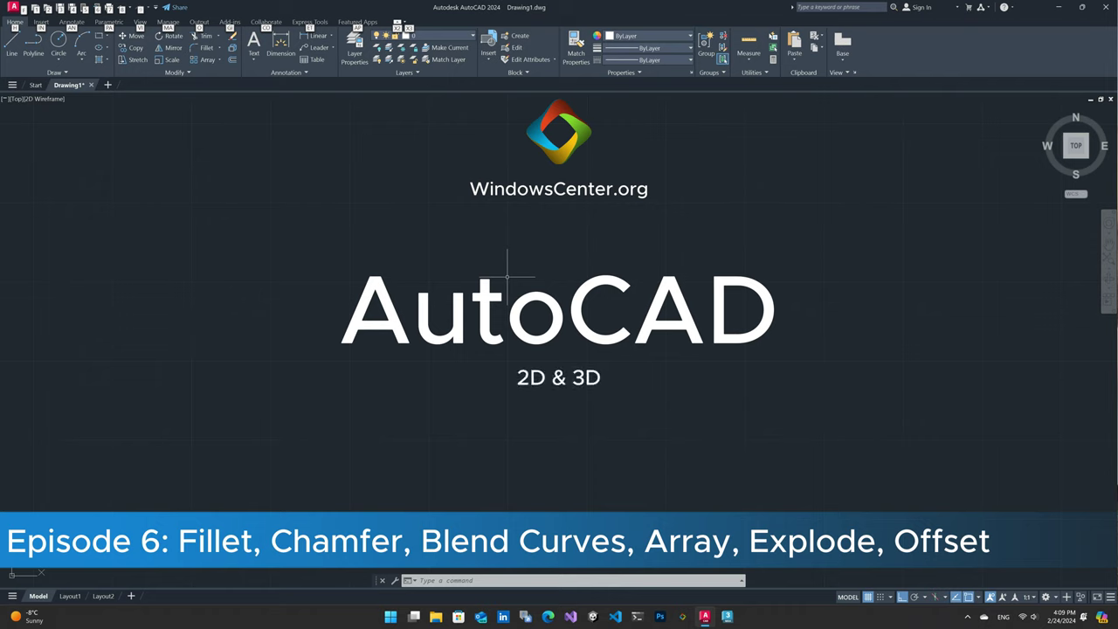
Start the Fillet command from the Modify panel's Fillet/Chamfer/Blend Curves dropdown
key("Escape")
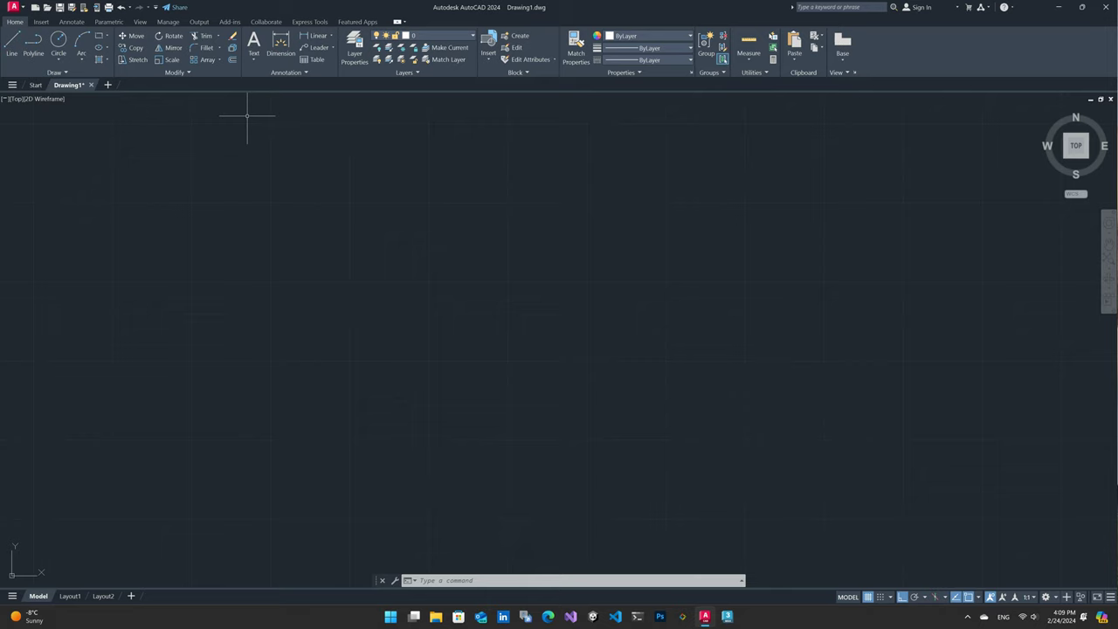
left_click(219, 48)
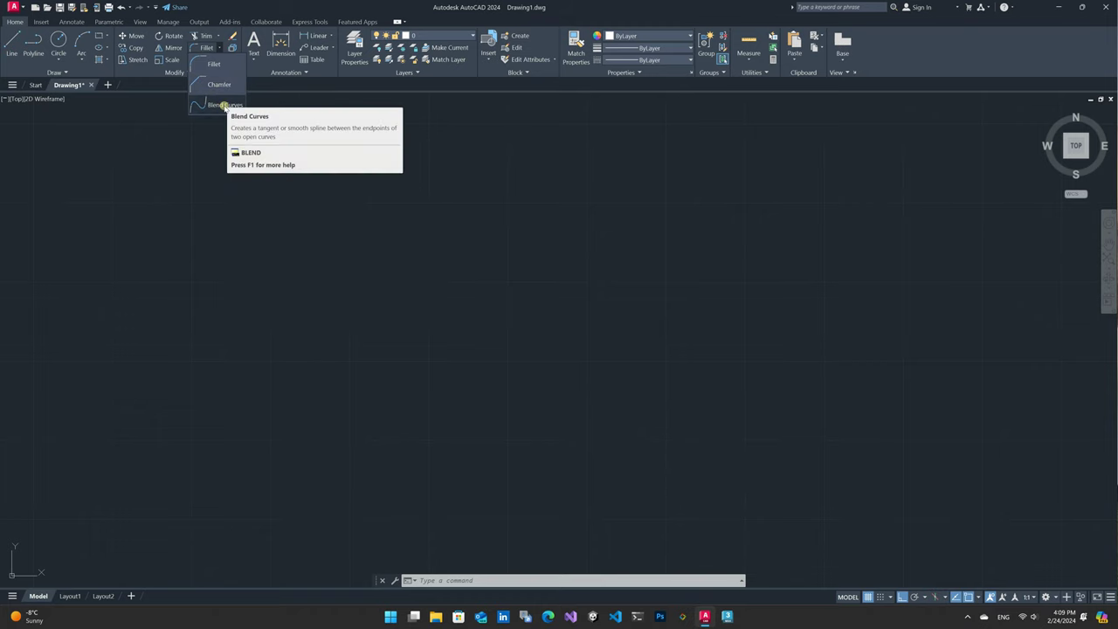
mouse_move(220, 105)
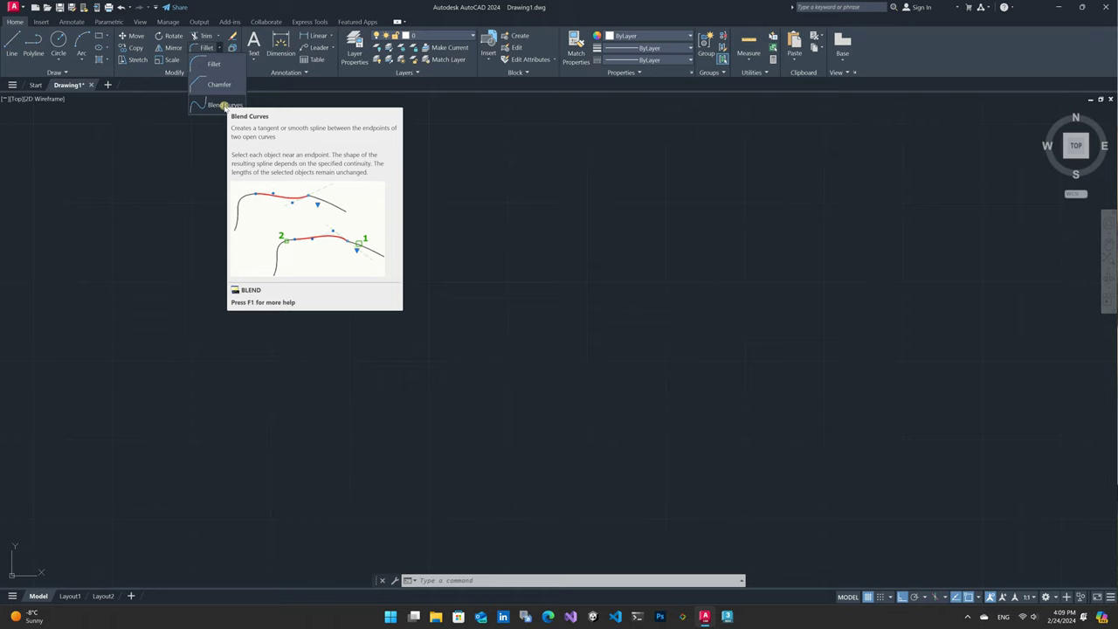
left_click(213, 65)
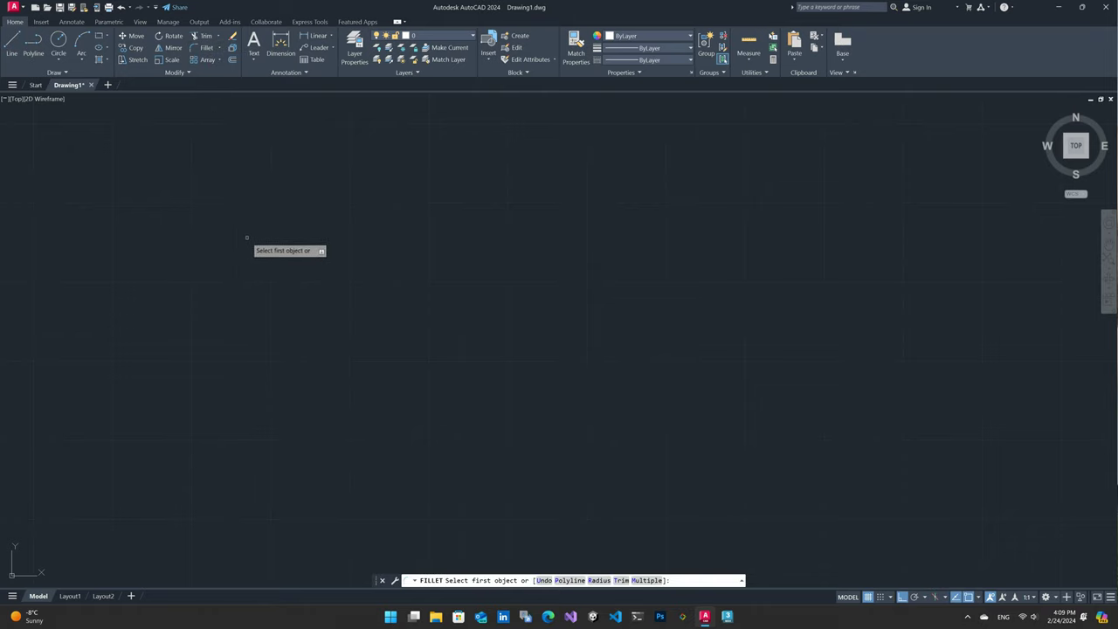
Draw a closed four-line outline with a slightly slanted bottom edge, centred in view
key("Escape")
left_click(12, 43)
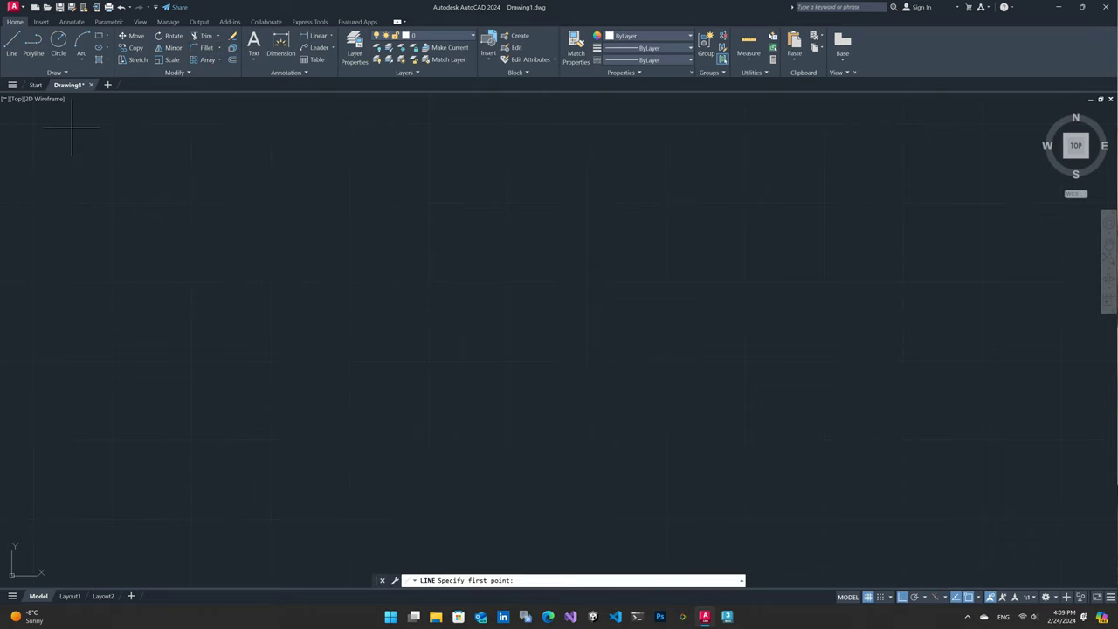
left_click(363, 389)
left_click(363, 242)
left_click(667, 241)
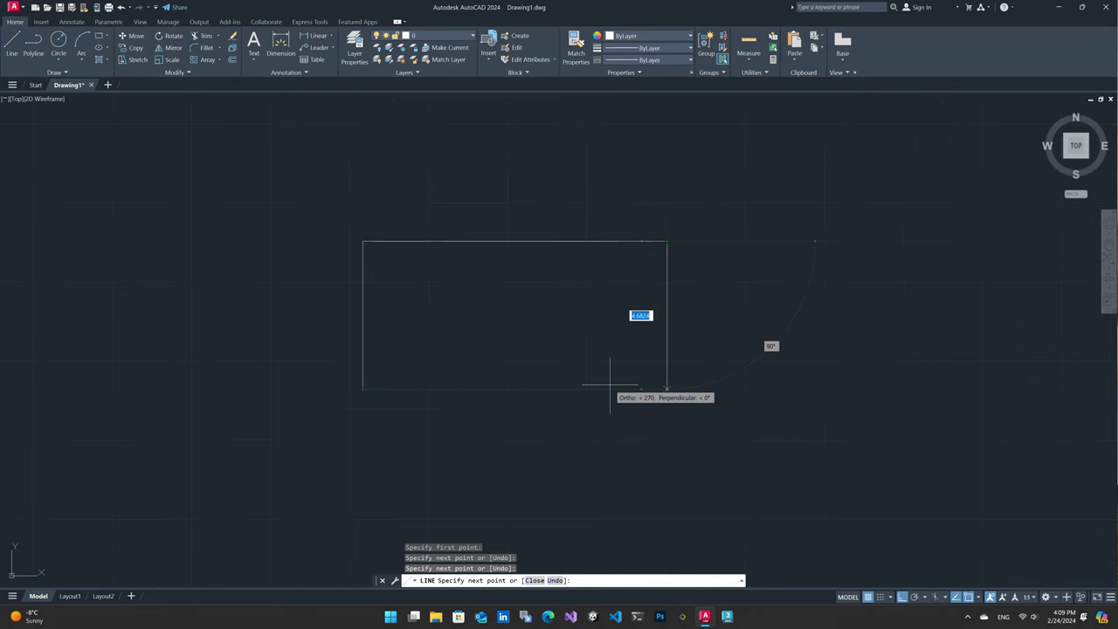
left_click(647, 383)
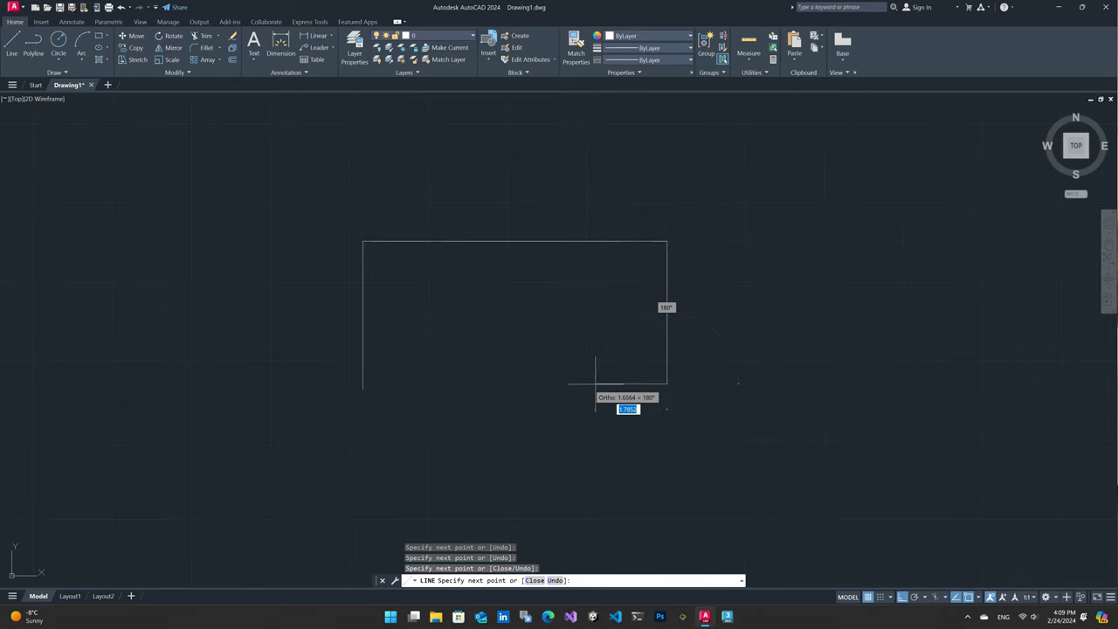
left_click(363, 387)
key("Escape")
mouse_move(478, 312)
middle_mouse_down()
mouse_move(458, 315)
mouse_move(509, 317)
middle_mouse_up()
scroll(458, 315, "up", 2)
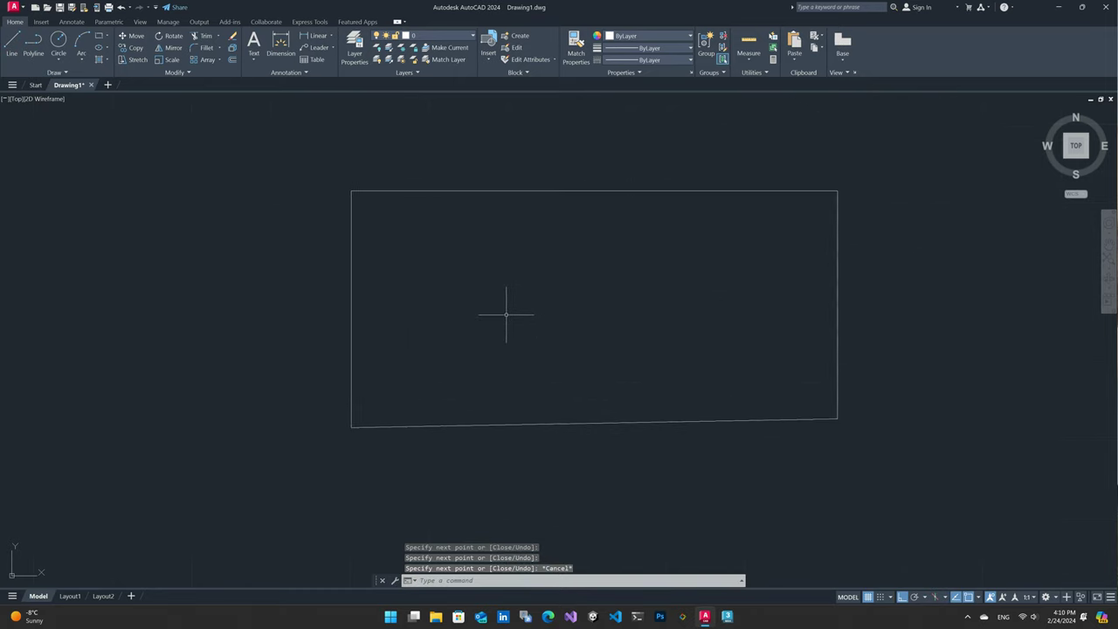
middle_click_drag(488, 278, 520, 269)
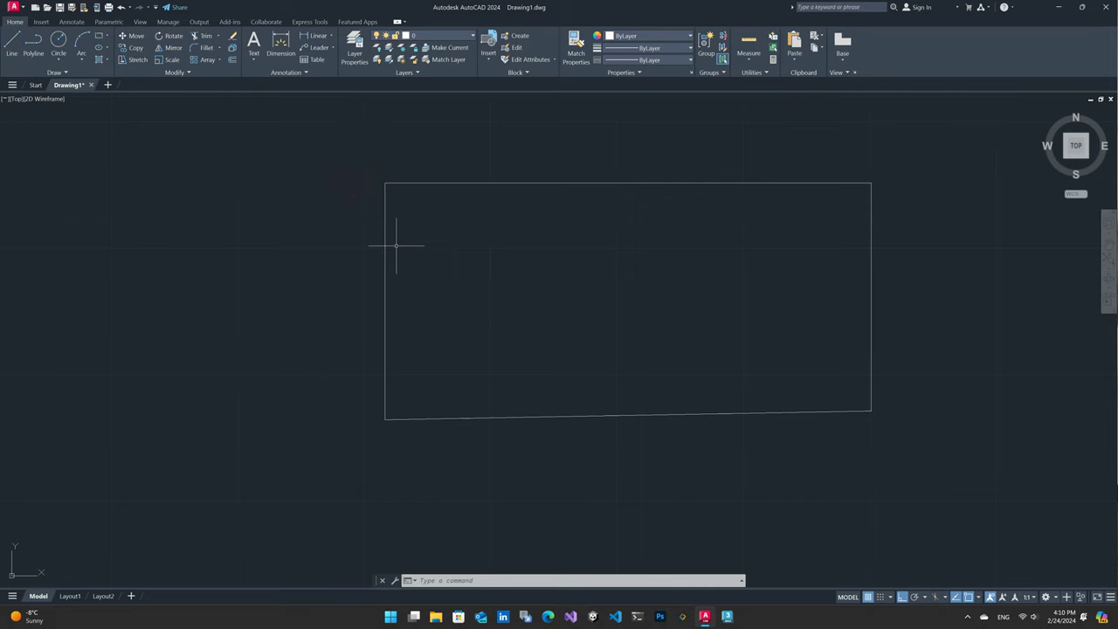
Fillet the outline's top-left corner between the top and left edges
left_click(200, 49)
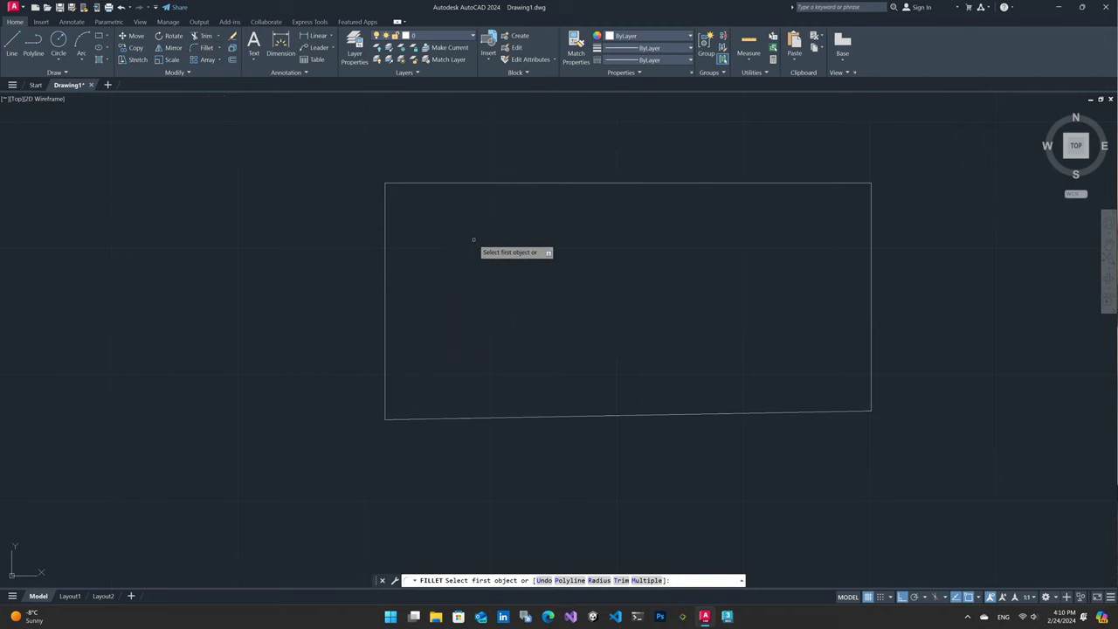
left_click(451, 183)
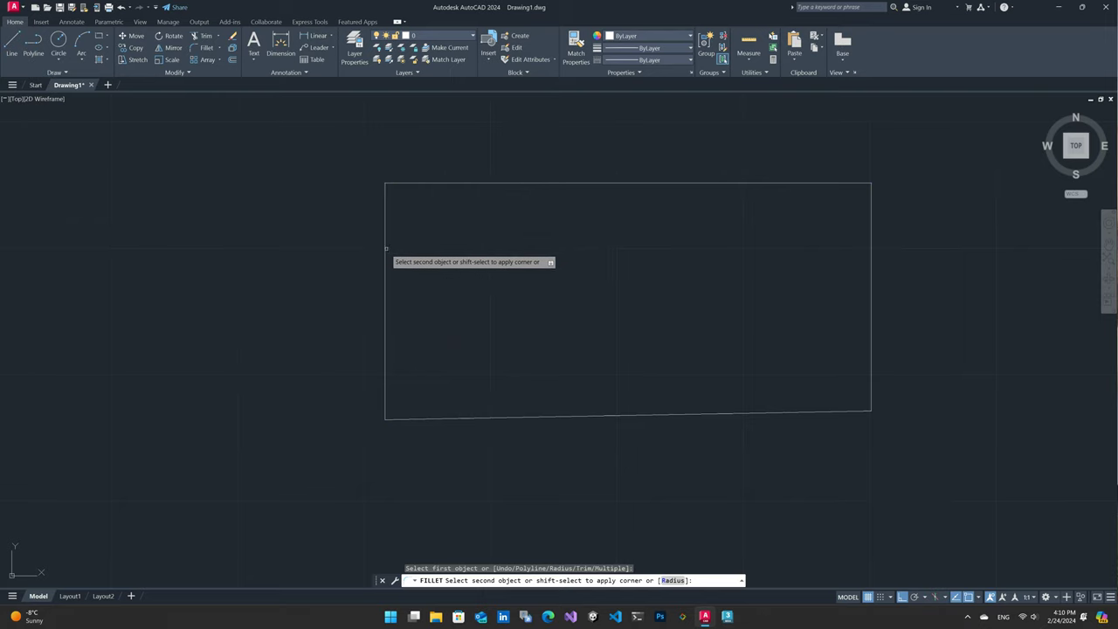
left_click(385, 250)
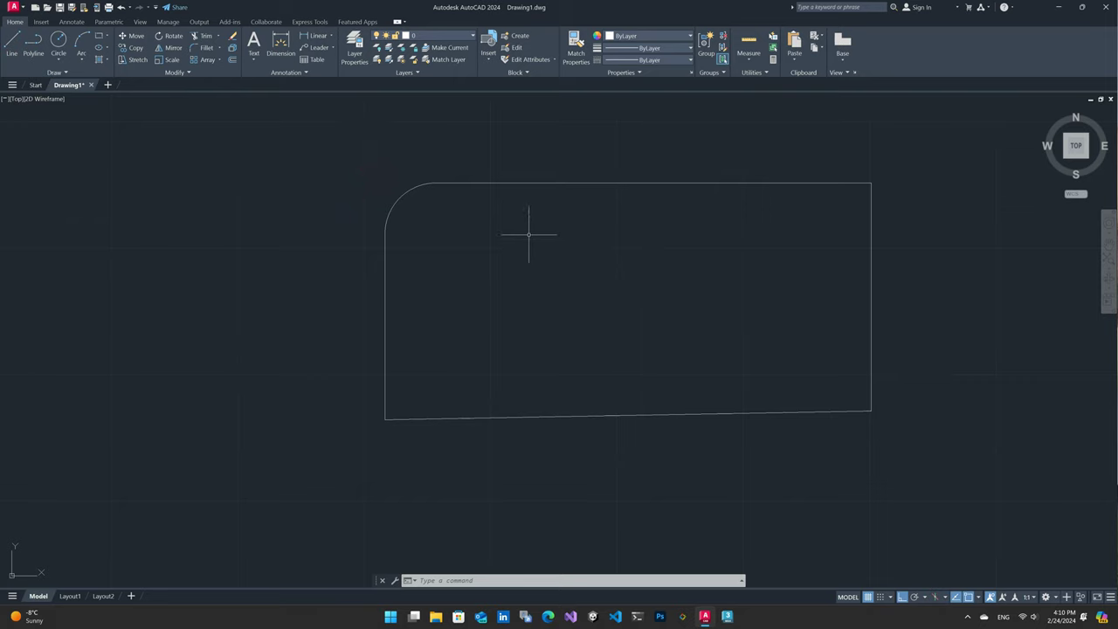
Launch FILLET again with the FIL alias, showing the current 1.0000 radius
type("FI")
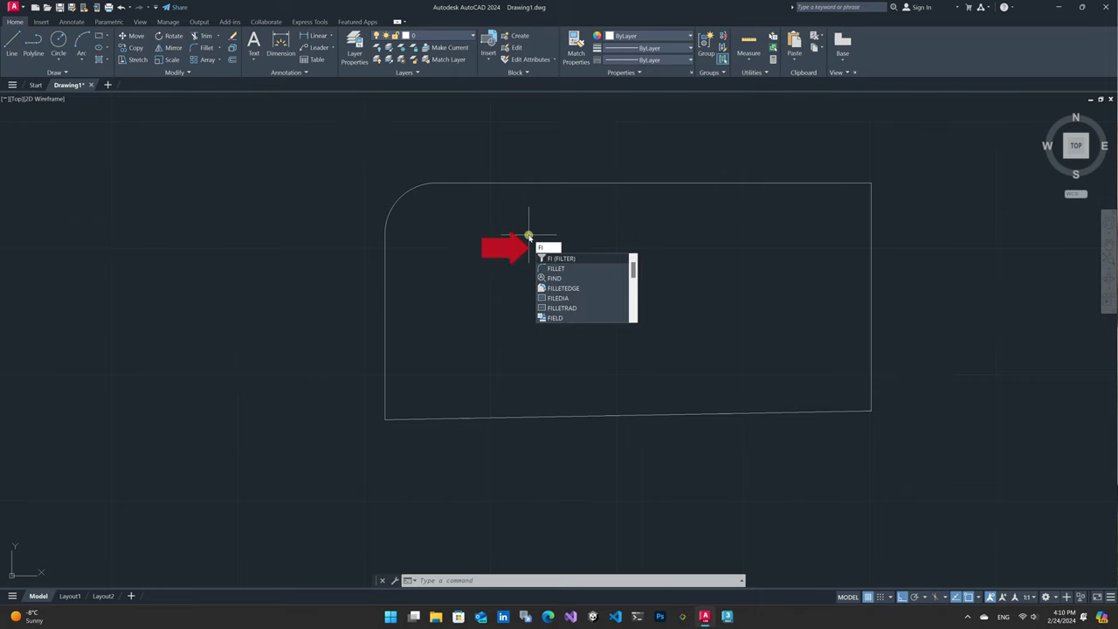
type("LLET")
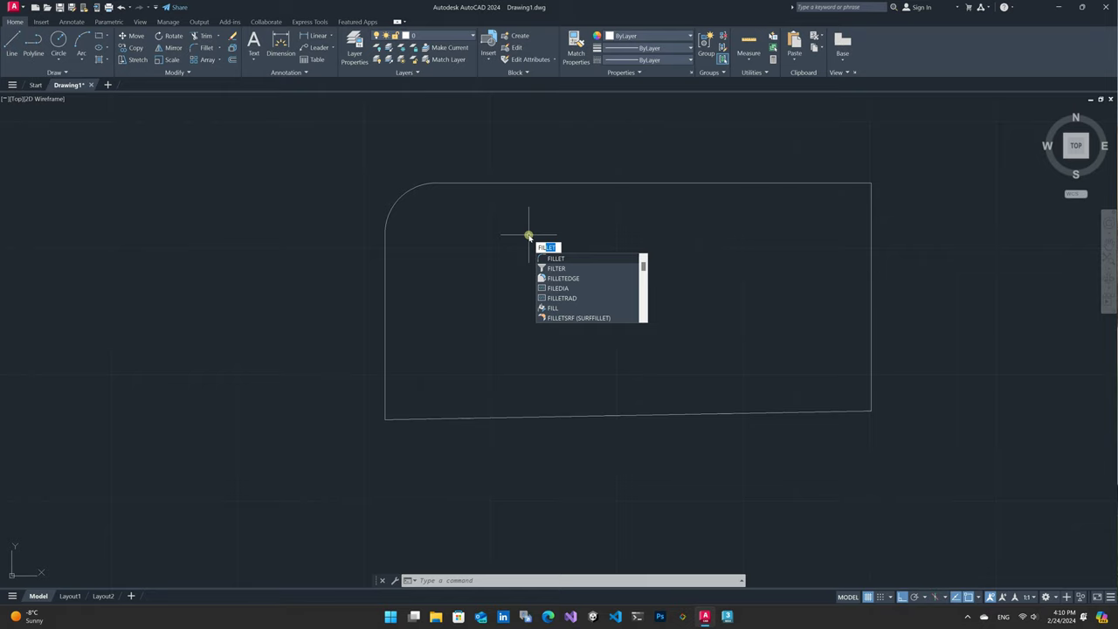
key("space")
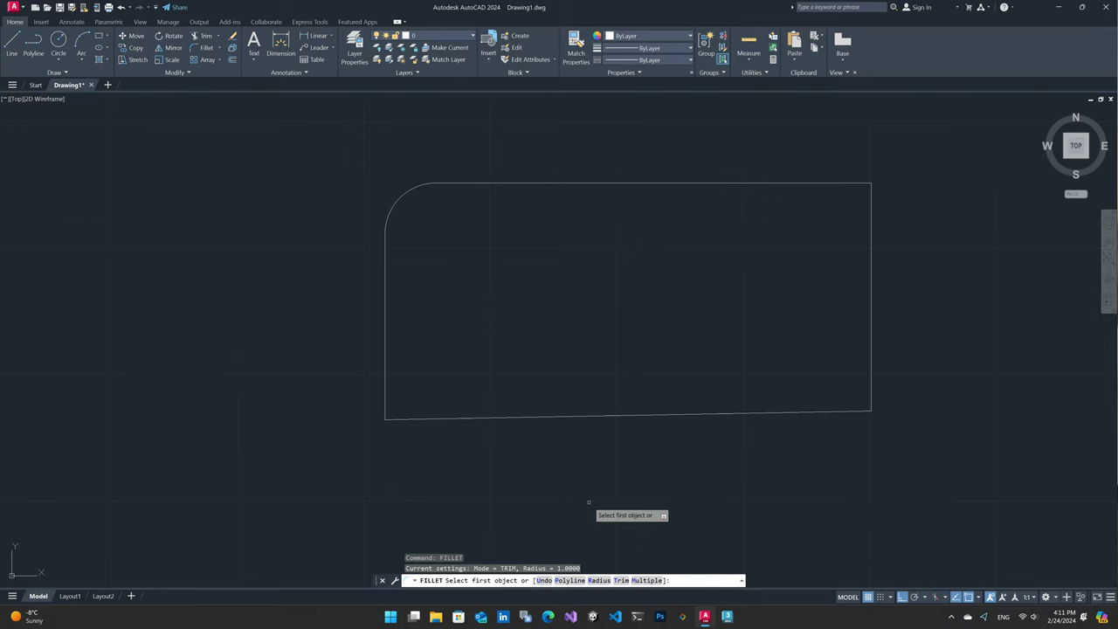
Set the fillet radius to 2.5 and round the corner between the right and bottom edges
type("r")
key("Return")
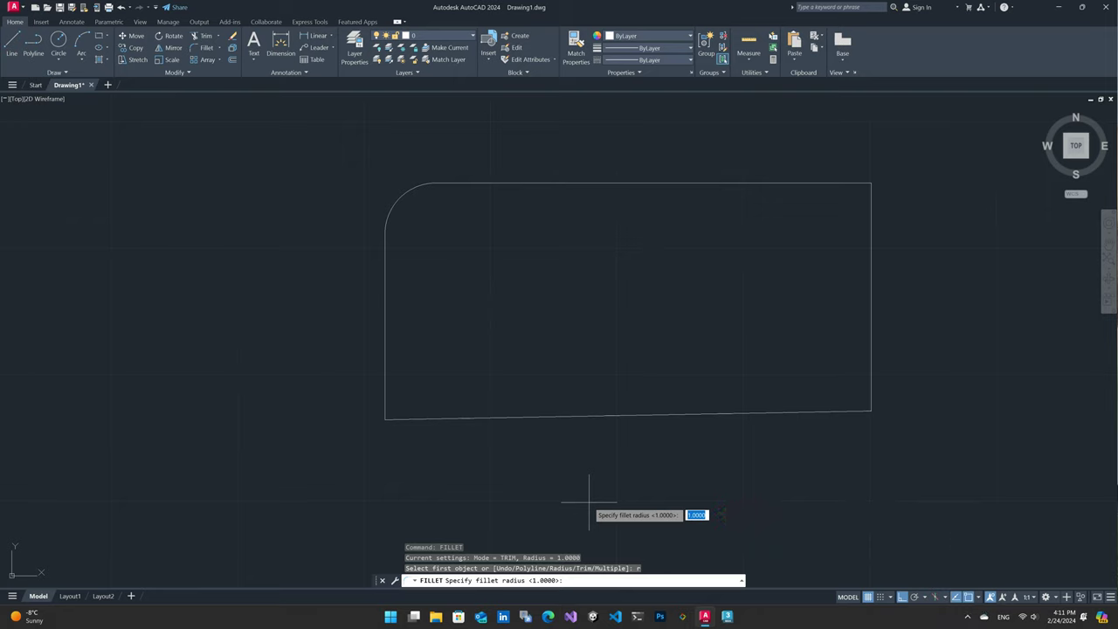
type("2")
type(".5")
key("Return")
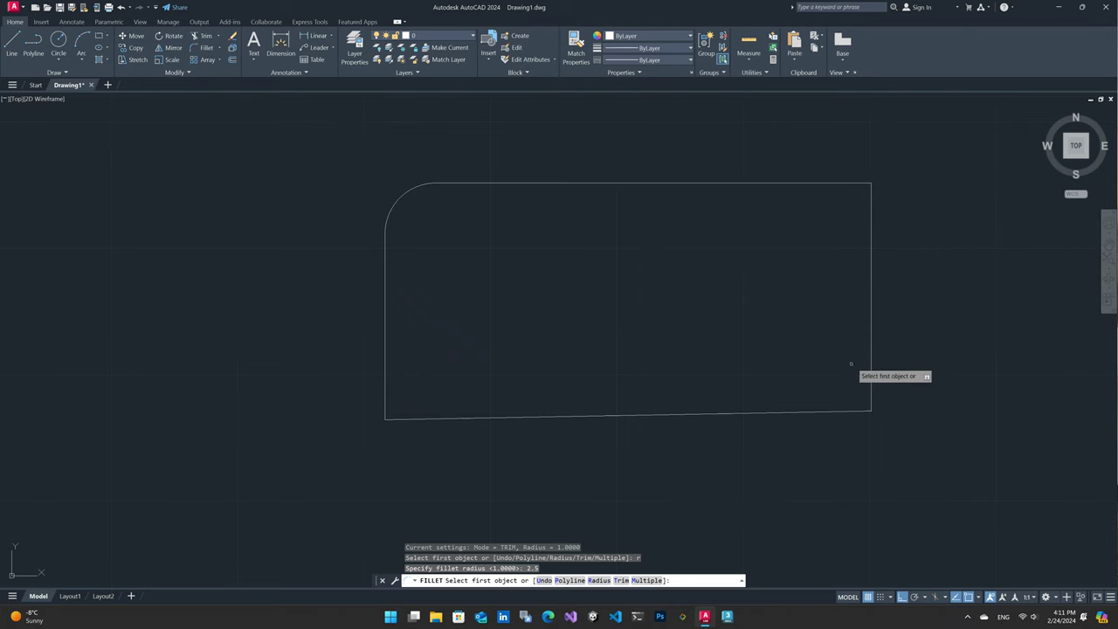
left_click(869, 344)
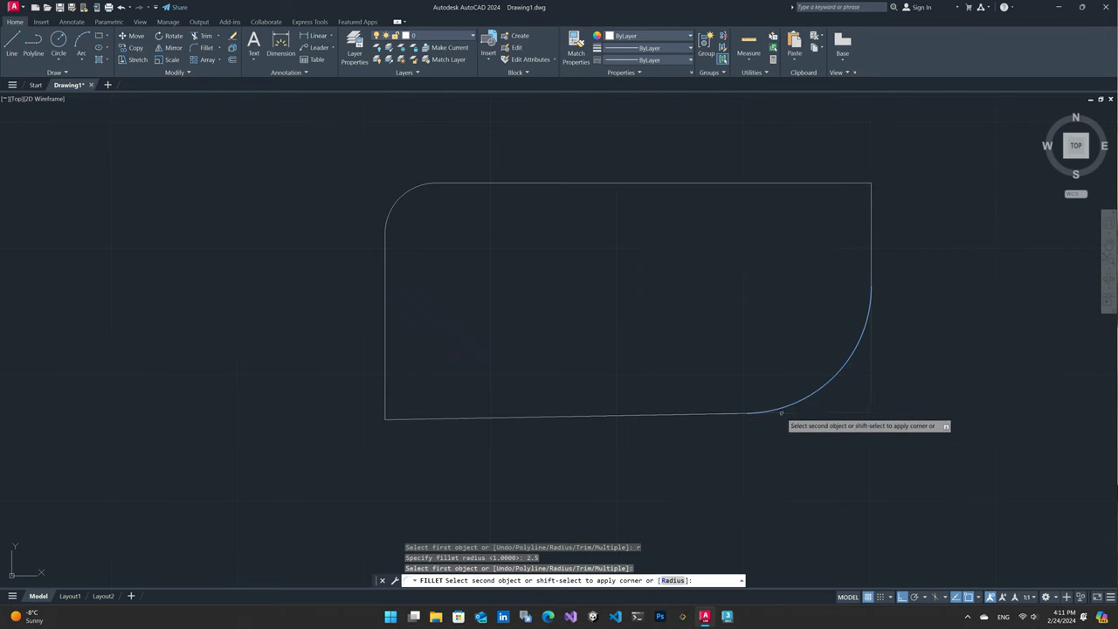
left_click(784, 411)
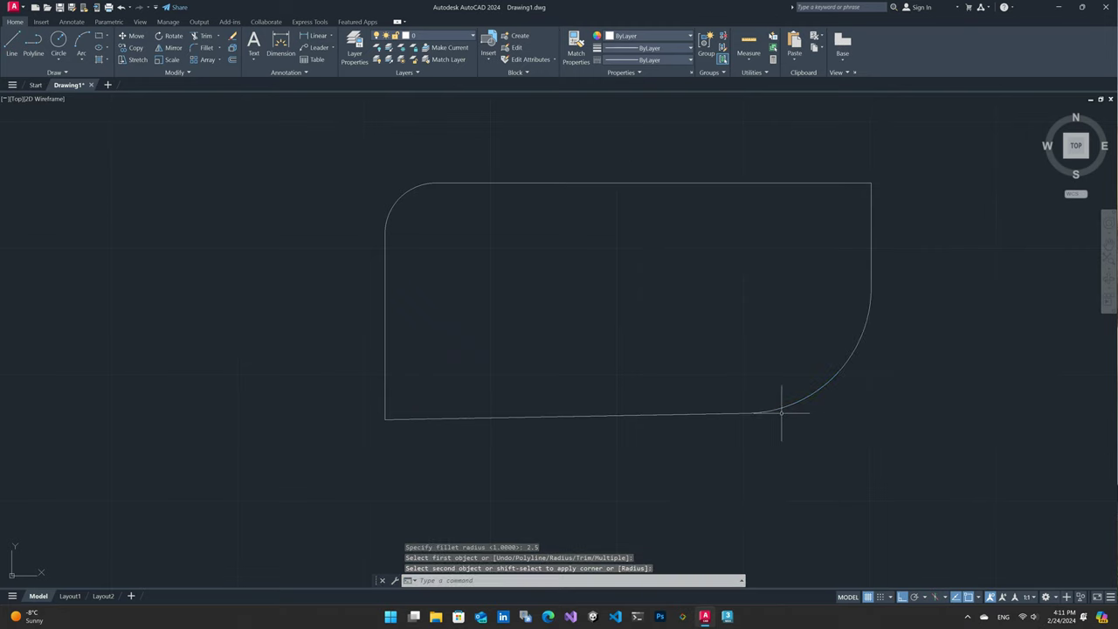
left_click(835, 375)
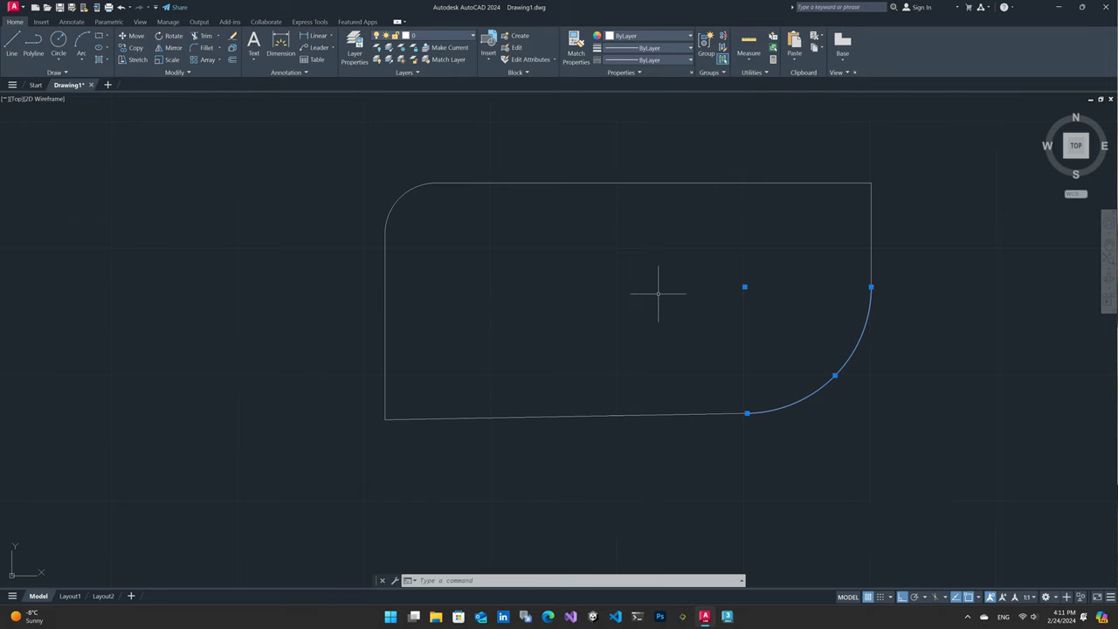
key("Escape")
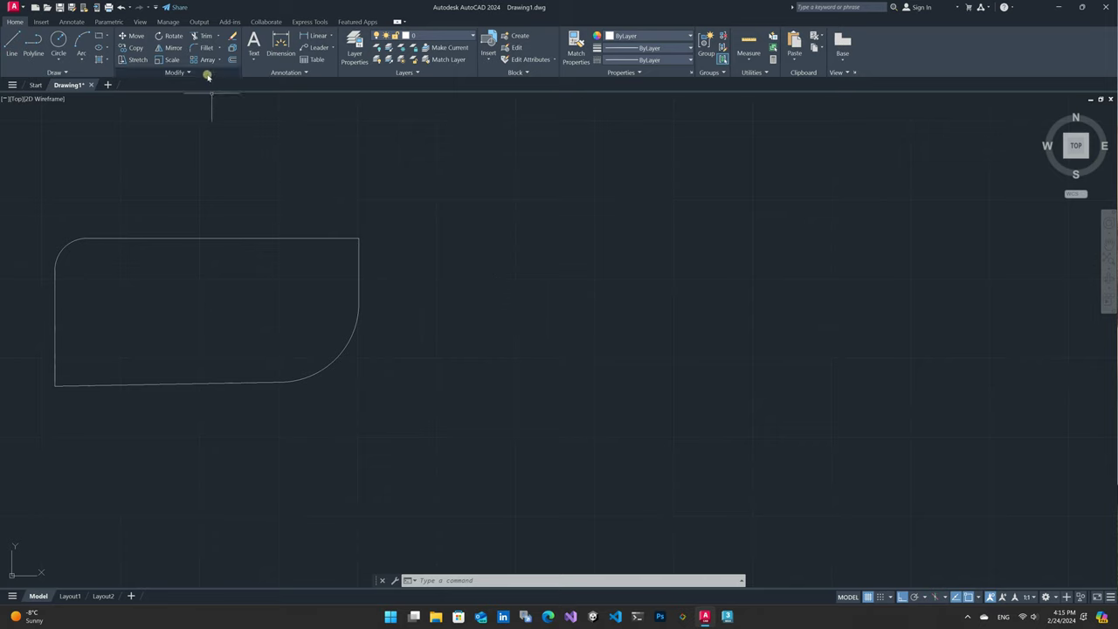
Draw a separate rectangle beside the rounded outline and check it by selecting it
left_click(99, 36)
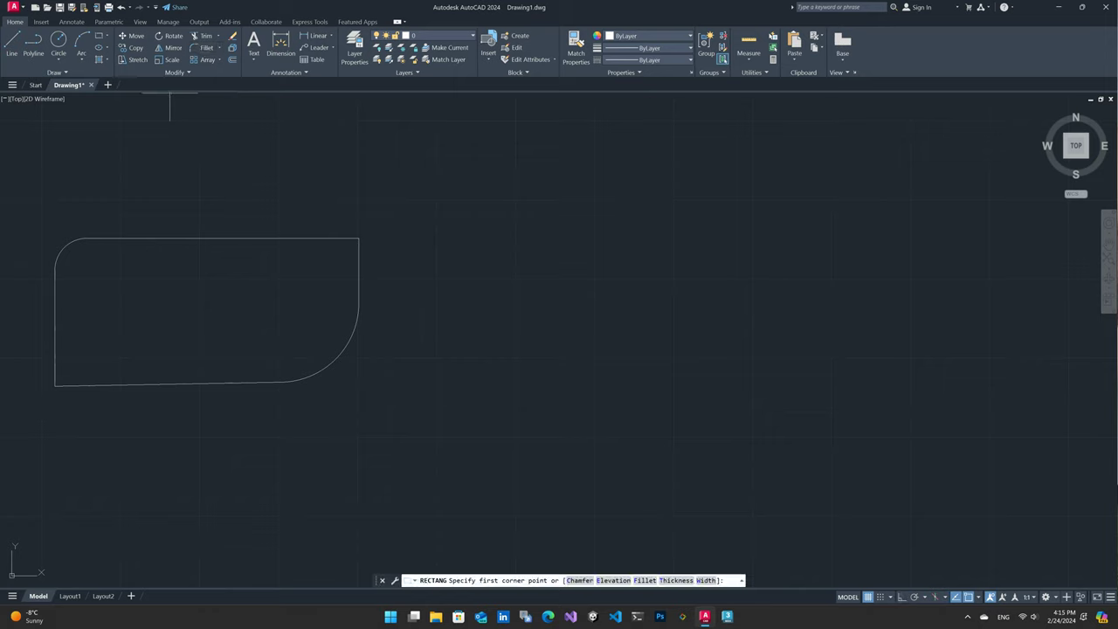
left_click(503, 242)
left_click(767, 387)
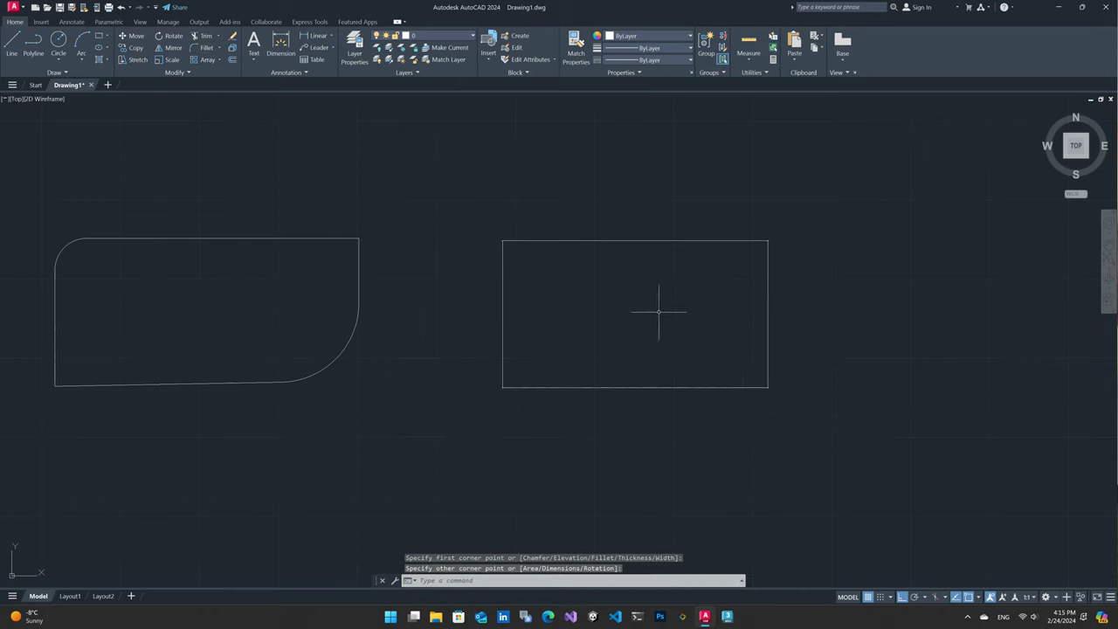
key("Escape")
left_click(646, 359)
left_click(611, 399)
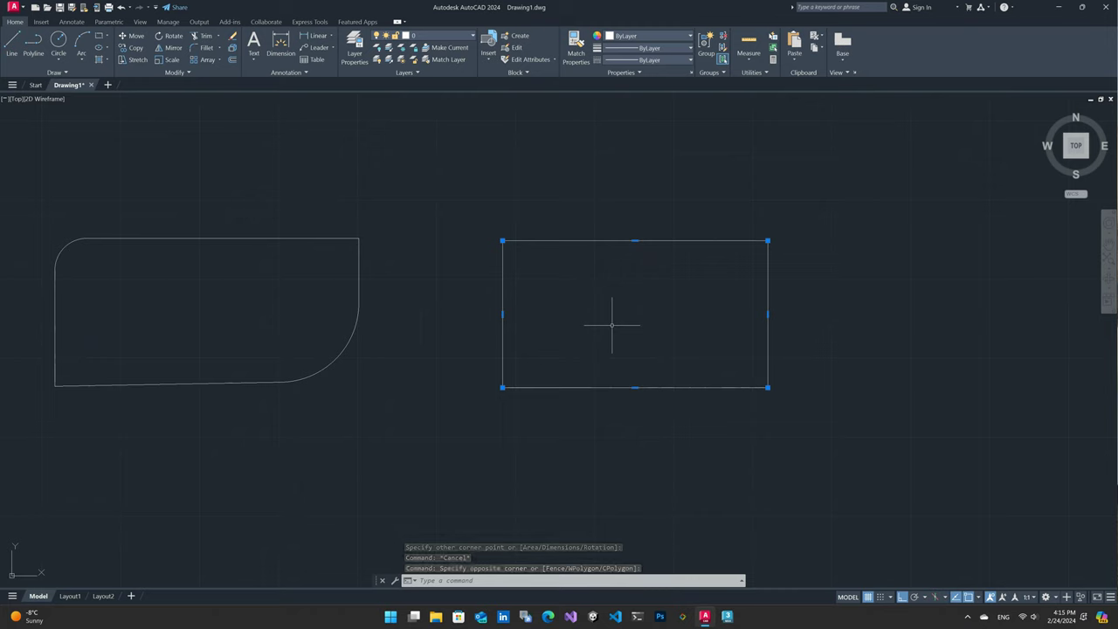
key("Escape")
left_click(206, 48)
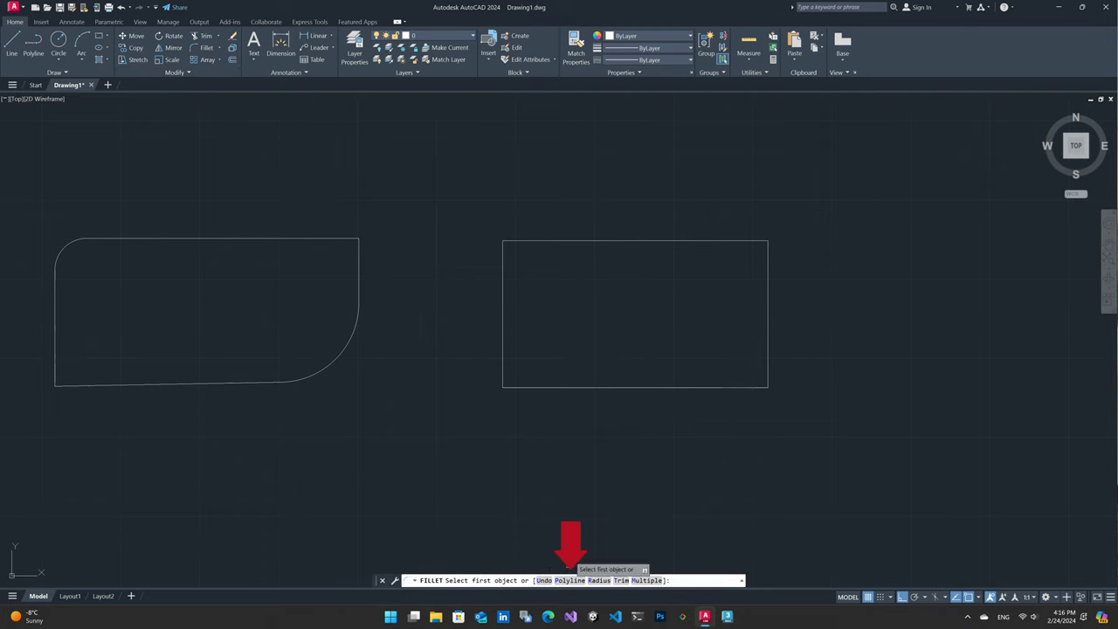
Fillet the second rectangle as a whole polyline at radius 2.5, then review the command history
type("p")
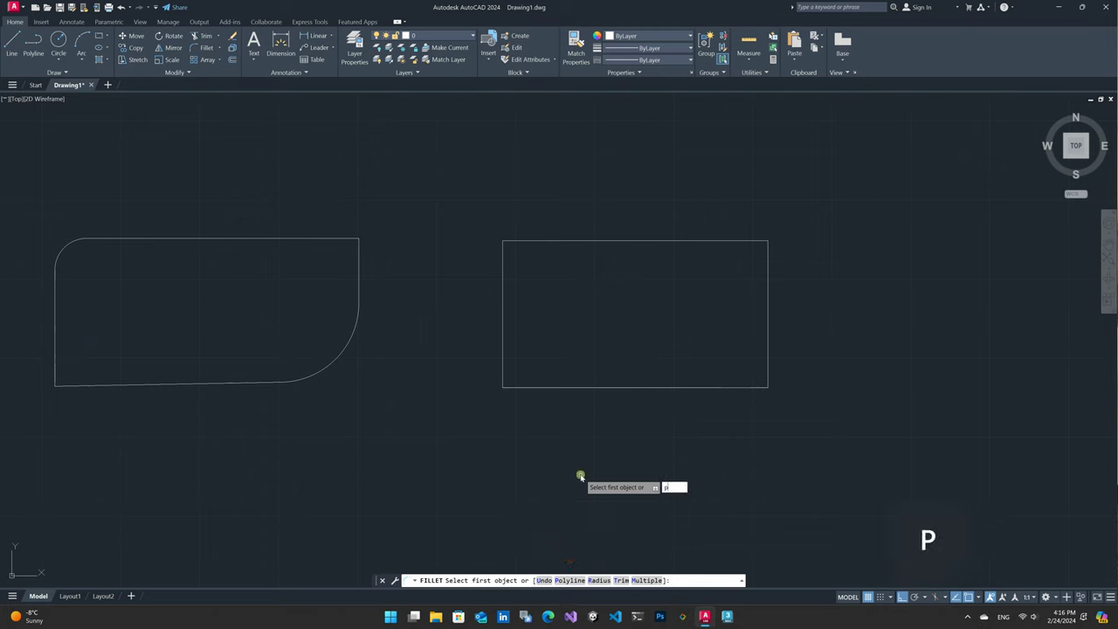
key("Return")
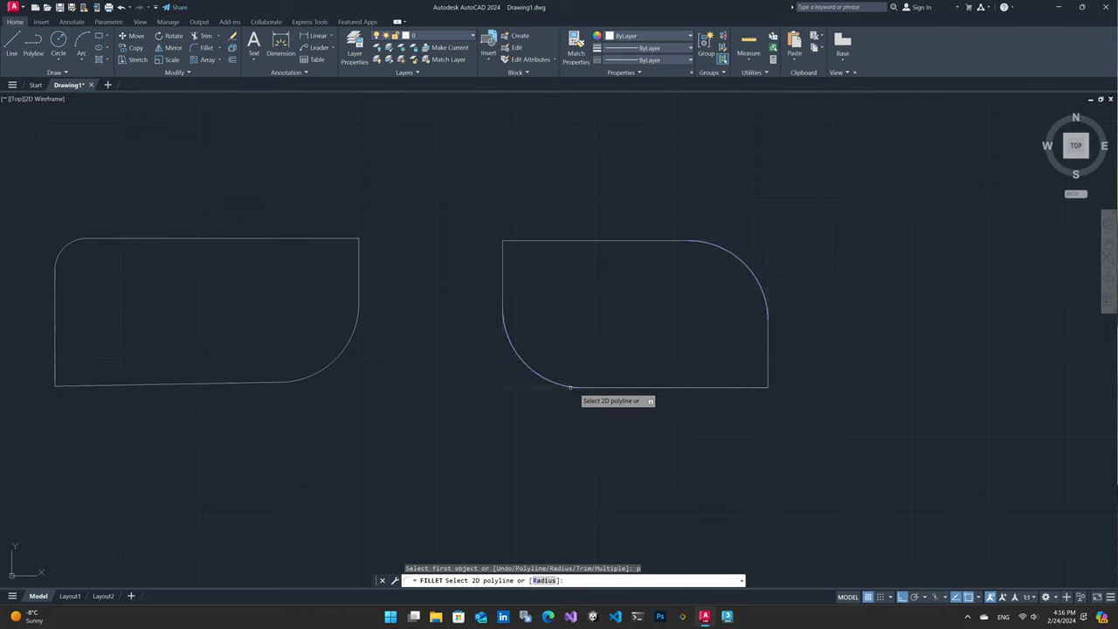
left_click(659, 387)
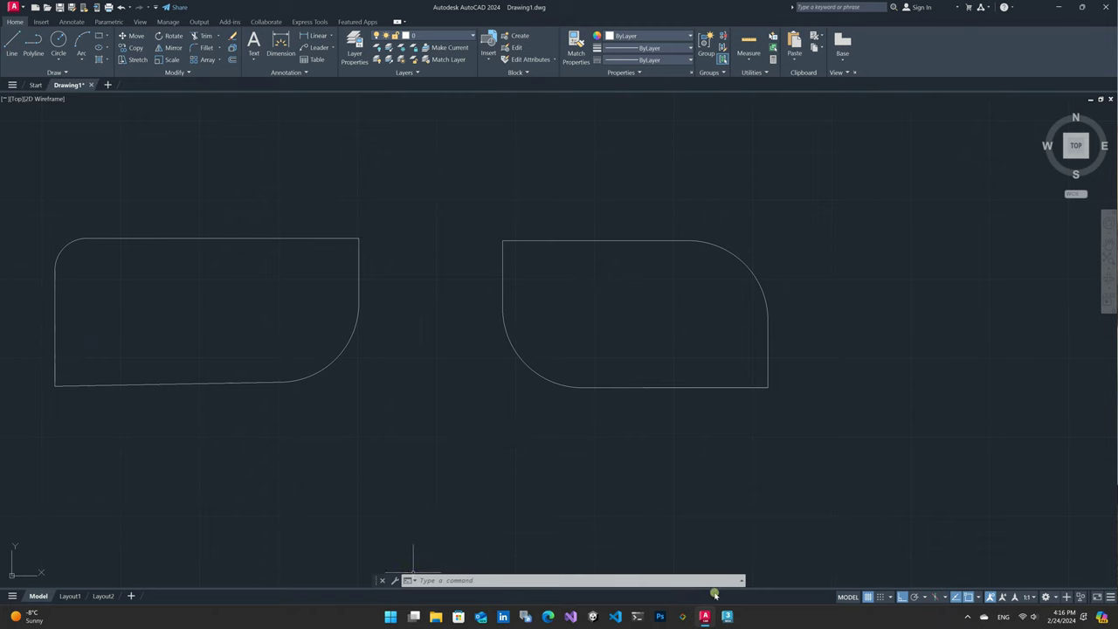
left_click(740, 582)
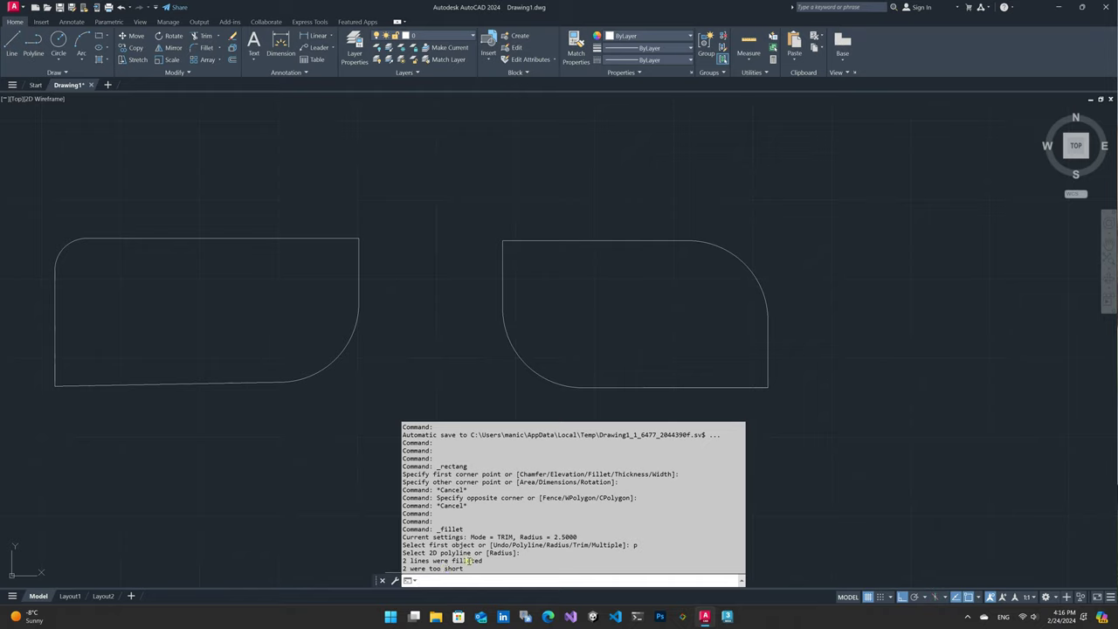
key("Escape")
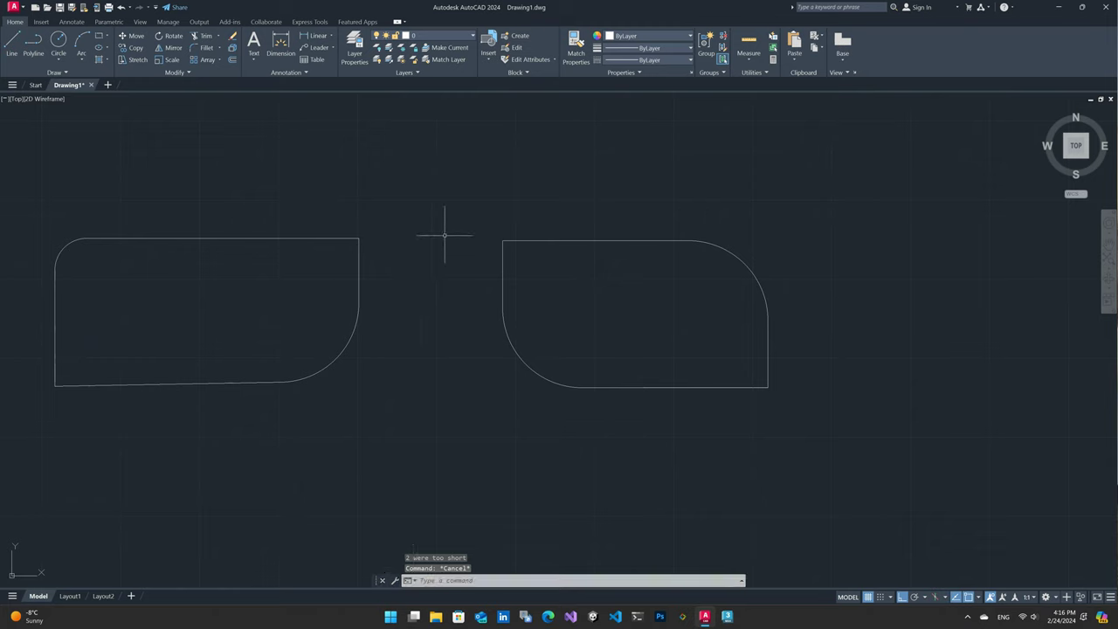
Draw a temporary circle centred inside the right rectangle
left_click(58, 40)
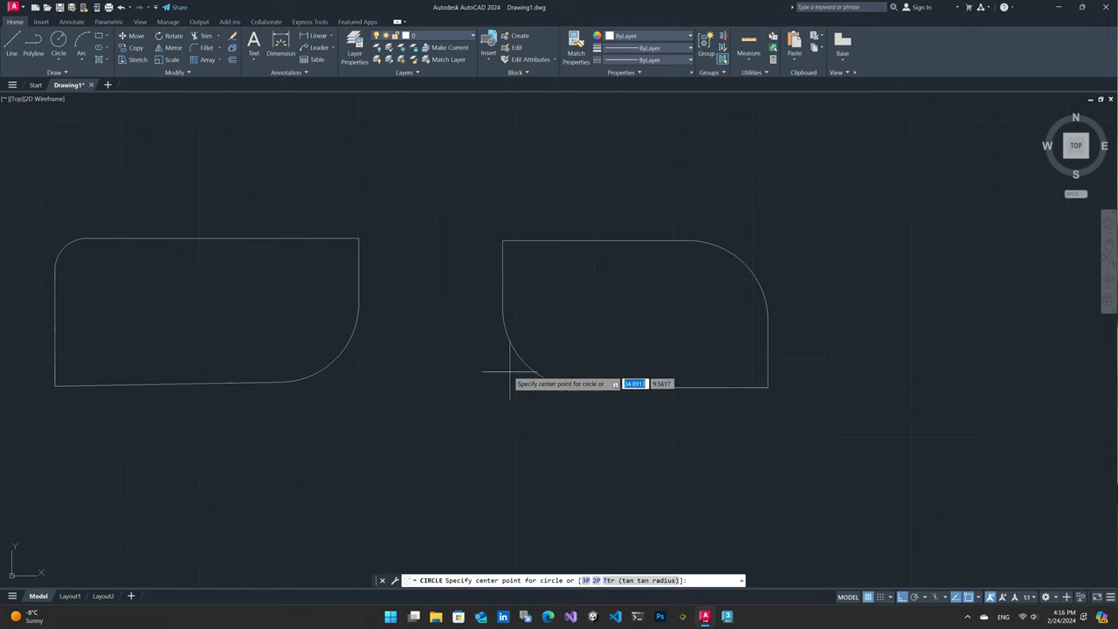
left_click(581, 307)
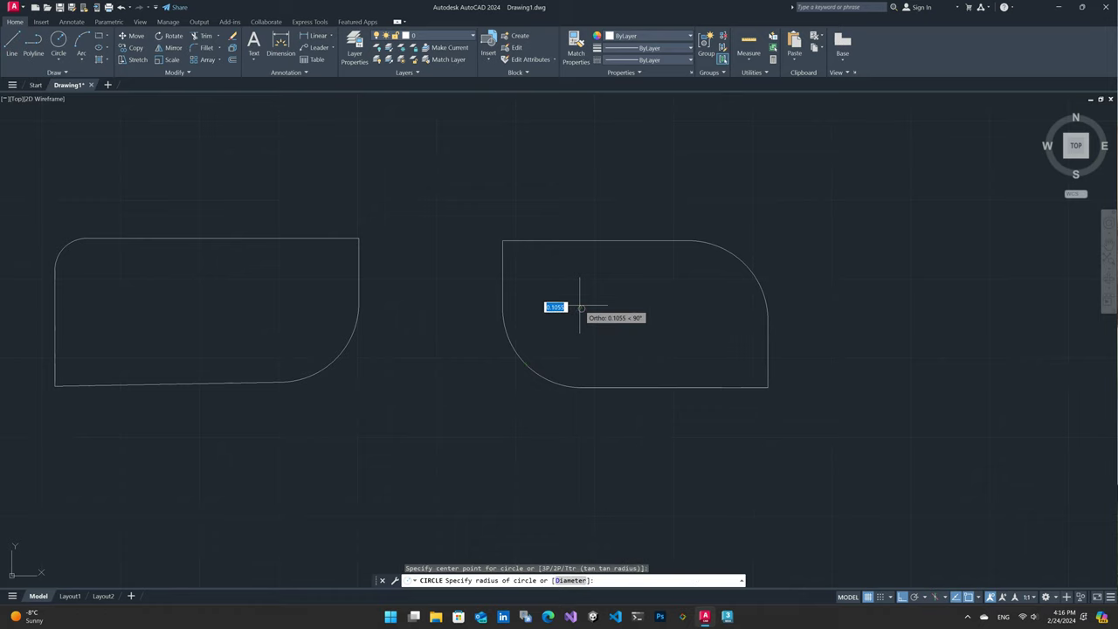
left_click(503, 307)
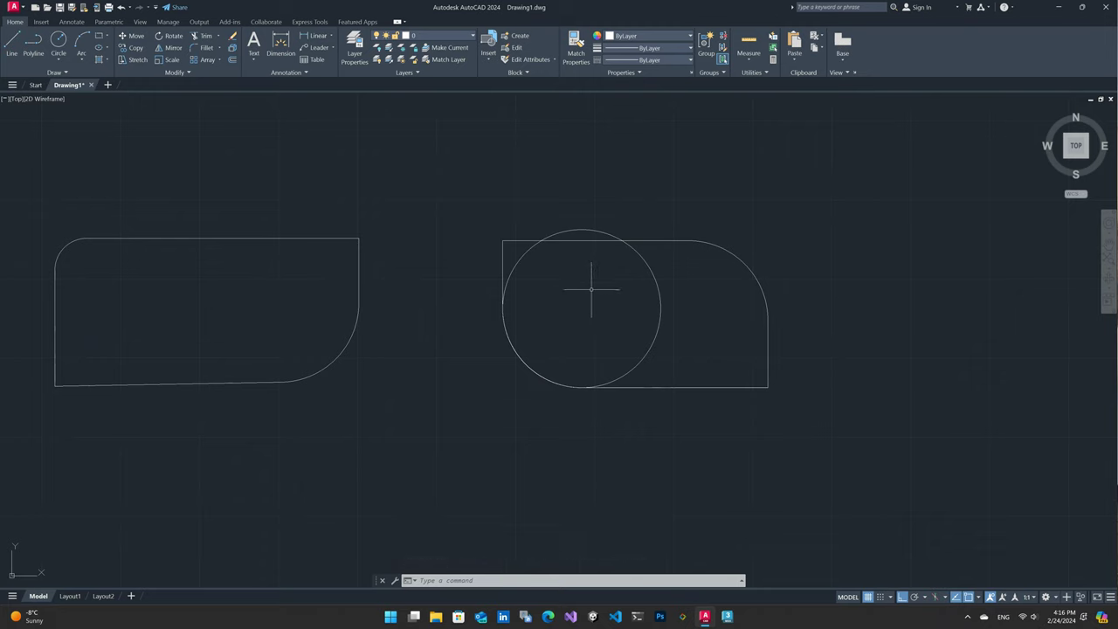
Delete the circle and undo back to the rectangle's sharp corners
left_click(658, 289)
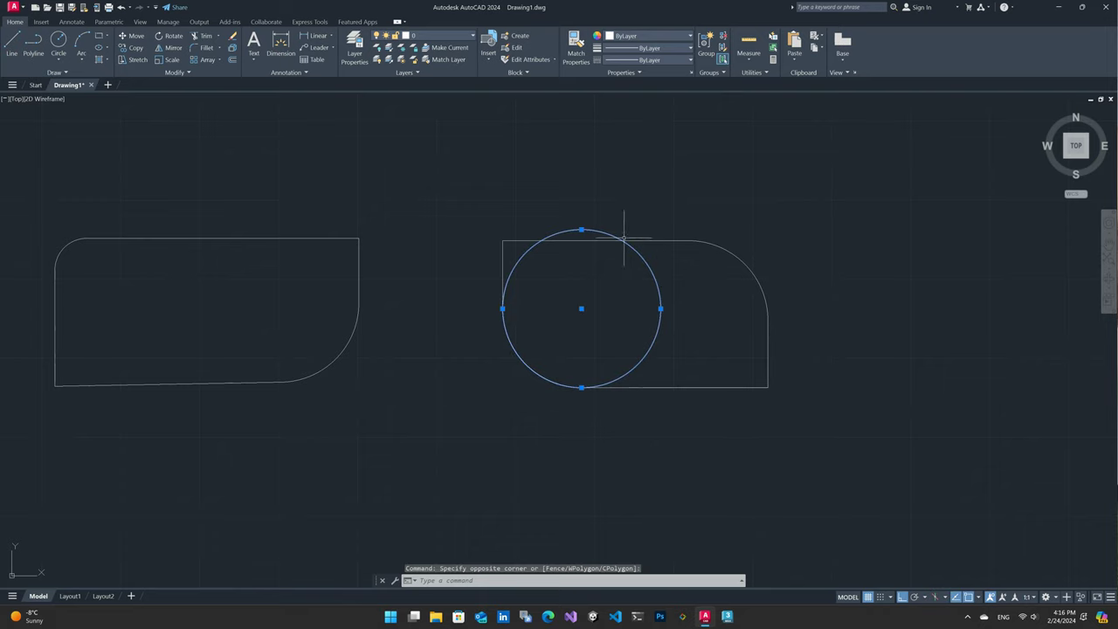
key("Delete")
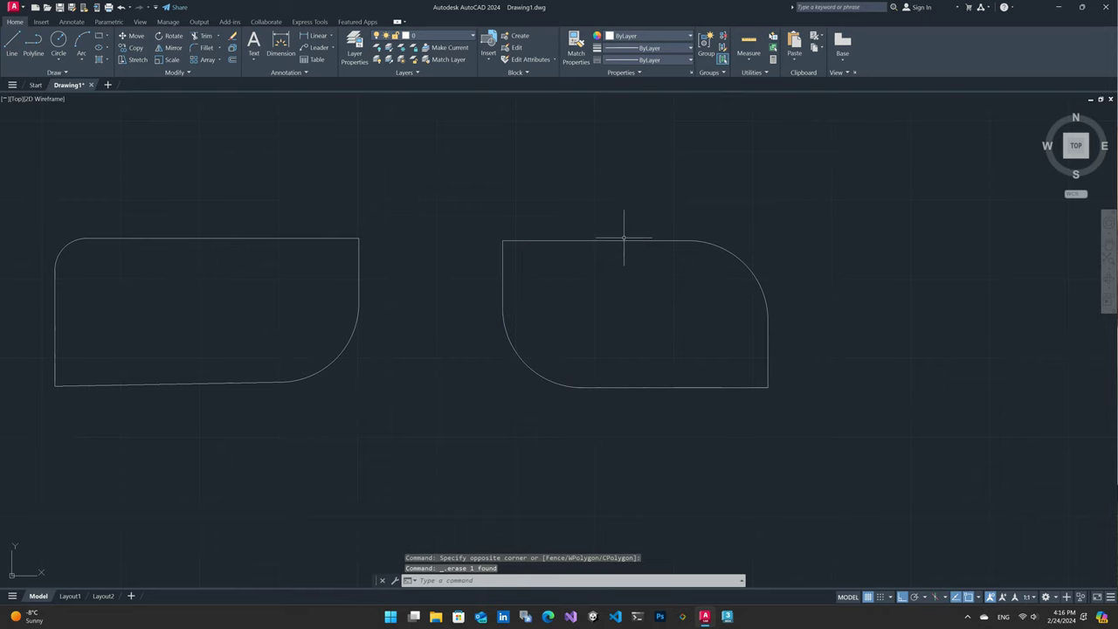
key("ctrl+z")
key("ctrl+z")
key("ctrl+z")
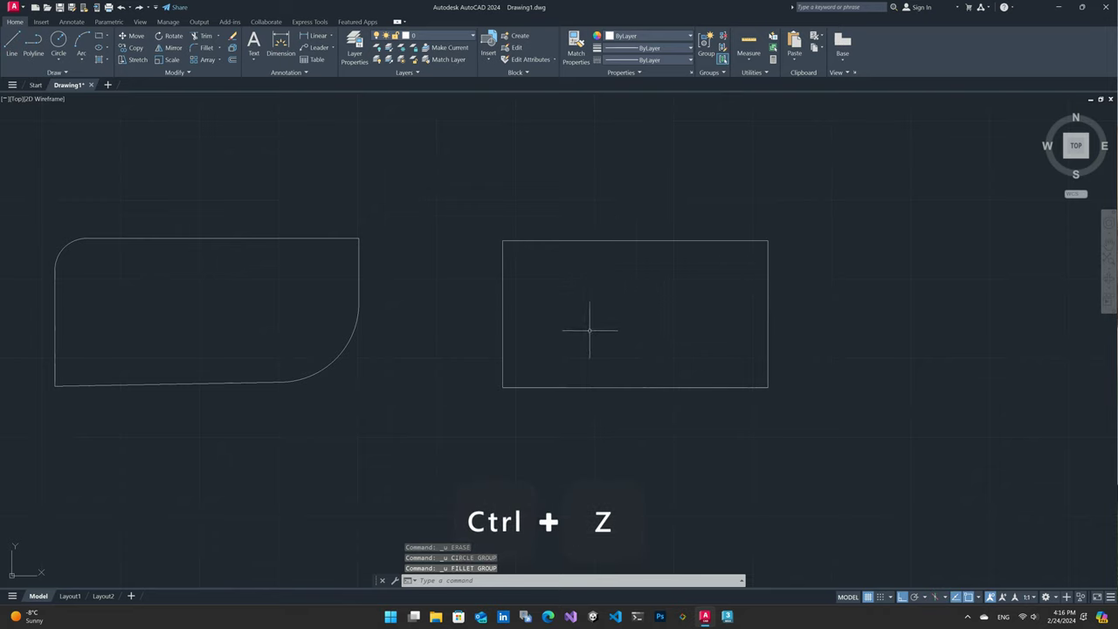
Fillet all four corners of the right rectangle at radius 1 using the Polyline option
left_click(204, 47)
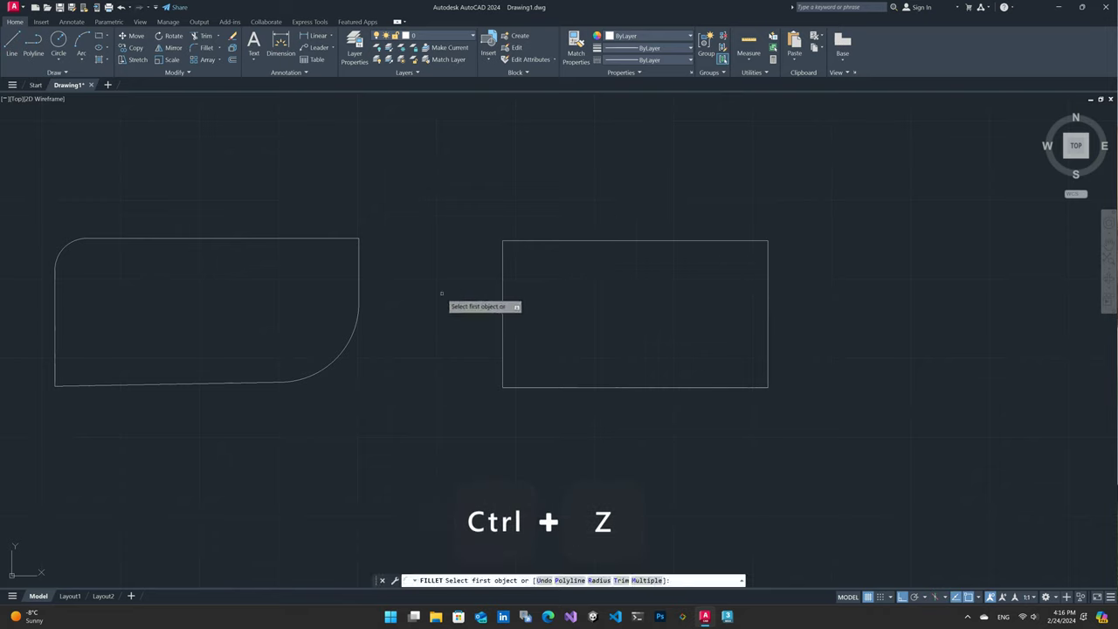
type("r")
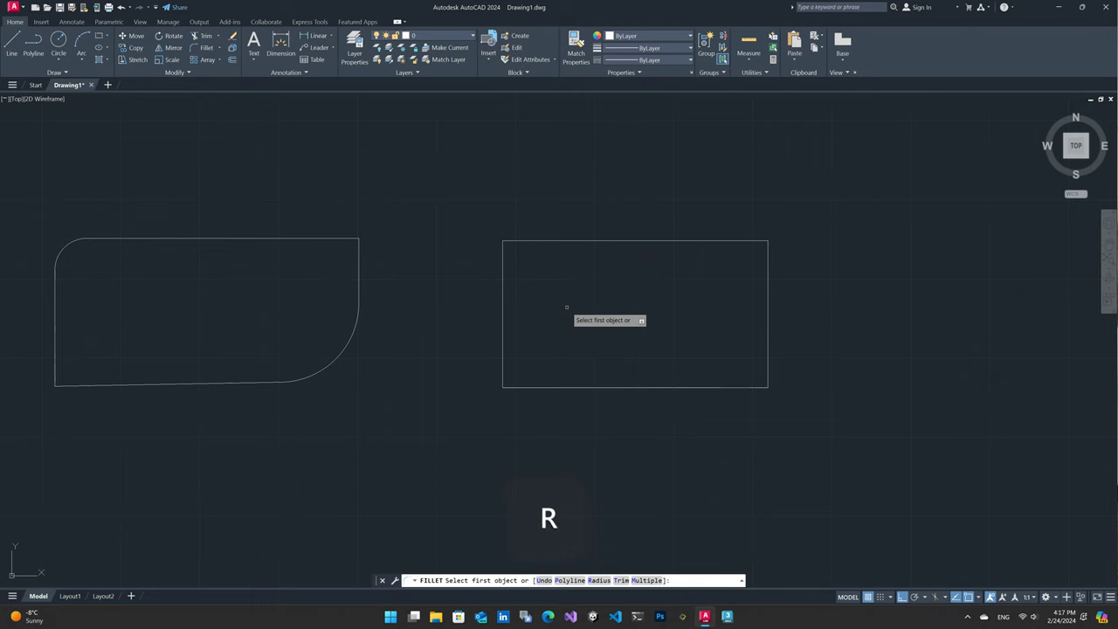
key("Return")
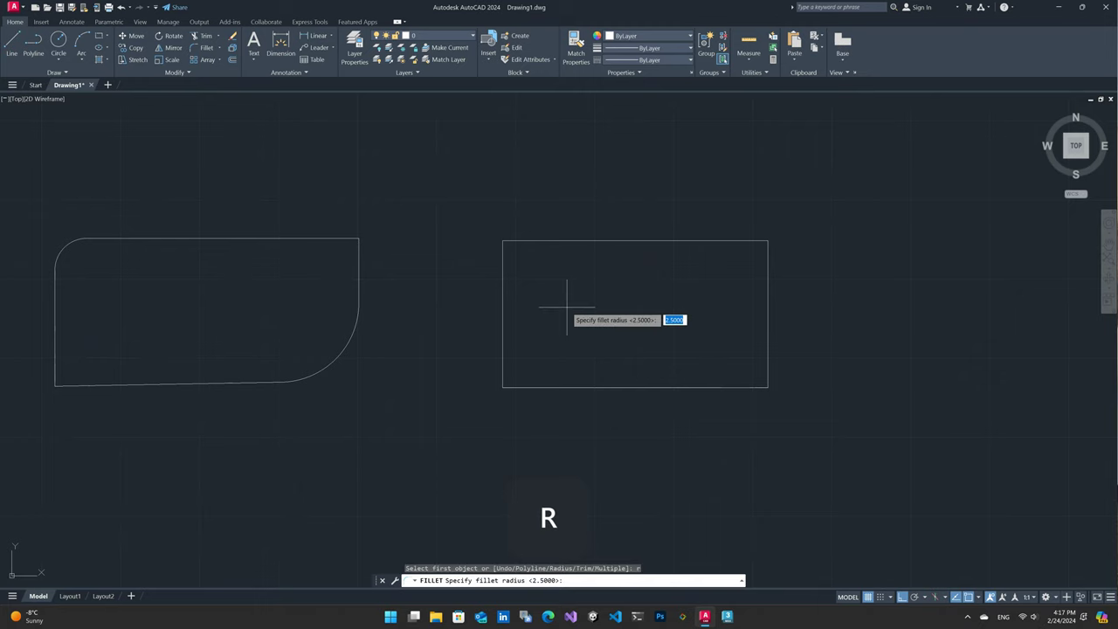
type("1")
key("Return")
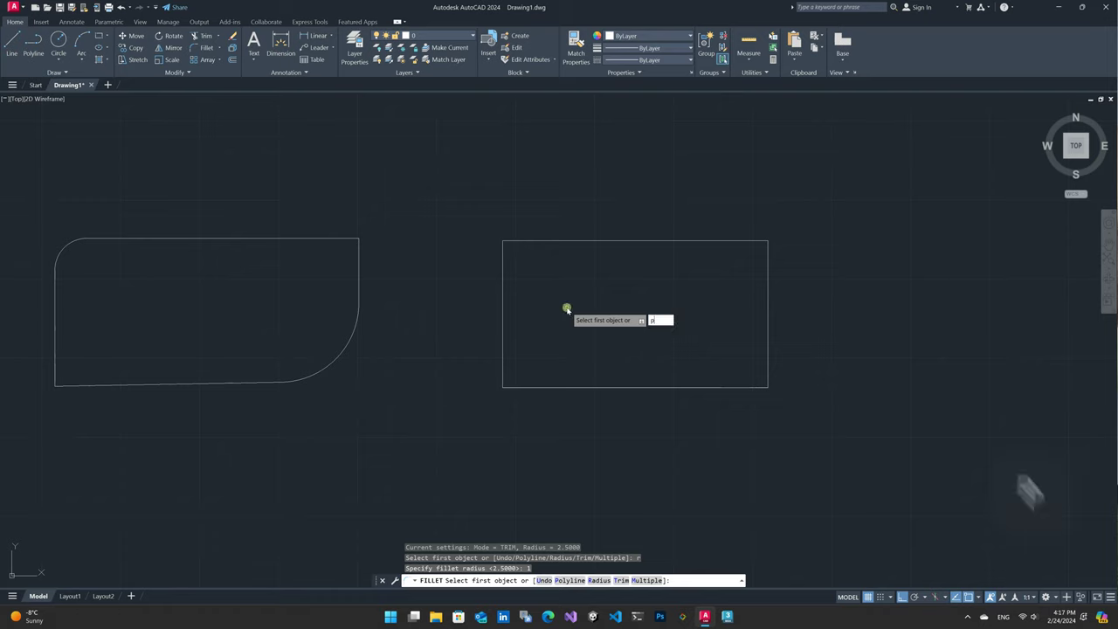
type("p")
key("space")
left_click(503, 326)
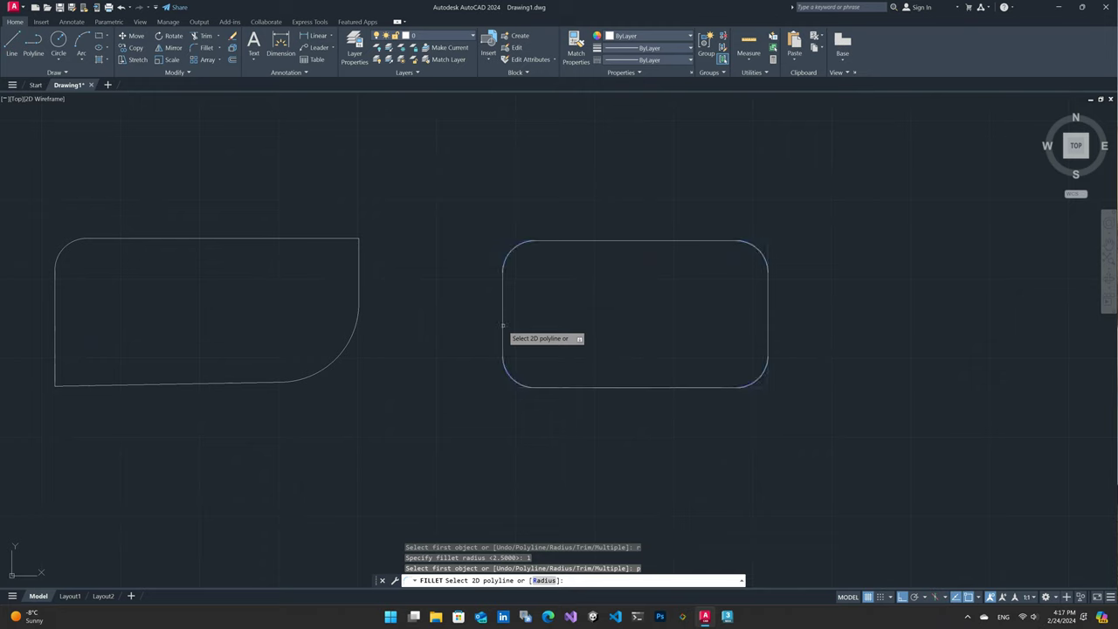
left_click(502, 325)
key("Escape")
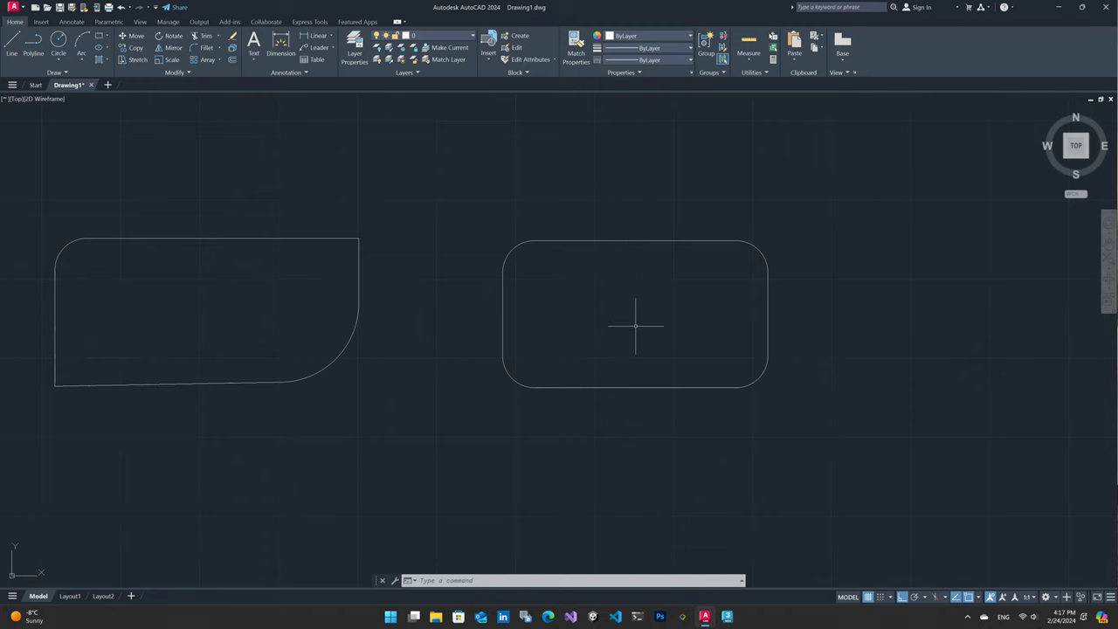
Undo the rounded corners and set equal 1.1324 chamfer distances by picking two points
key("ctrl+z")
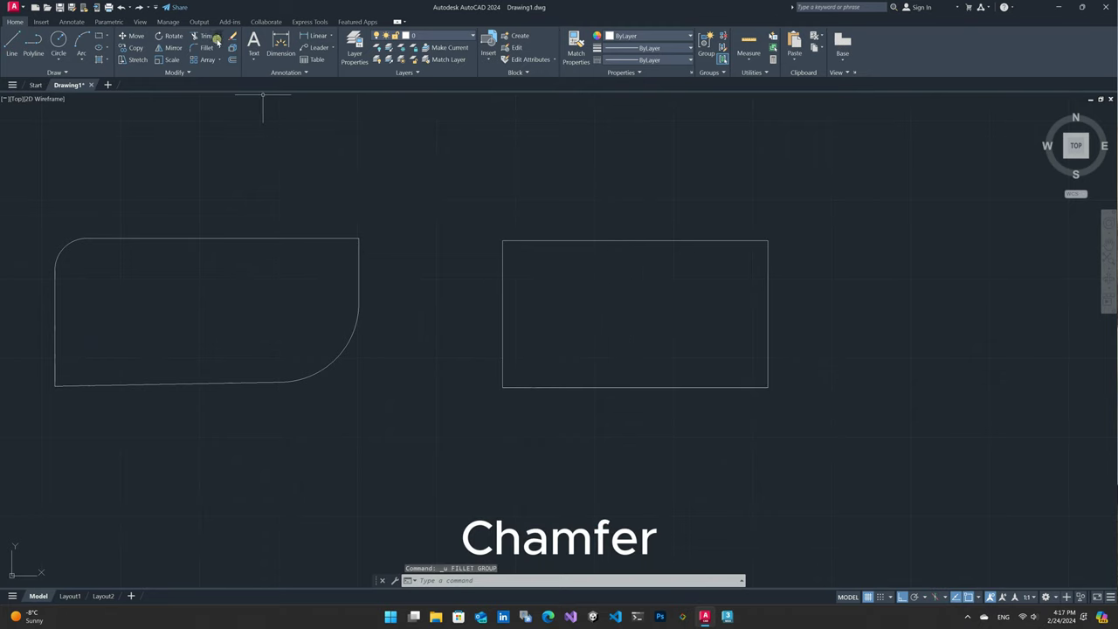
left_click(219, 47)
left_click(209, 87)
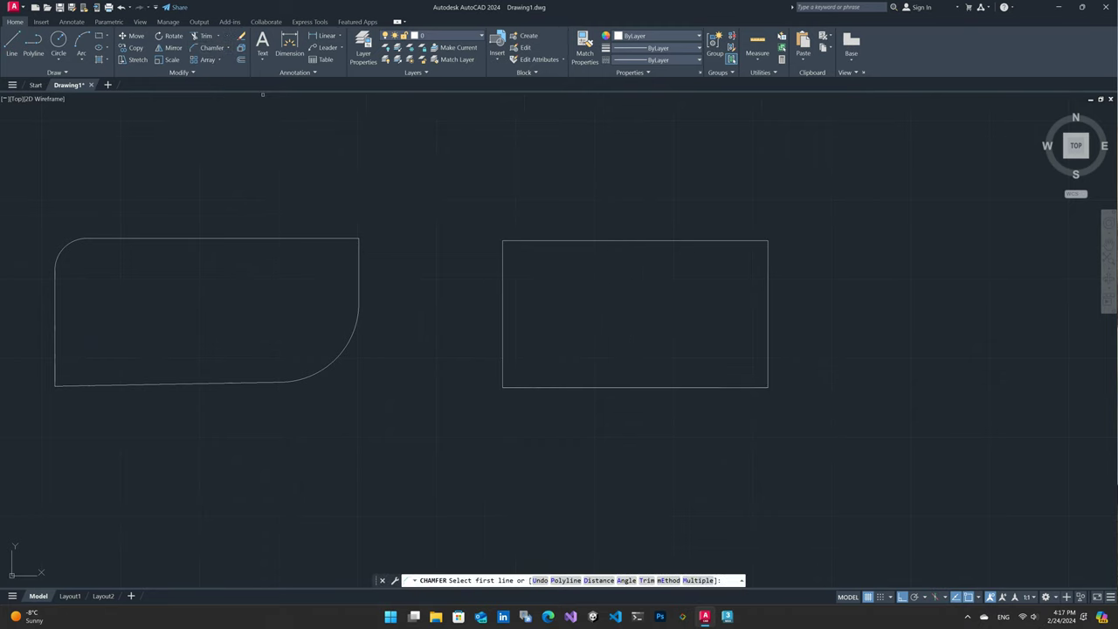
left_click(502, 348)
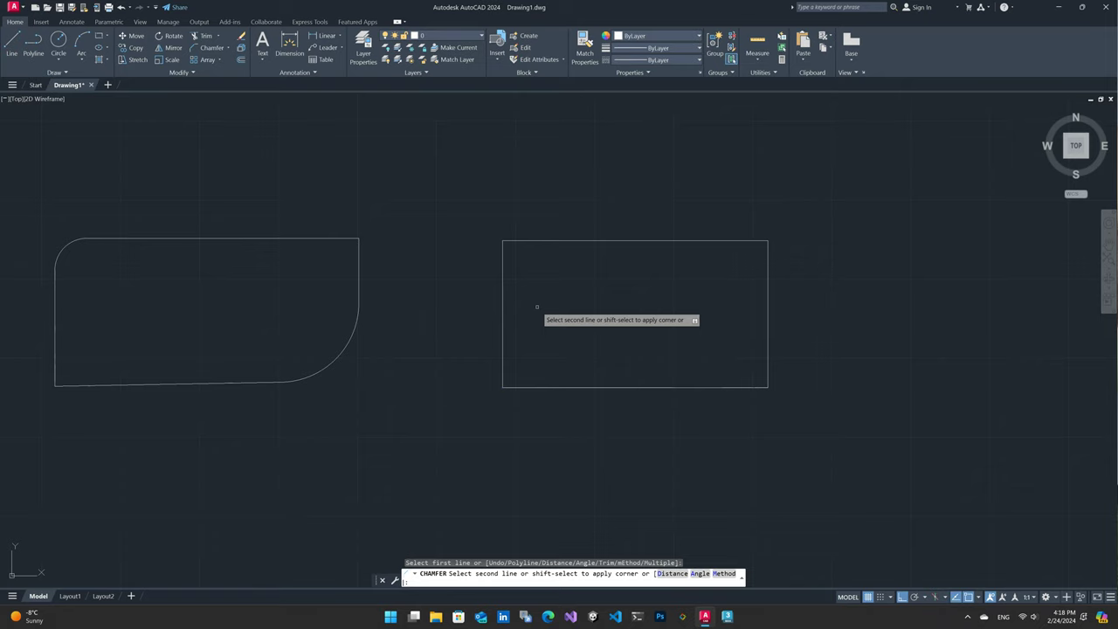
type("d")
key("Return")
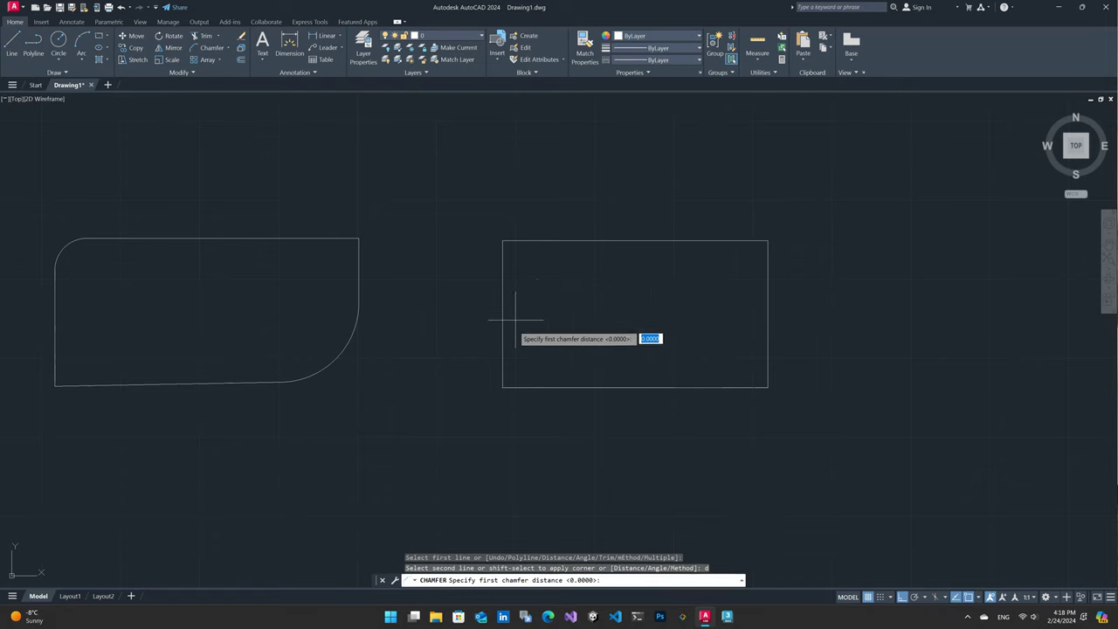
left_click(503, 373)
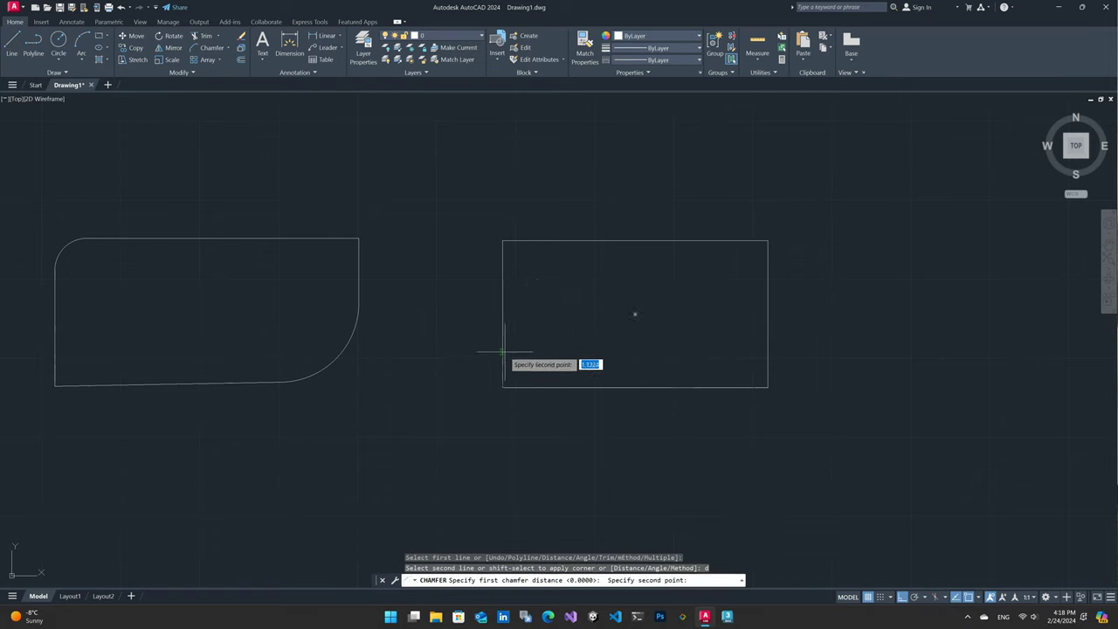
left_click(504, 353)
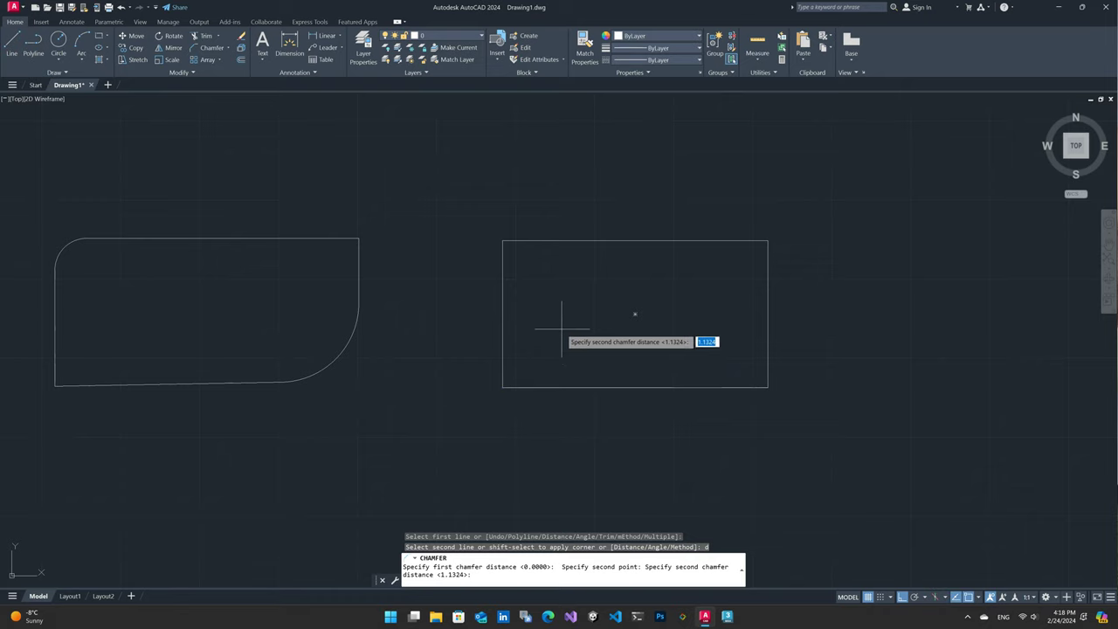
key("Return")
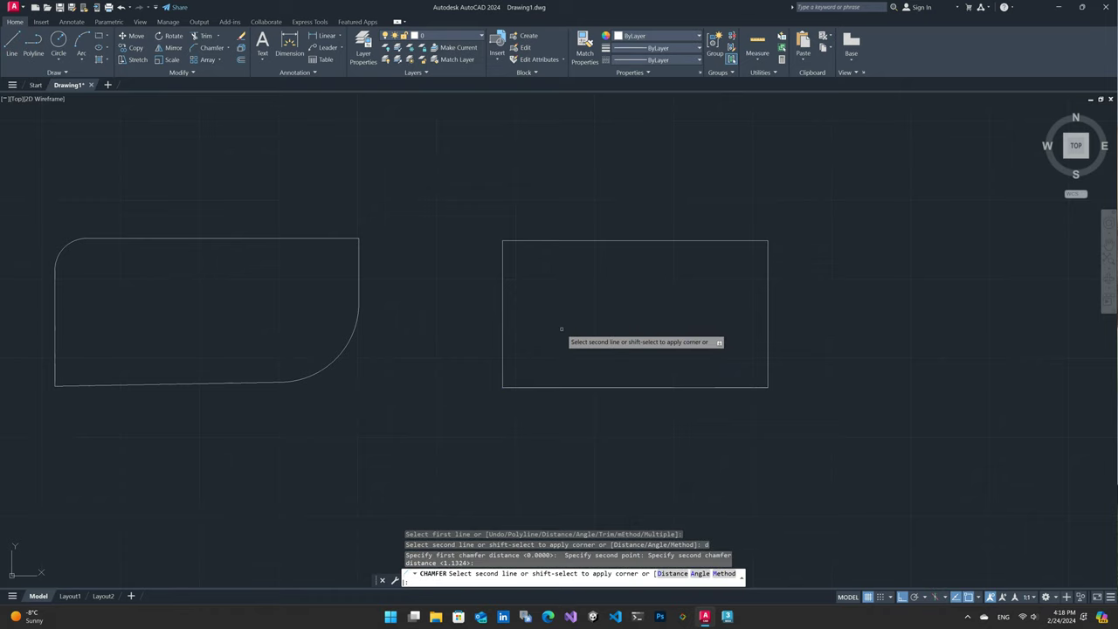
Chamfer the right rectangle's bottom-left and top-left corners
left_click(513, 385)
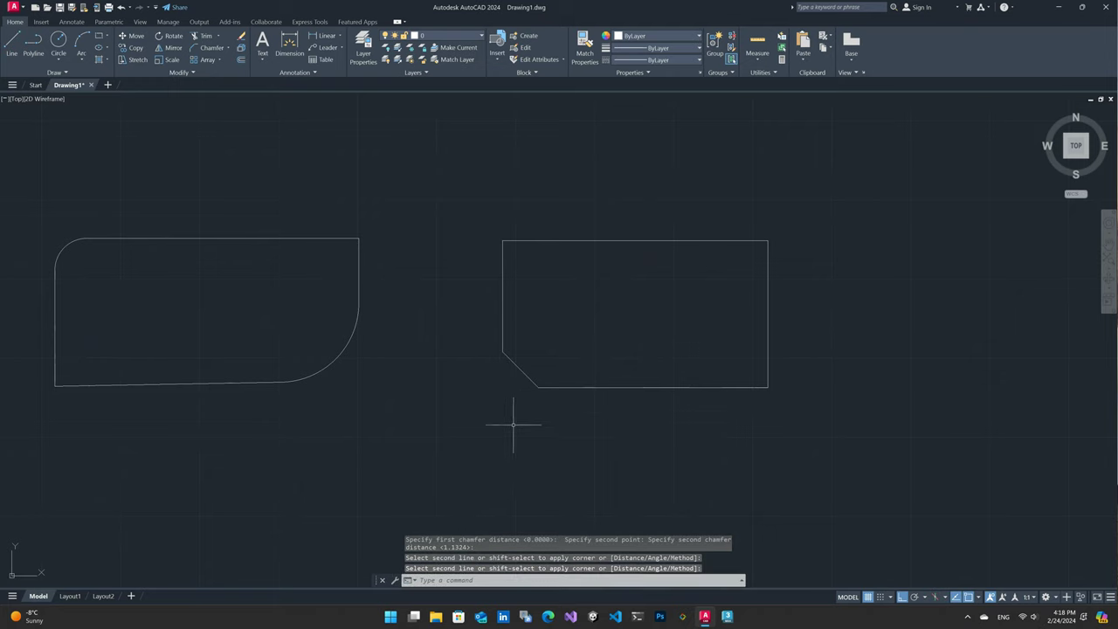
key("Return")
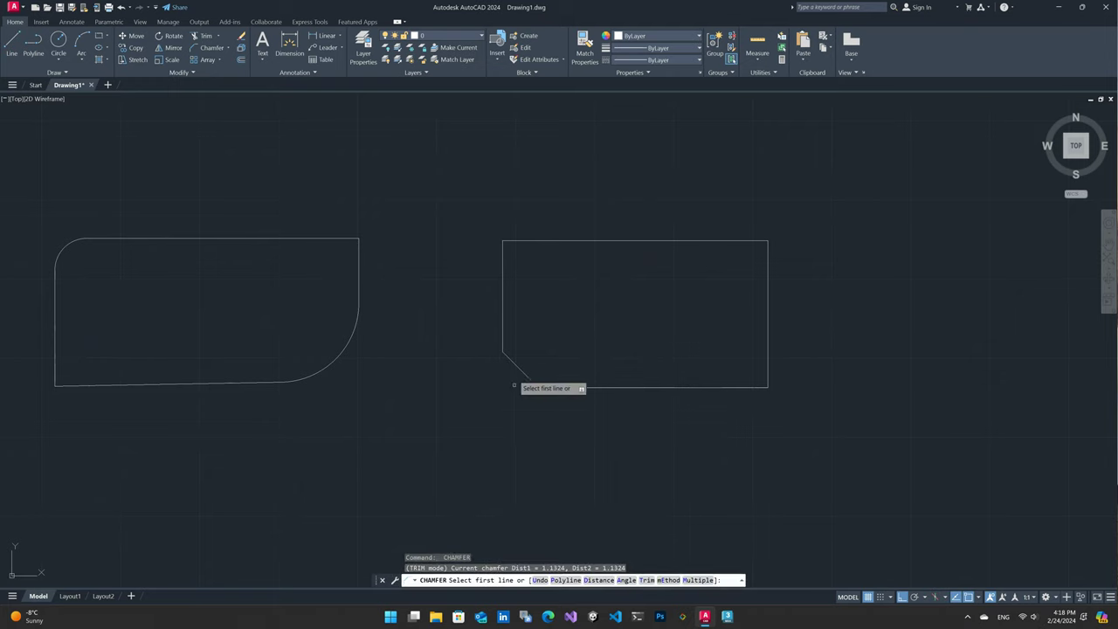
left_click(502, 259)
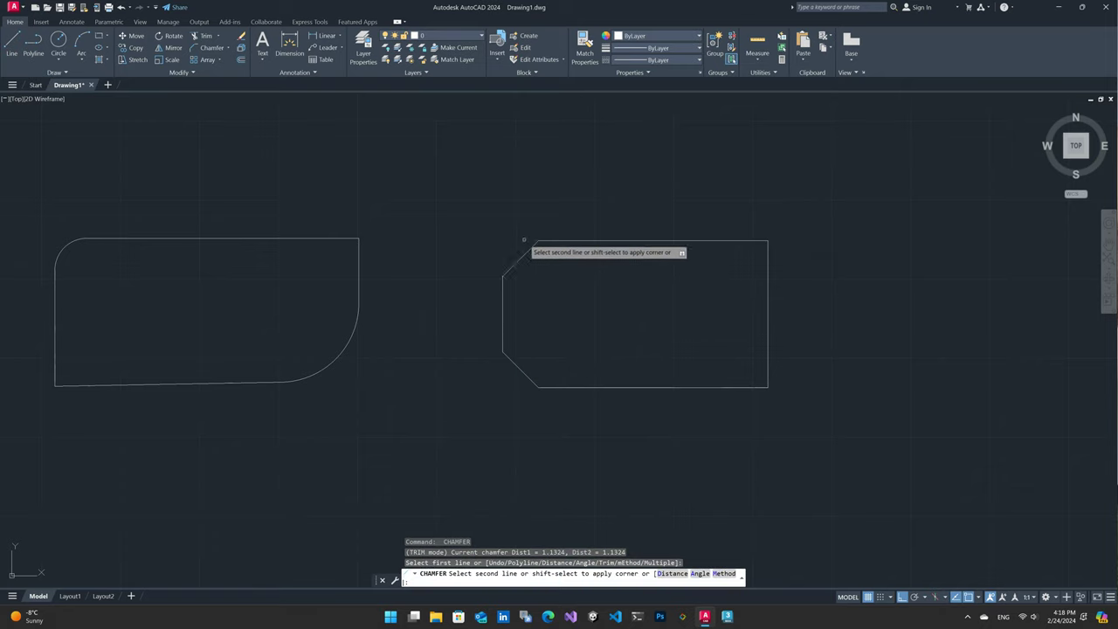
left_click(530, 241)
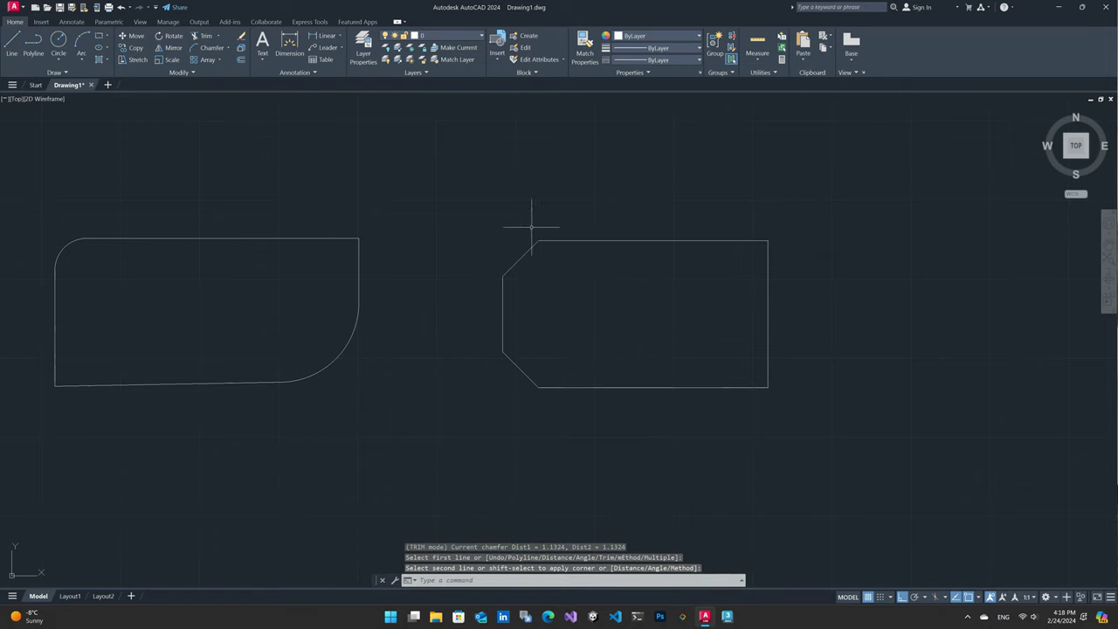
key("Return")
Chamfer the left shape's top-right corner using its right edge and top edge
left_click(357, 251)
left_click(345, 239)
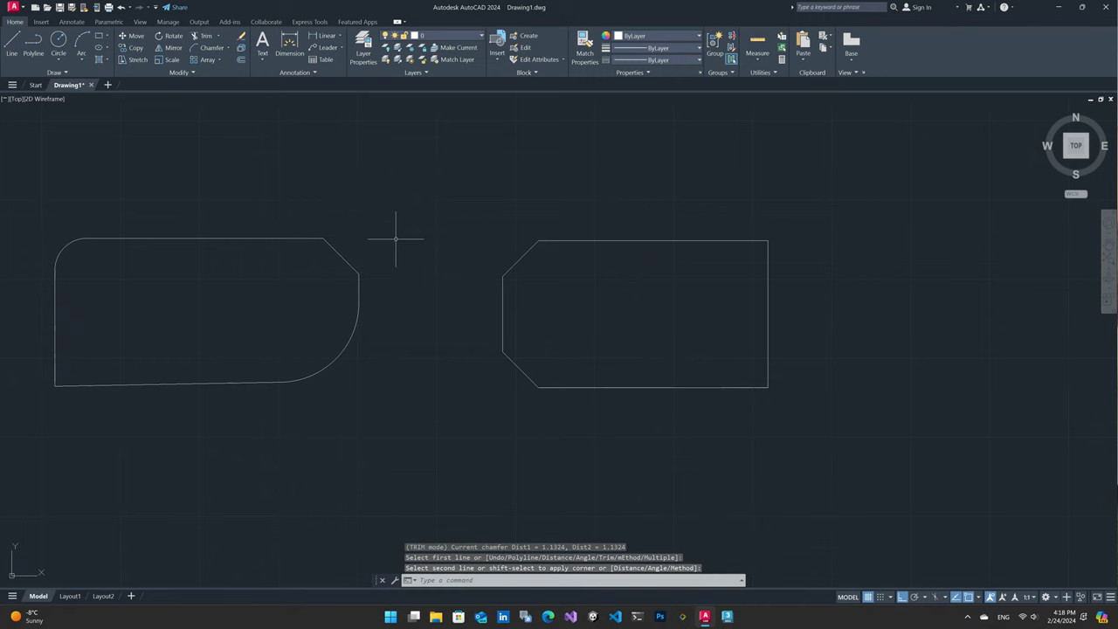
key("Escape")
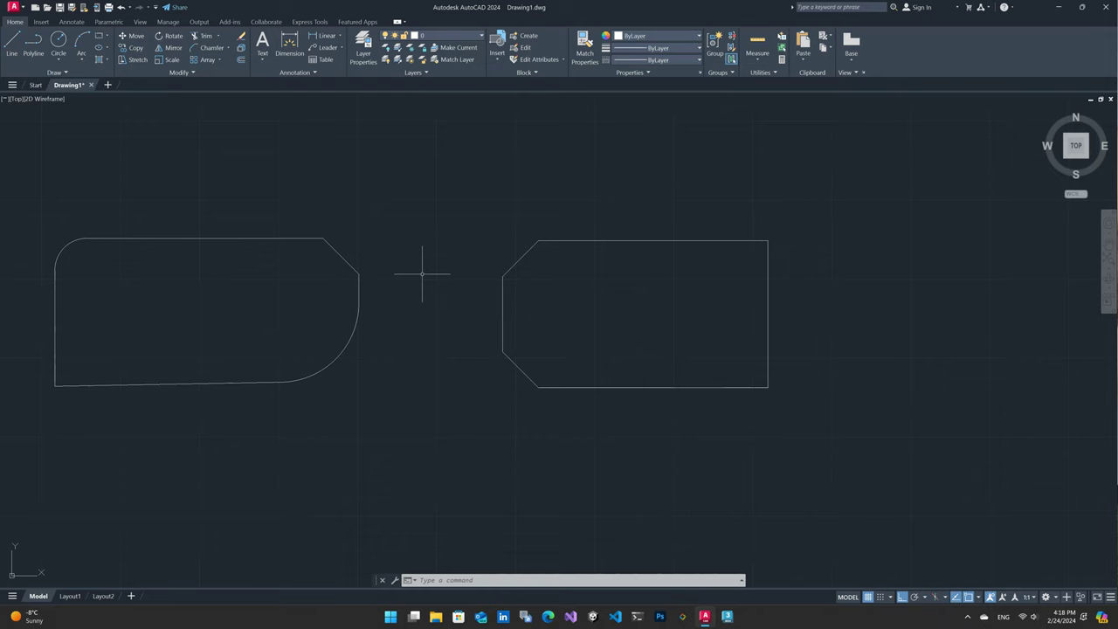
key("Escape")
key("Escape")
key("space")
key("Escape")
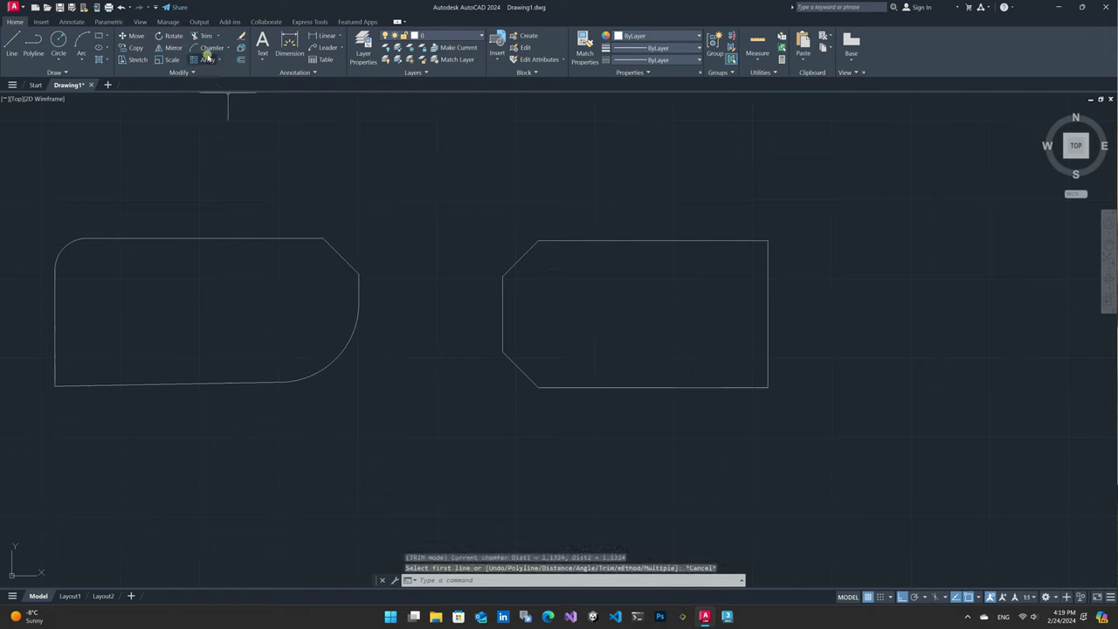
Set chamfer distances of 2 and 1 and apply them to the left shape's bottom-left corner
left_click(208, 49)
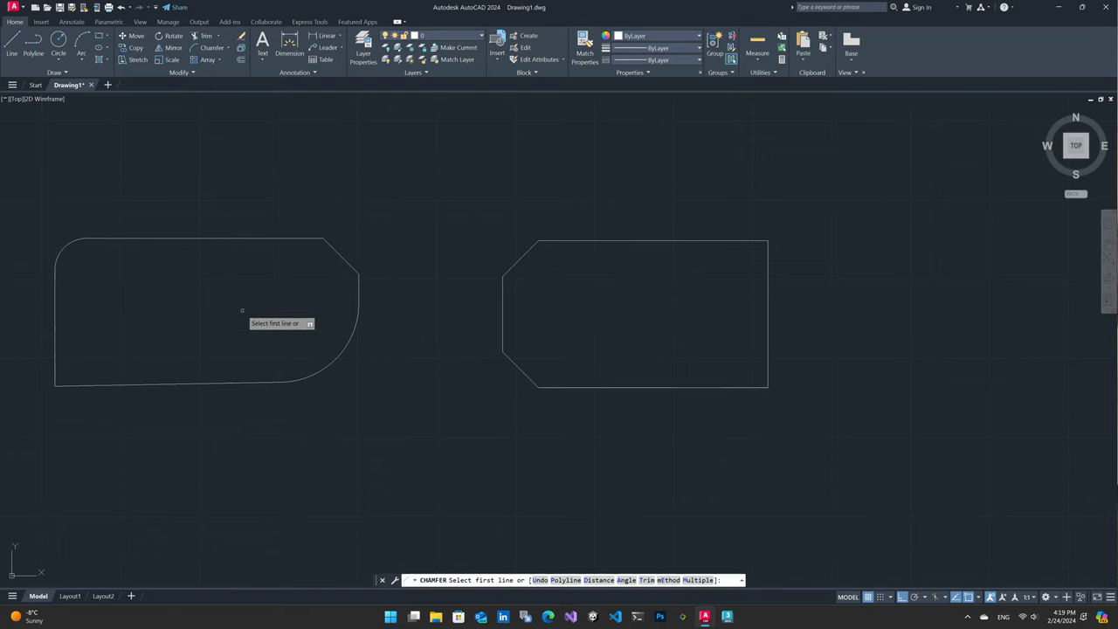
type("d")
key("Return")
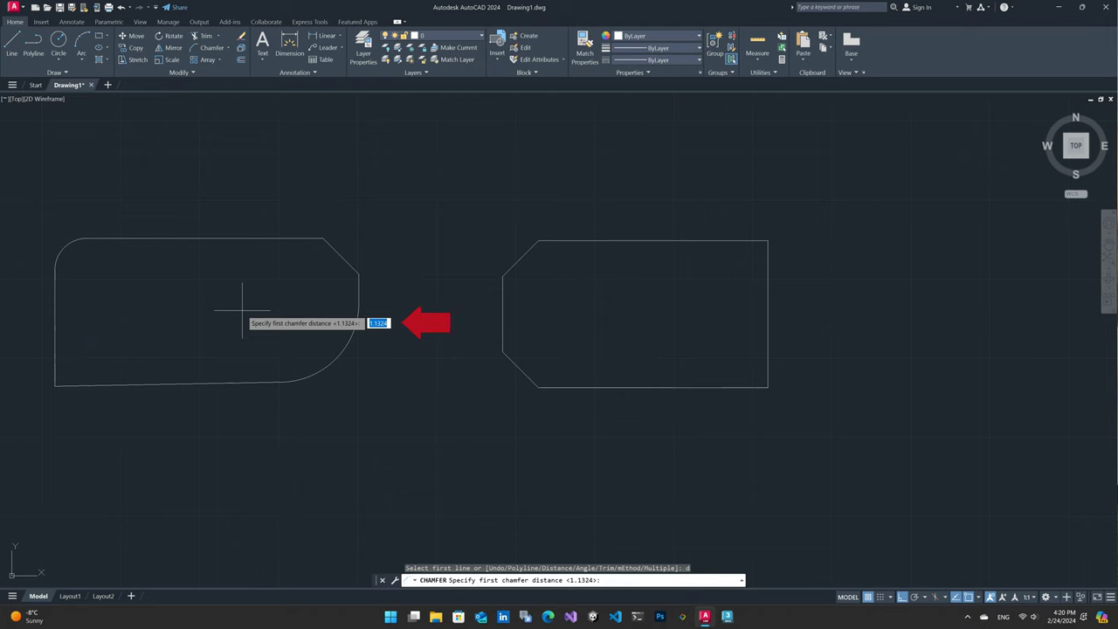
type("2")
key("Return")
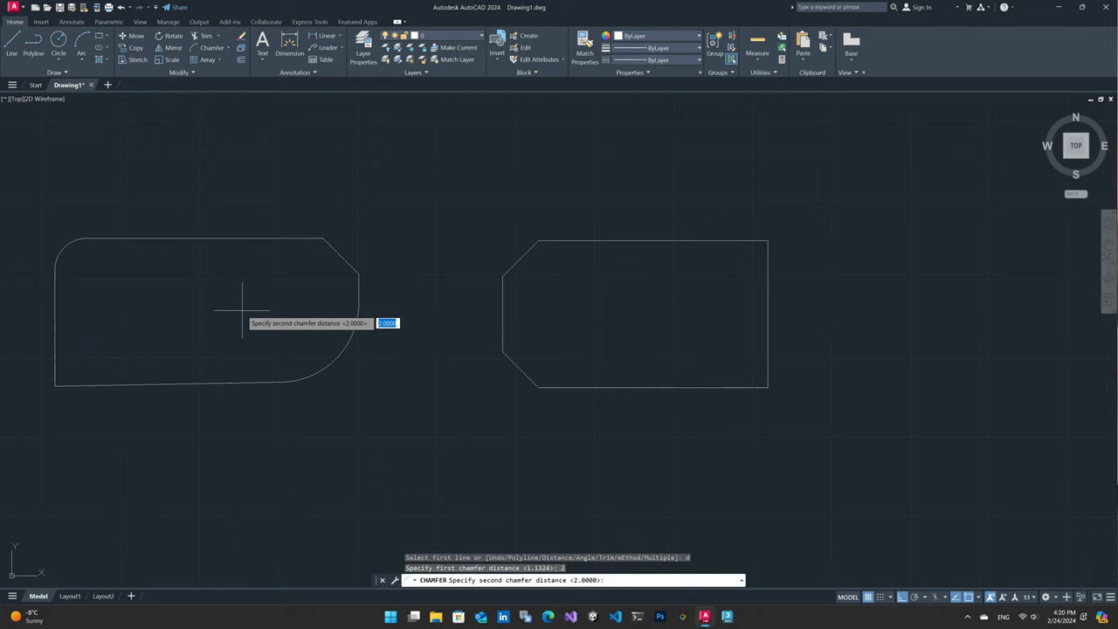
type("1")
key("Return")
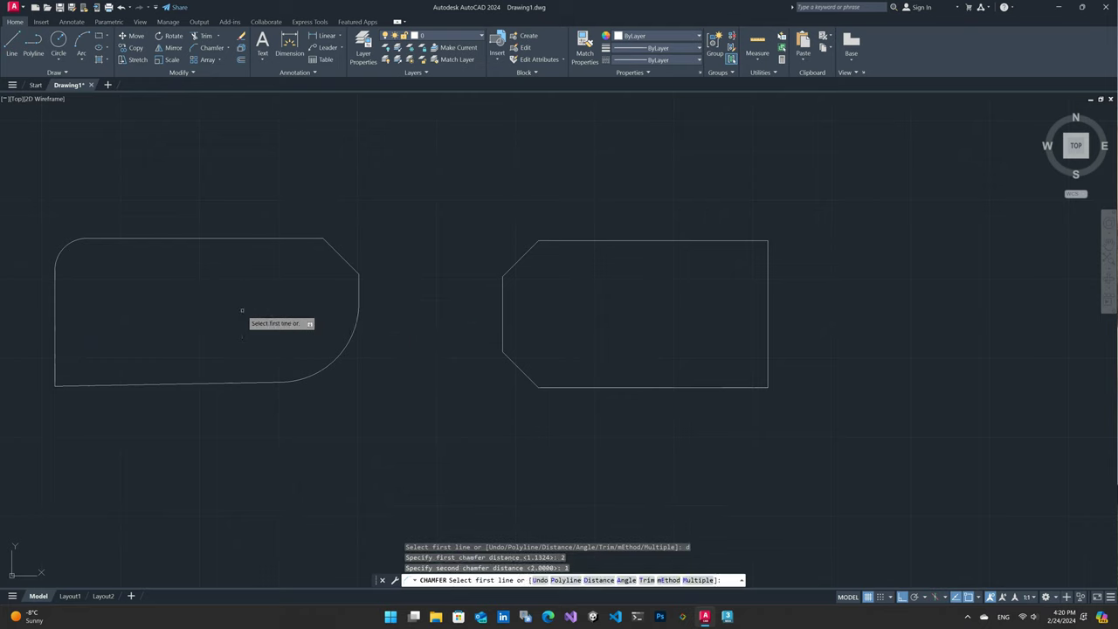
left_click(110, 383)
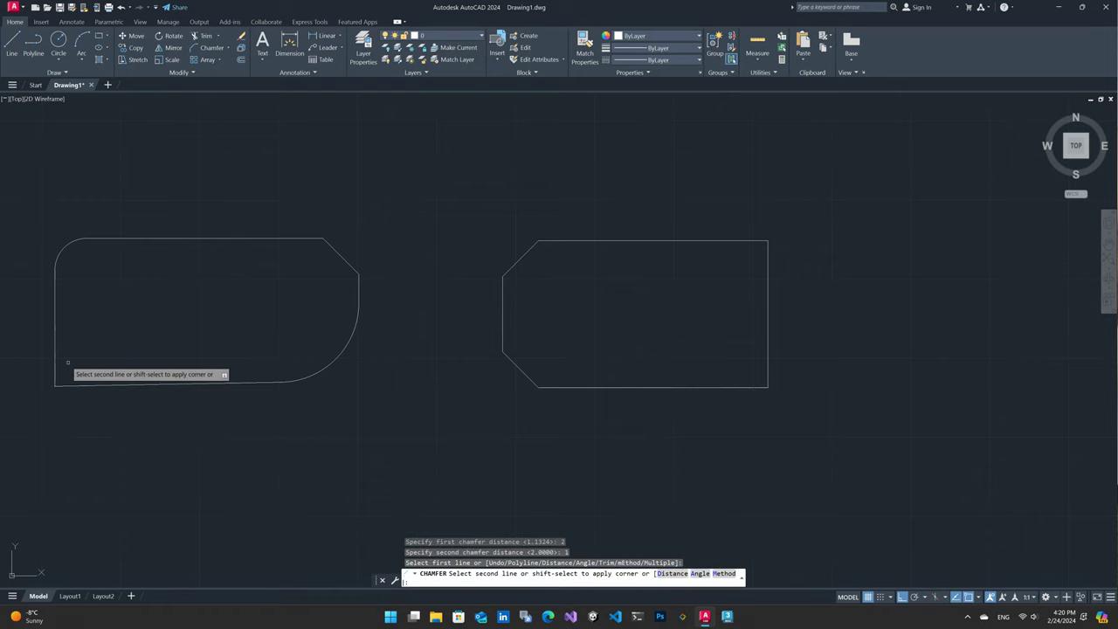
left_click(55, 358)
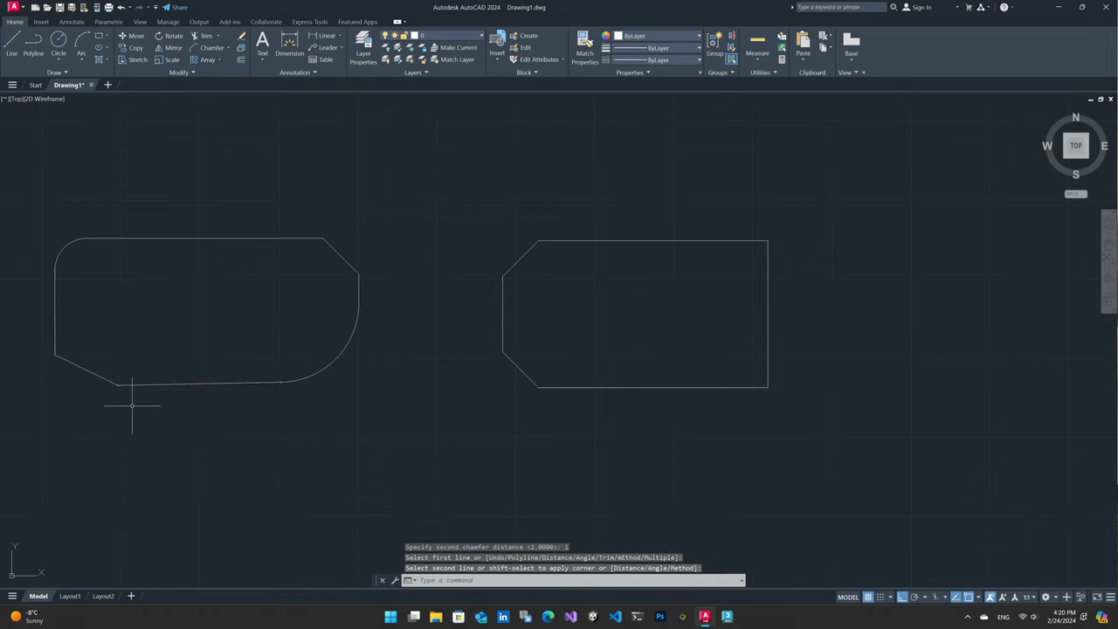
middle_click_drag(132, 405, 329, 379)
Draw a vertical and a horizontal helper line at the chamfered corner
key("Escape")
scroll(289, 376, "up", 2)
scroll(431, 364, "up", 3)
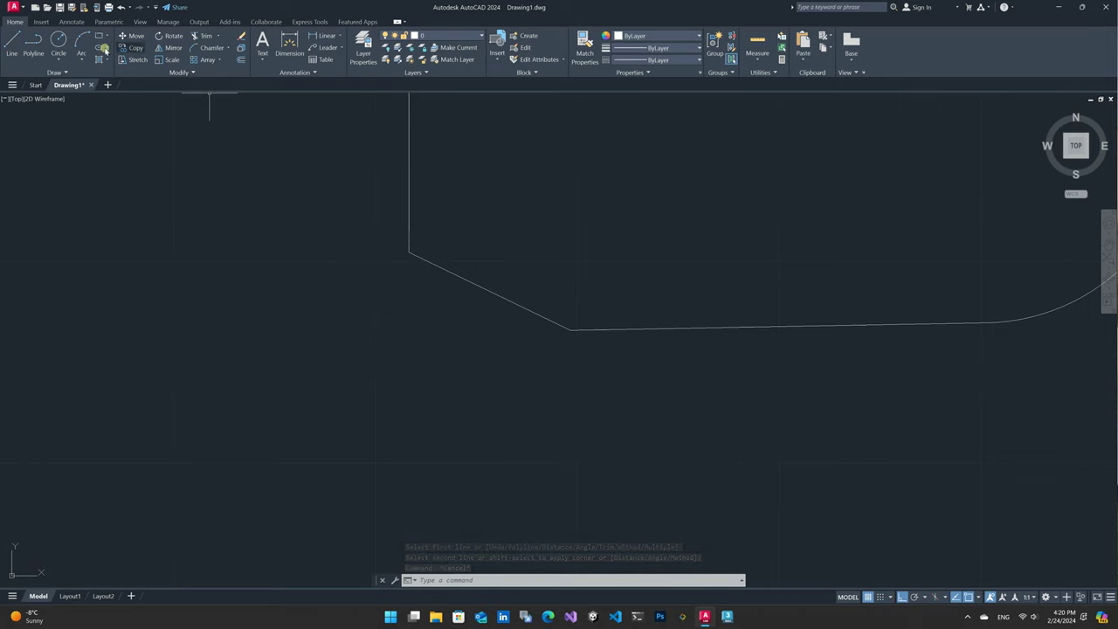
left_click(58, 41)
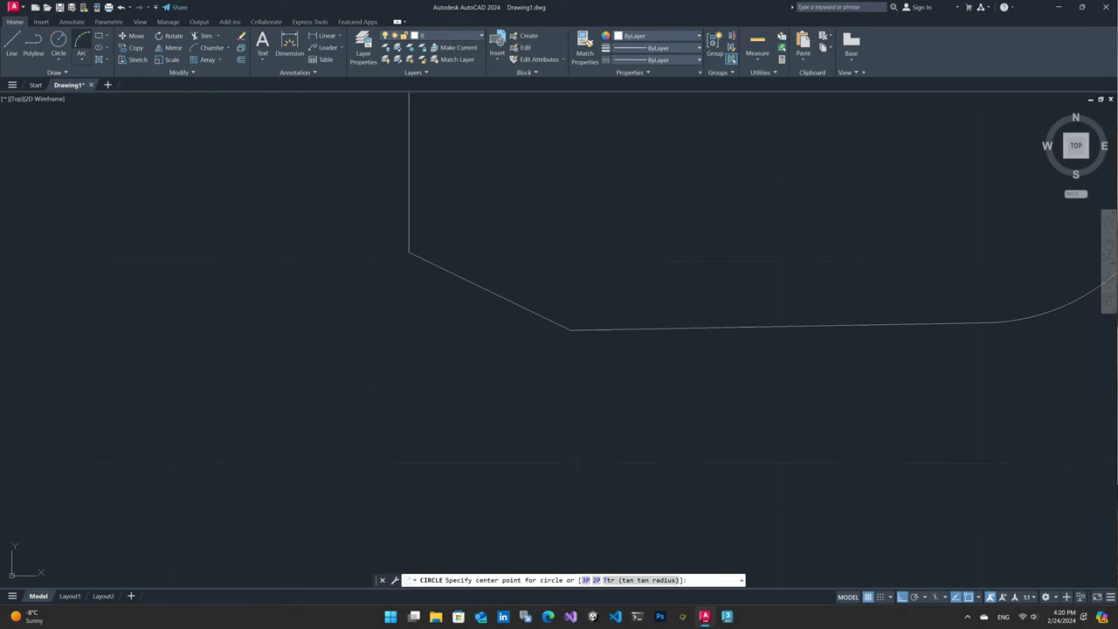
key("Escape")
type("l")
key("Return")
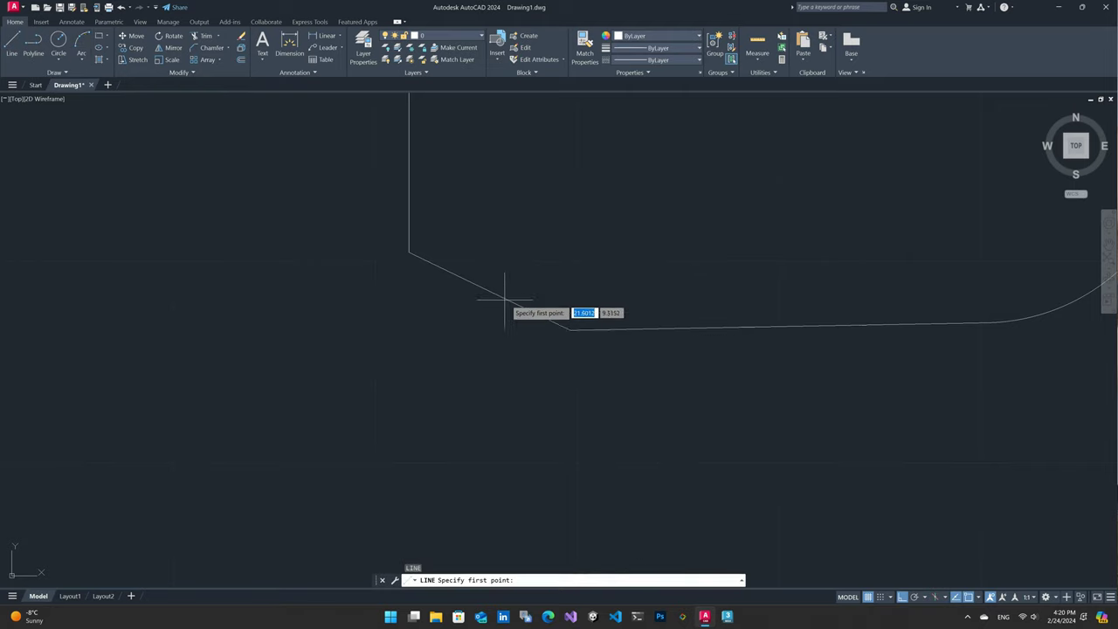
left_click(409, 253)
left_click(410, 368)
key("Return")
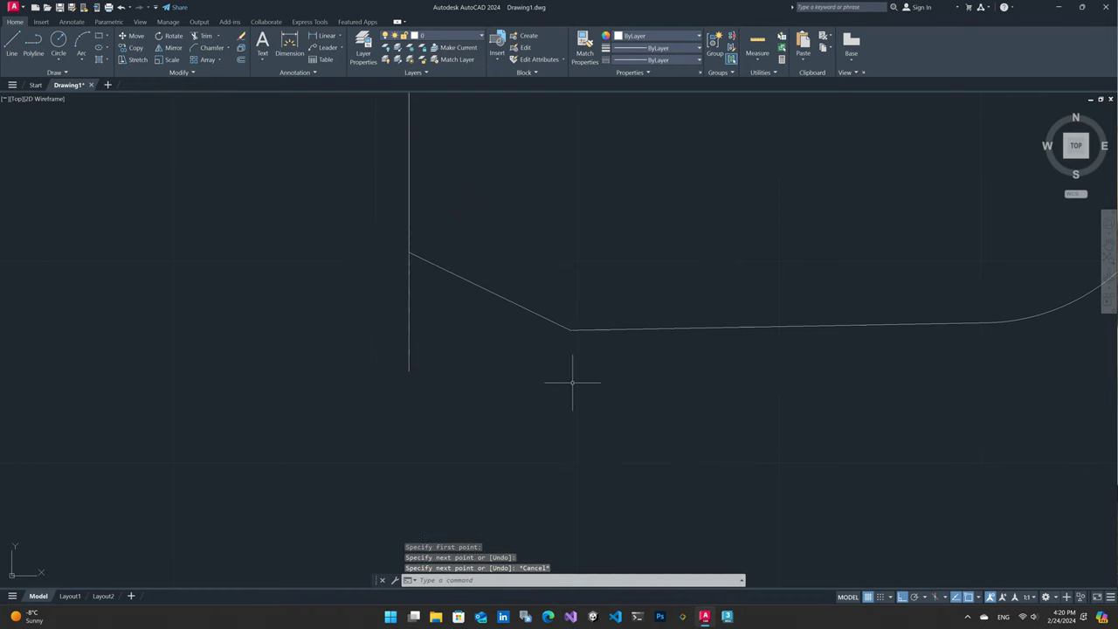
key("Return")
left_click(568, 330)
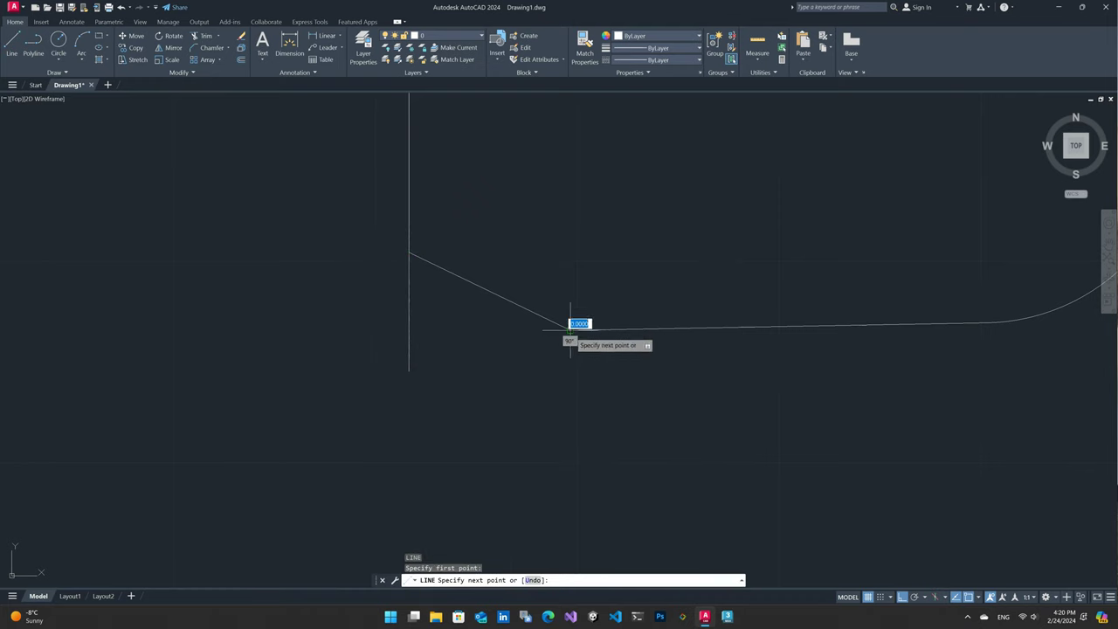
left_click(407, 331)
key("Escape")
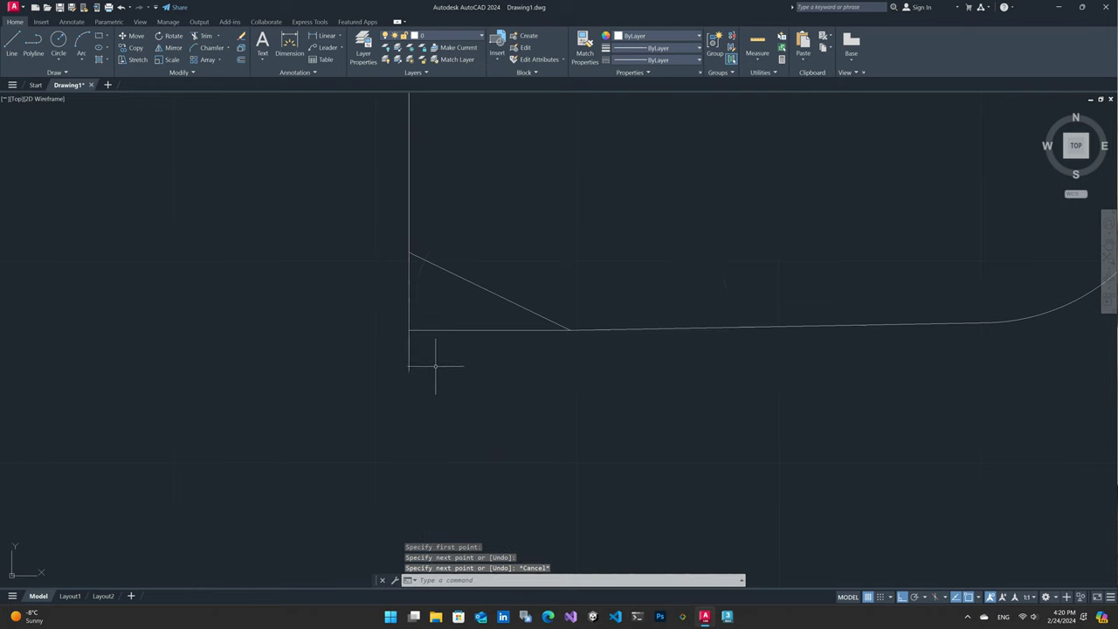
After a cancelled trim attempt, window-select and delete the two helper corner lines
type("tr")
key("Return")
left_click(400, 378)
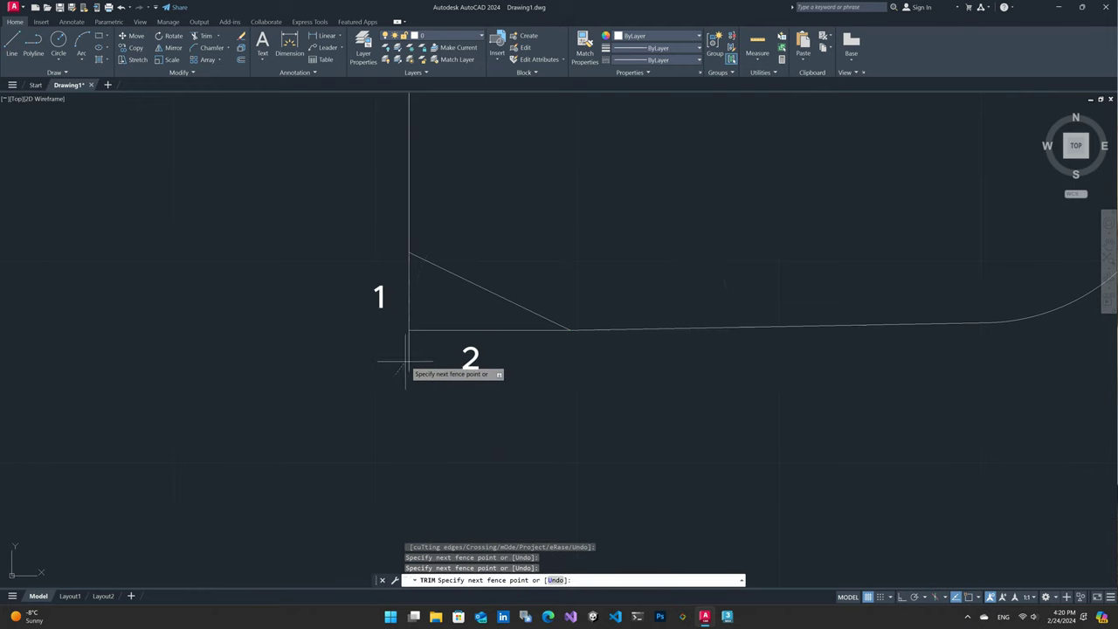
key("Return")
key("Escape")
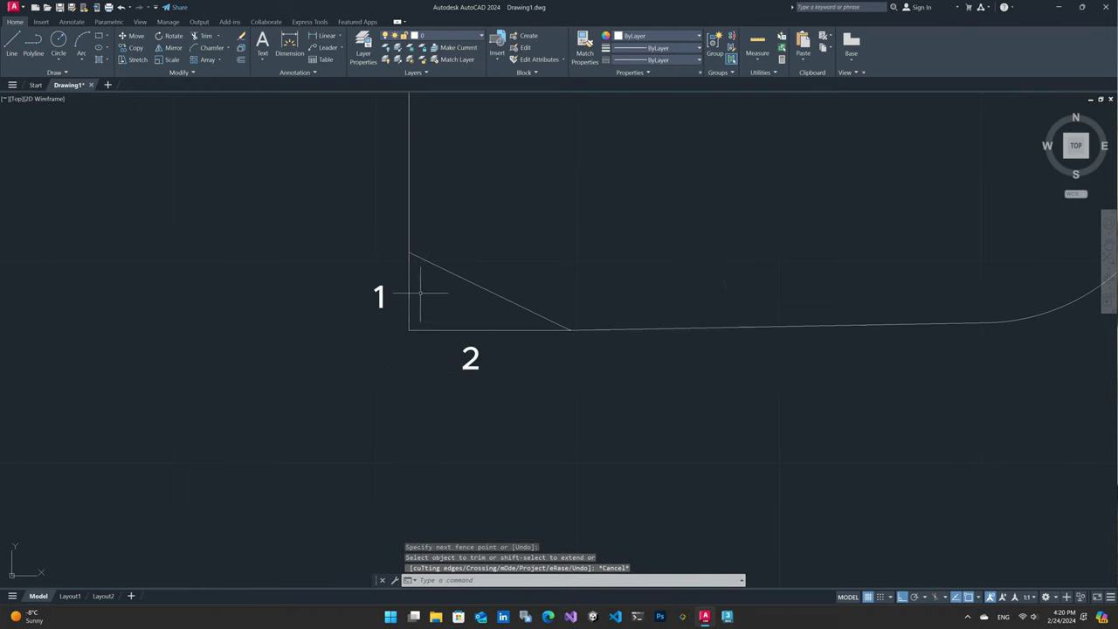
left_click(427, 313)
left_click(371, 352)
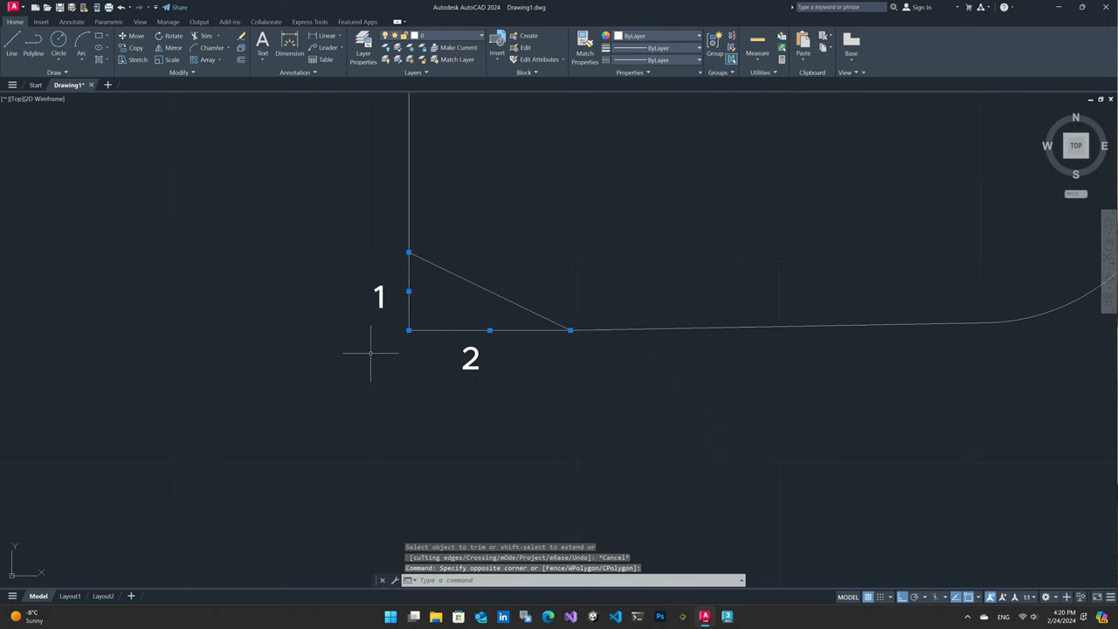
key("Delete")
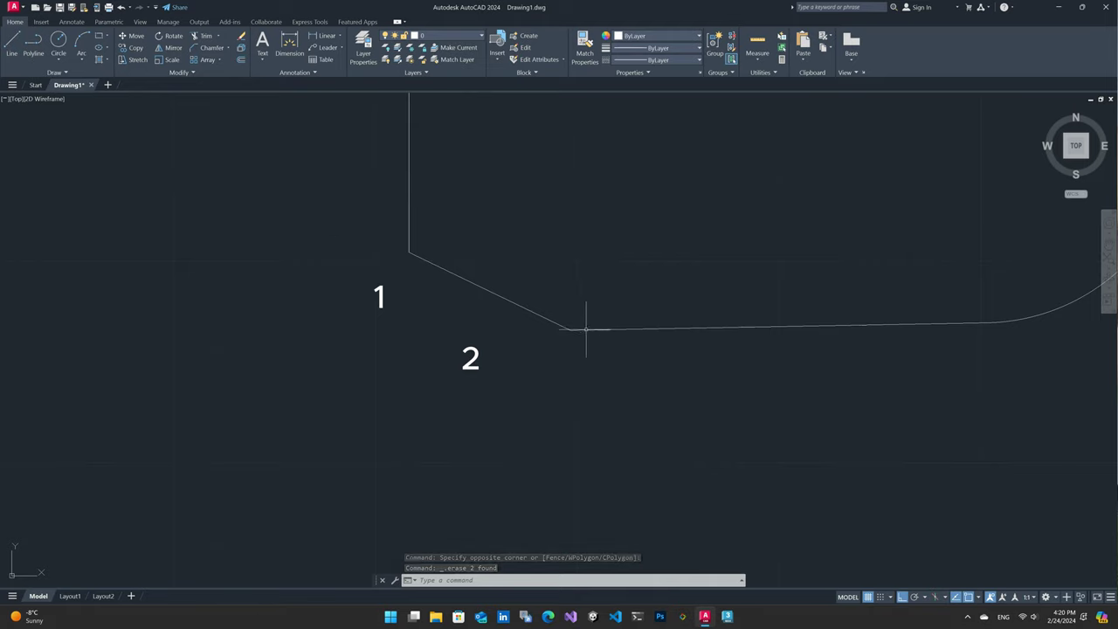
scroll(501, 399, "down", 3)
Erase both outline shapes with a crossing window
scroll(476, 395, "down", 2)
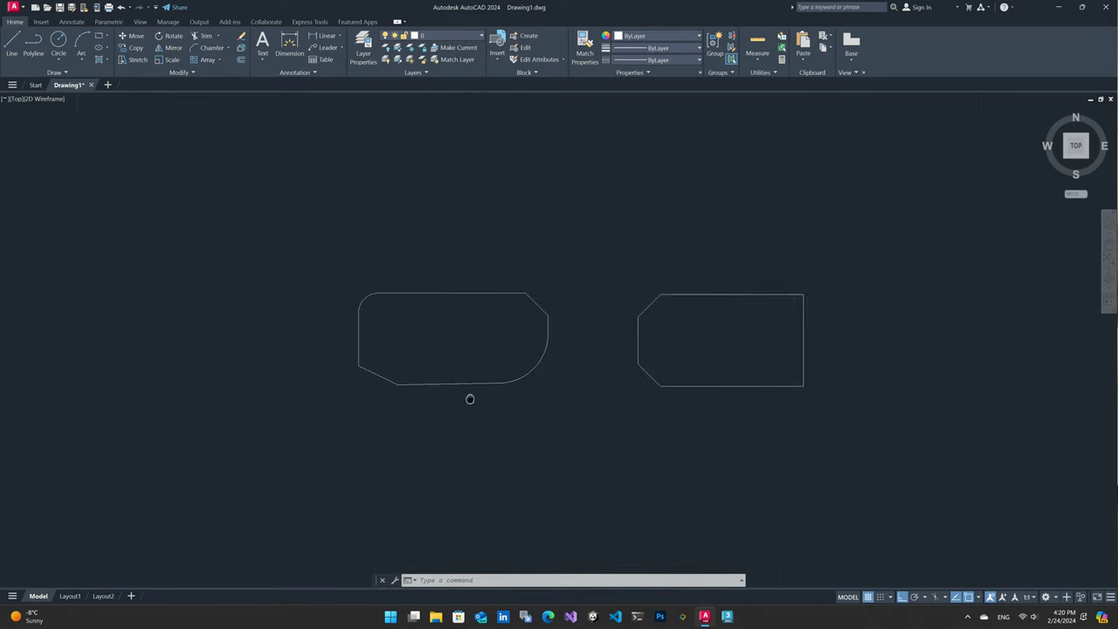
key("Escape")
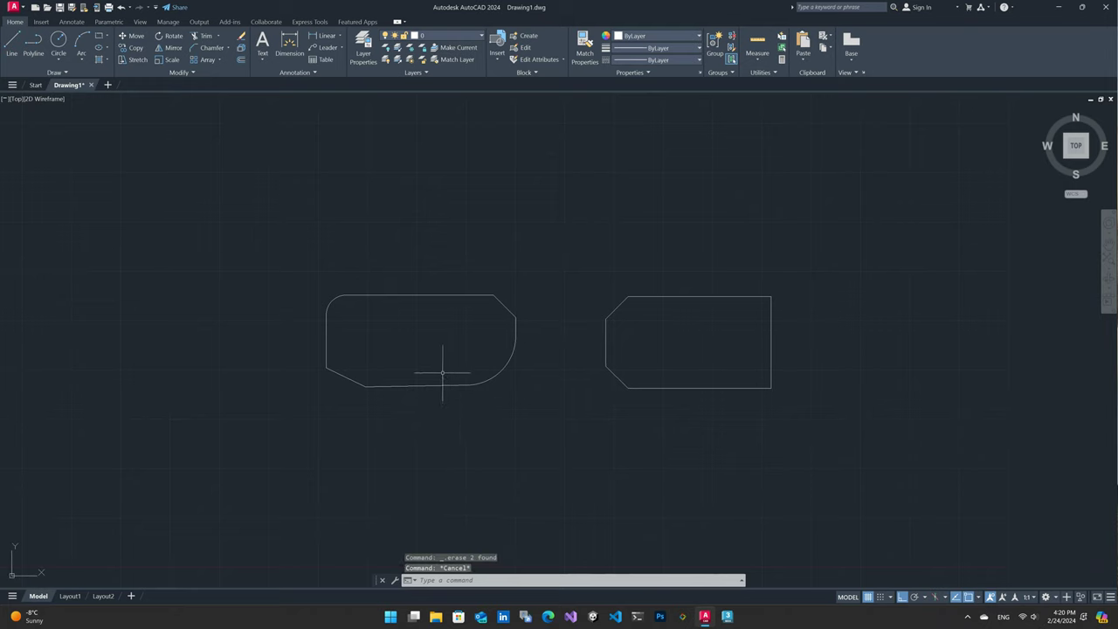
left_click(688, 258)
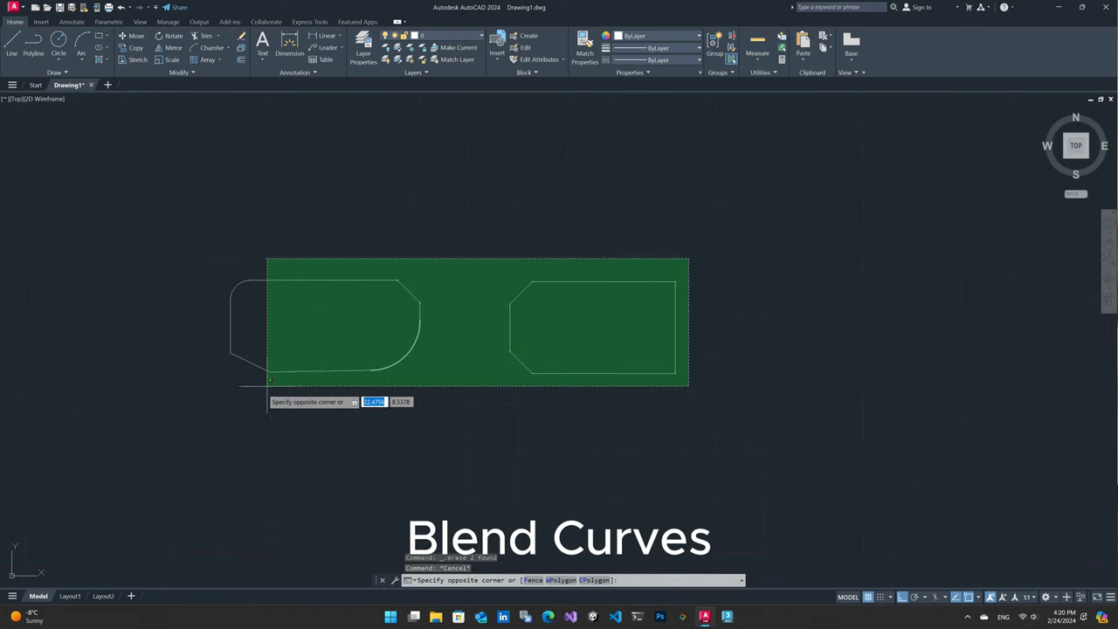
left_click(187, 414)
key("Delete")
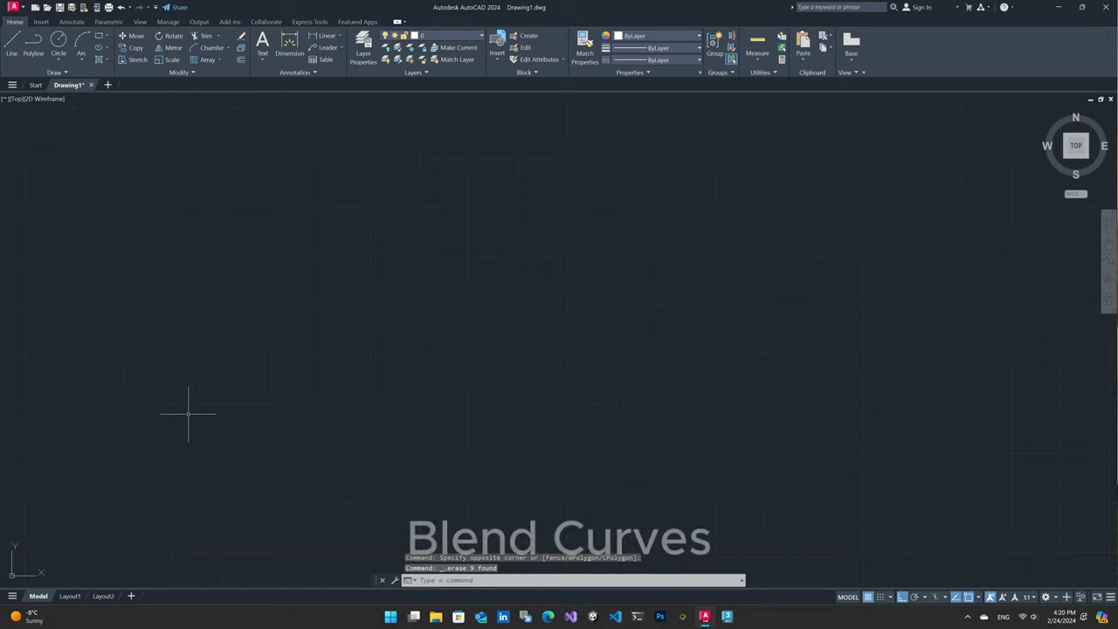
With Ortho off, draw two 3-point arcs: an upward bulge on the left, a sag on the right
left_click(82, 44)
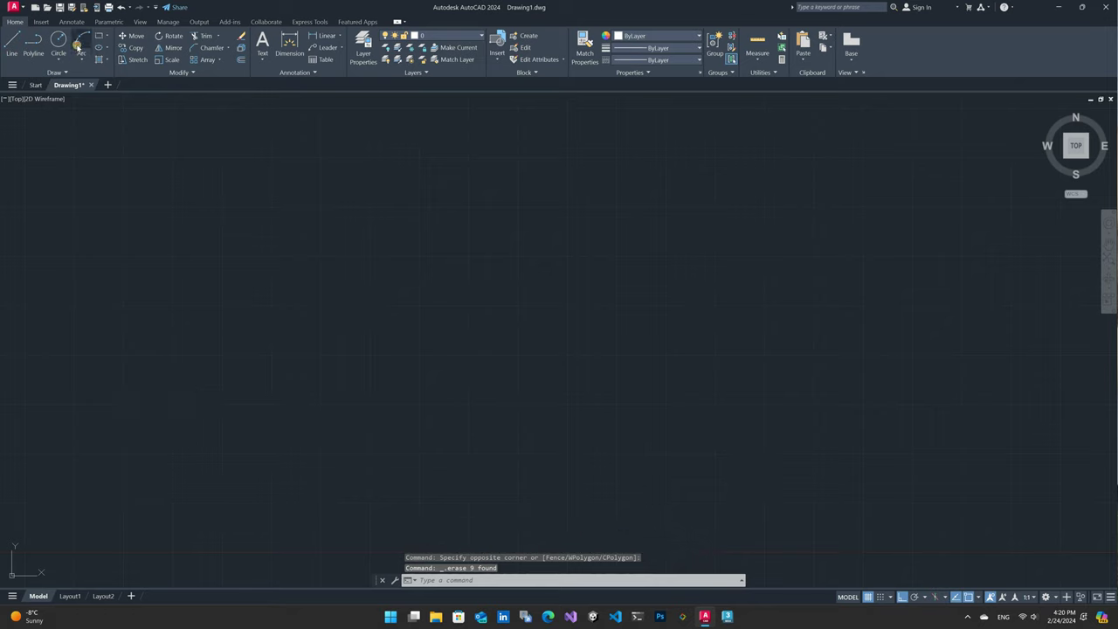
left_click(222, 310)
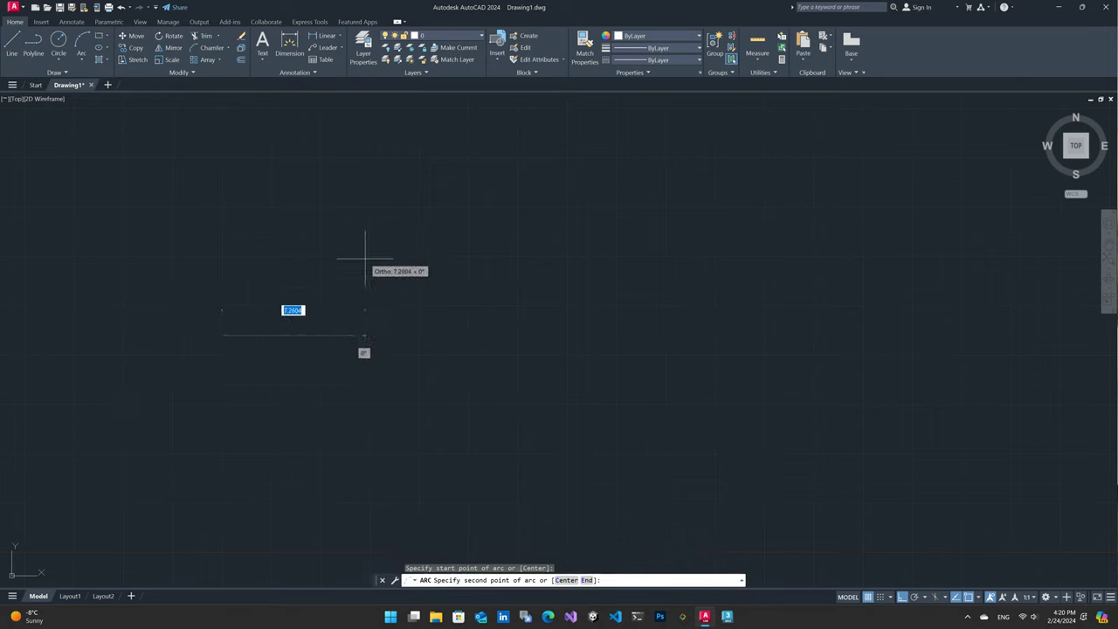
key("F8")
left_click(362, 251)
left_click(395, 260)
key("Escape")
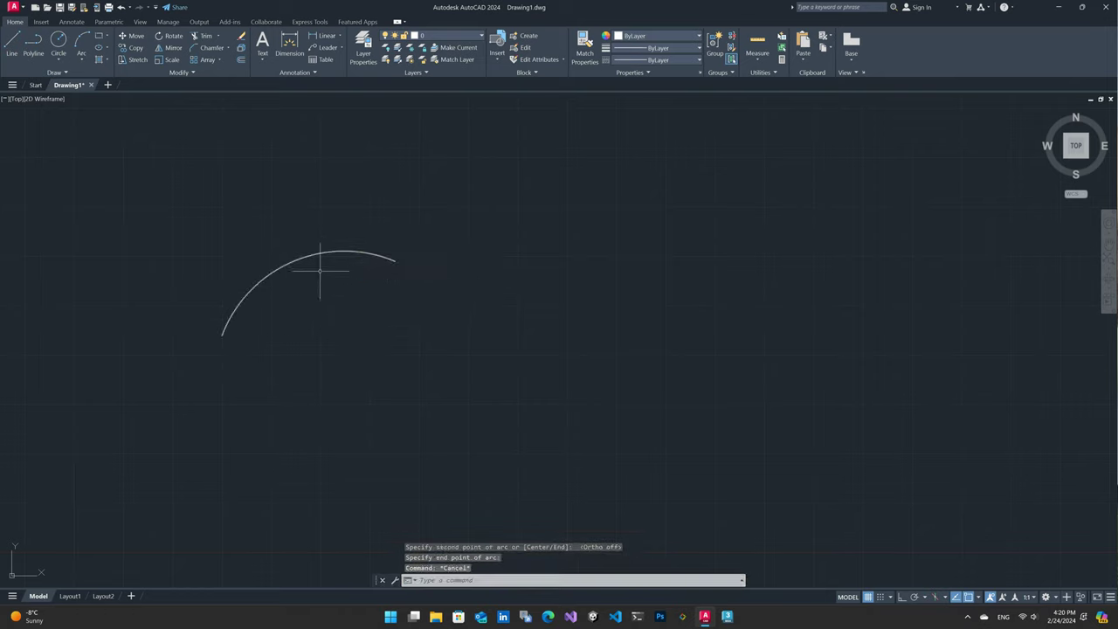
left_click(81, 41)
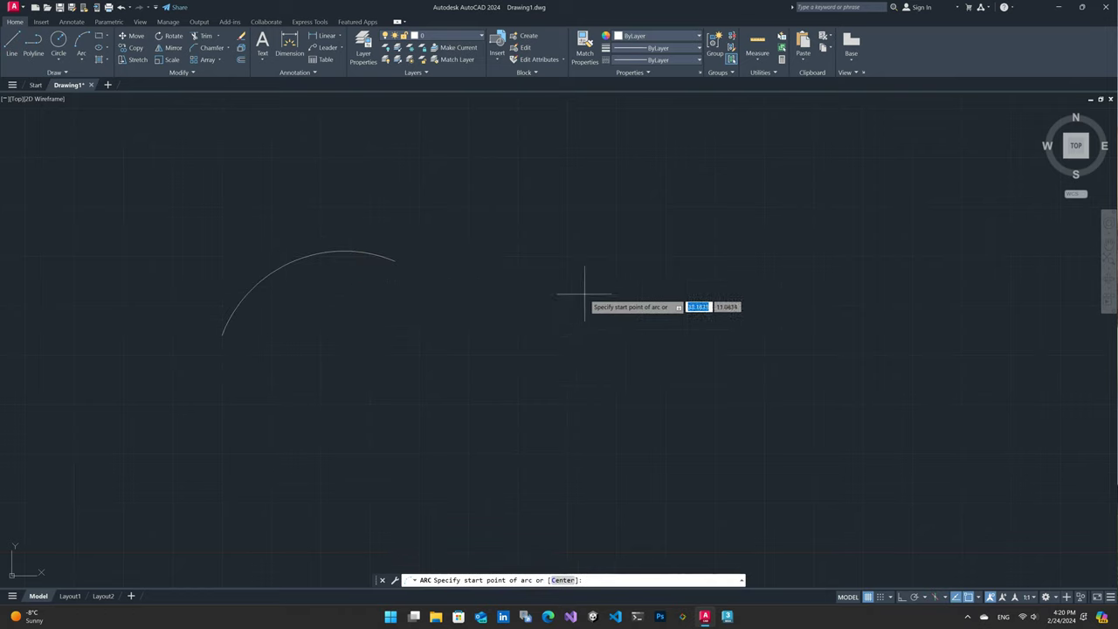
left_click(512, 316)
left_click(671, 293)
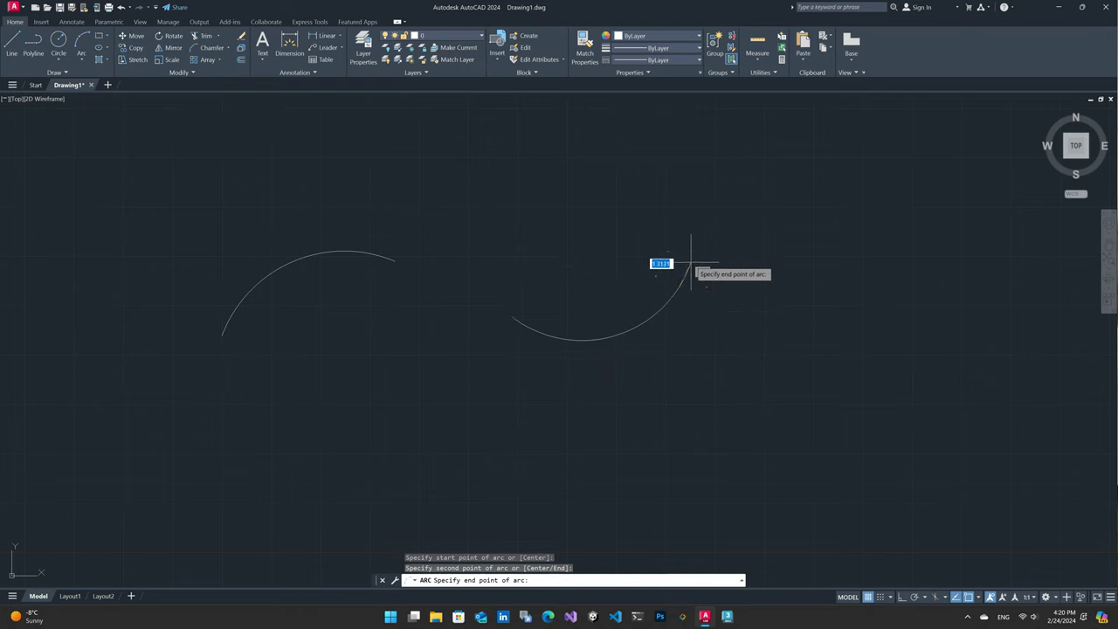
left_click(700, 259)
key("Escape")
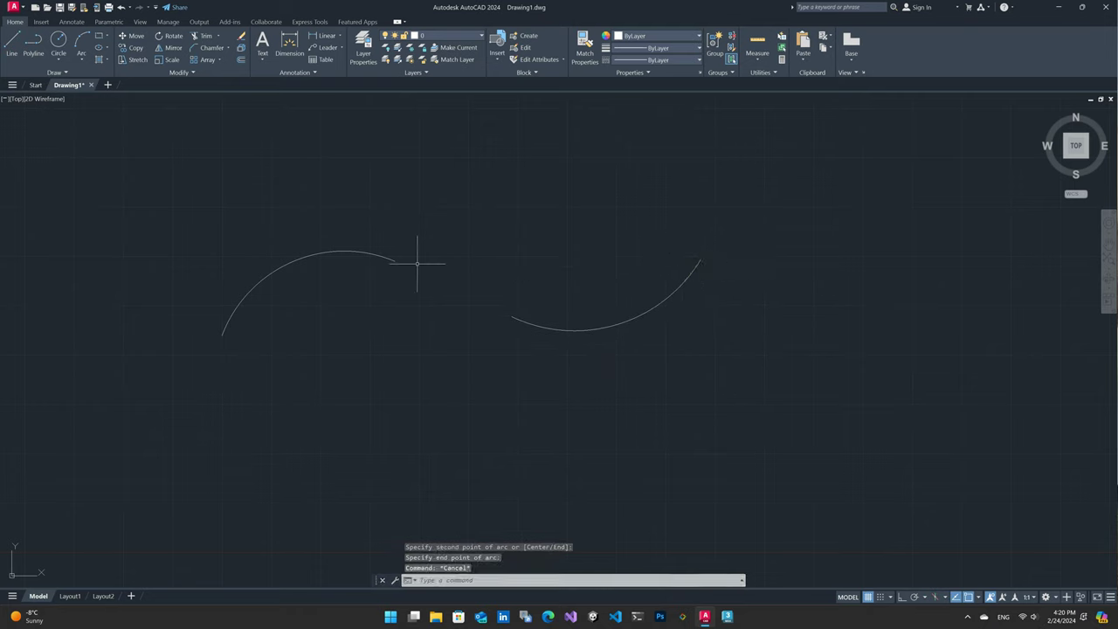
type("l")
key("Return")
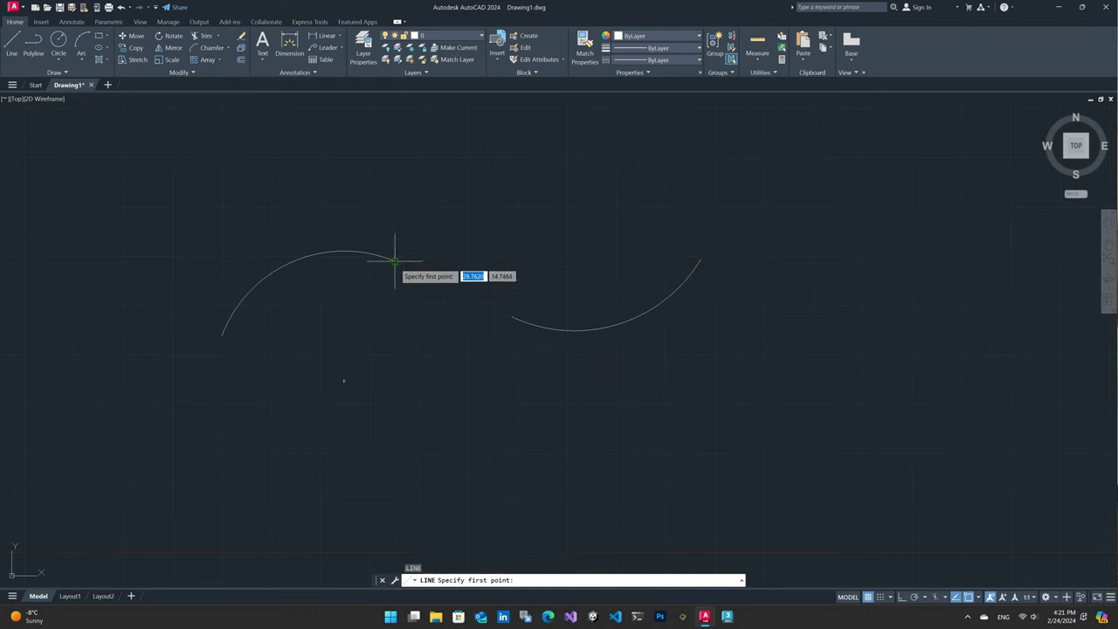
Draw a trial line between the arc ends, then delete it
left_click(394, 260)
left_click(512, 316)
key("Escape")
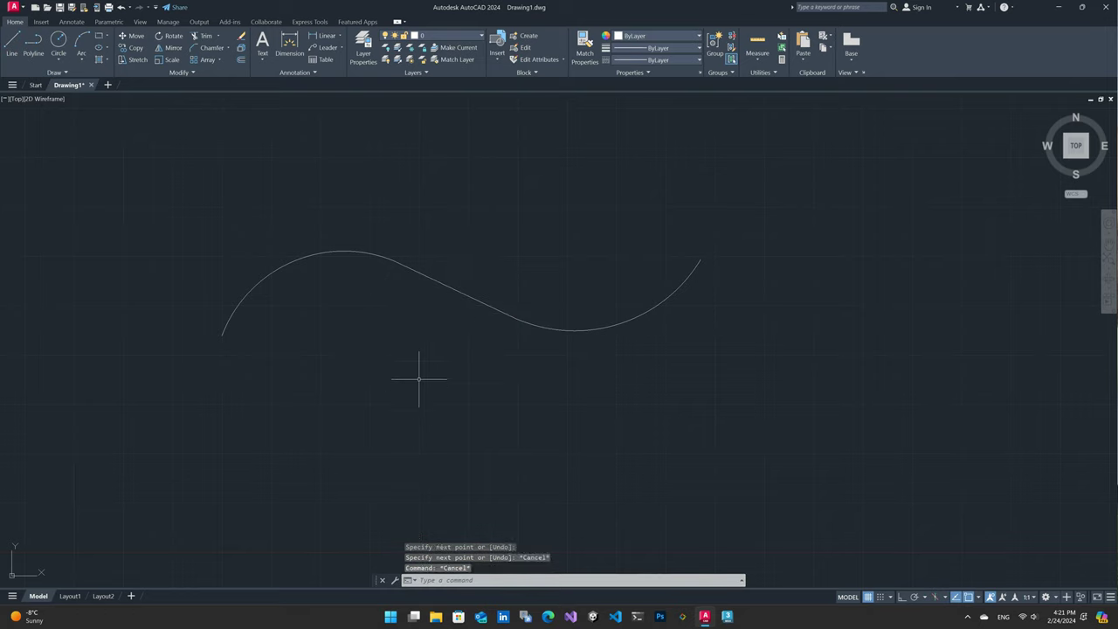
left_click(454, 267)
key("Escape")
left_click(469, 288)
left_click(449, 308)
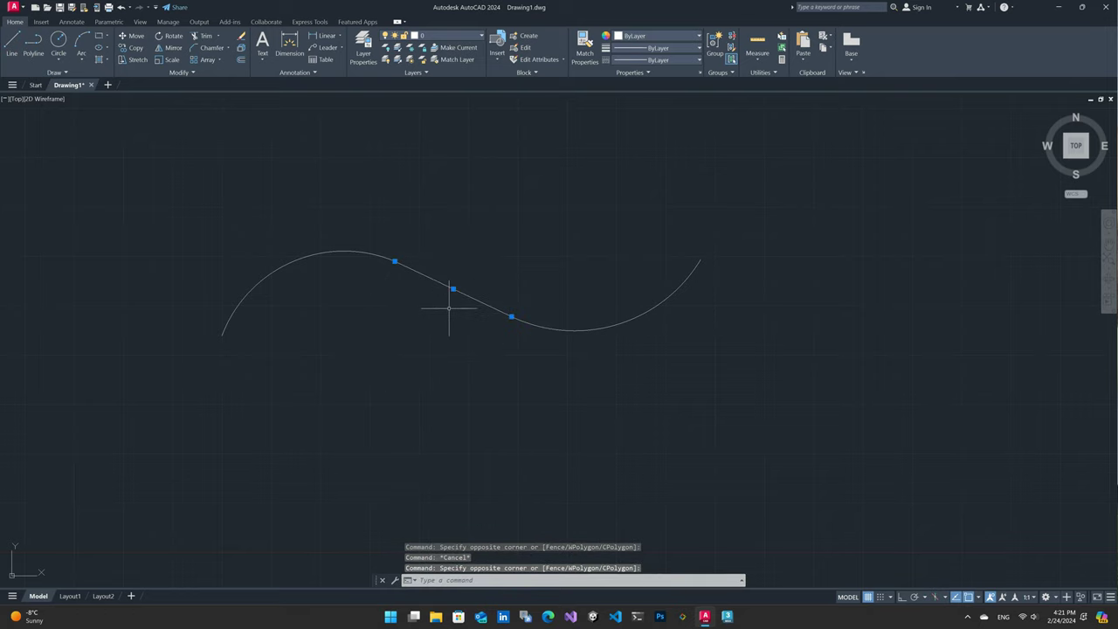
key("Delete")
Drag the right arc's start lower-left and the left arc's end down and inward
left_click(515, 320)
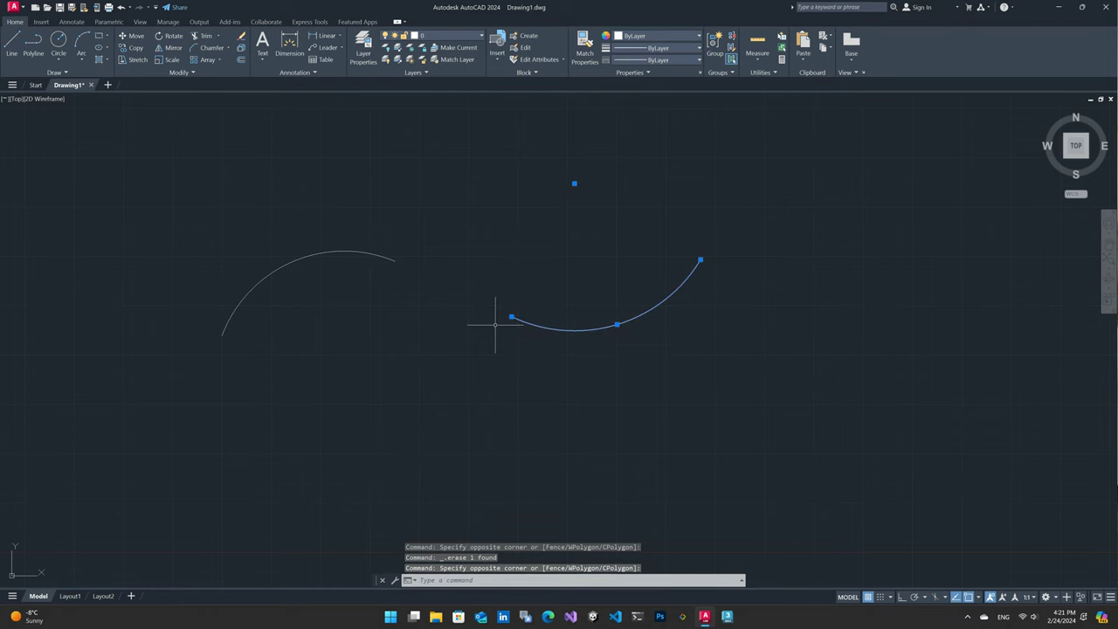
left_click(512, 316)
left_click(483, 347)
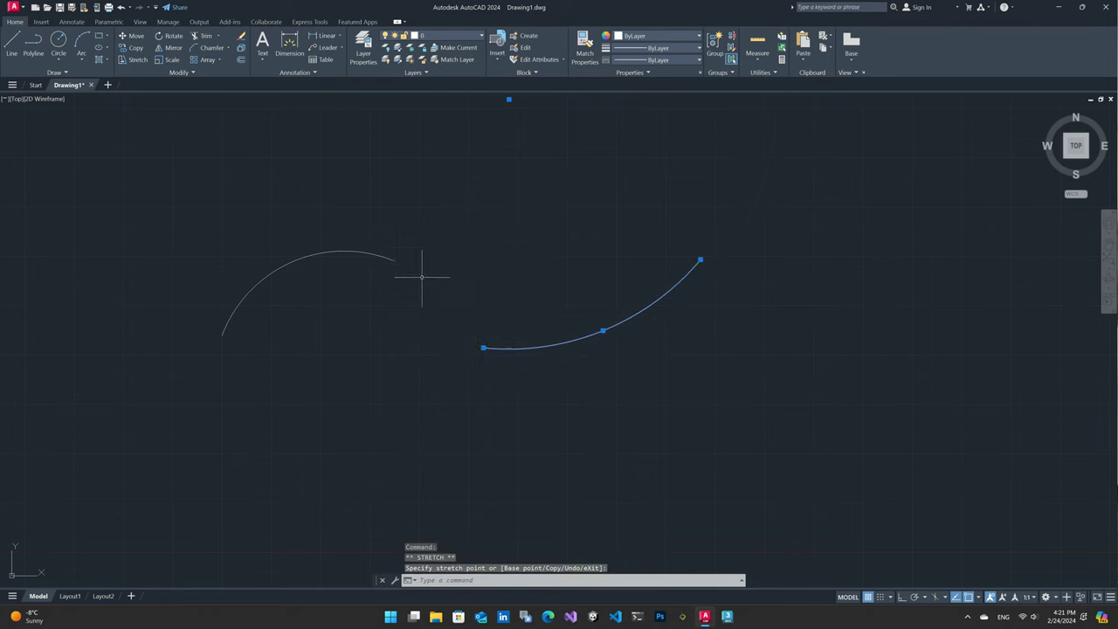
left_click(393, 251)
left_click(372, 266)
left_click(394, 261)
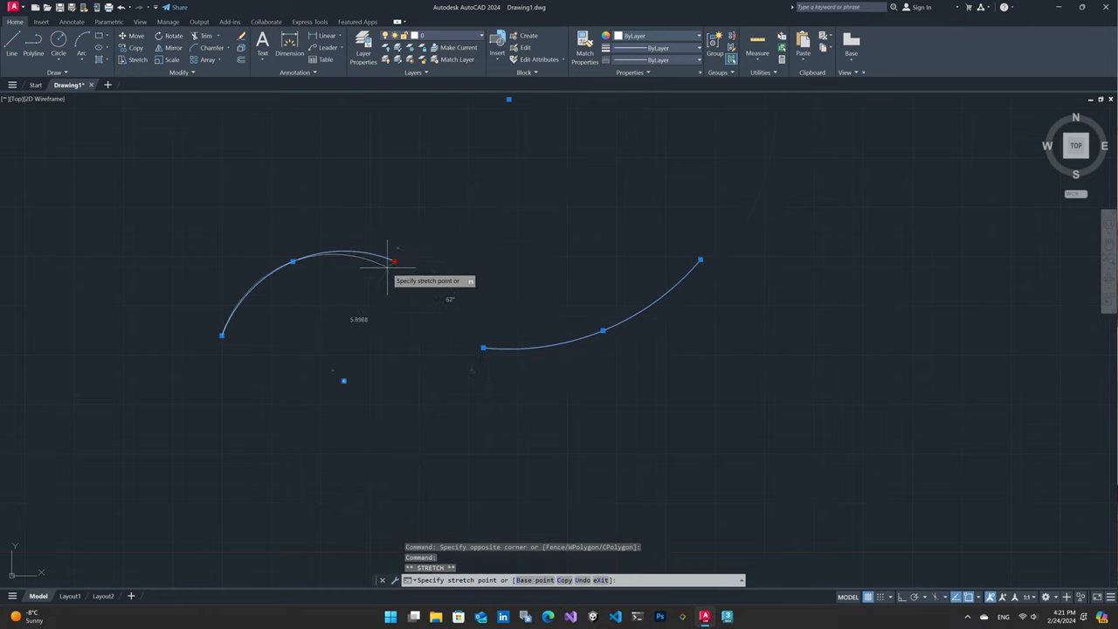
left_click(342, 294)
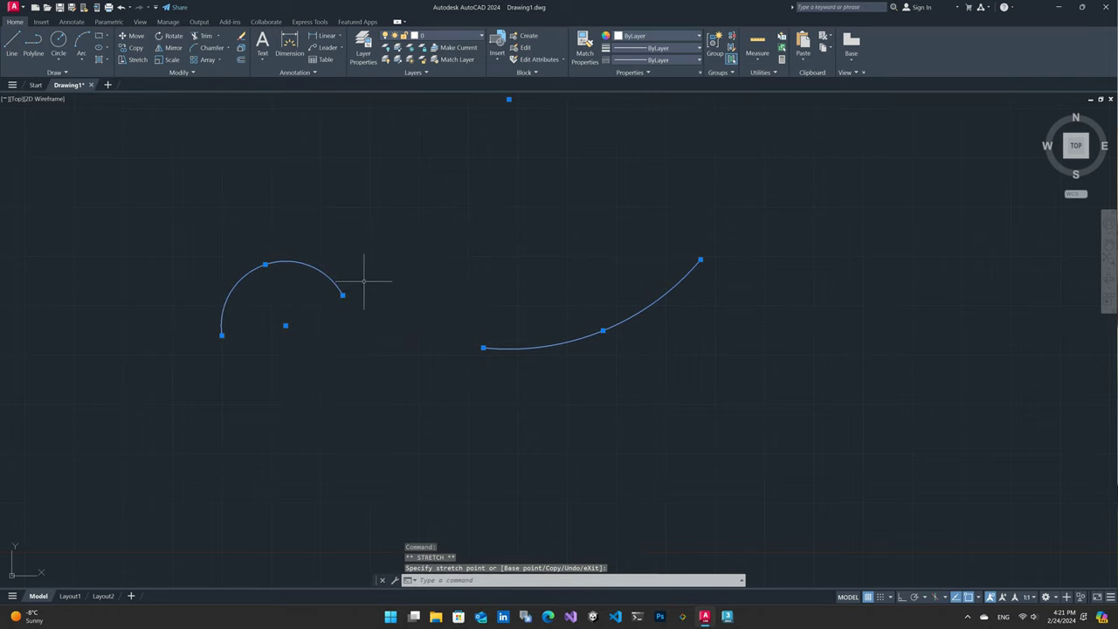
key("Escape")
Draw a straight line from the left arc's new end to the right arc's new start
type("l")
key("Return")
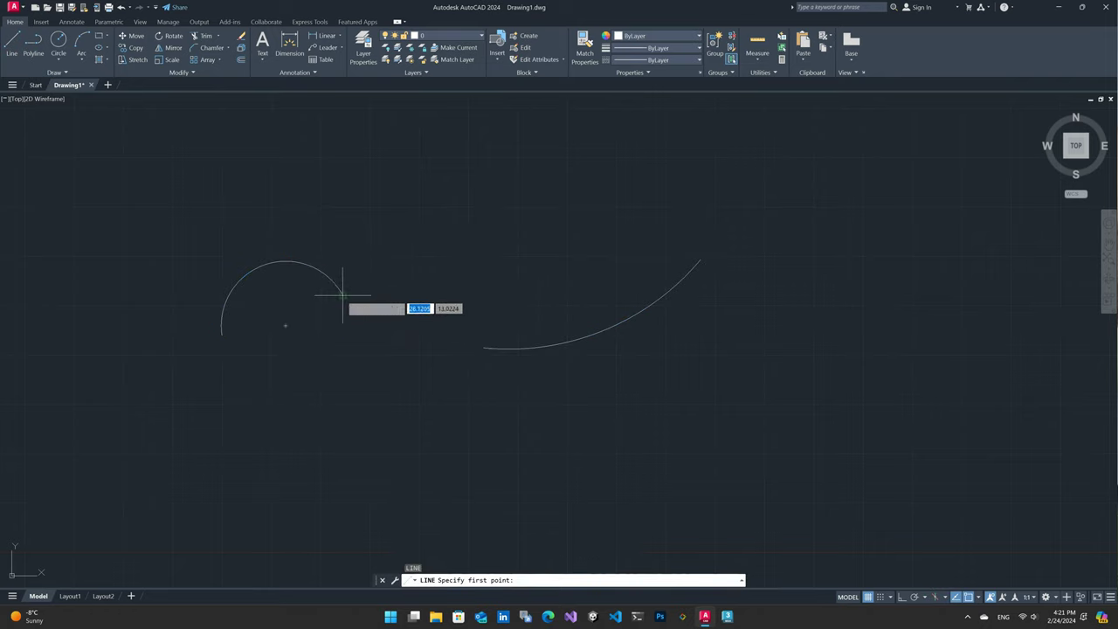
left_click(343, 294)
left_click(482, 348)
key("Escape")
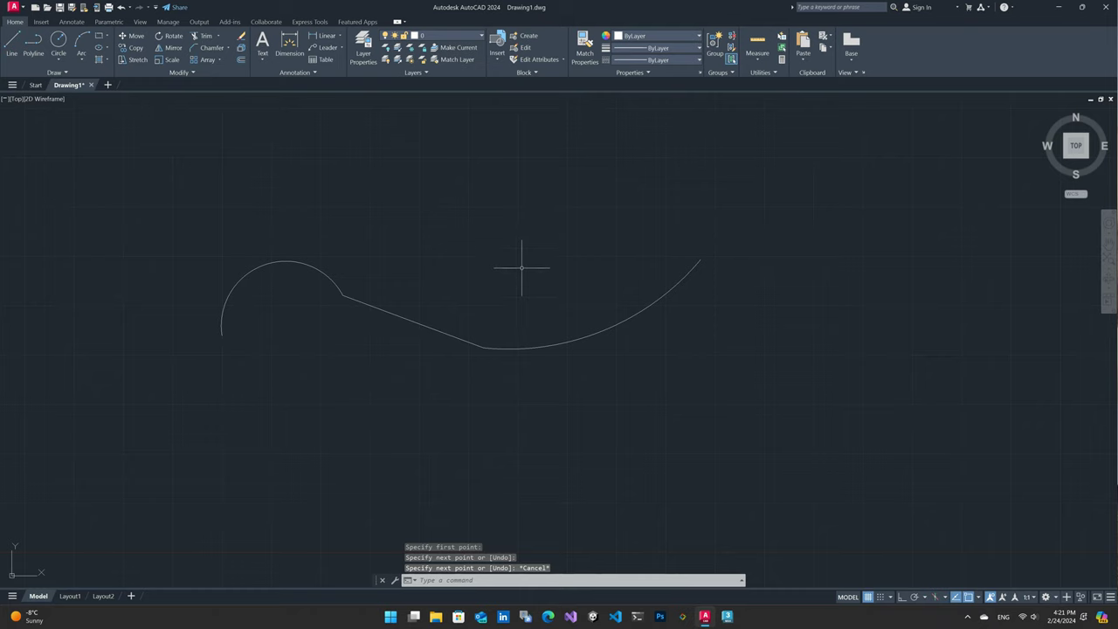
key("Escape")
key("Escape")
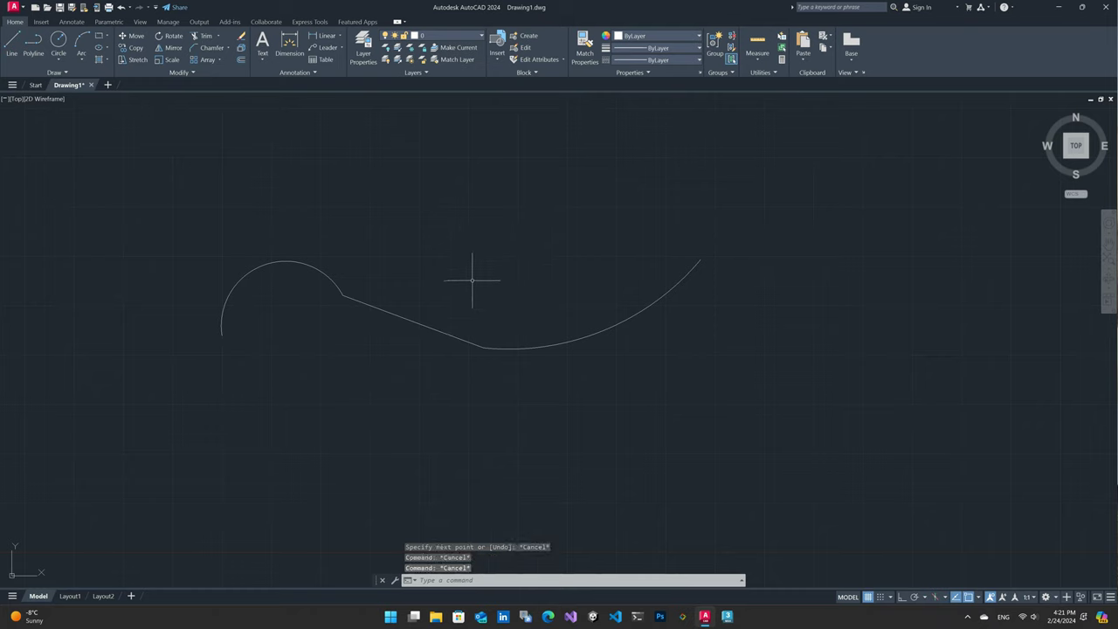
Delete the sloped connecting line, leaving only the two arcs
left_click(472, 280)
left_click(366, 357)
key("Delete")
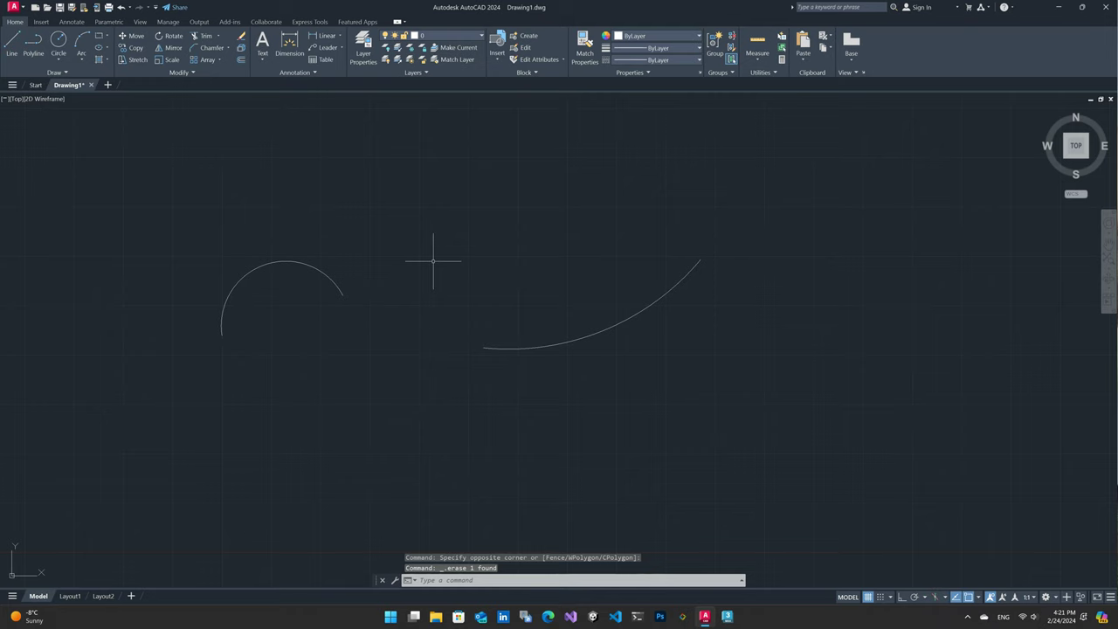
left_click(300, 250)
left_click(269, 266)
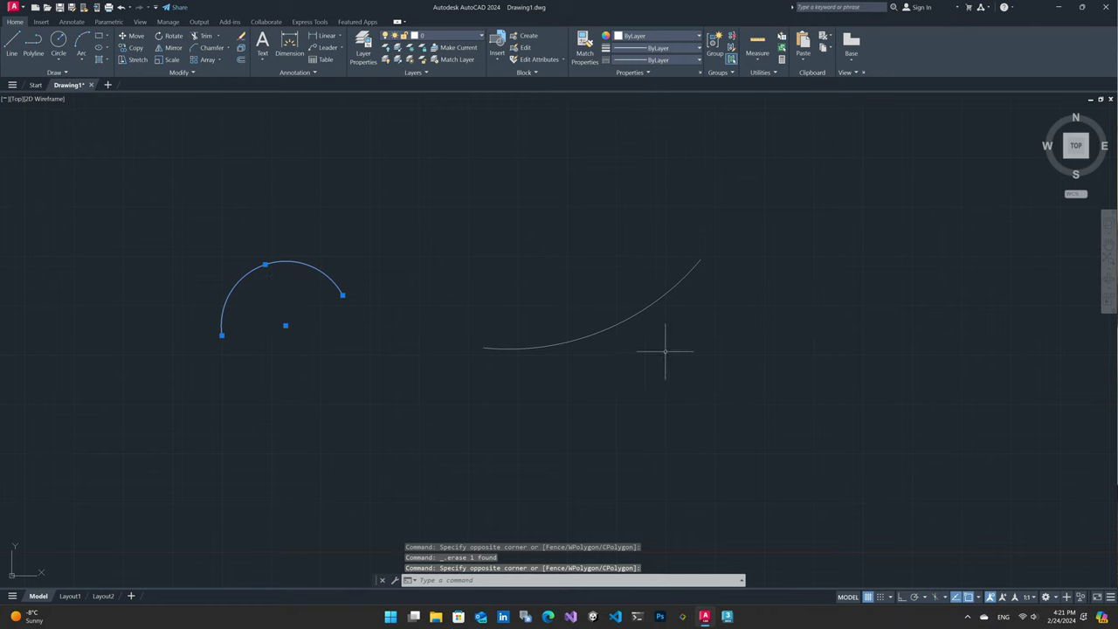
left_click(661, 282)
left_click(624, 343)
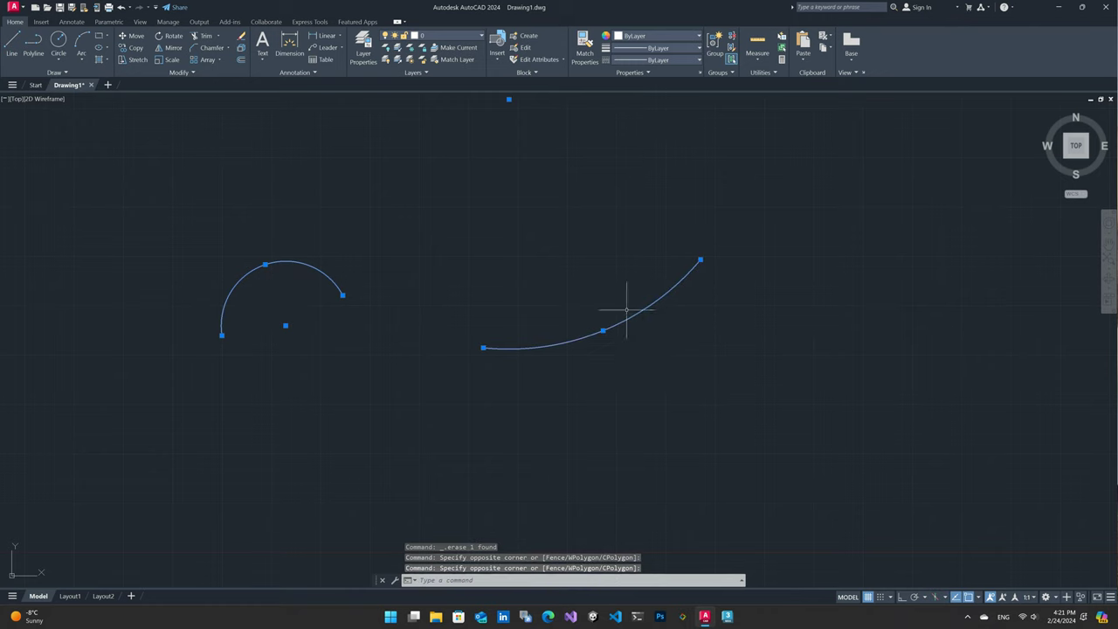
key("Escape")
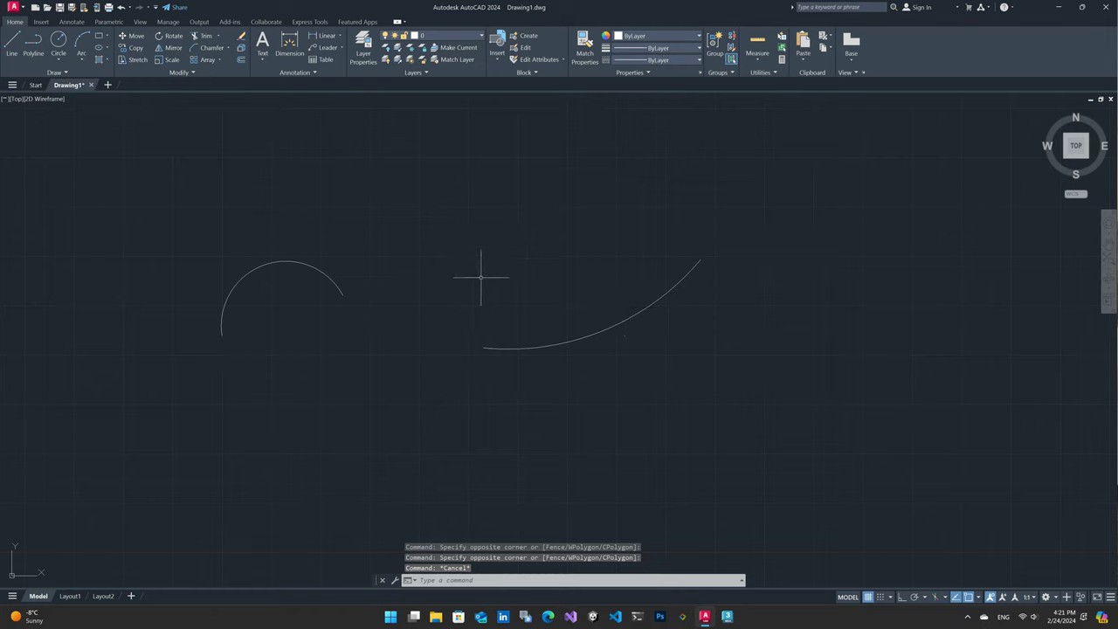
Create a Blend Curves connection from the left arc to the right arc
left_click(228, 49)
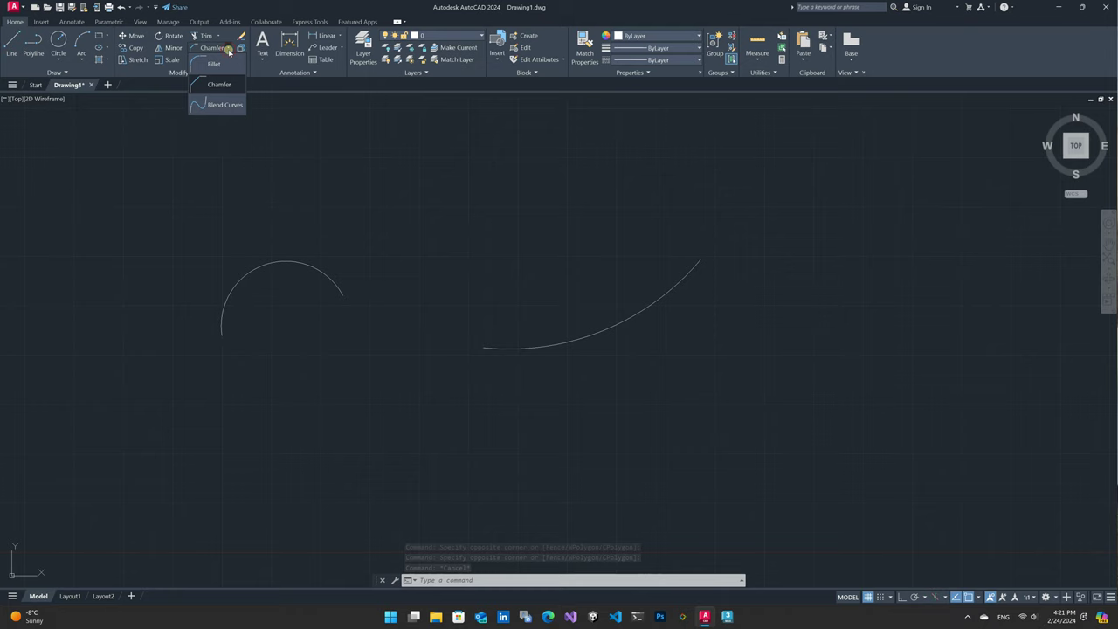
left_click(225, 105)
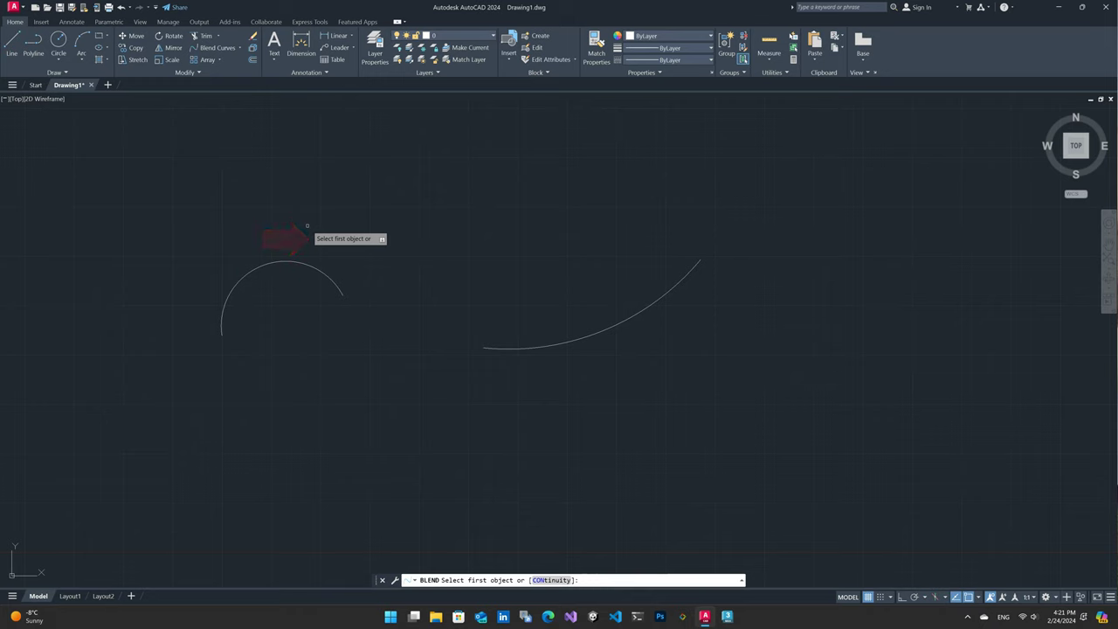
left_click(328, 266)
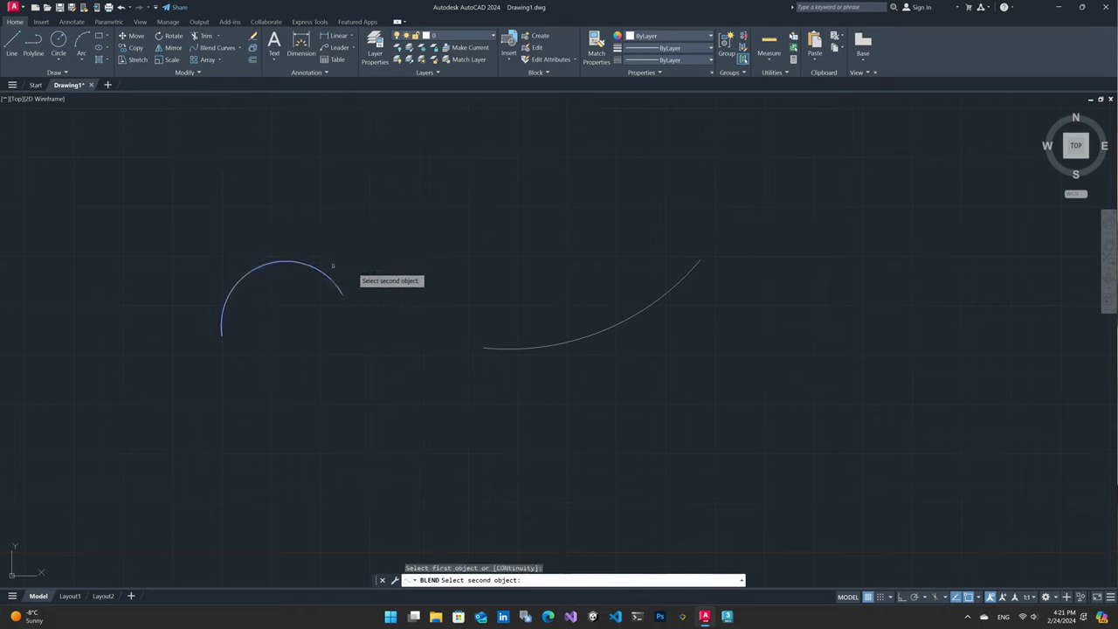
left_click(488, 347)
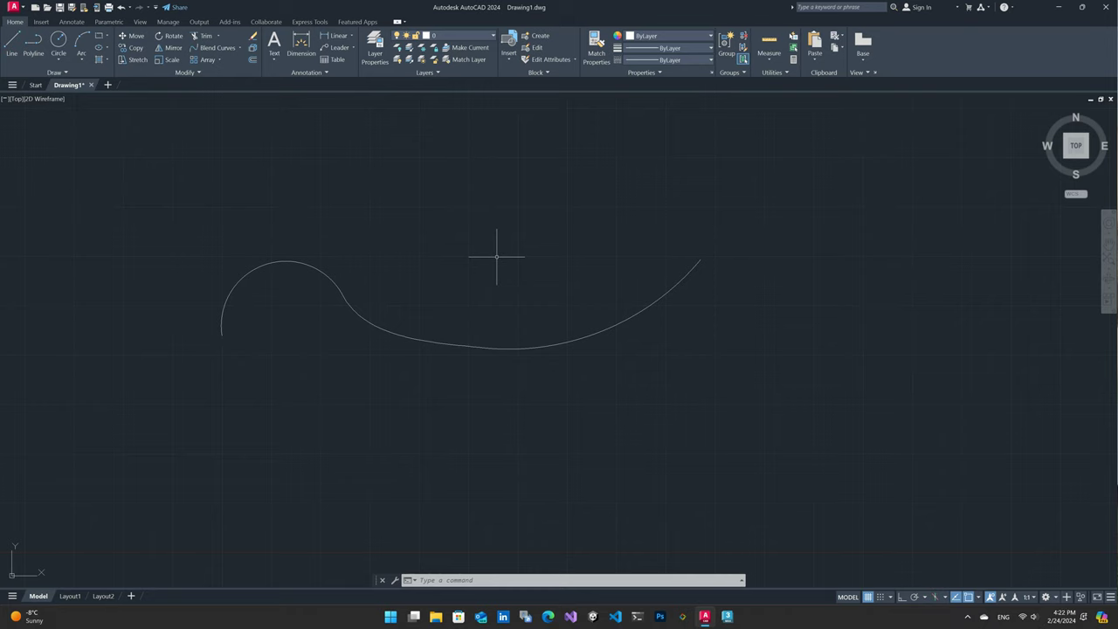
left_click(434, 324)
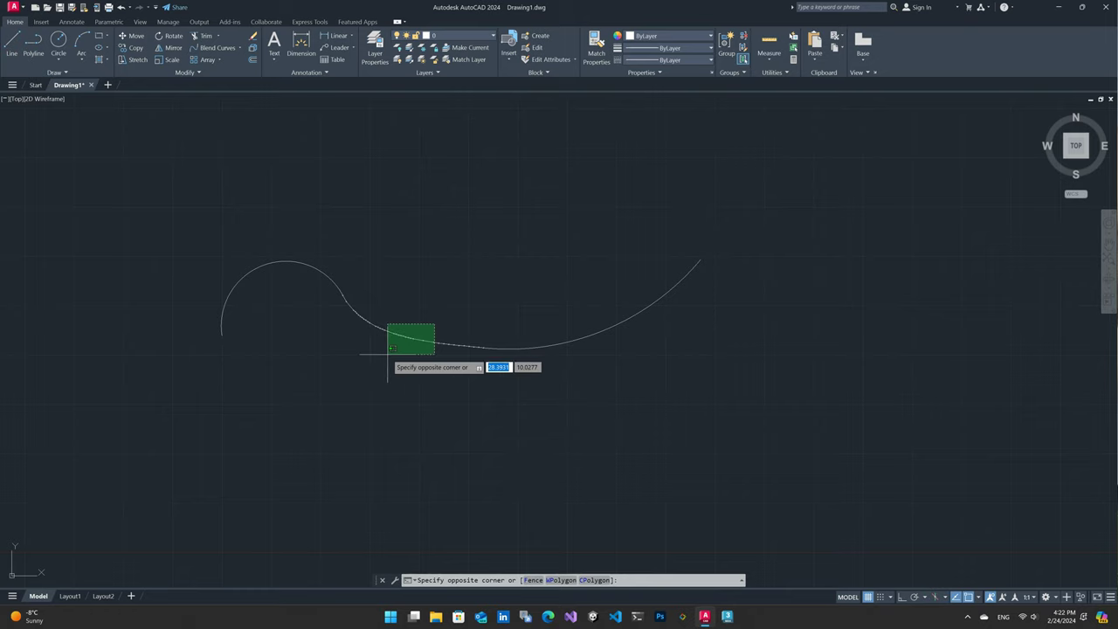
left_click(387, 354)
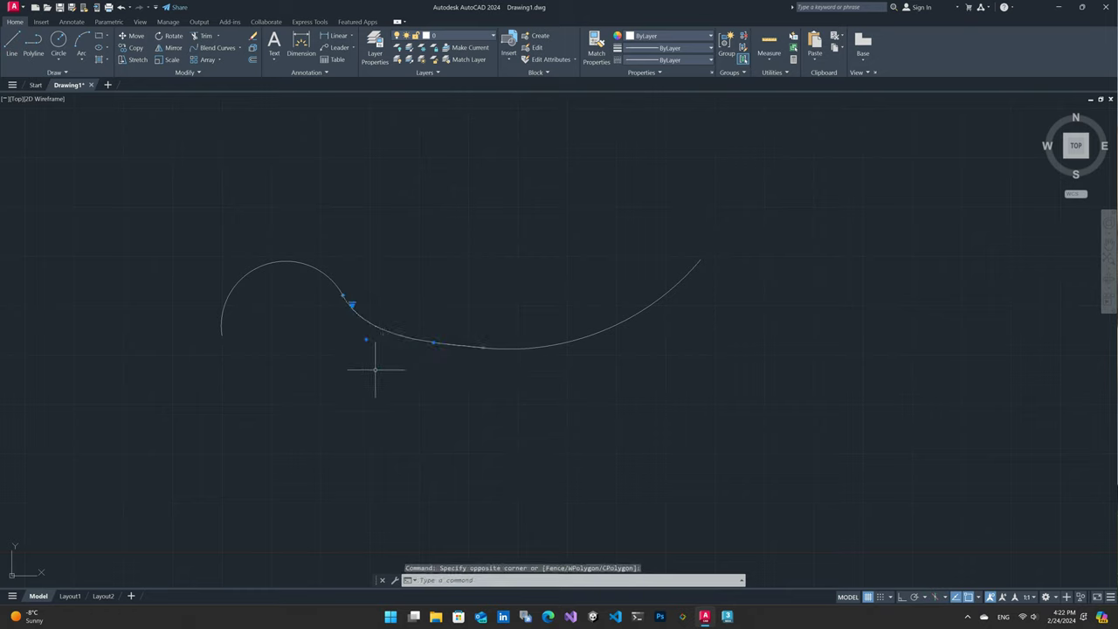
scroll(419, 356, "up", 2)
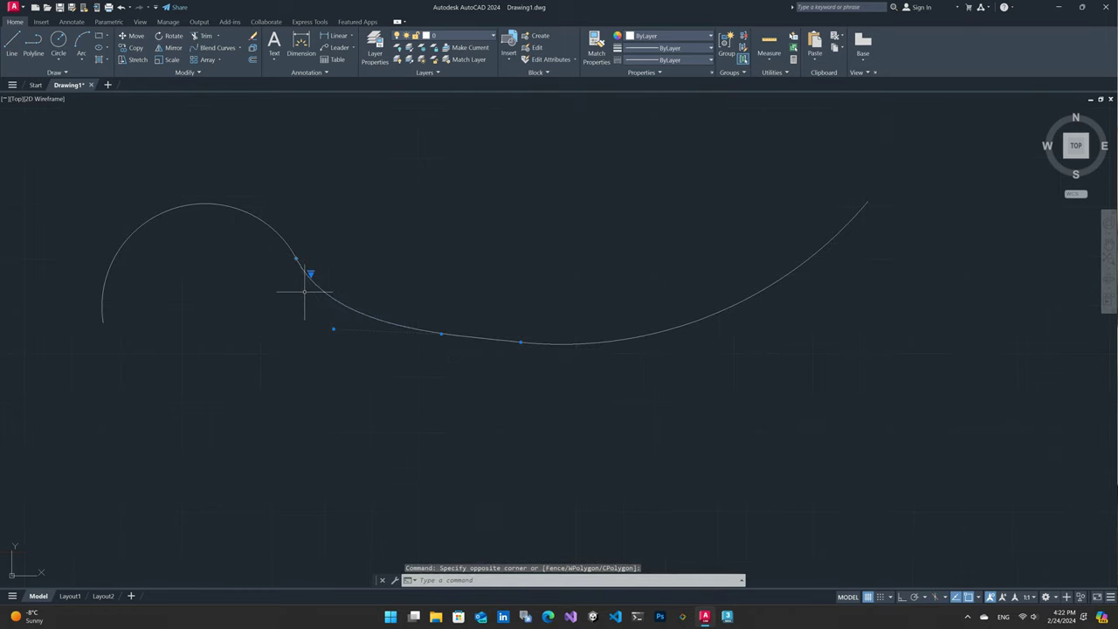
left_click(48, 73)
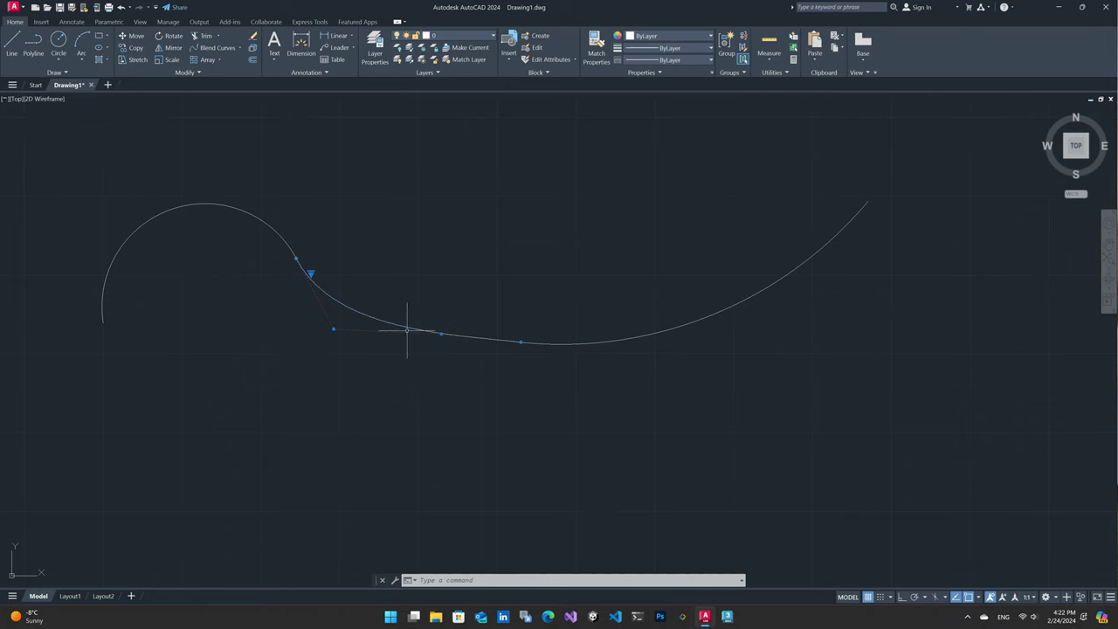
left_click(441, 333)
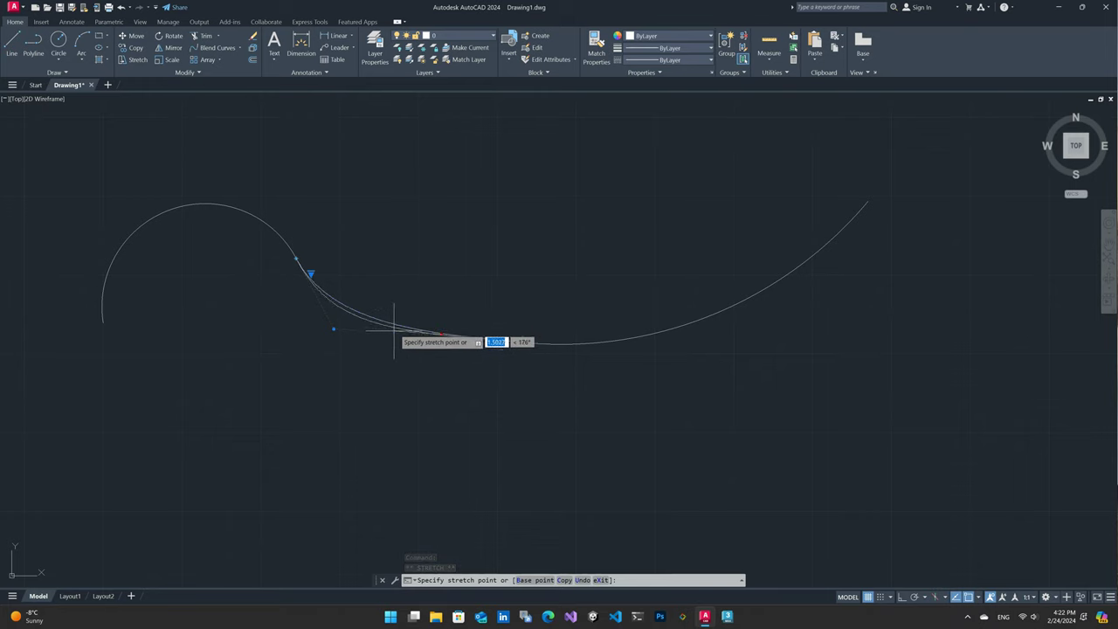
right_click(437, 279)
key("Escape")
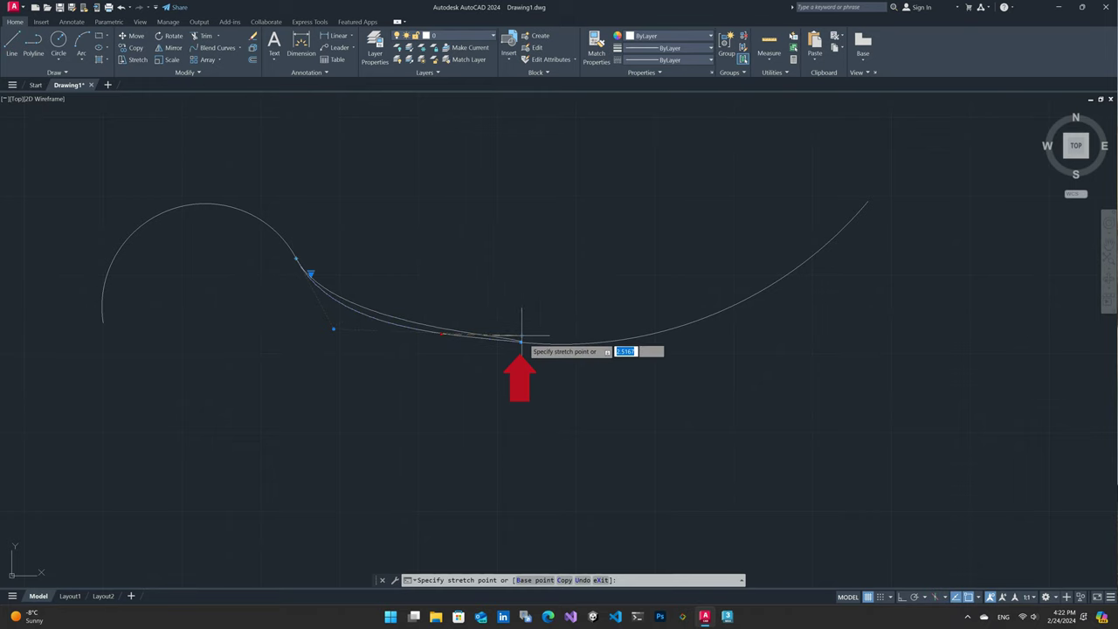
right_click(443, 398)
key("Escape")
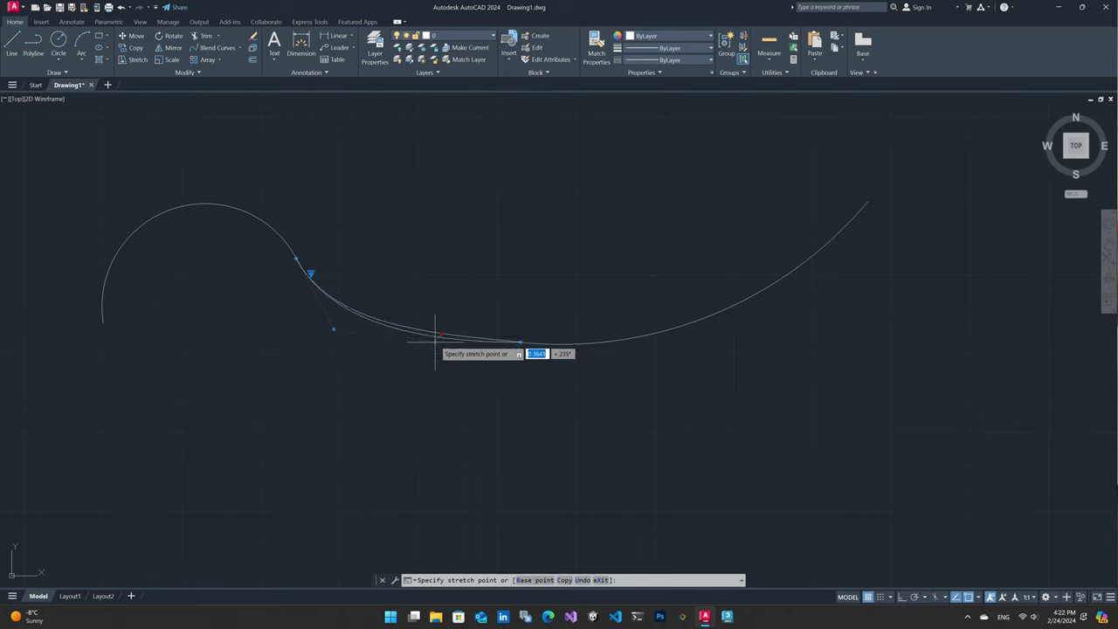
key("Escape")
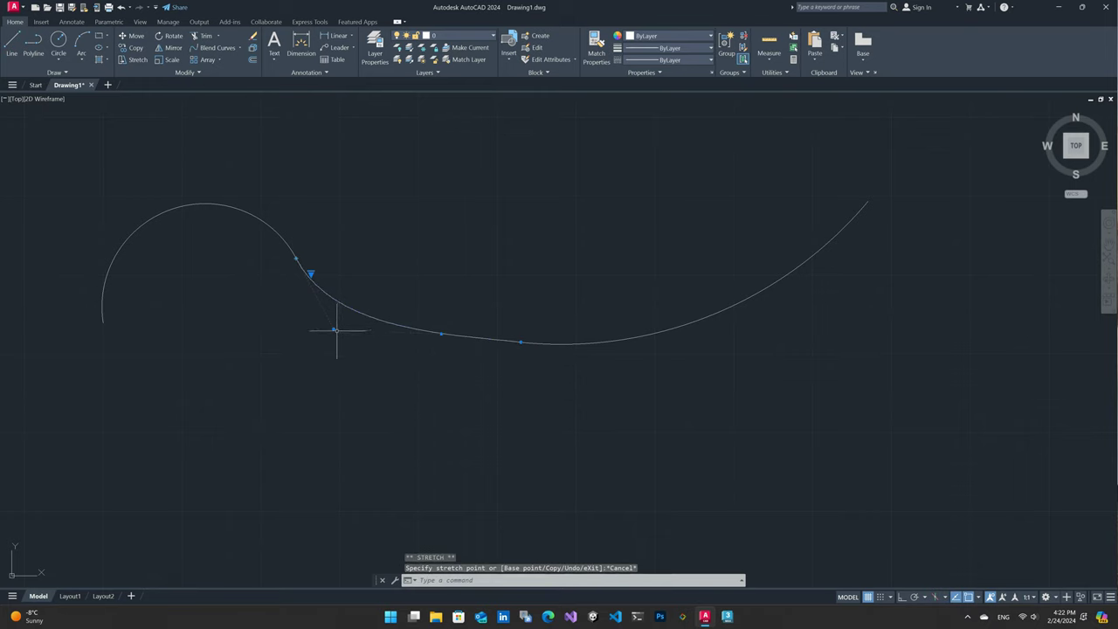
left_click(334, 329)
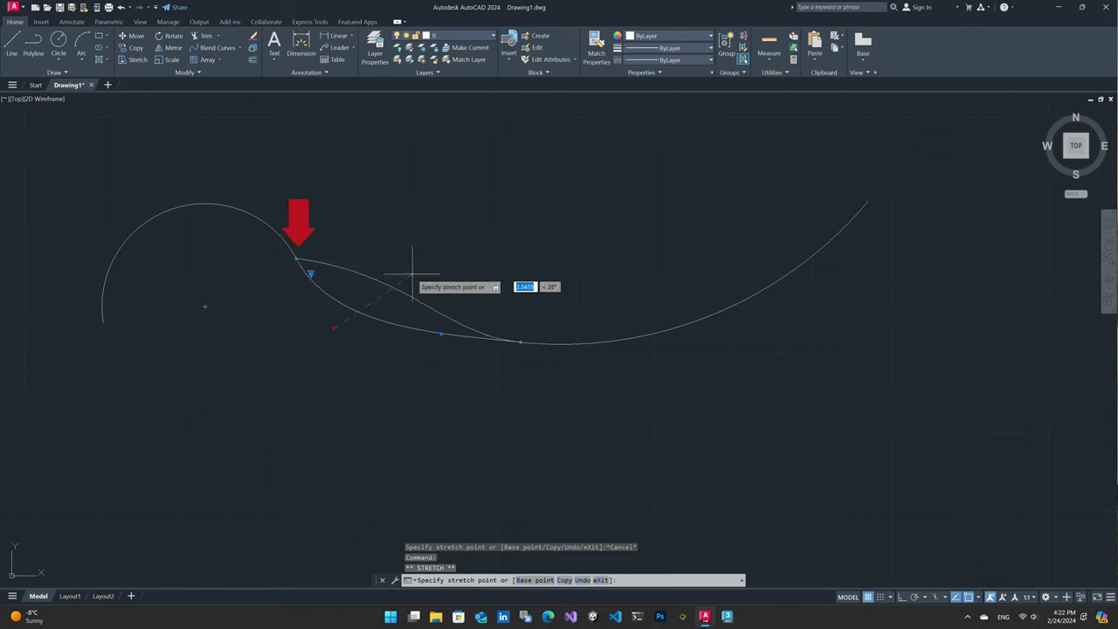
key("Down")
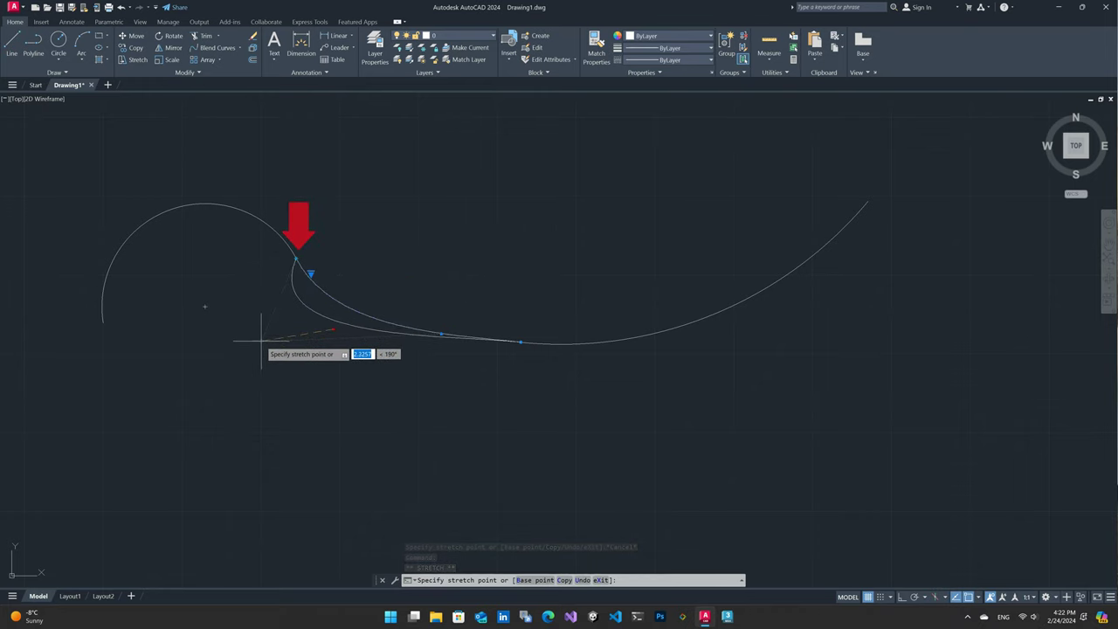
key("Escape")
key("Escape")
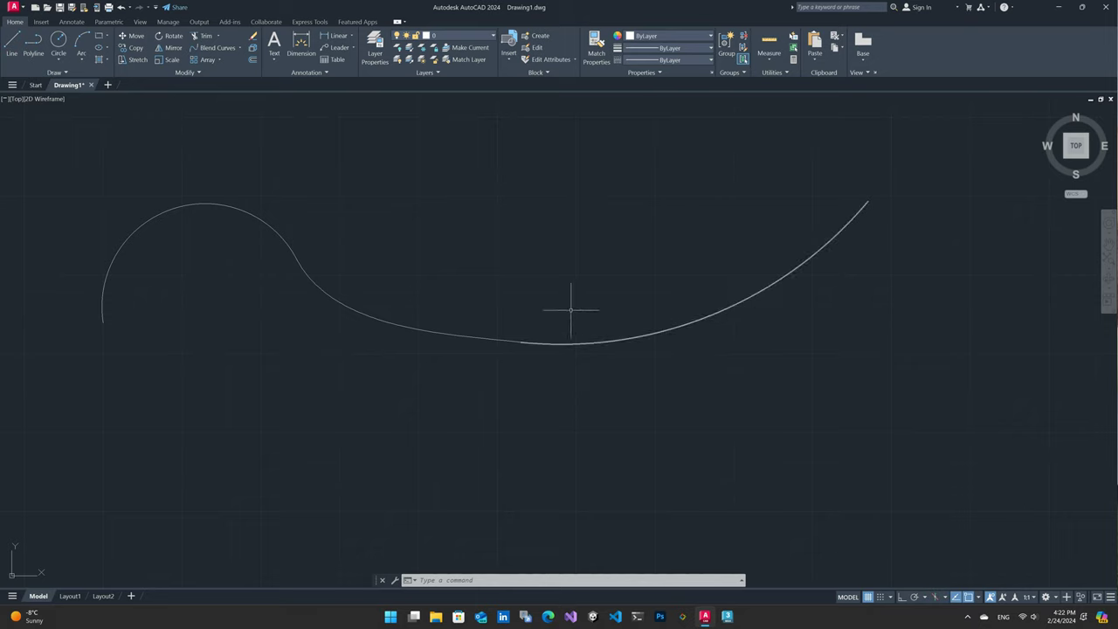
key("Escape")
key("Escape")
scroll(540, 303, "down", 2)
middle_click_drag(526, 312, 502, 317)
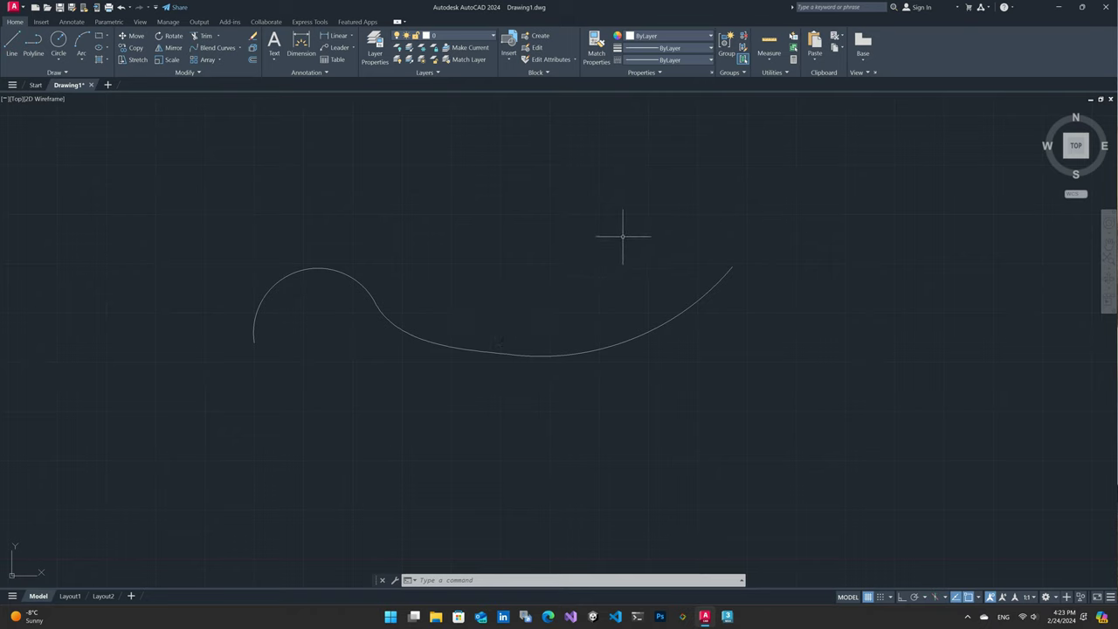
Crossing-select the blend curve and both arcs and delete them
left_click(723, 236)
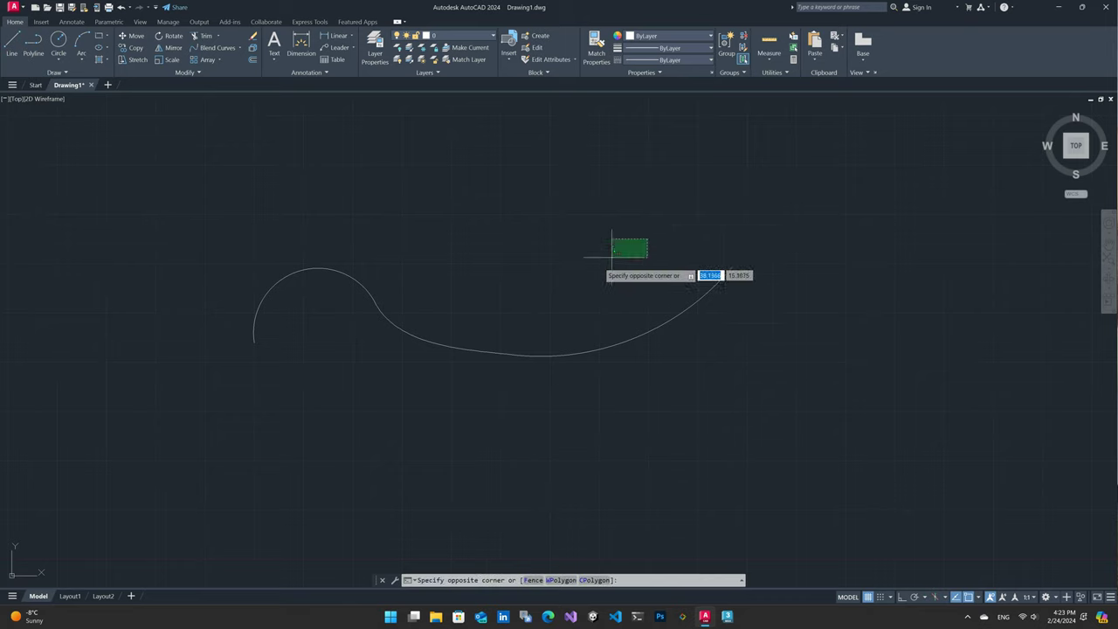
left_click(364, 395)
key("Delete")
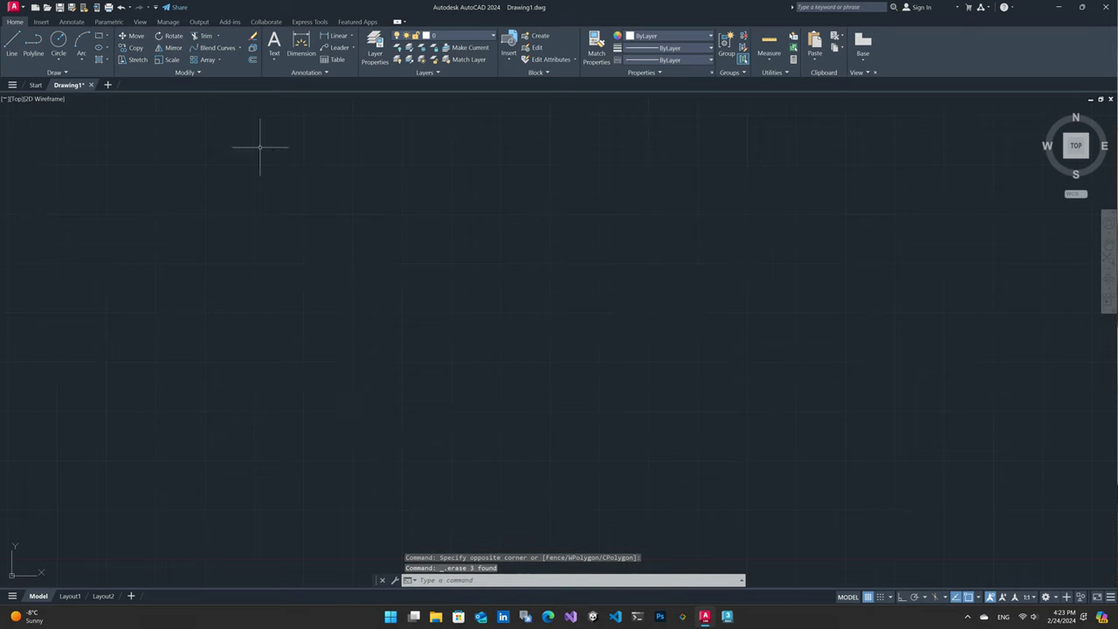
key("Escape")
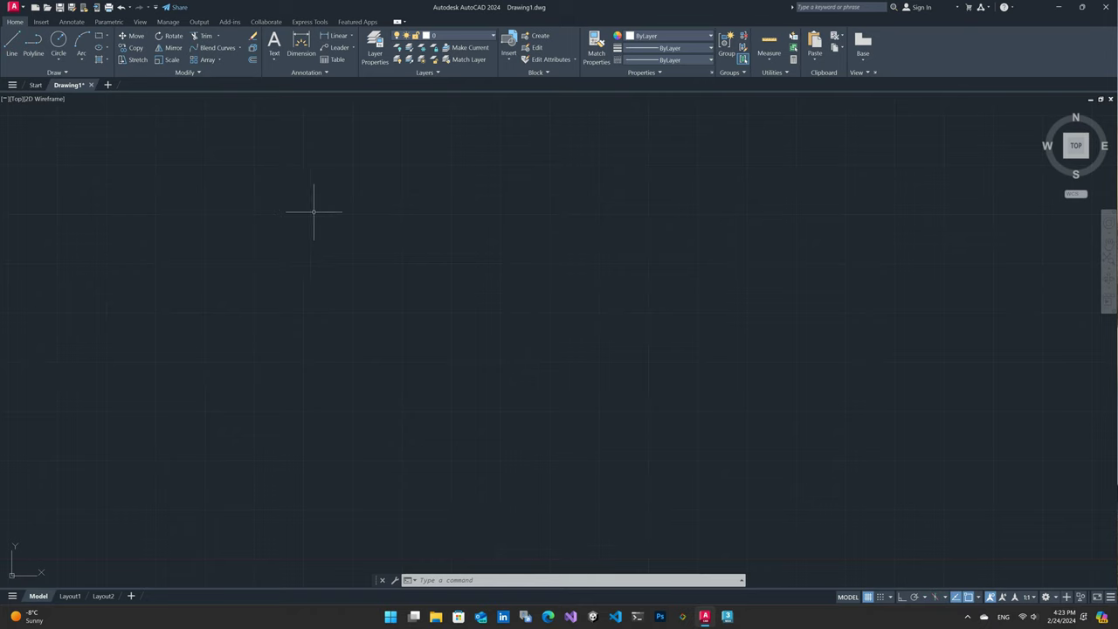
left_click(220, 60)
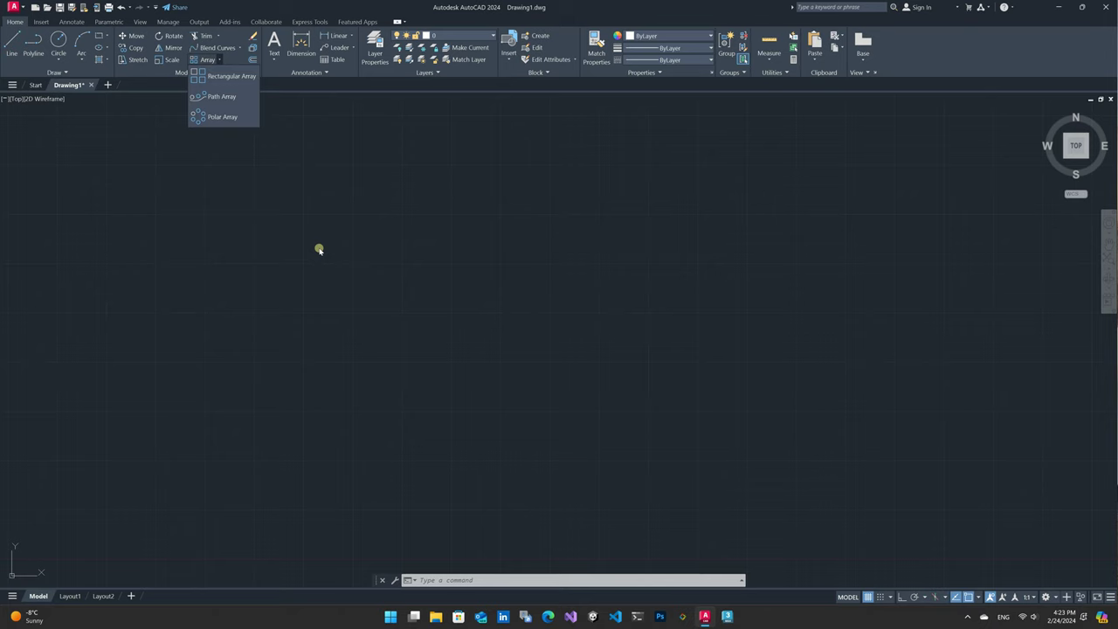
left_click(320, 250)
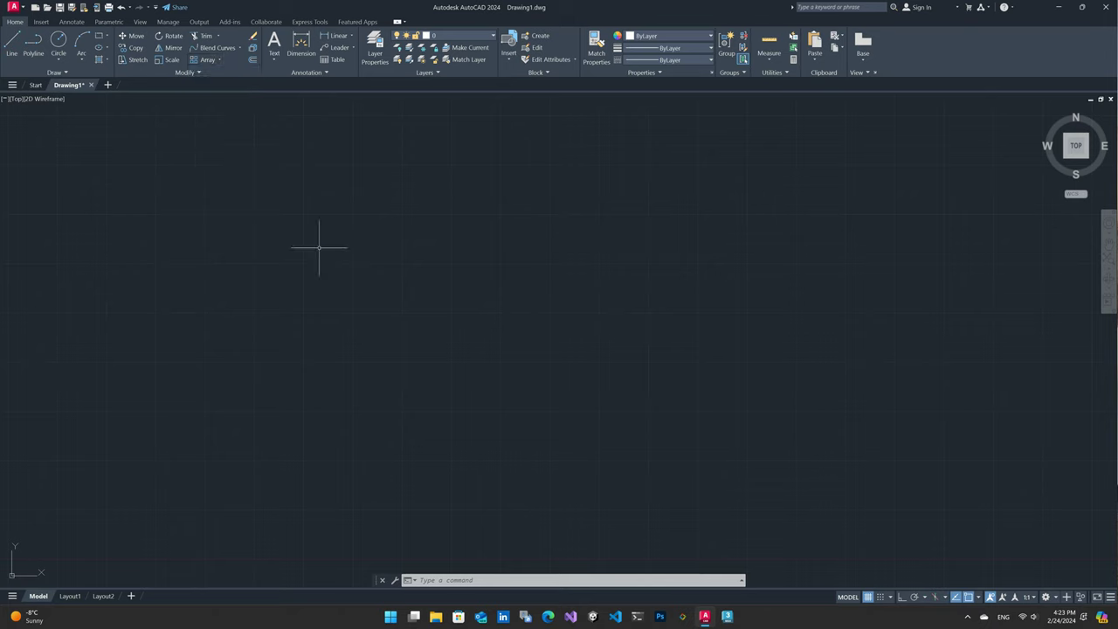
Draw a small rectangle with the Rectangle tool
left_click(99, 36)
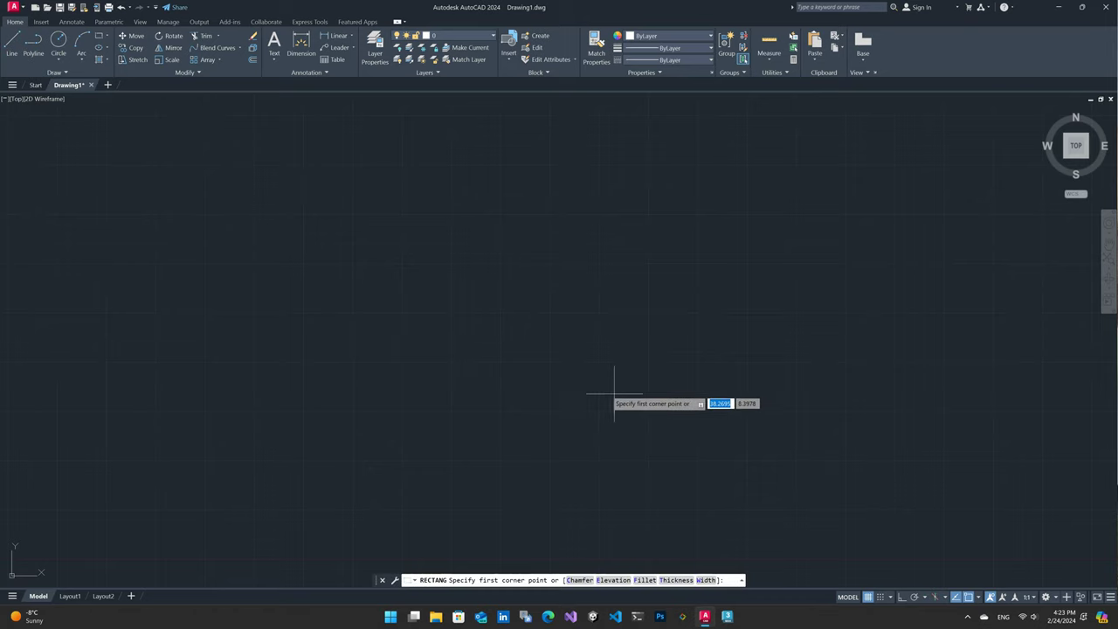
left_click(389, 258)
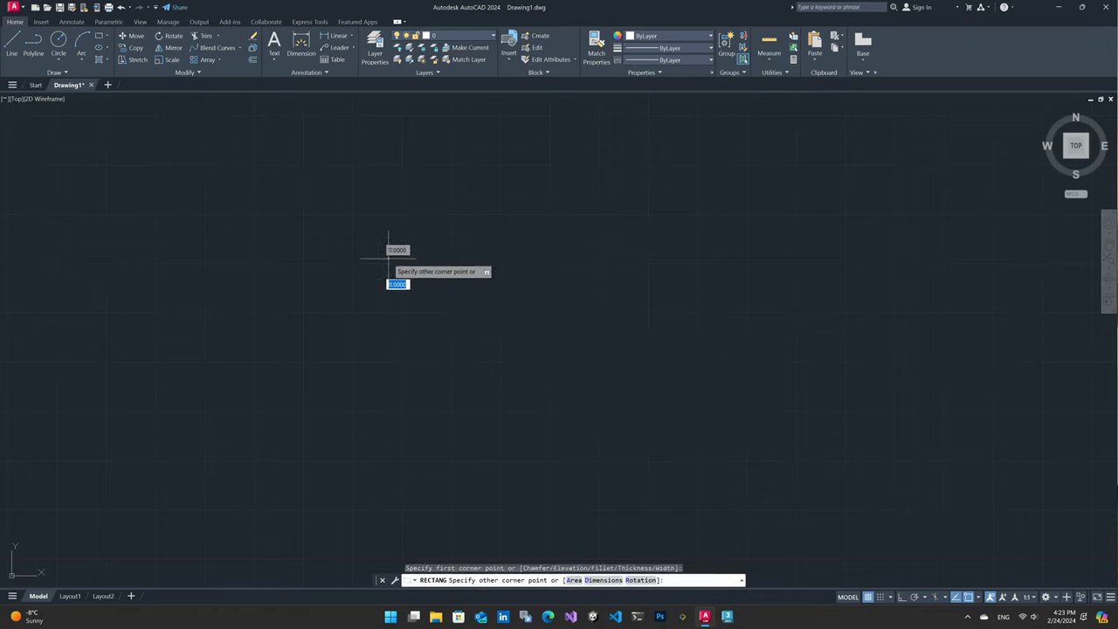
left_click(450, 280)
key("Escape")
With Ortho on, copy the rectangle three times to the right into a row of four
left_click(464, 245)
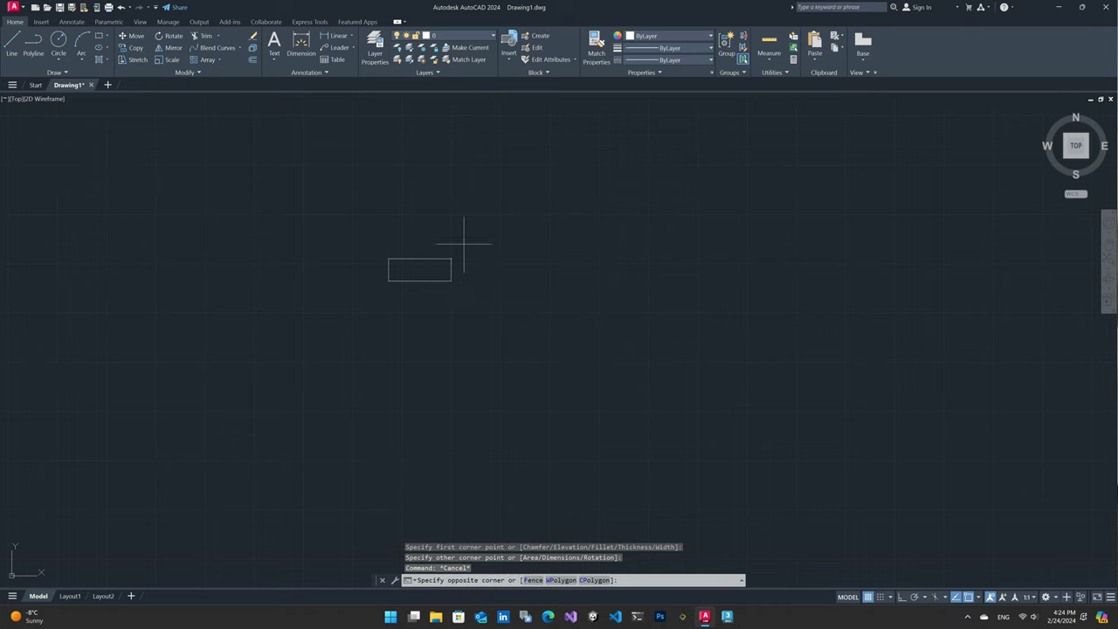
left_click(428, 305)
type("o")
key("Return")
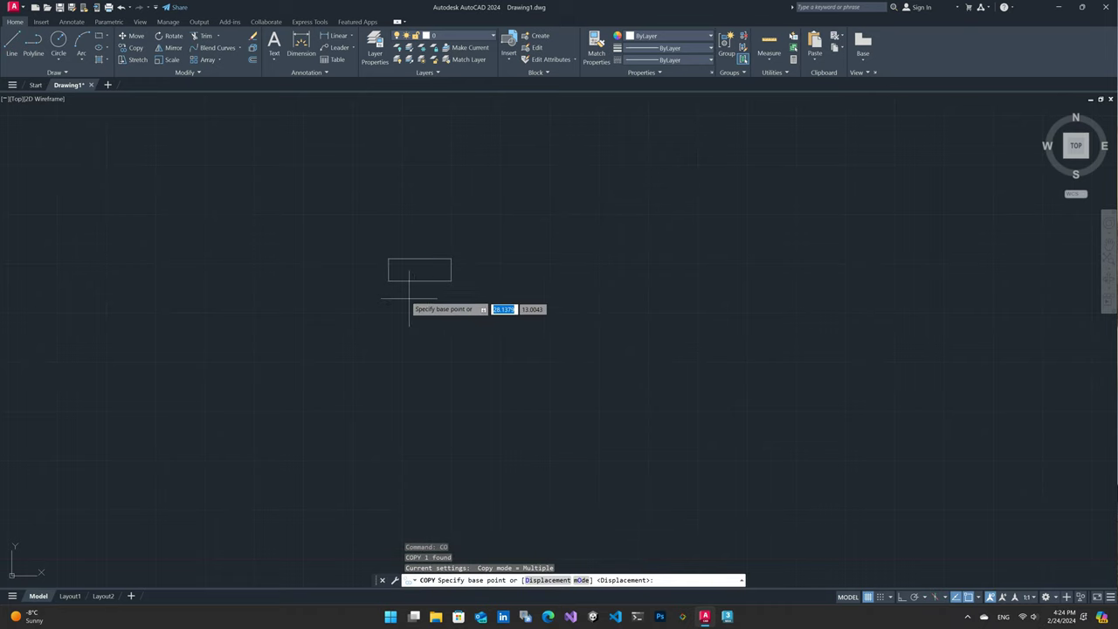
left_click(419, 269)
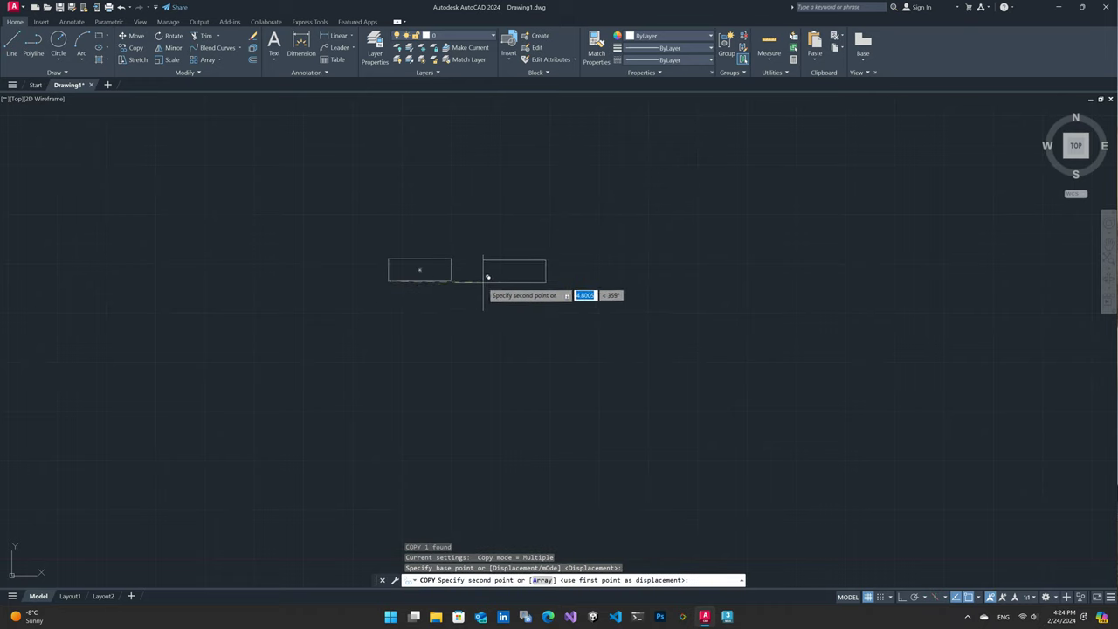
key("F8")
left_click(475, 280)
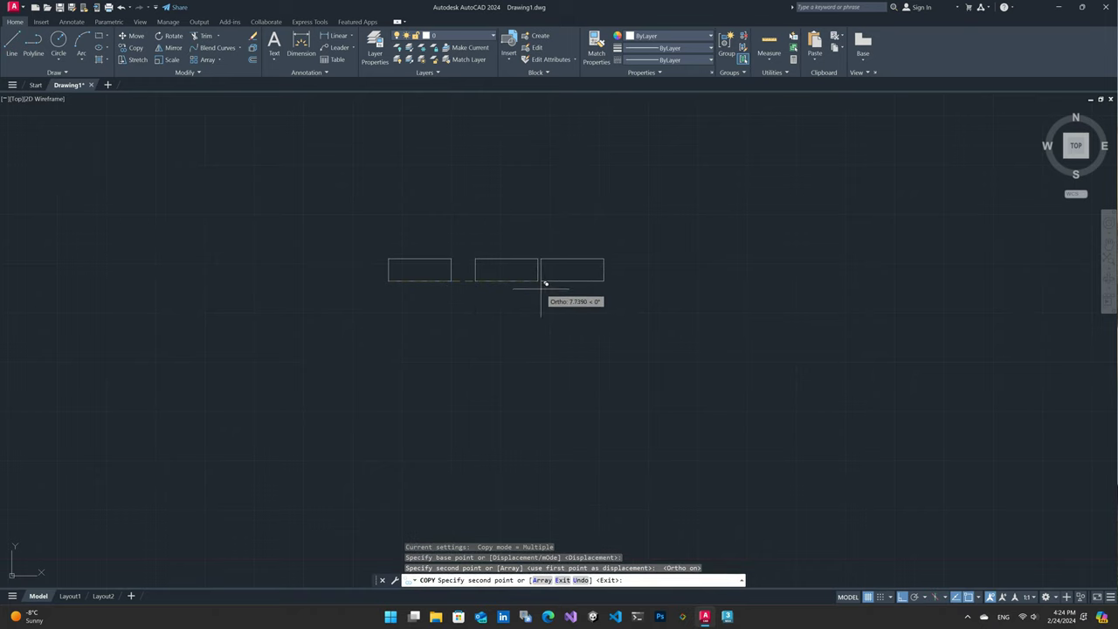
left_click(567, 285)
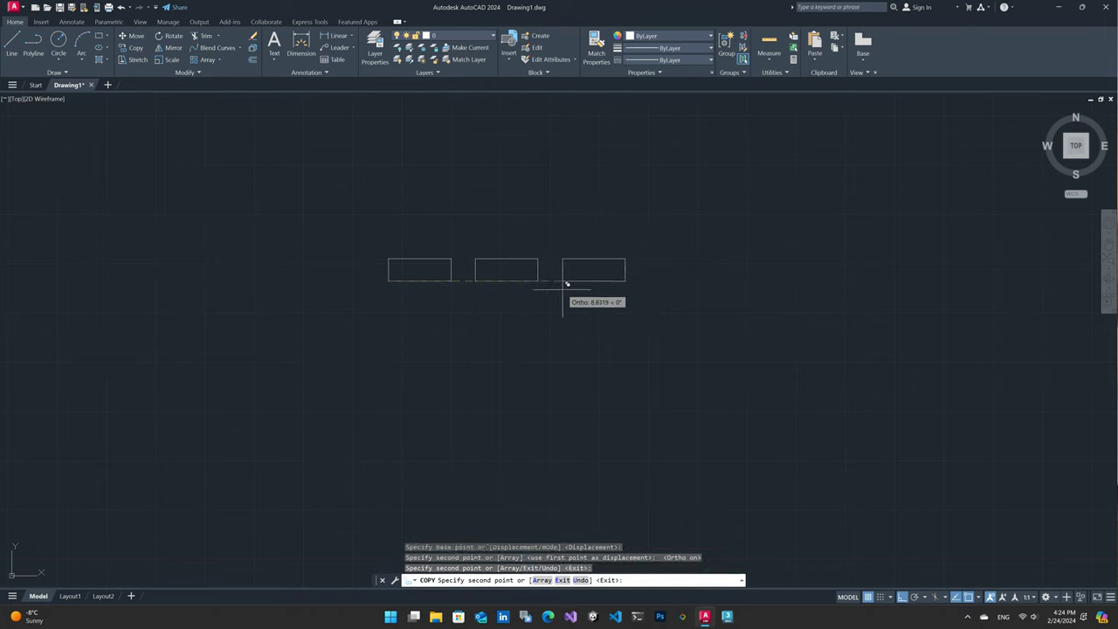
left_click(655, 286)
key("Escape")
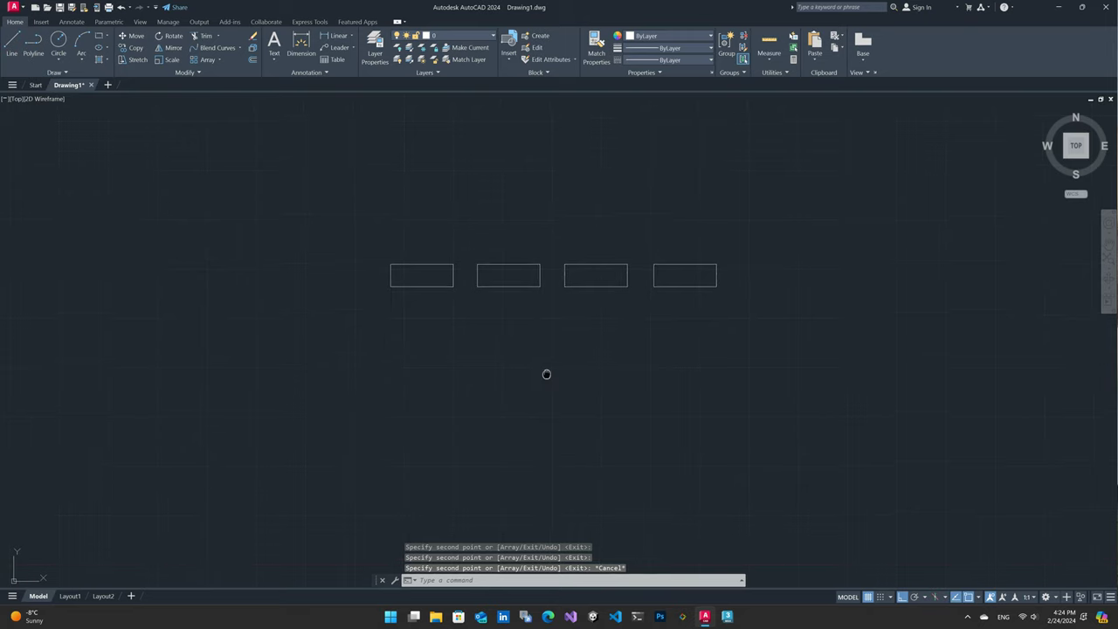
middle_click_drag(544, 348, 532, 425)
Copy the row of four rectangles upward four times into stacked rows
left_click(705, 310)
left_click(371, 372)
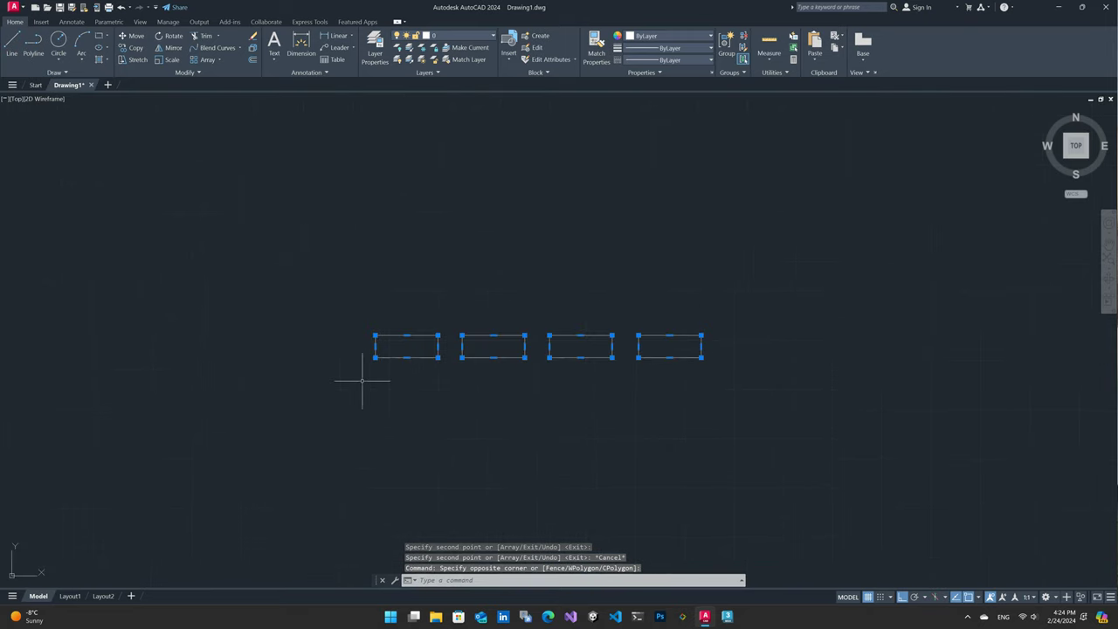
type("co")
key("Return")
left_click(718, 426)
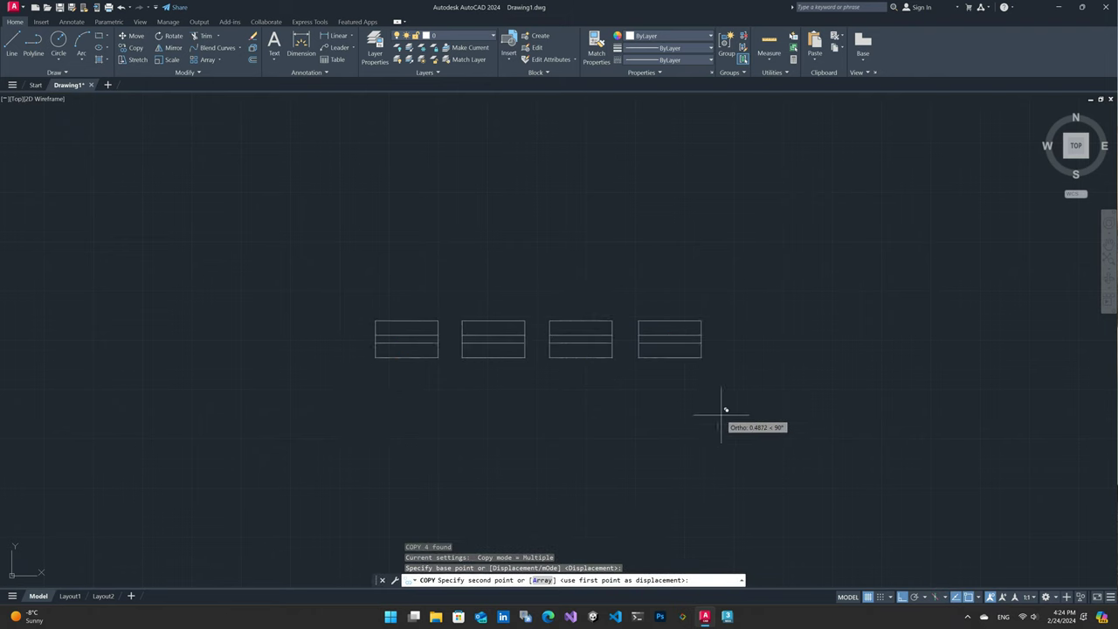
left_click(728, 374)
left_click(730, 330)
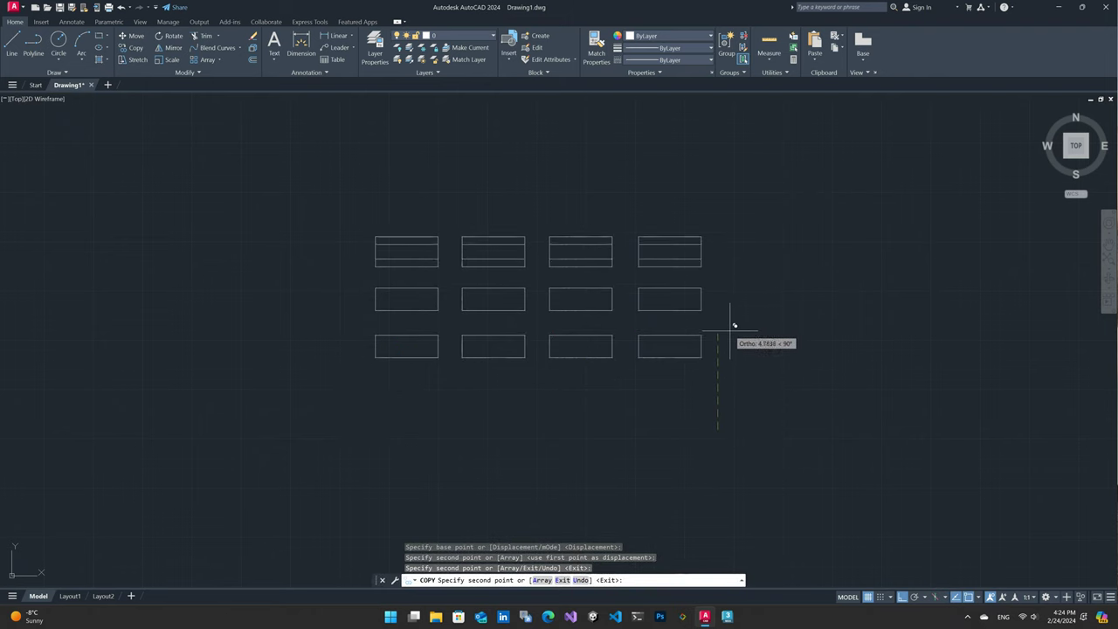
left_click(730, 291)
left_click(734, 247)
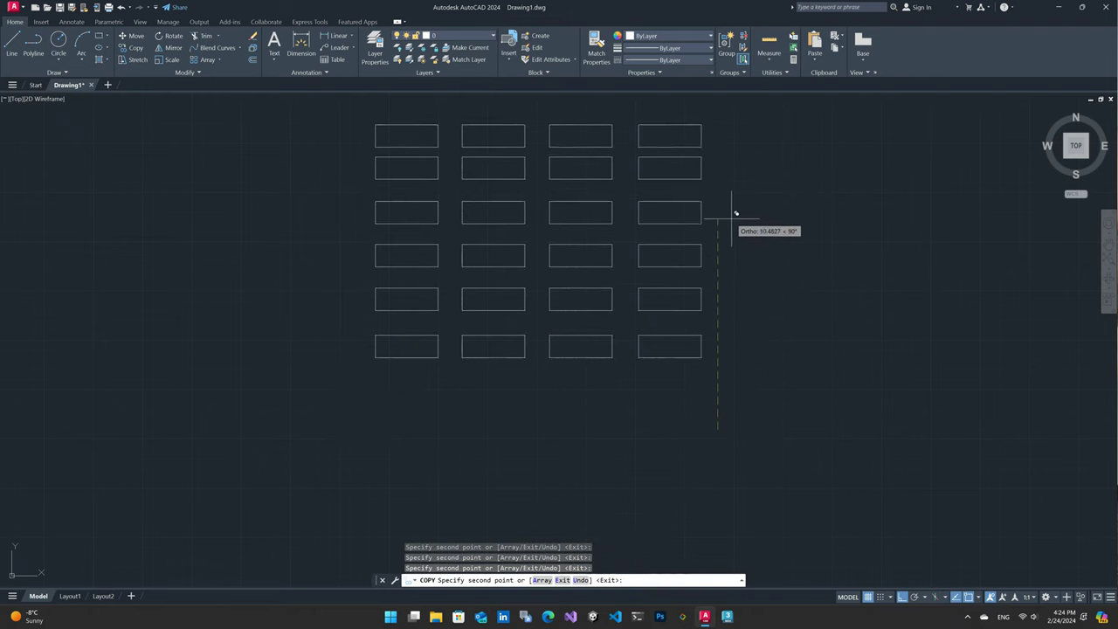
key("Escape")
Delete the right three columns, then the left column's upper five rectangles, leaving one
scroll(703, 370, "down", 1)
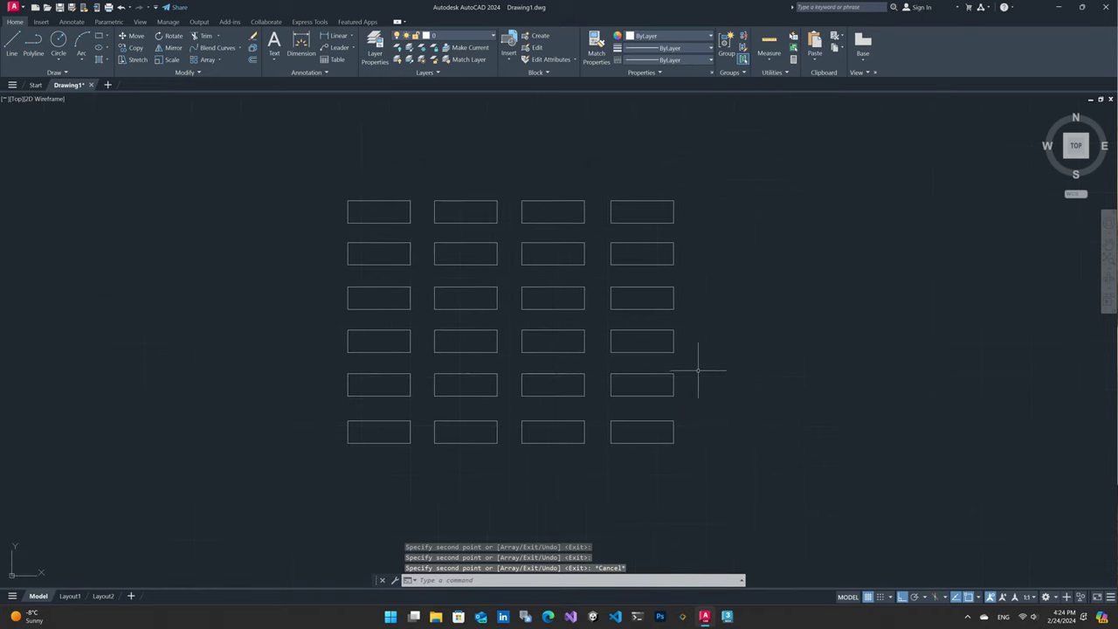
scroll(634, 371, "down", 1)
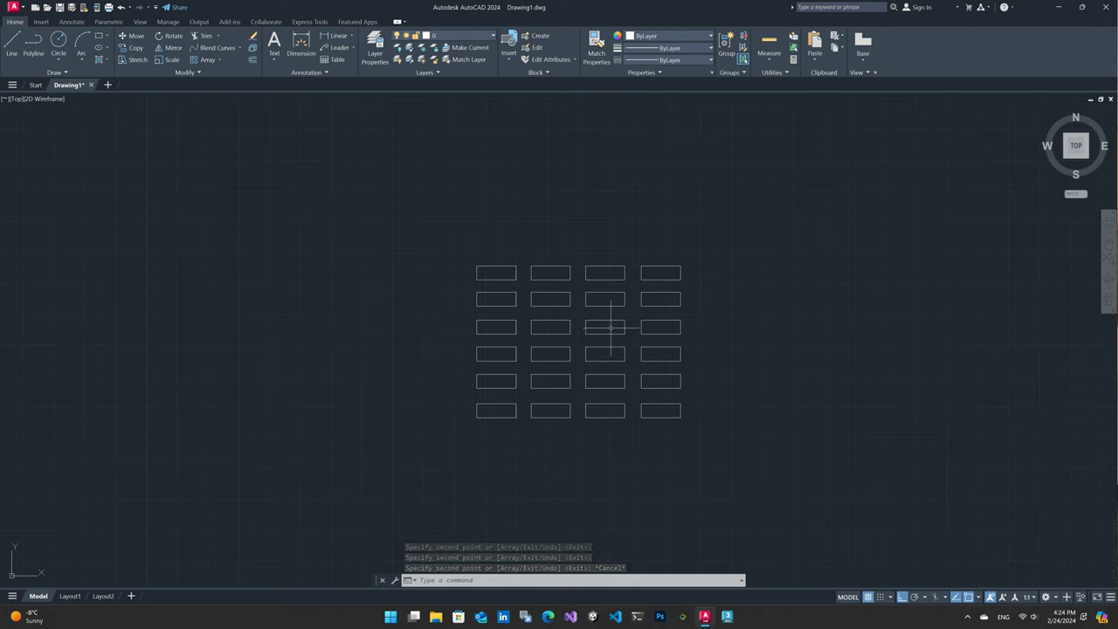
left_click(610, 327)
key("Escape")
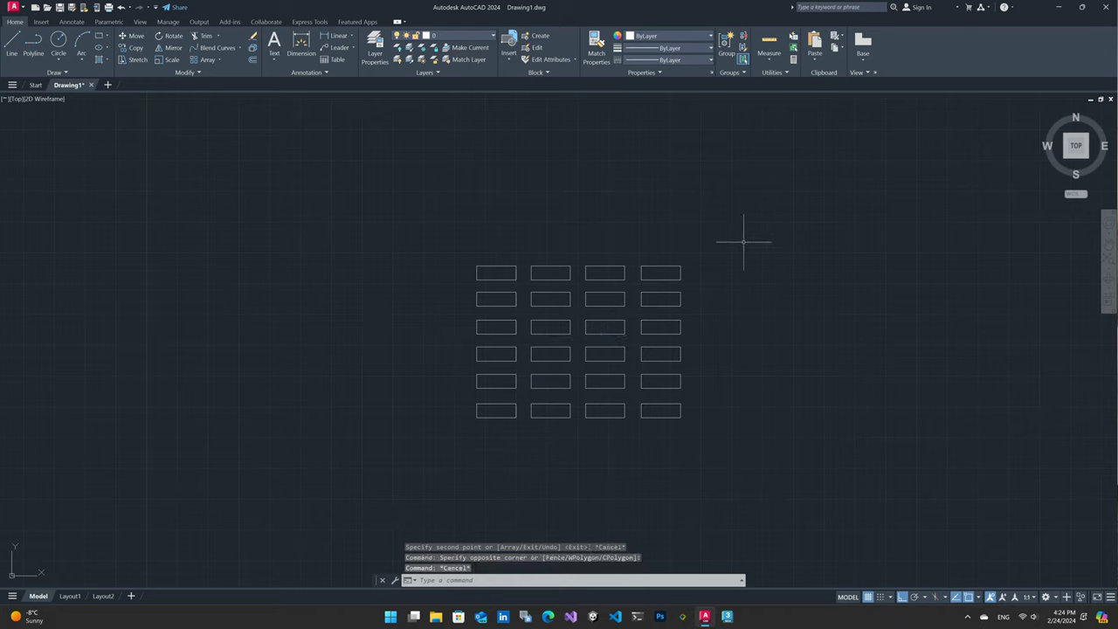
left_click_drag(743, 242, 609, 398)
key("Escape")
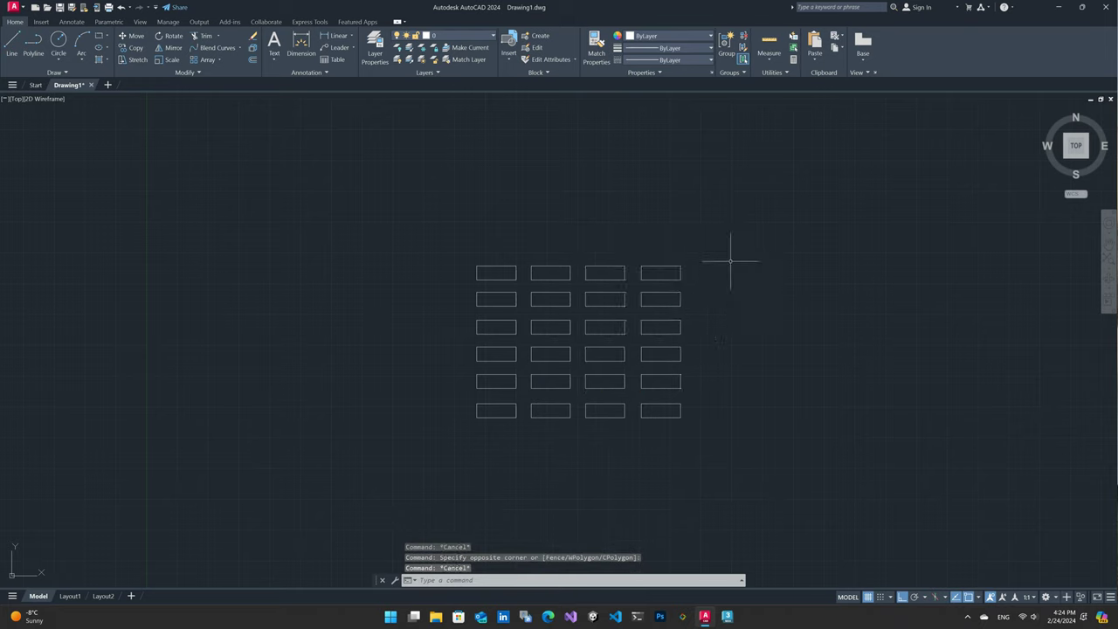
left_click_drag(732, 240, 446, 425)
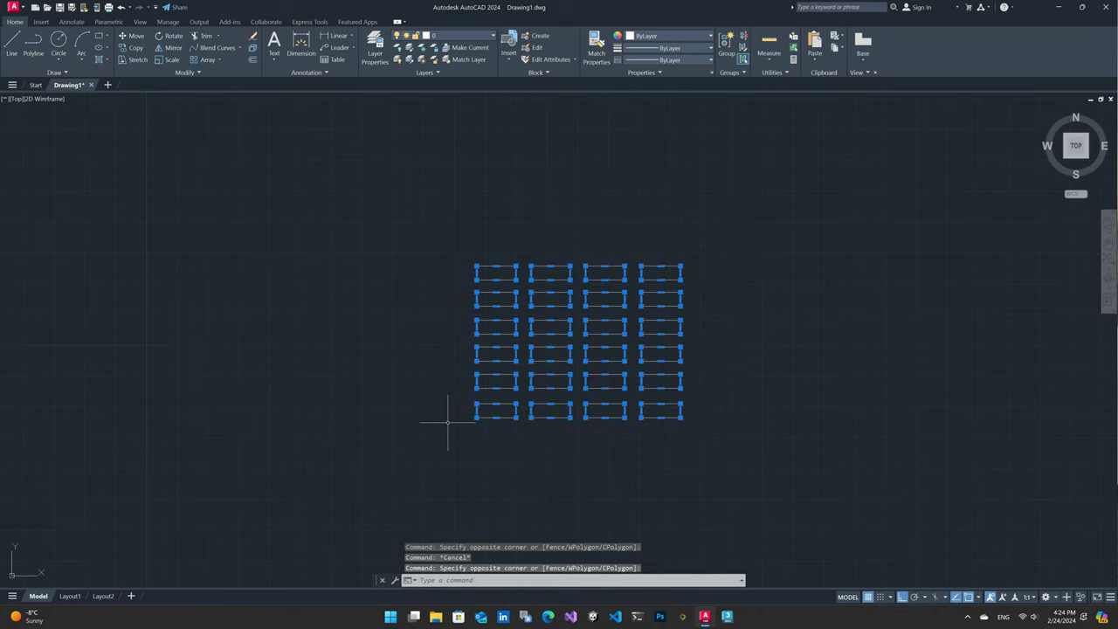
key("Escape")
left_click_drag(743, 242, 552, 448)
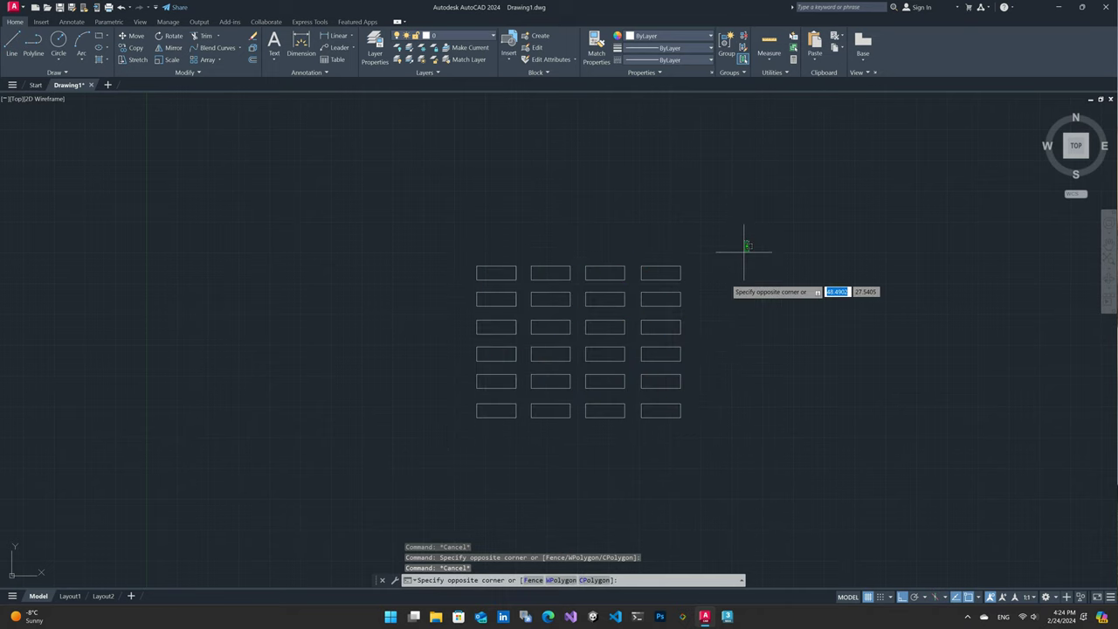
key("Delete")
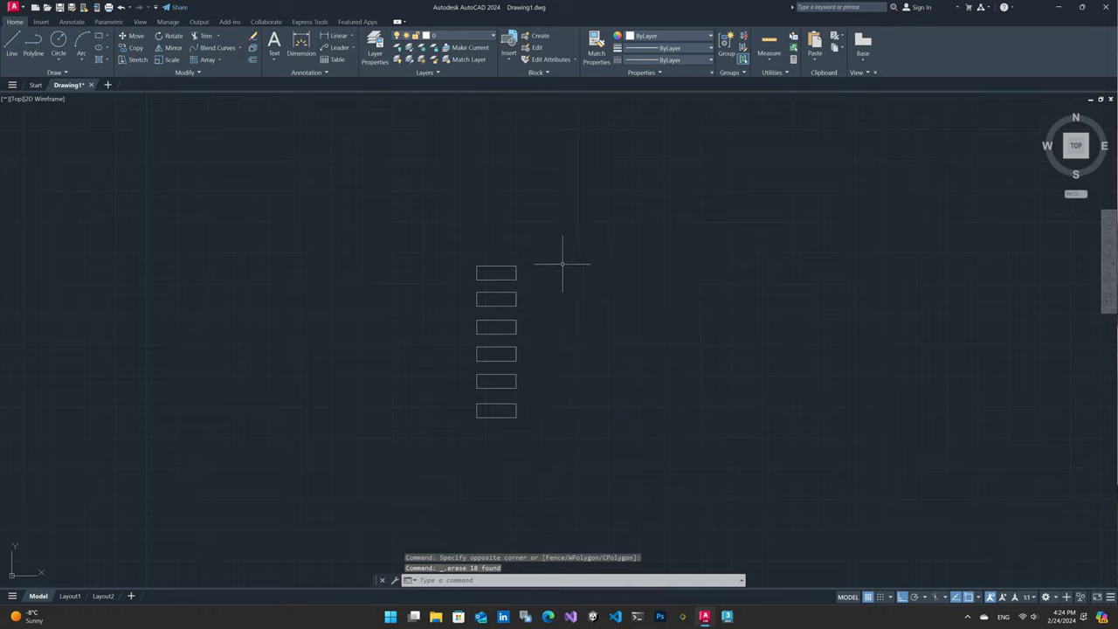
left_click_drag(563, 263, 457, 374)
key("Delete")
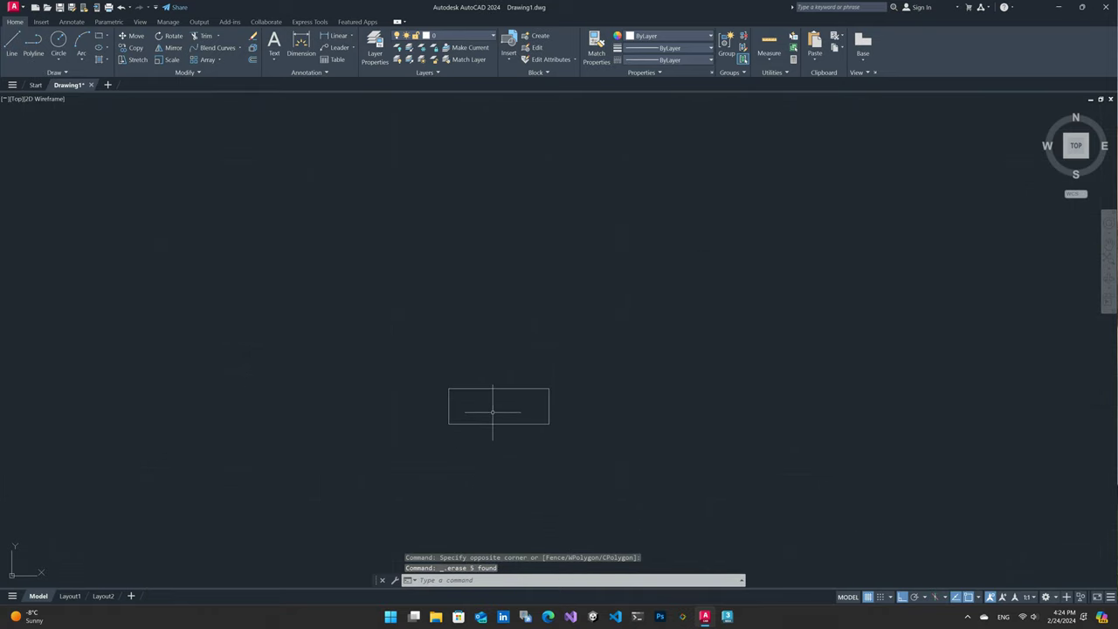
Draw a taller rectangle from the existing rectangle's corner, stacked directly on top of it
type("l")
key("Return")
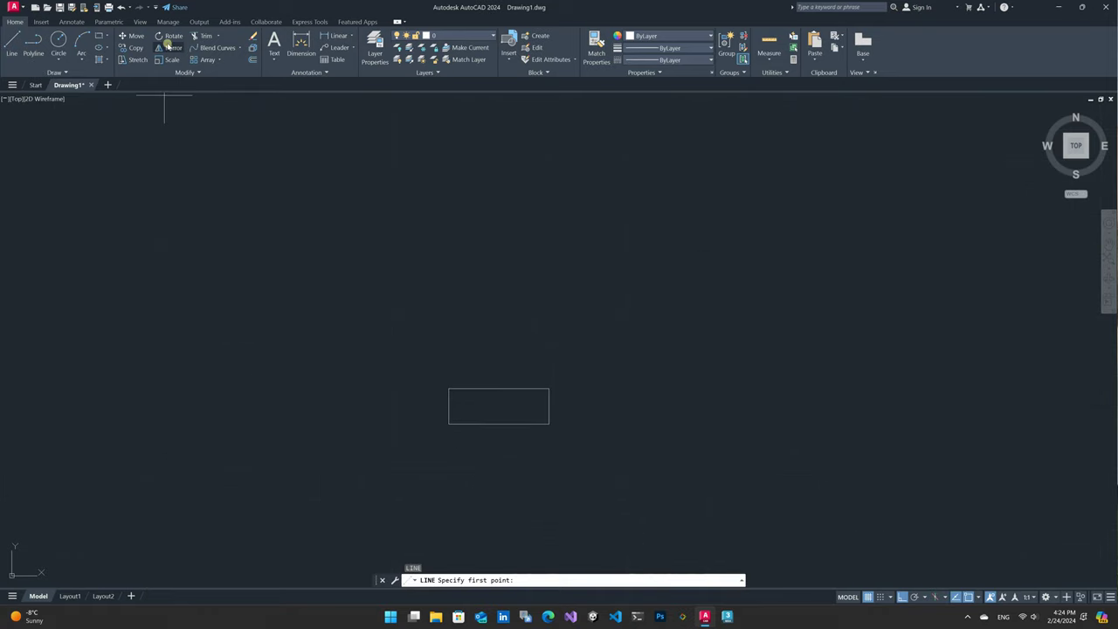
left_click(98, 36)
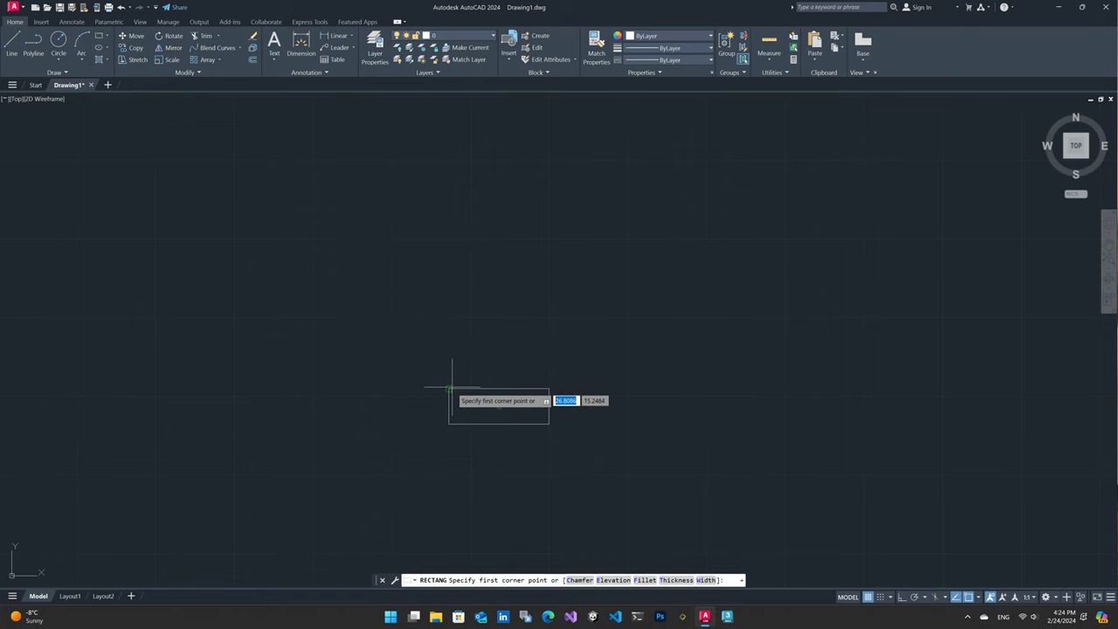
left_click(449, 358)
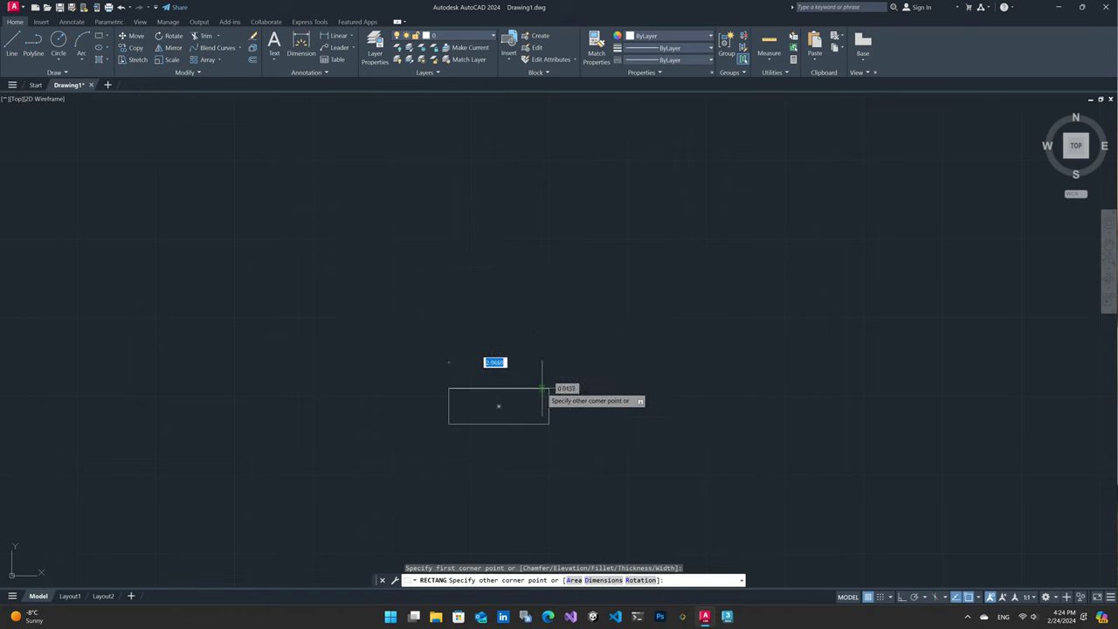
left_click(548, 298)
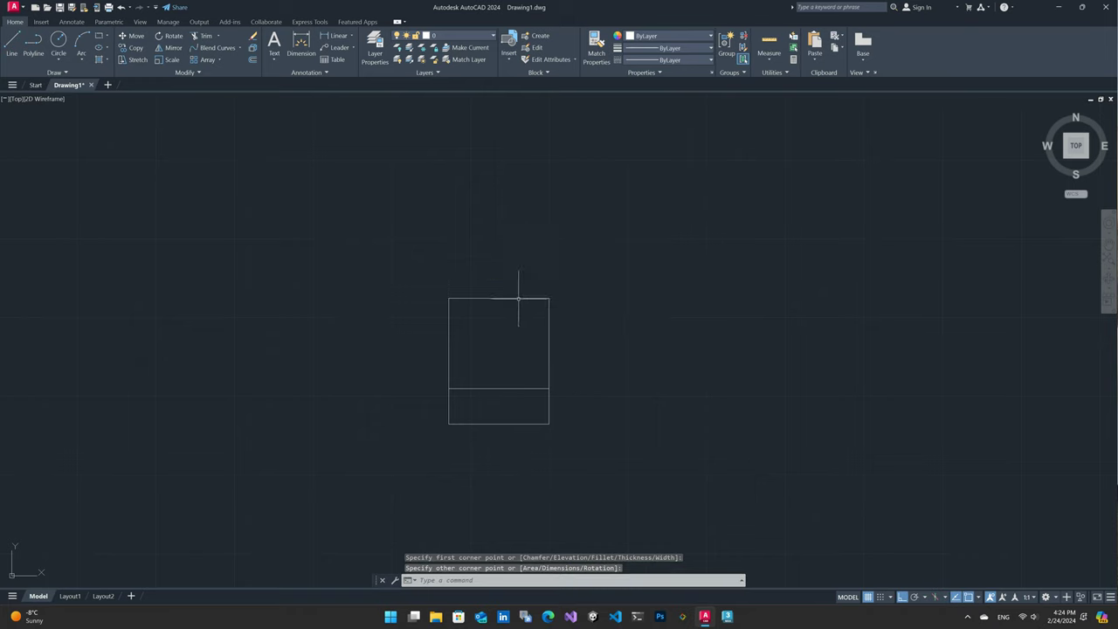
key("Escape")
Draw a narrow armrest rectangle from the upper rectangle's top-right corner and select it
left_click(99, 35)
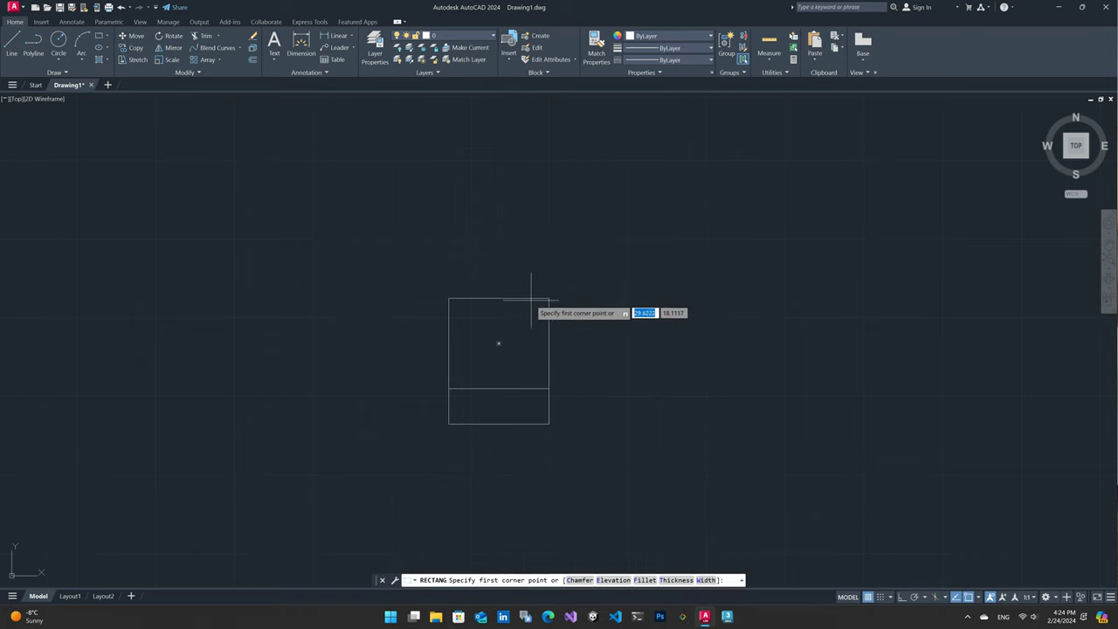
left_click(548, 298)
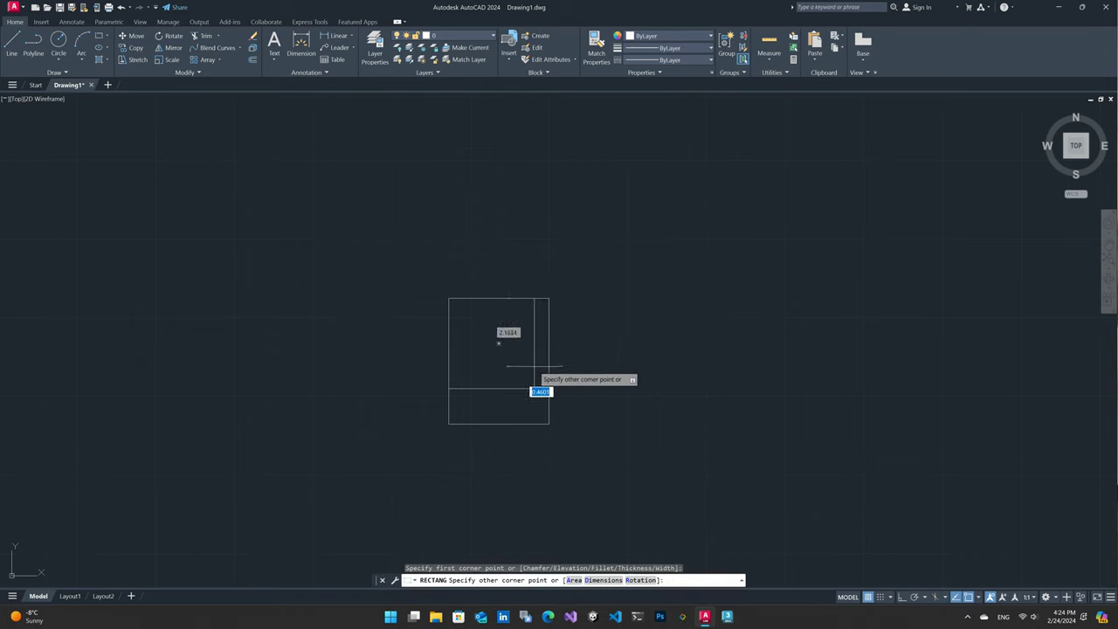
key("Escape")
left_click(534, 345)
left_click(447, 306)
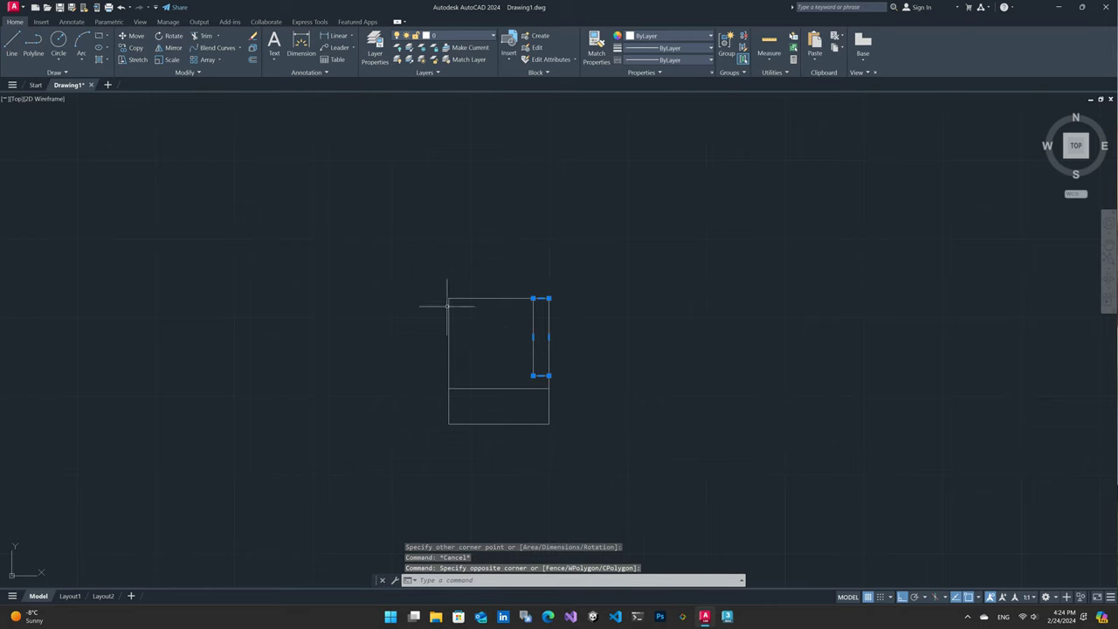
Reselect the narrow armrest and make a first, cancelled mirror attempt about the chair's centre line
type("SC")
key("Return")
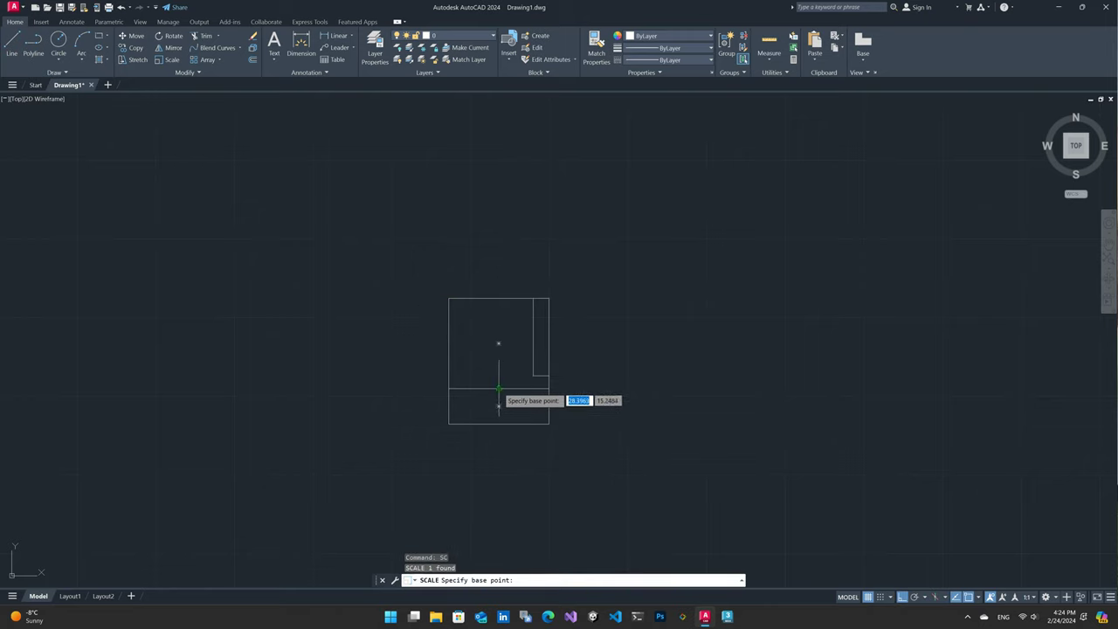
key("Escape")
left_click(535, 350)
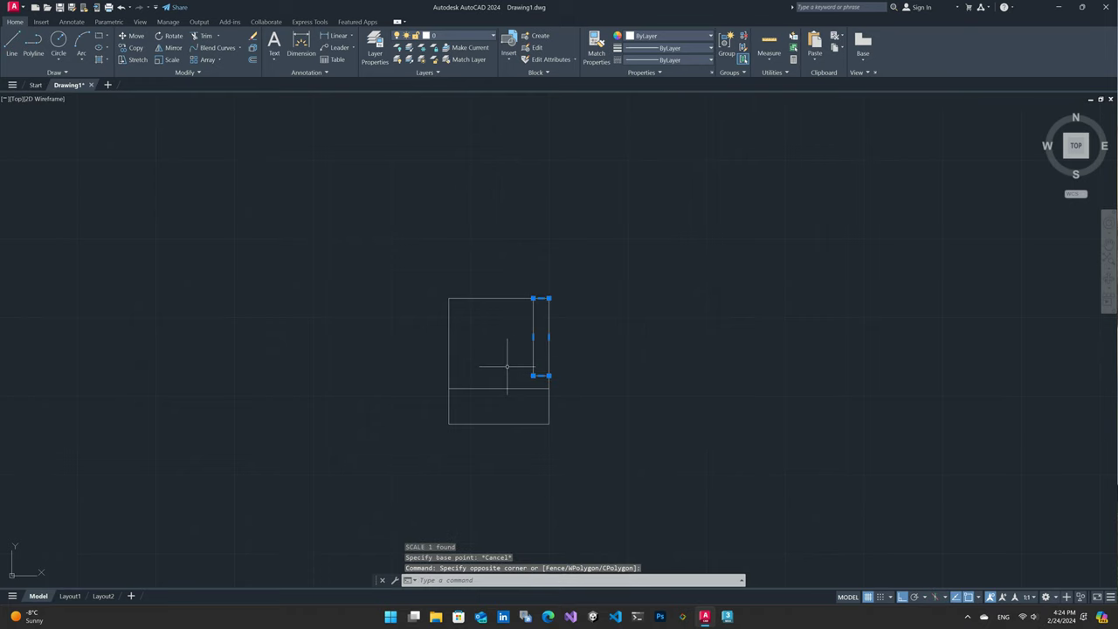
type("mi")
key("Return")
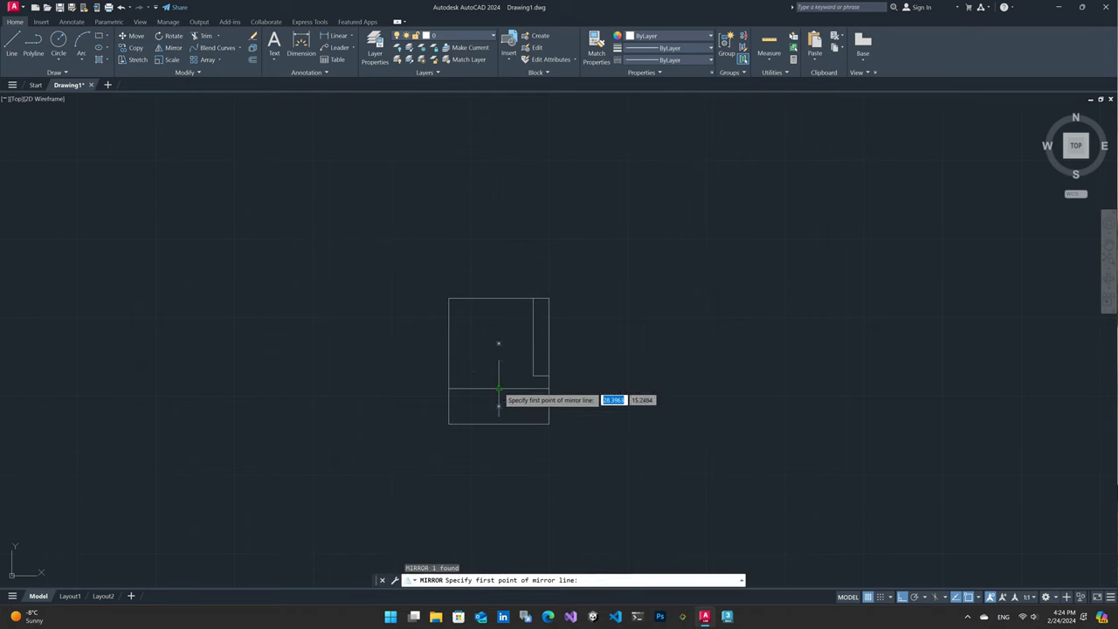
left_click(498, 388)
left_click(504, 285)
key("Escape")
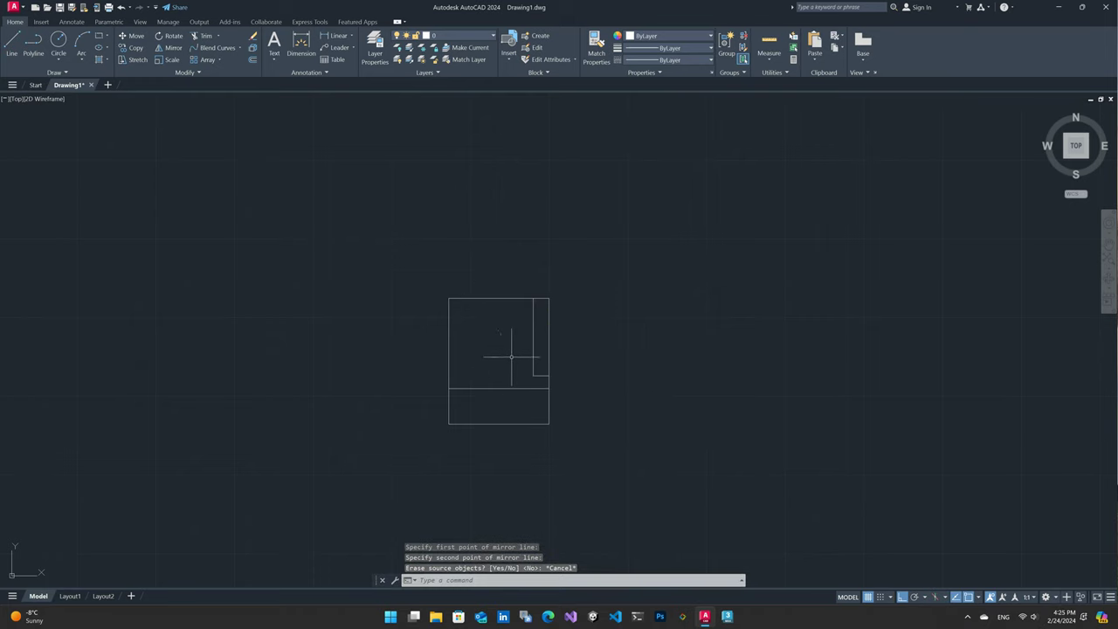
Mirror the narrow armrest across the chair's vertical centre line, keeping the original
left_click(528, 349)
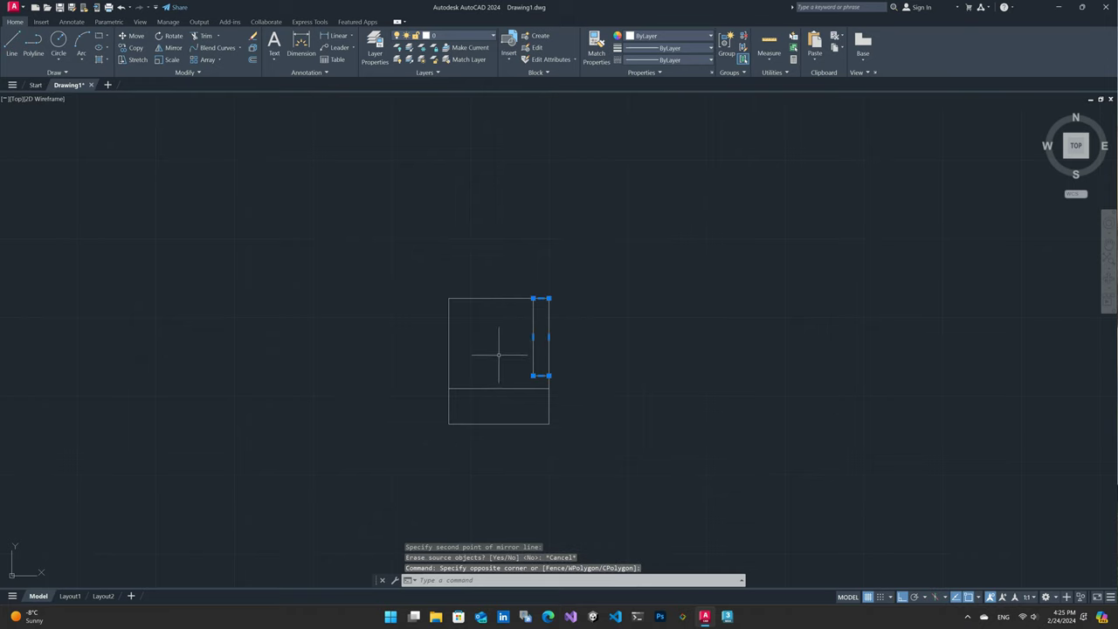
type("mi")
key("Return")
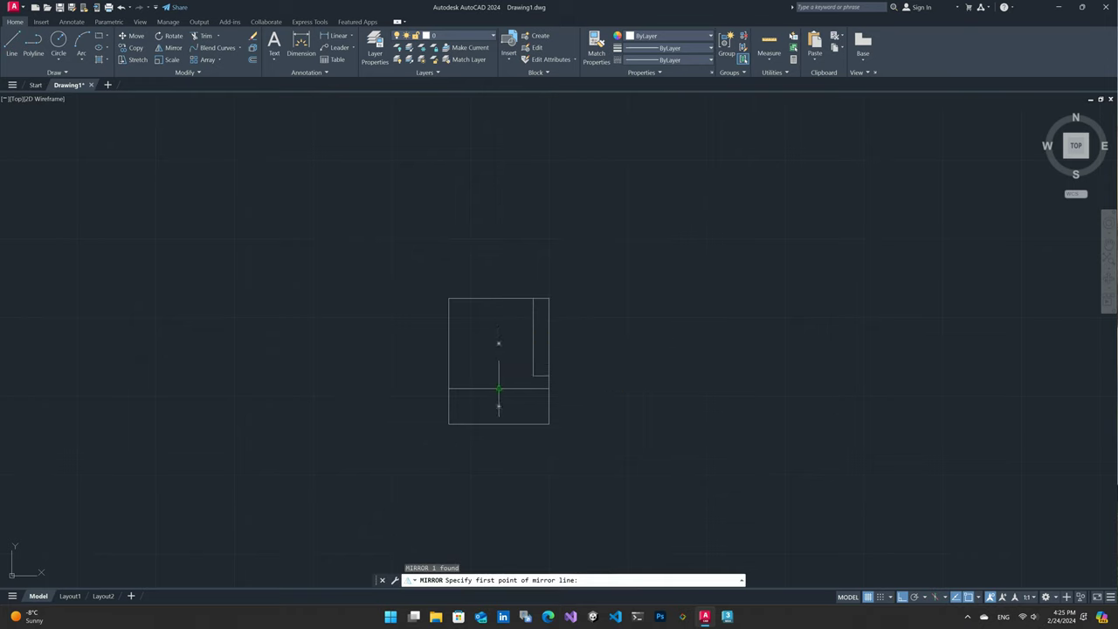
left_click(499, 387)
left_click(503, 274)
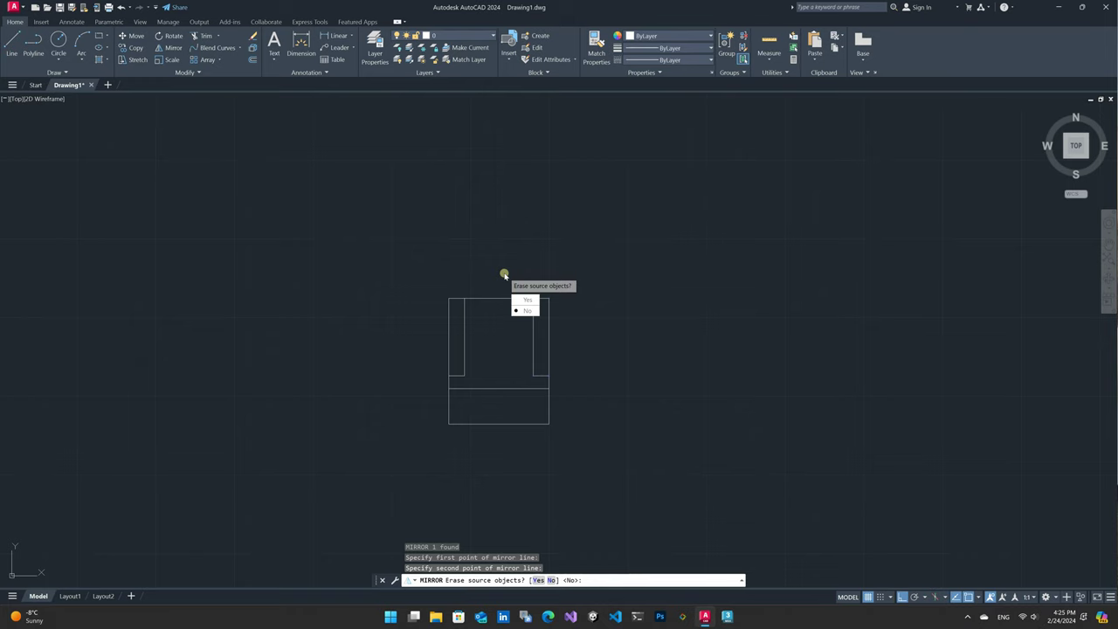
key("Escape")
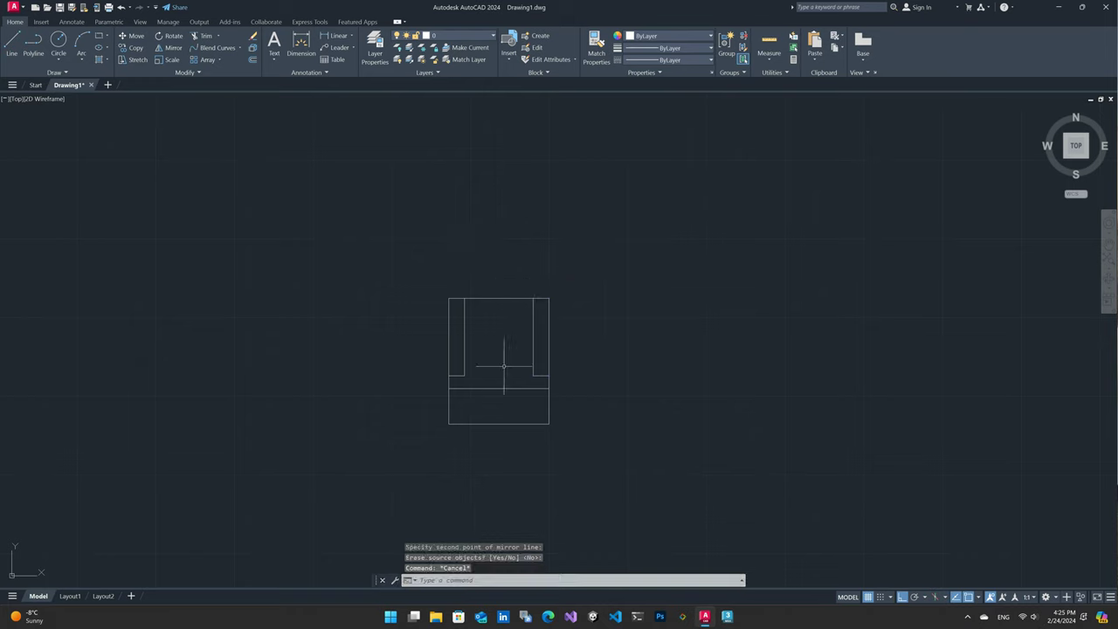
mouse_move(506, 361)
middle_mouse_down()
mouse_move(481, 347)
mouse_move(476, 356)
middle_mouse_up()
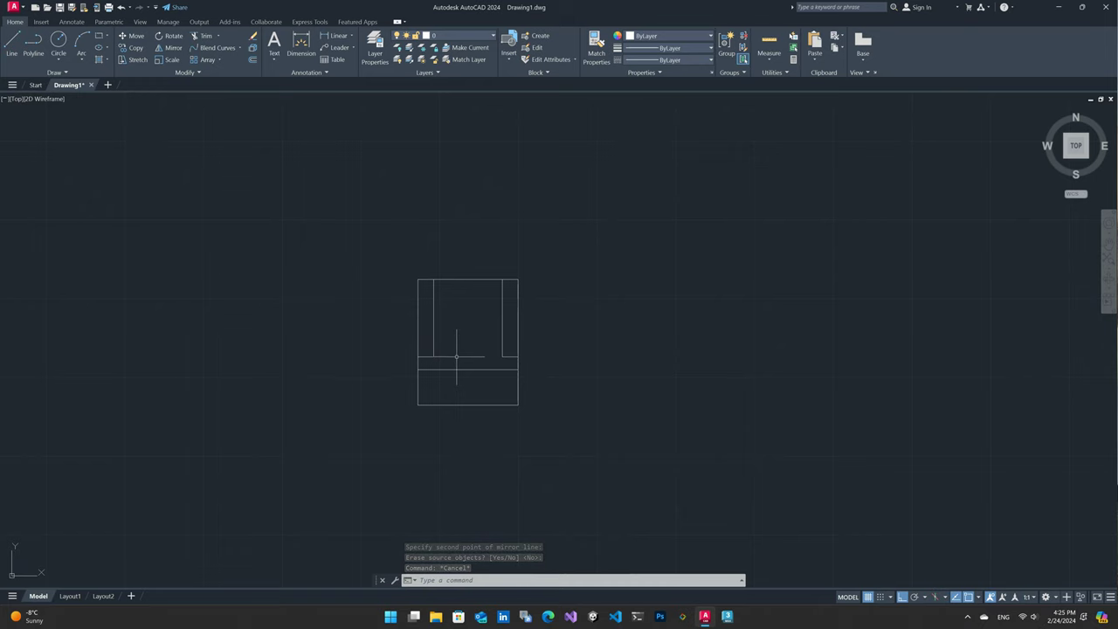
Start FILLET and set its radius by picking two points along the chair's top edge
left_click(239, 48)
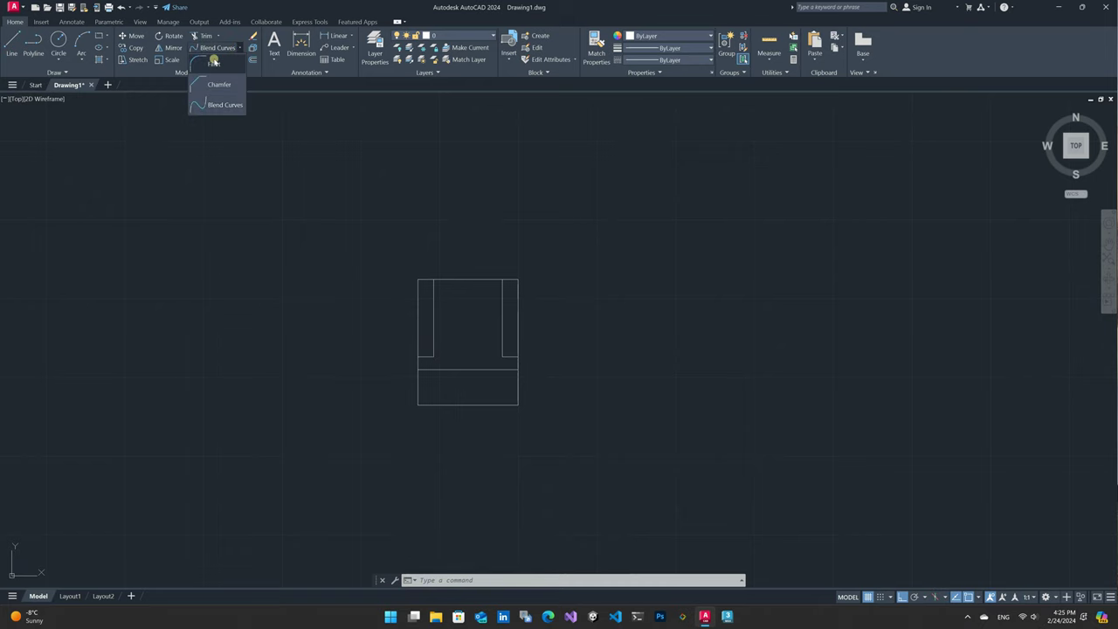
left_click(213, 61)
left_click(419, 285)
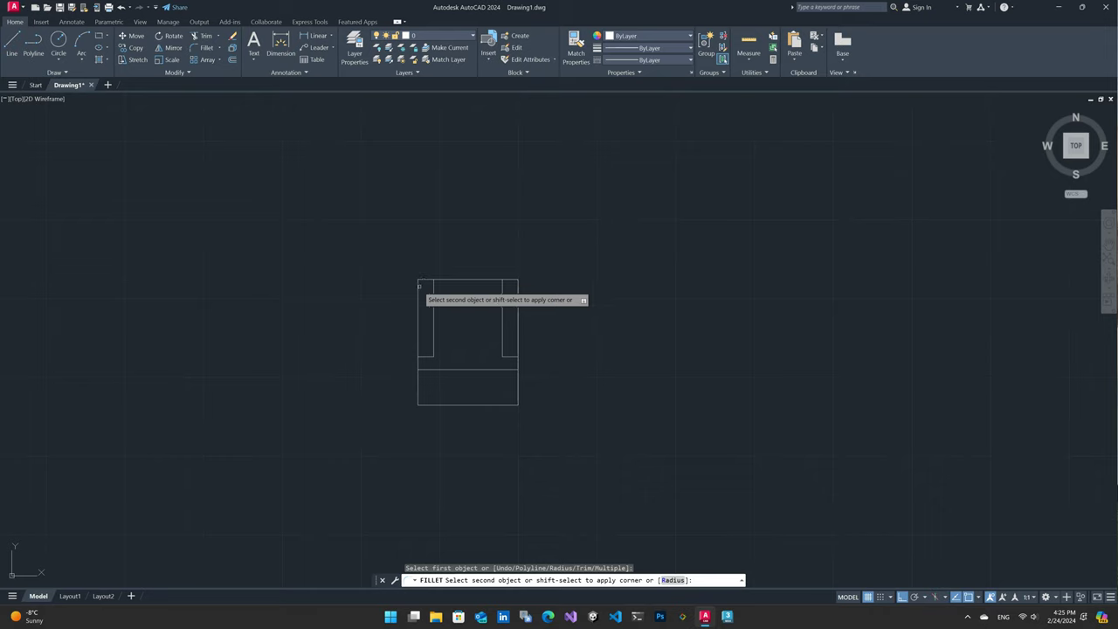
key("Escape")
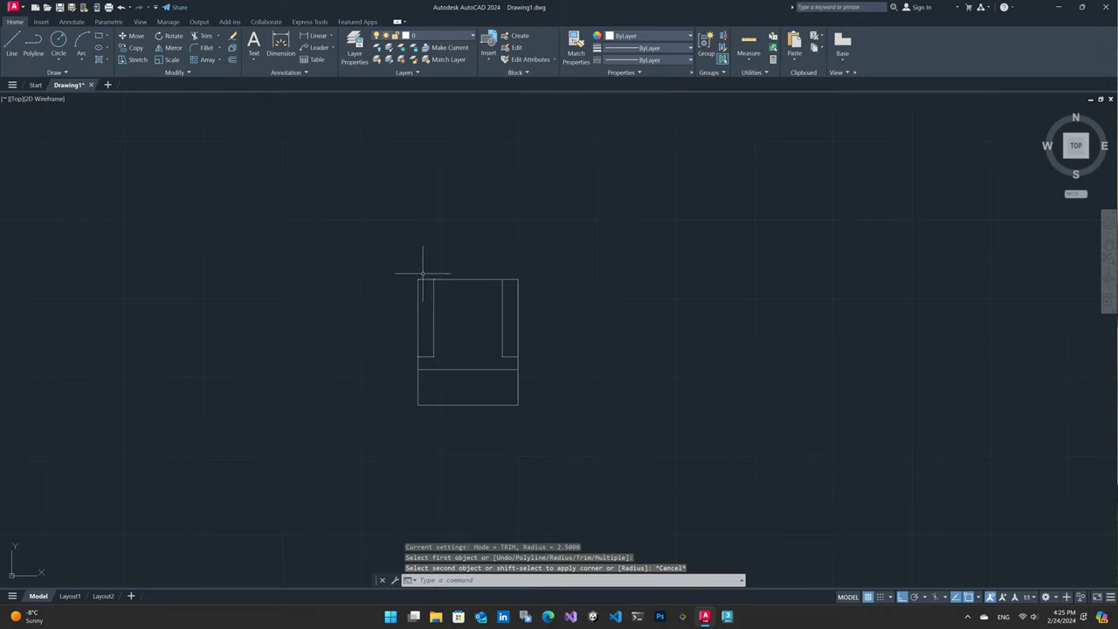
scroll(461, 313, "up", 4)
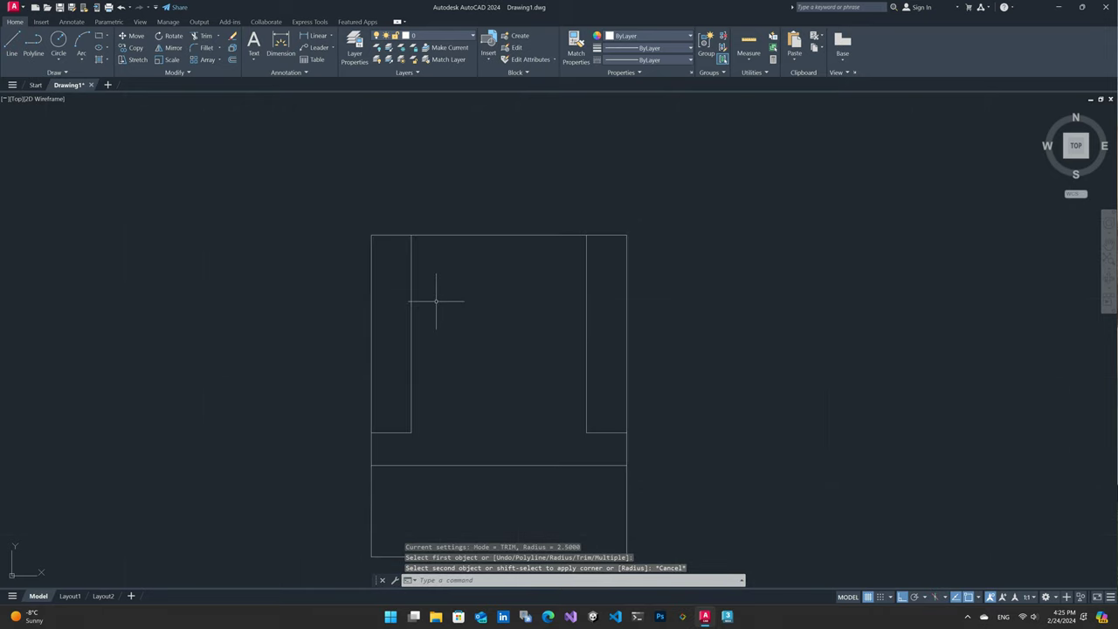
left_click(200, 47)
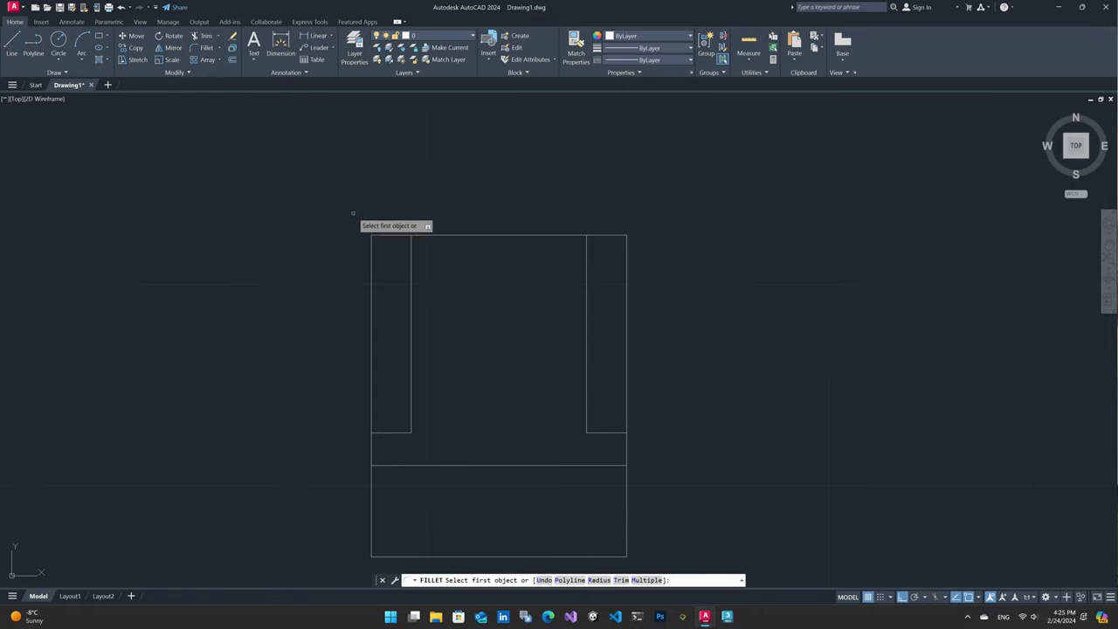
type("r")
key("Return")
scroll(371, 229, "up", 5)
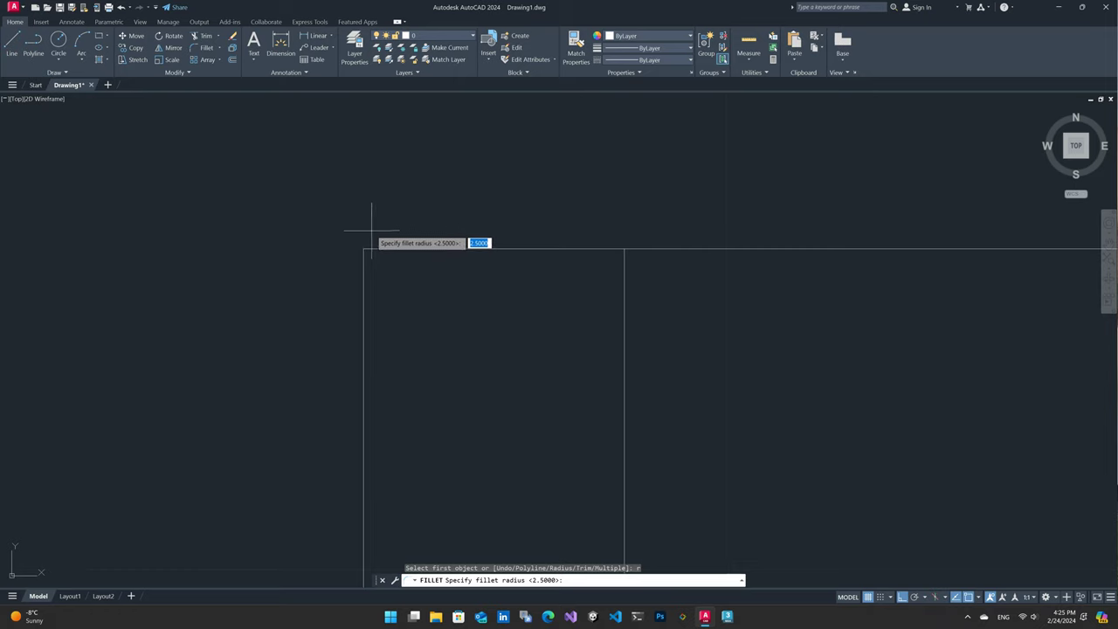
left_click(365, 248)
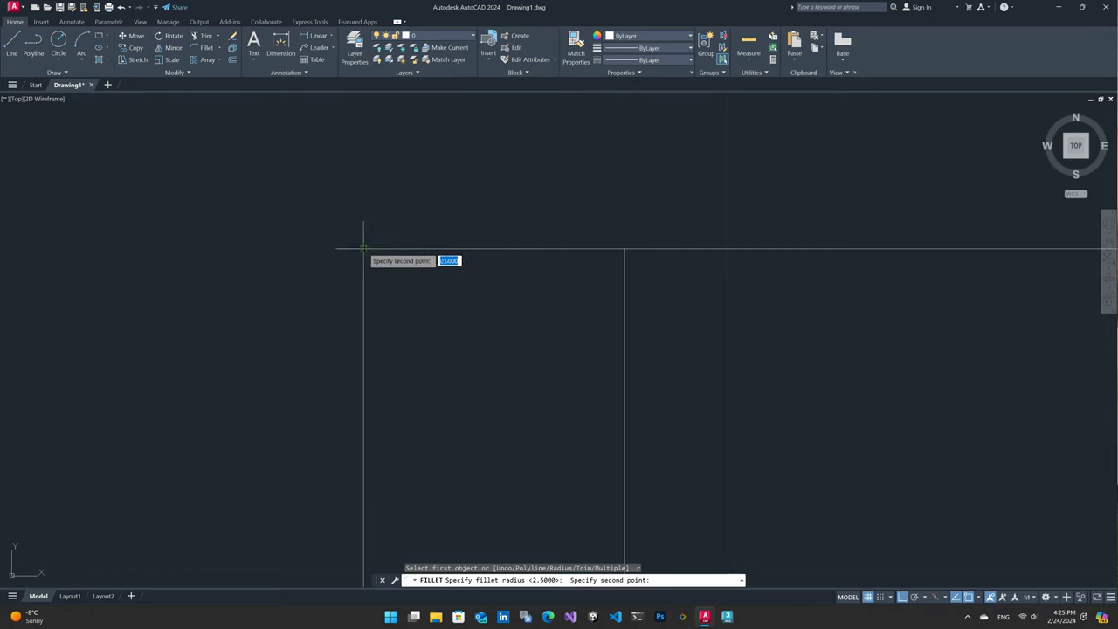
left_click(423, 248)
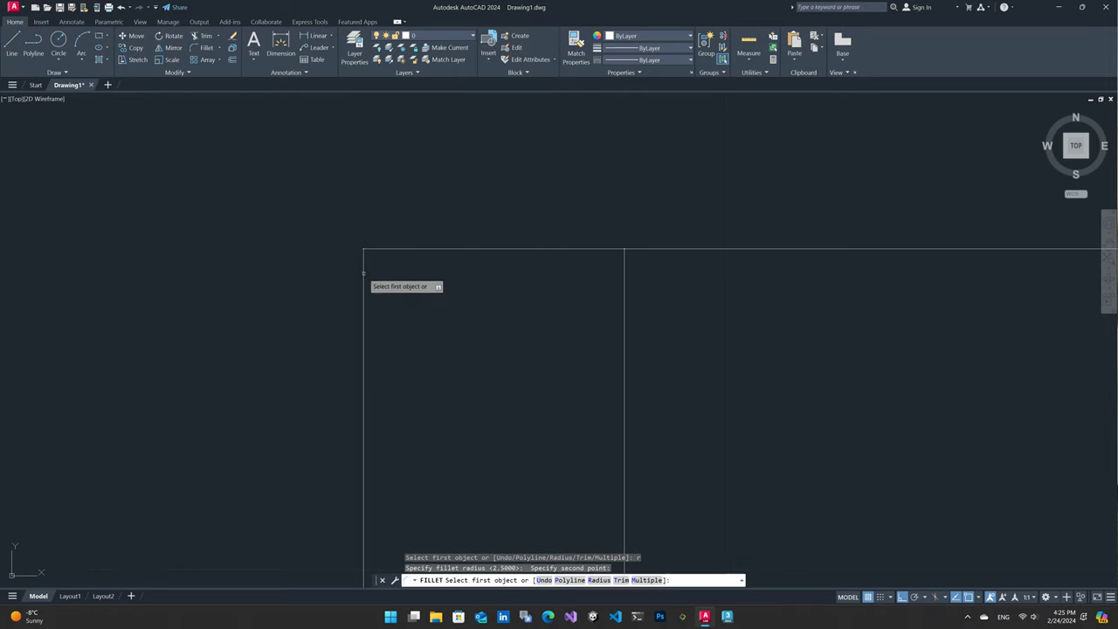
left_click(377, 249)
key("Escape")
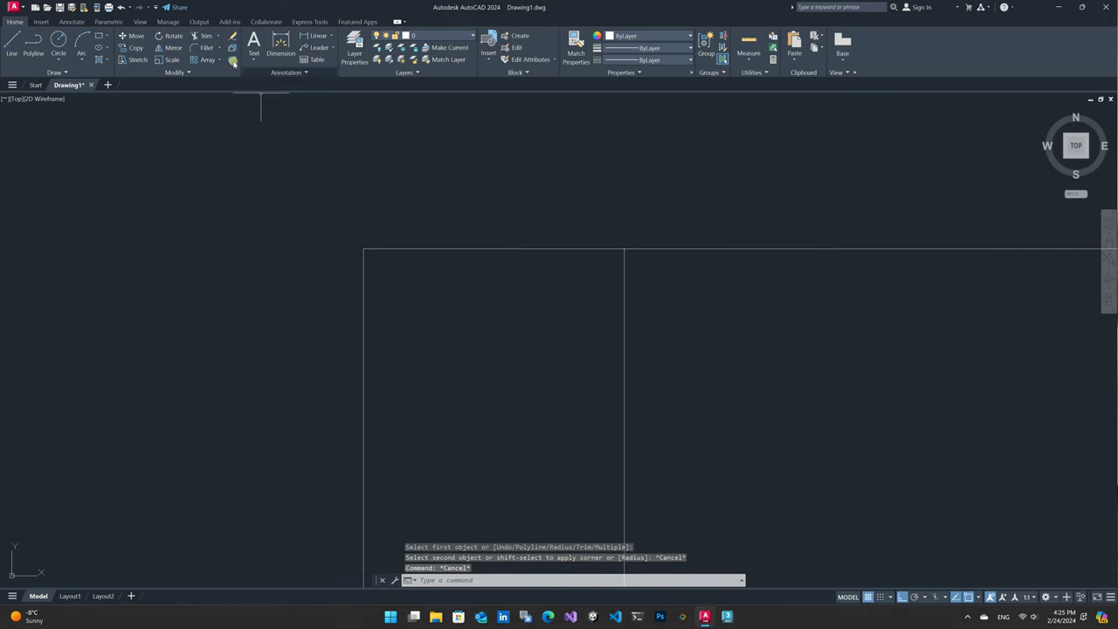
Fillet the top and left edges at the chair outline's top-left corner
left_click(202, 47)
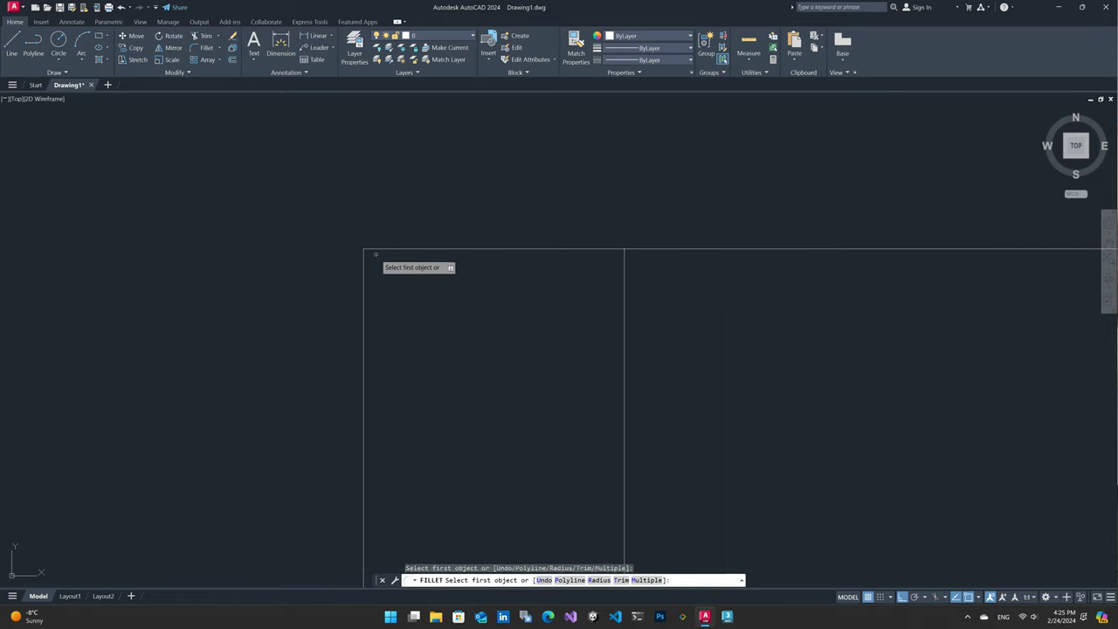
left_click(375, 251)
left_click(364, 264)
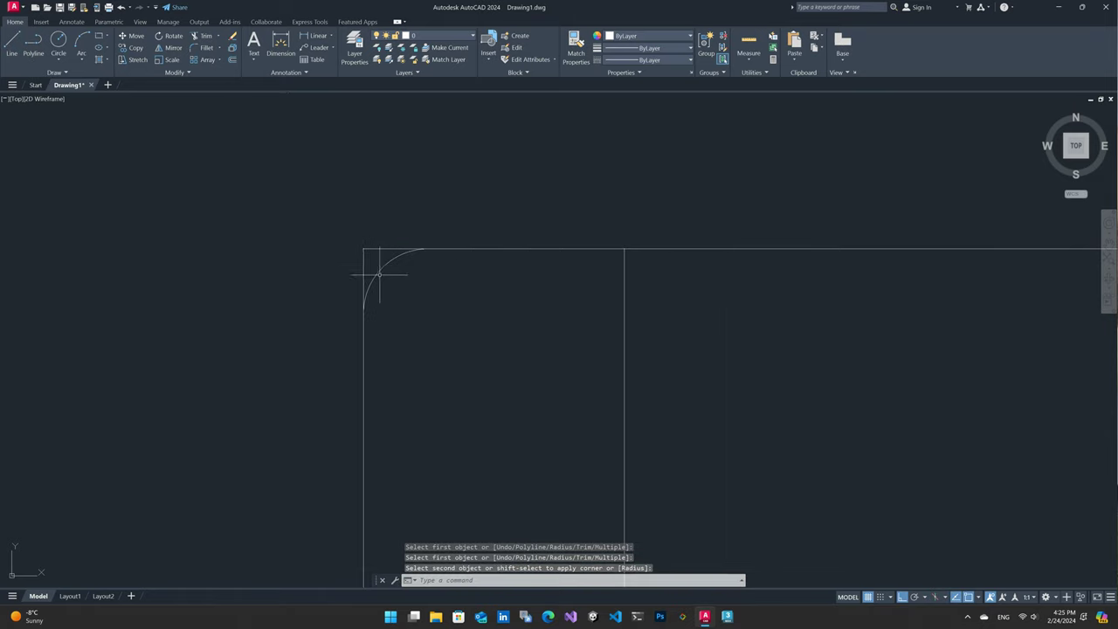
key("Escape")
Trim the leftover line ends at the rounded top-left corner with a fence
key("Escape")
key("Return")
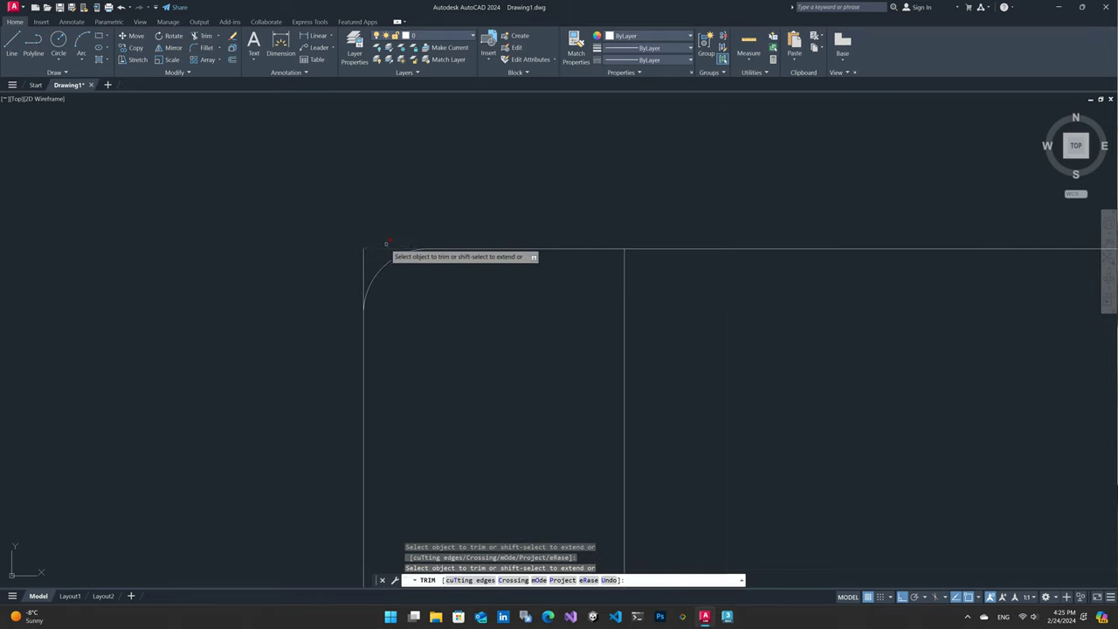
mouse_move(374, 245)
left_mouse_down()
mouse_move(324, 250)
mouse_move(369, 250)
left_mouse_up()
key("Escape")
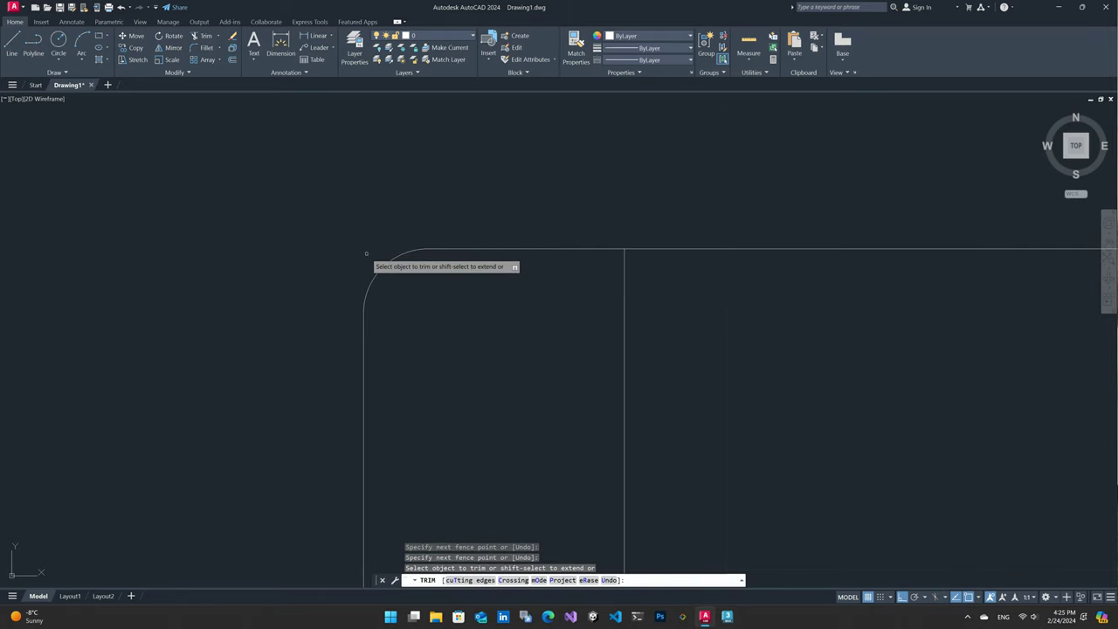
middle_click_drag(382, 262, 454, 299)
middle_click_drag(576, 325, 464, 314)
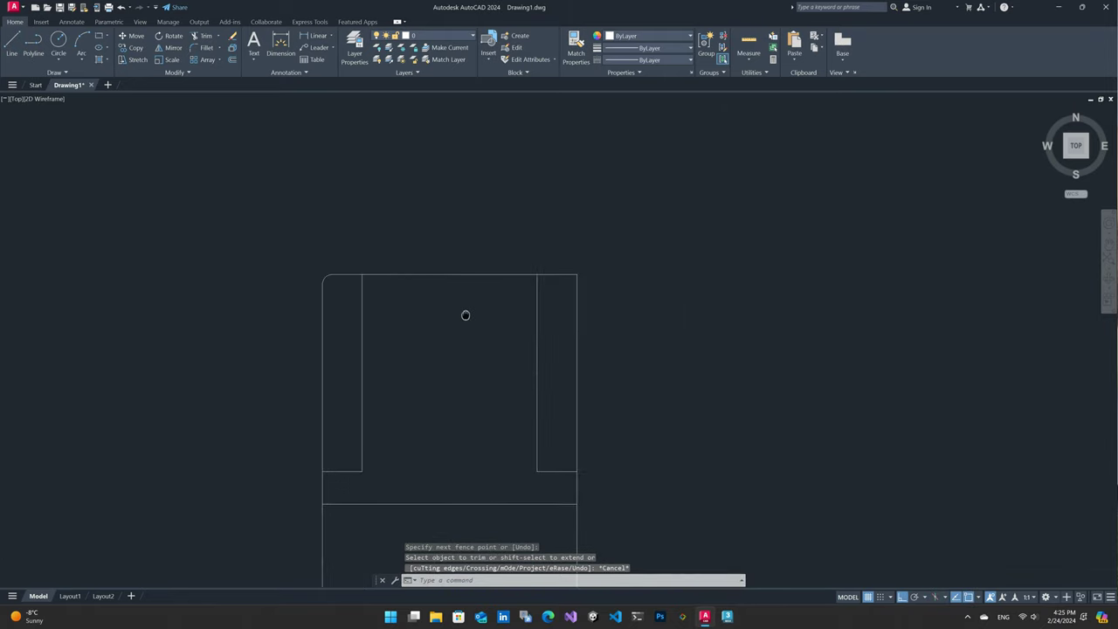
Fillet the top and right edges at the chair outline's top-right corner
left_click(198, 48)
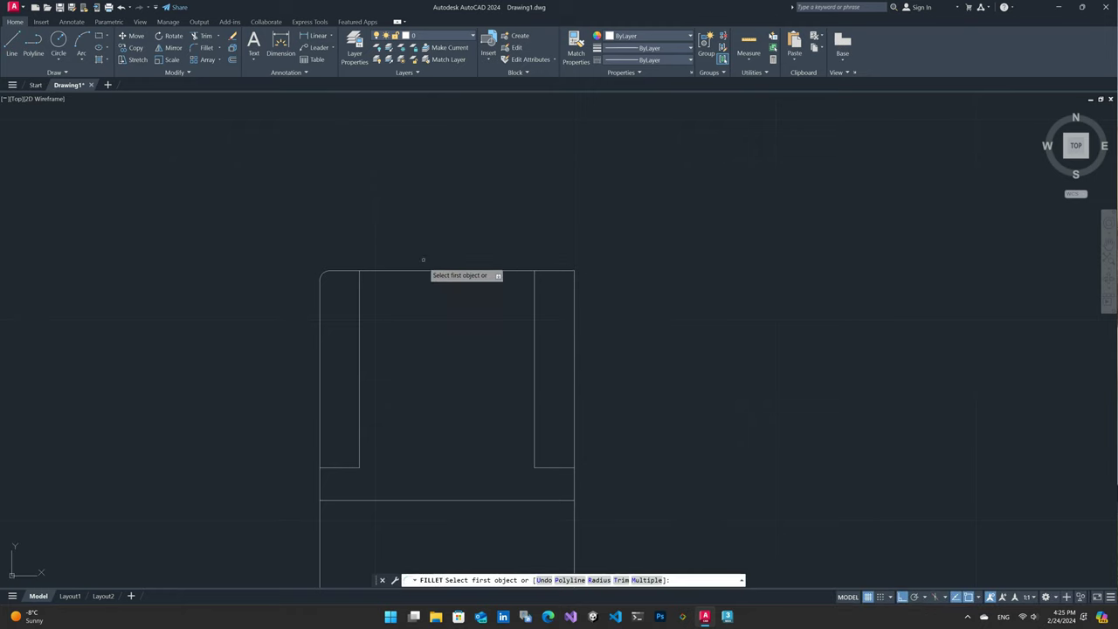
left_click(567, 271)
left_click(573, 277)
key("Escape")
key("Escape")
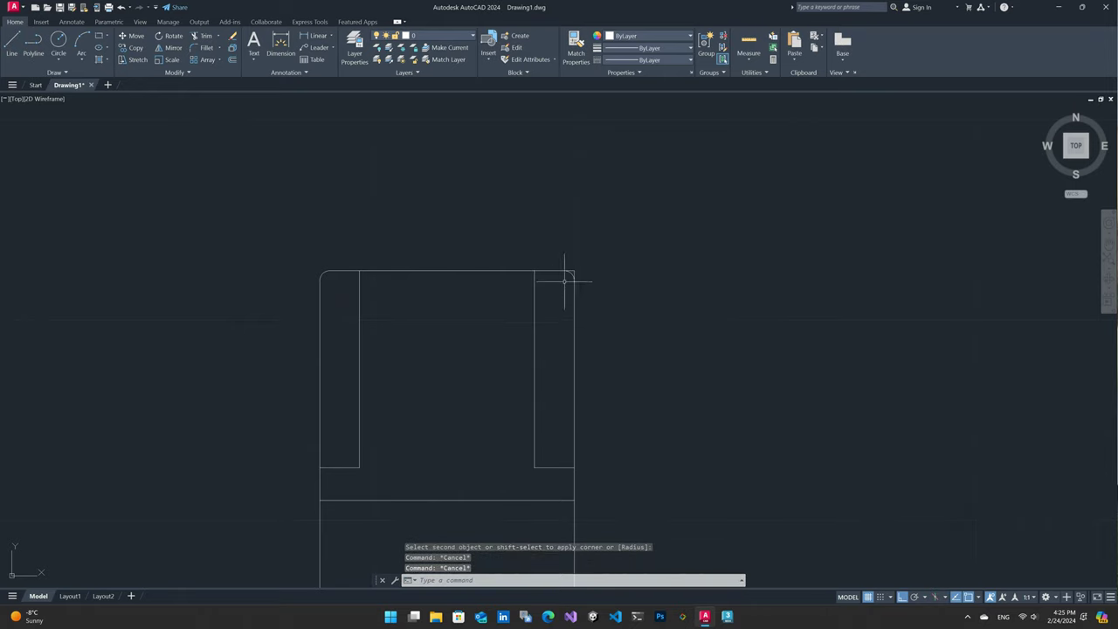
scroll(576, 269, "up", 5)
left_click(577, 273)
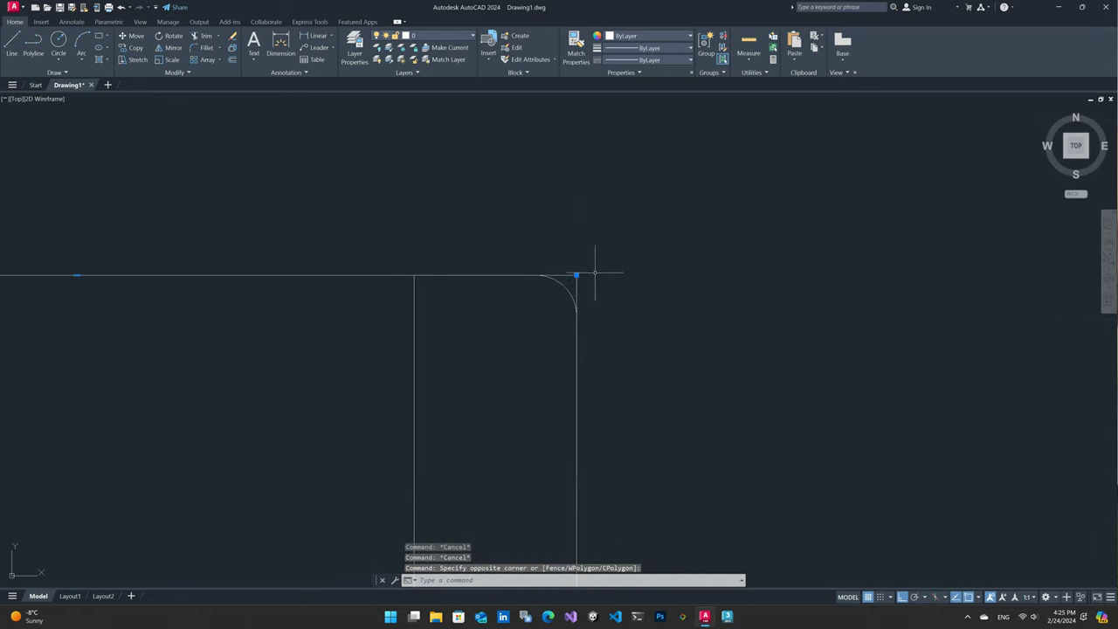
Trim the top-line stub past the arc with TR, then zoom out to the whole chair
type("tr")
key("Return")
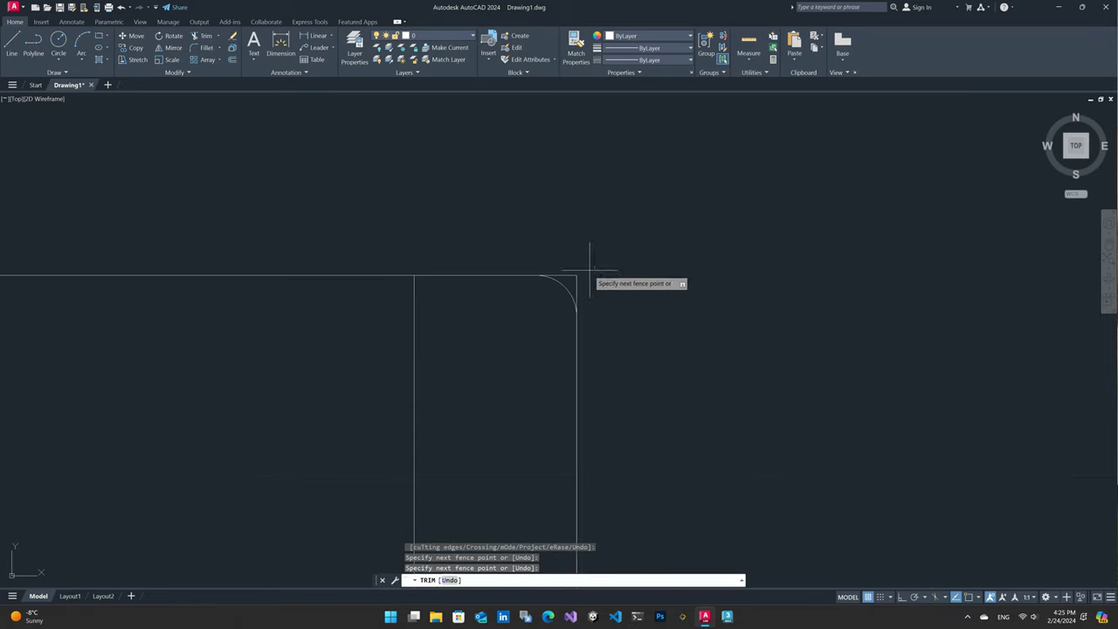
left_click(574, 278)
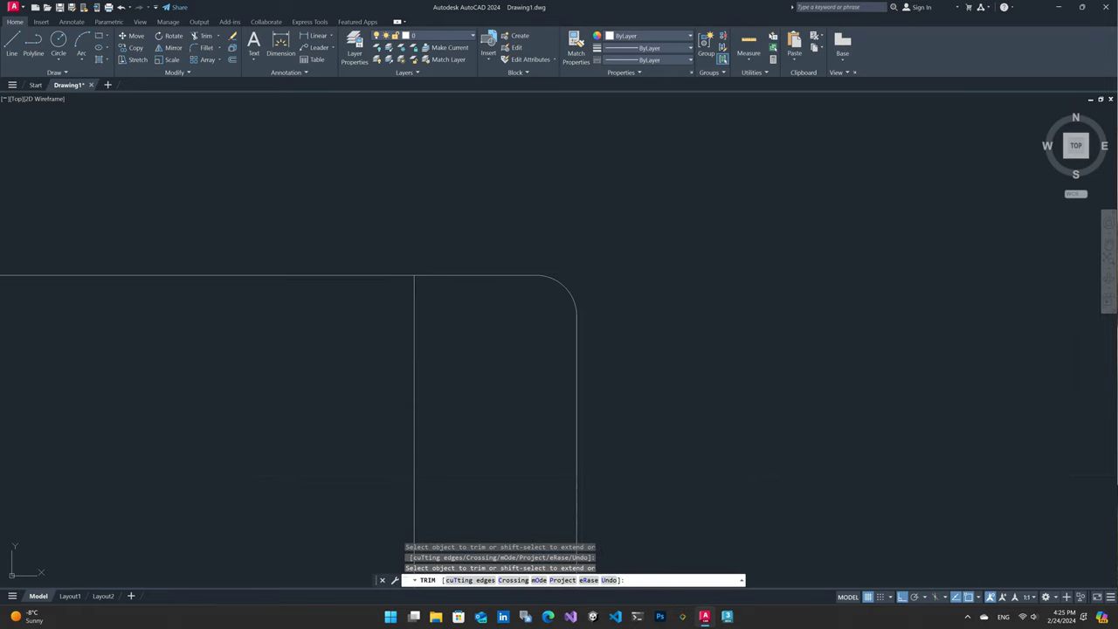
key("Escape")
scroll(570, 315, "down", 1)
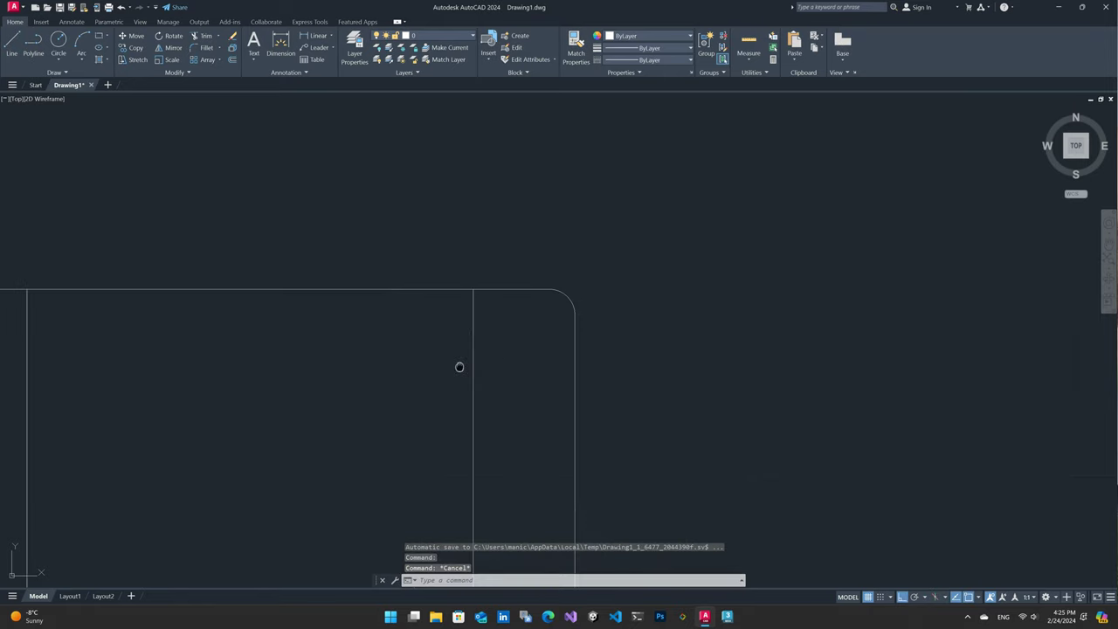
scroll(459, 367, "down", 2)
scroll(571, 320, "down", 1)
middle_click_drag(571, 320, 529, 265)
key("Escape")
key("Escape")
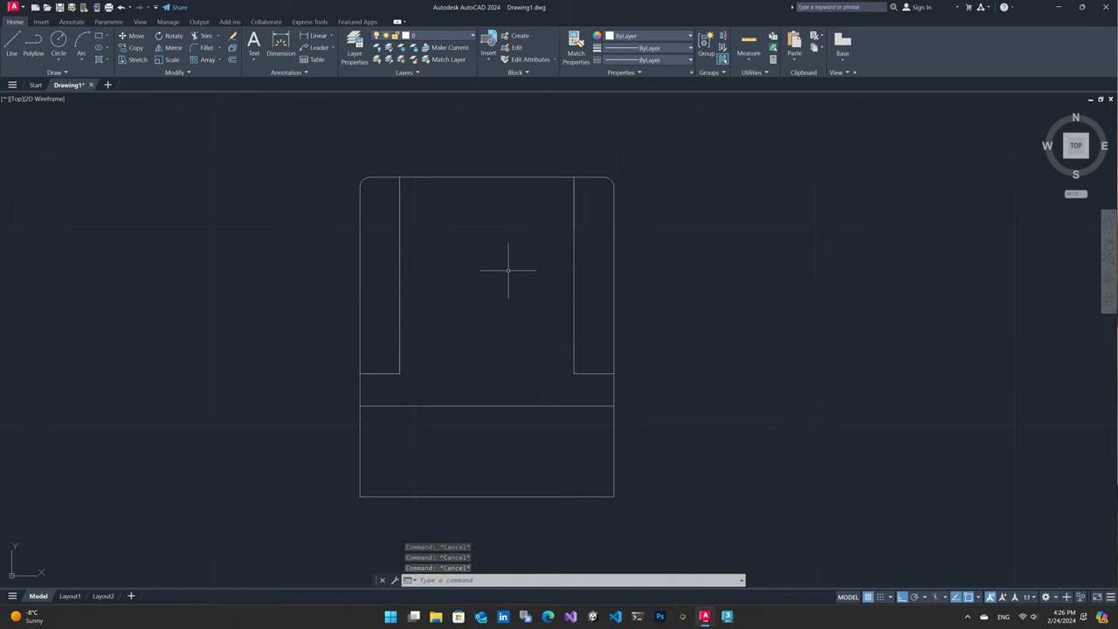
scroll(524, 272, "down", 2)
scroll(535, 279, "down", 1)
middle_click_drag(535, 280, 422, 320)
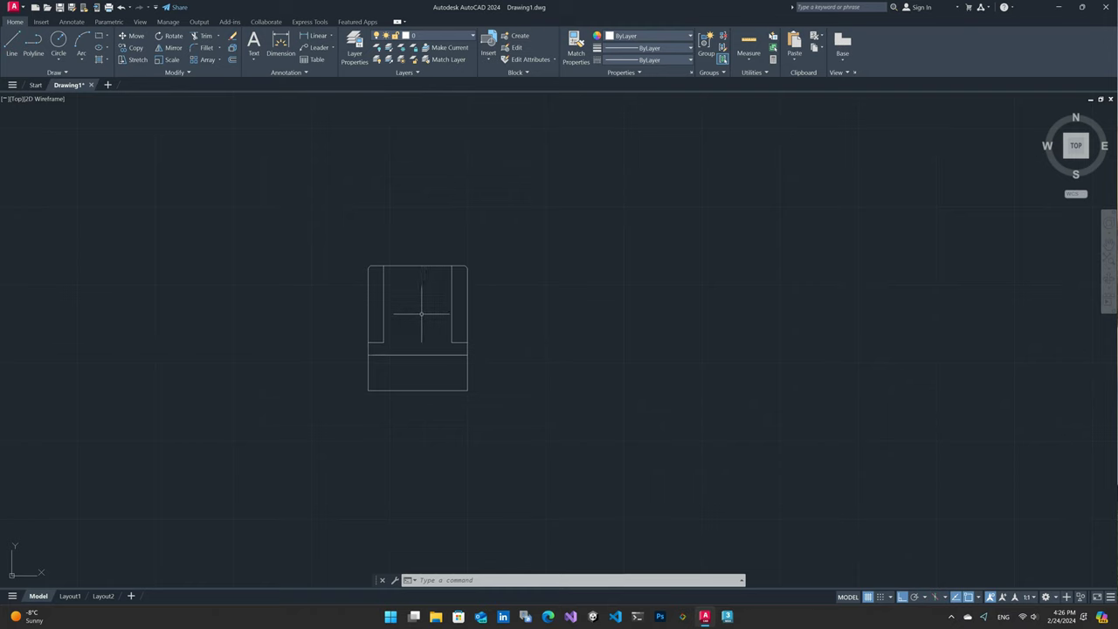
mouse_move(421, 313)
middle_mouse_down()
mouse_move(399, 324)
mouse_move(401, 346)
middle_mouse_up()
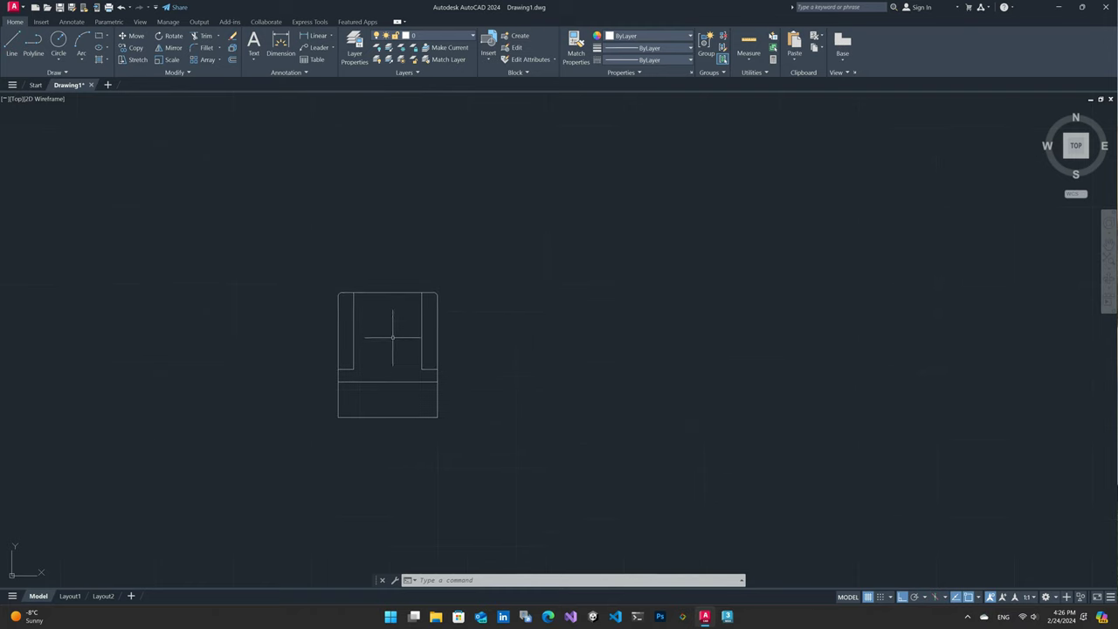
scroll(393, 342, "down", 3)
scroll(388, 376, "down", 2)
scroll(400, 389, "down", 2)
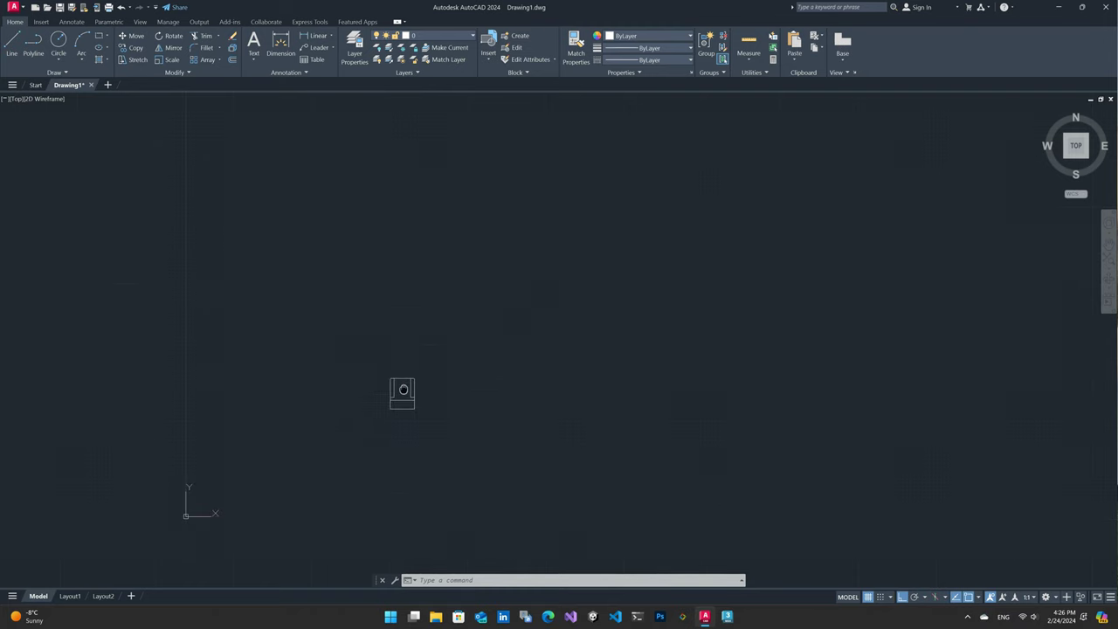
mouse_move(403, 389)
middle_mouse_down()
mouse_move(492, 370)
mouse_move(407, 392)
middle_mouse_up()
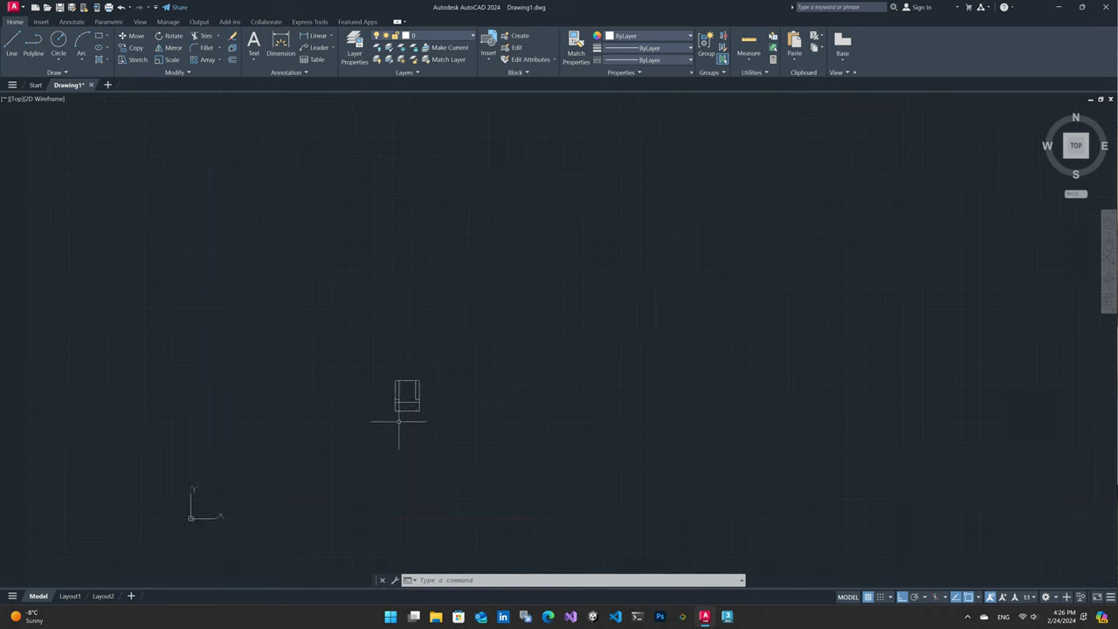
scroll(414, 404, "up", 5)
scroll(402, 390, "up", 2)
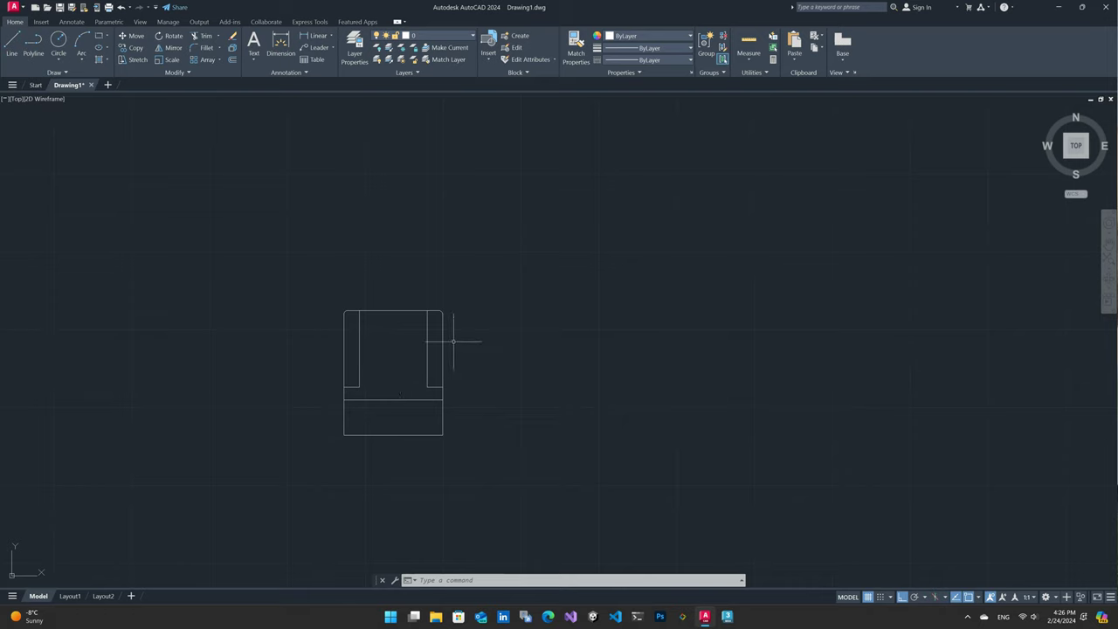
Select every line of the chair and create a rectangular array from it
left_click(469, 281)
left_click(295, 471)
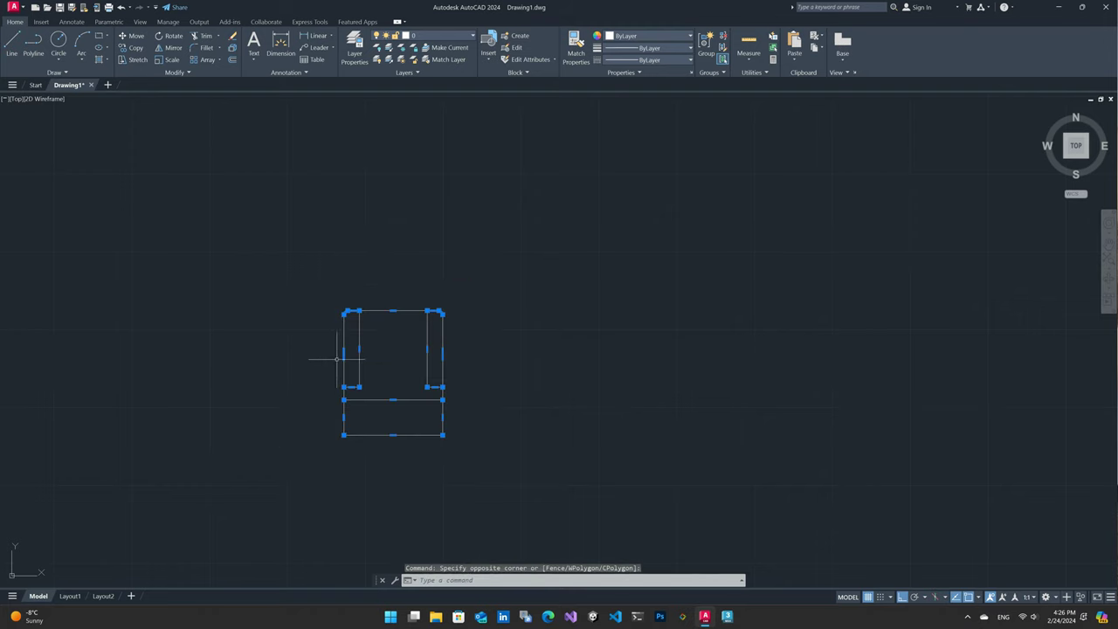
left_click(206, 60)
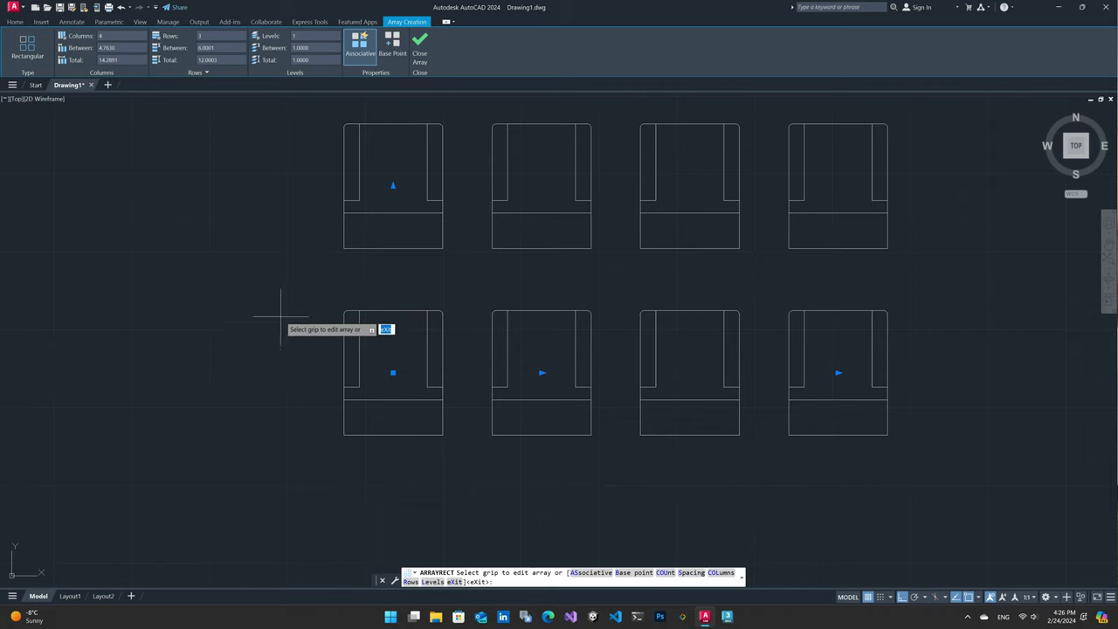
scroll(281, 316, "down", 4)
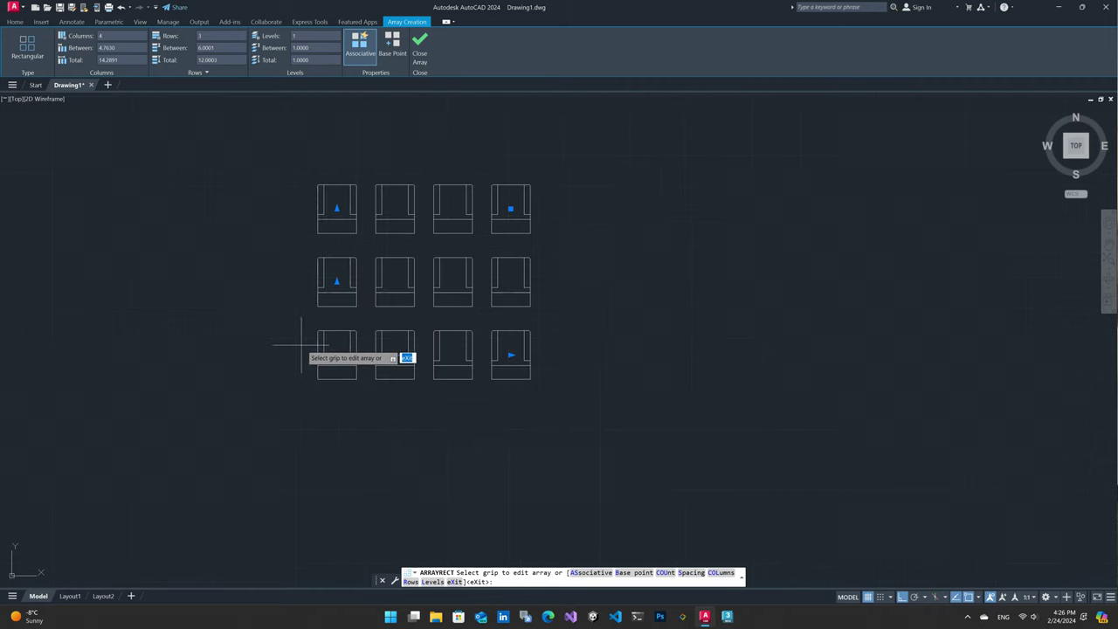
mouse_move(476, 337)
middle_mouse_down()
mouse_move(498, 349)
mouse_move(554, 430)
middle_mouse_up()
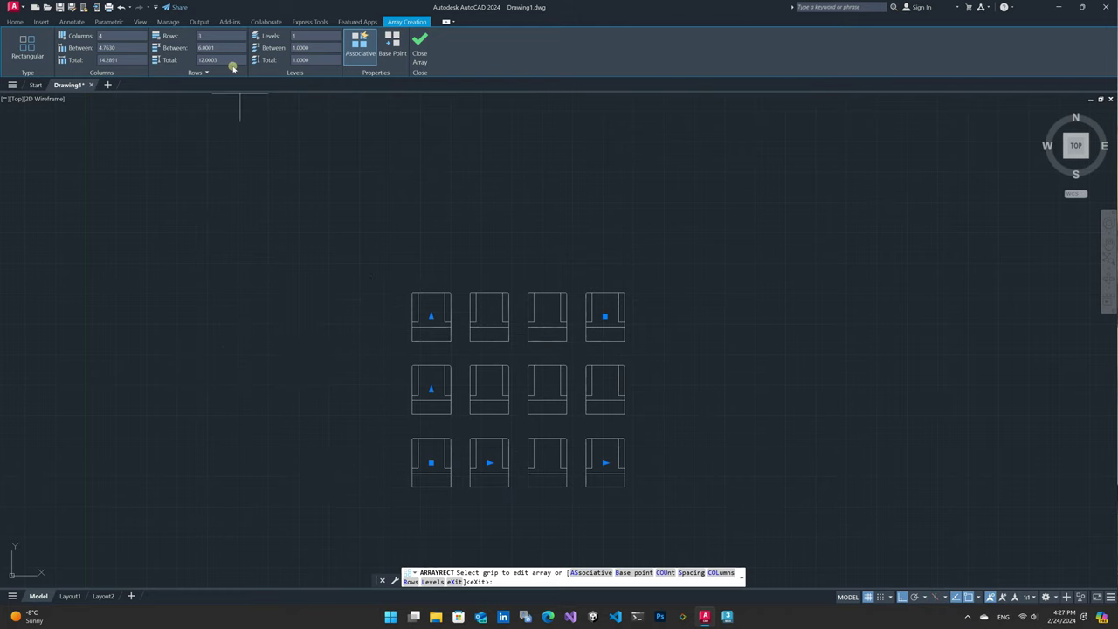
Set the array to 10 rows and 20 columns and finish creating it
left_click(224, 35)
type("10")
key("Return")
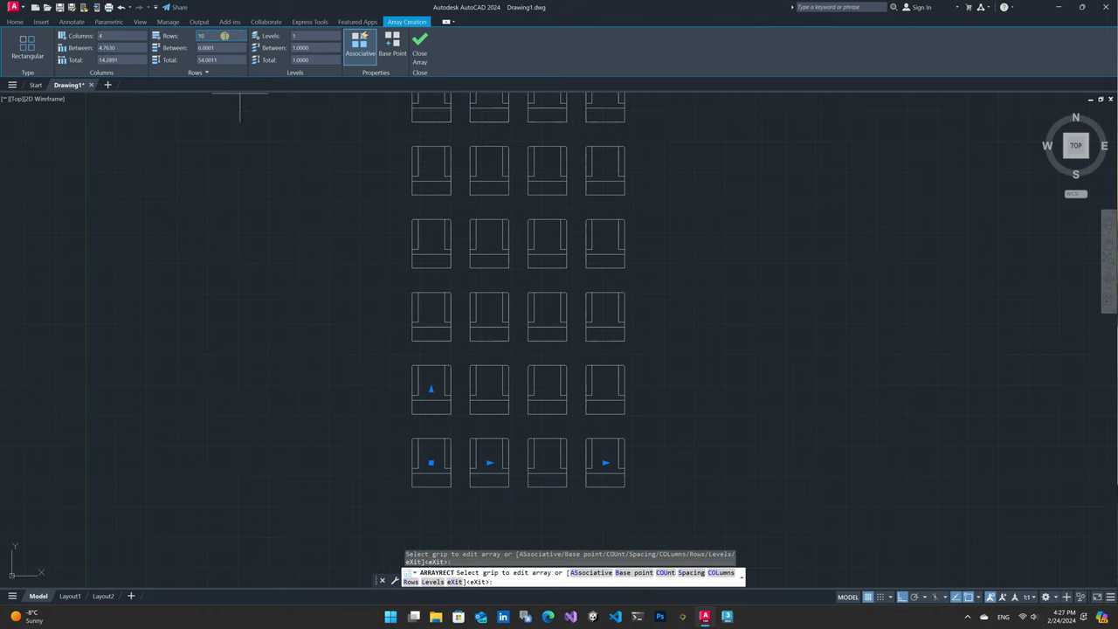
left_click(125, 34)
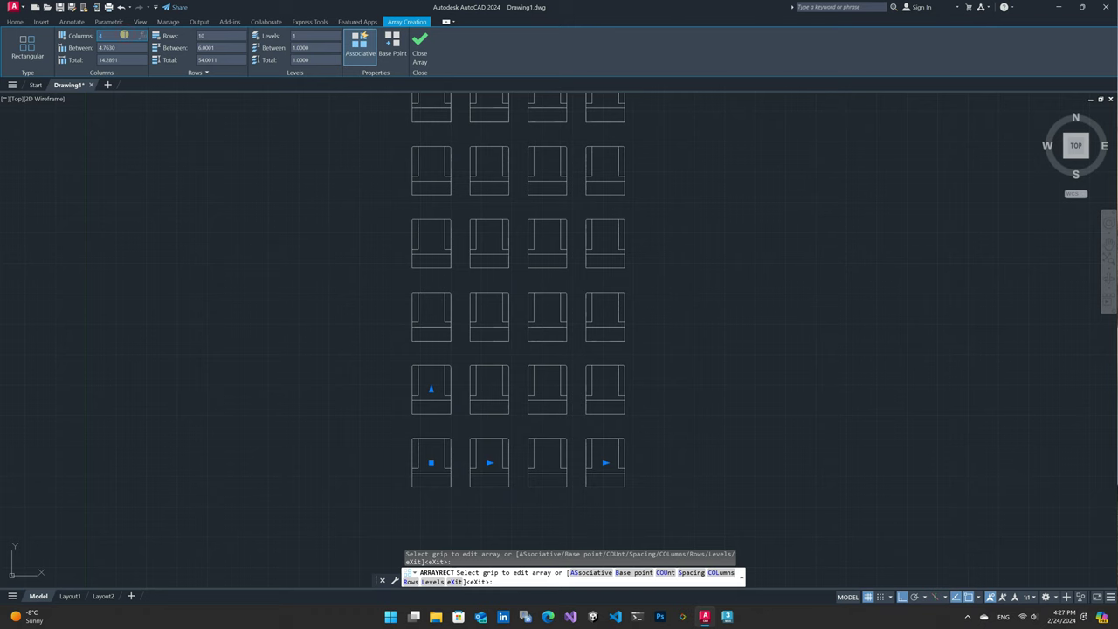
type("20")
key("Return")
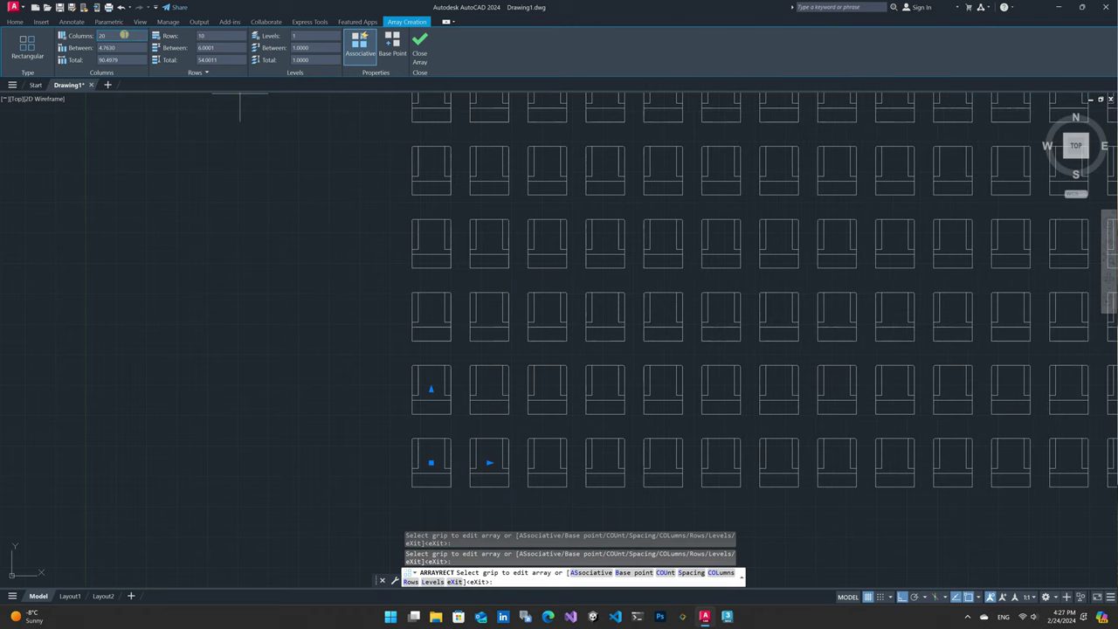
scroll(612, 342, "down", 3)
scroll(587, 347, "down", 2)
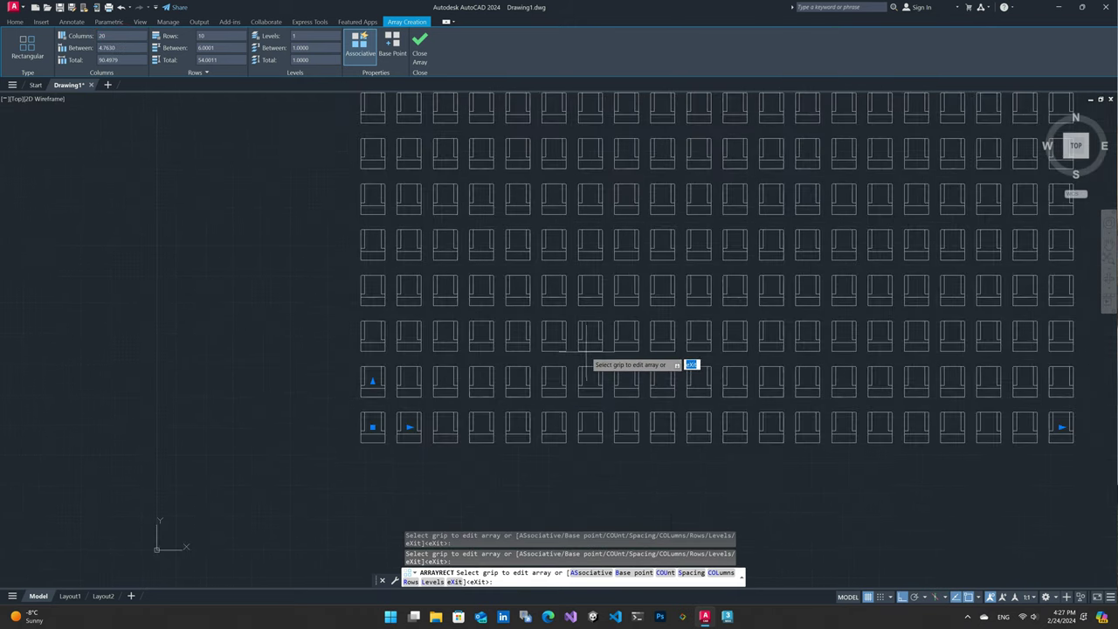
middle_click_drag(698, 393, 573, 457)
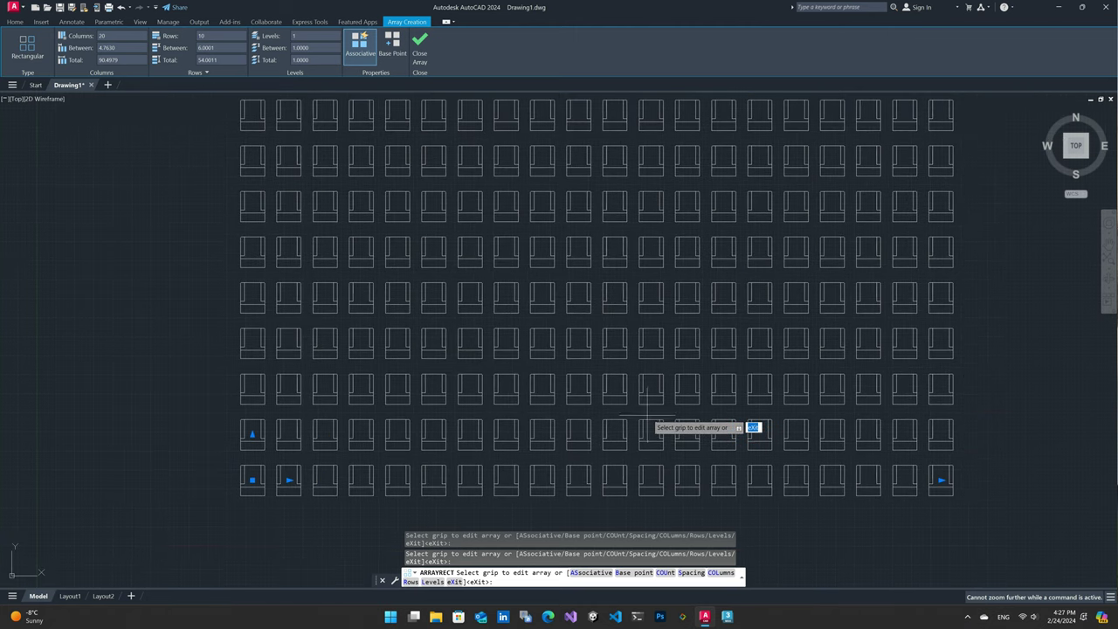
key("Escape")
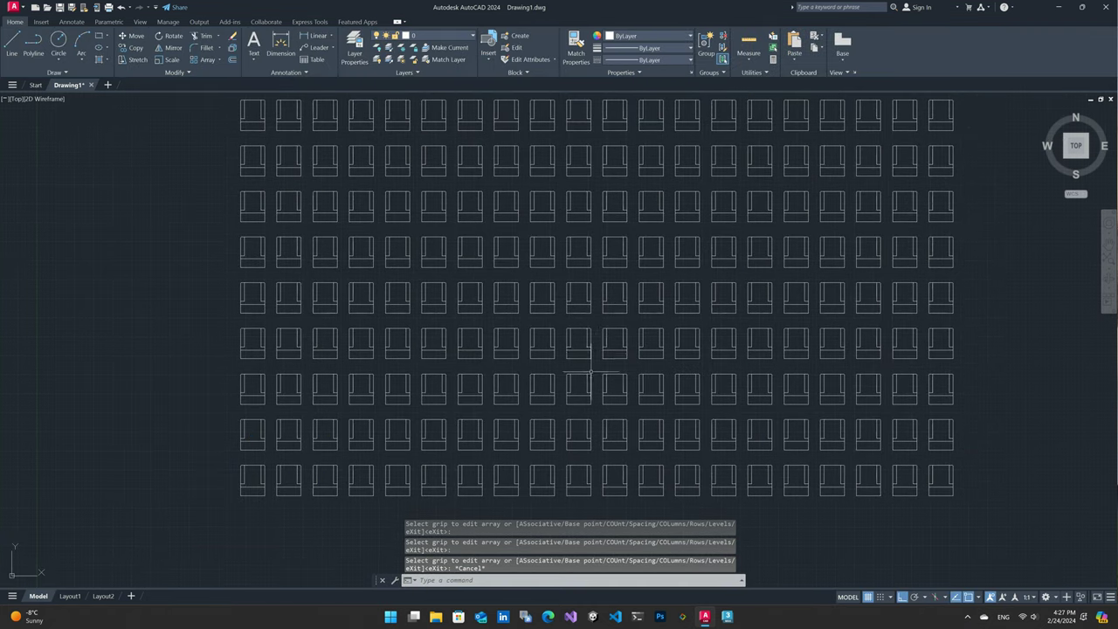
Drag the array's row and column grips to reduce the seat grid to 7 rows and 15 columns
middle_click_drag(590, 374, 538, 384)
scroll(590, 363, "down", 6)
scroll(589, 362, "up", 3)
scroll(591, 360, "up", 2)
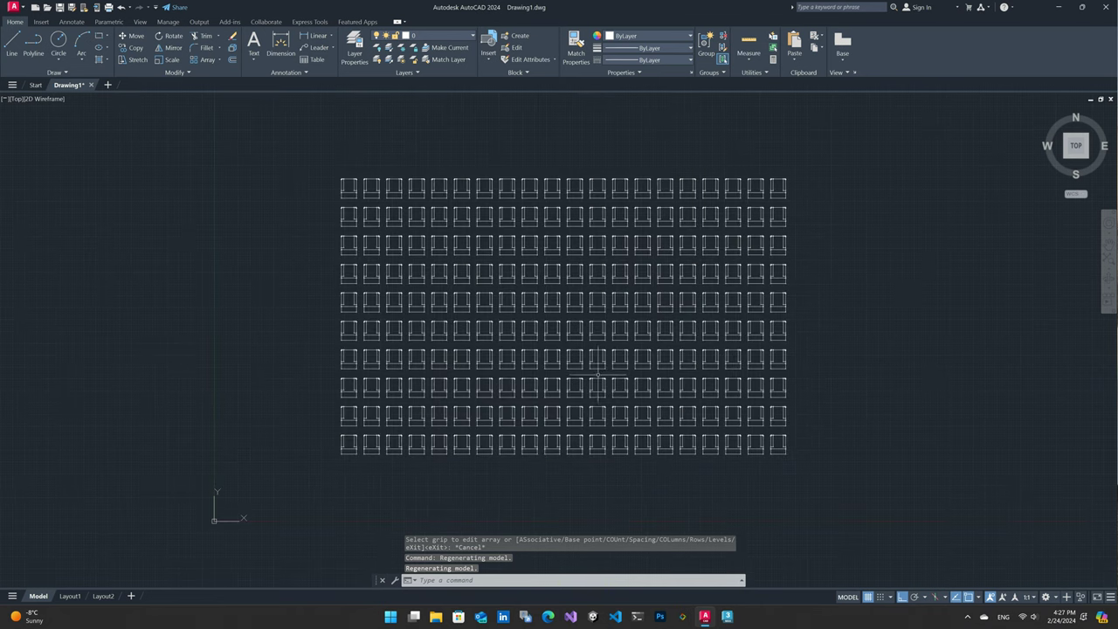
left_click(615, 365)
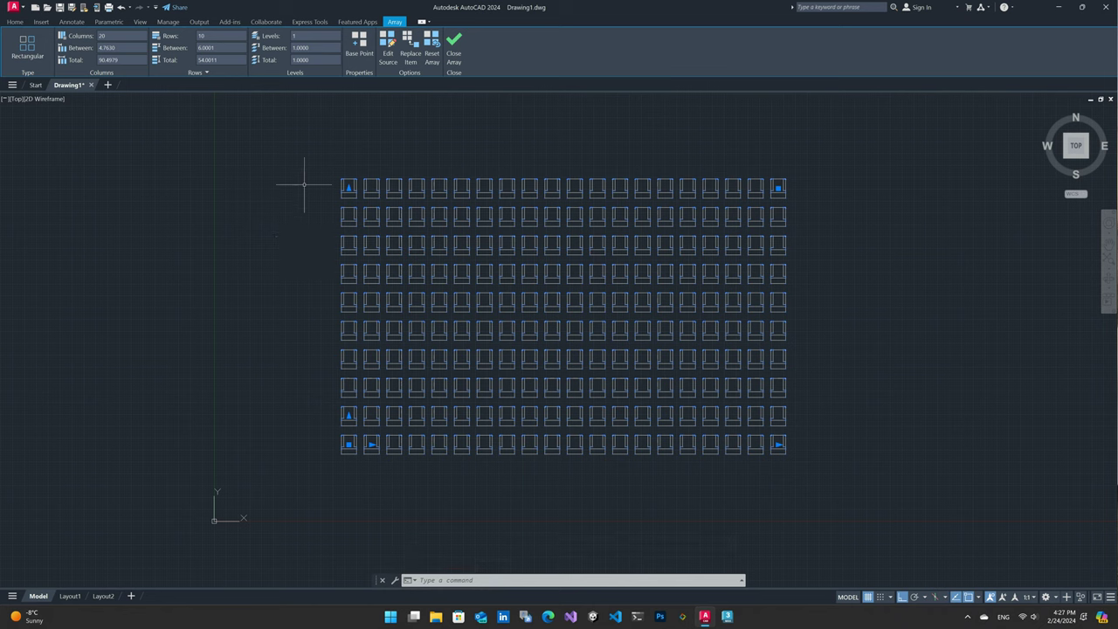
left_click(348, 187)
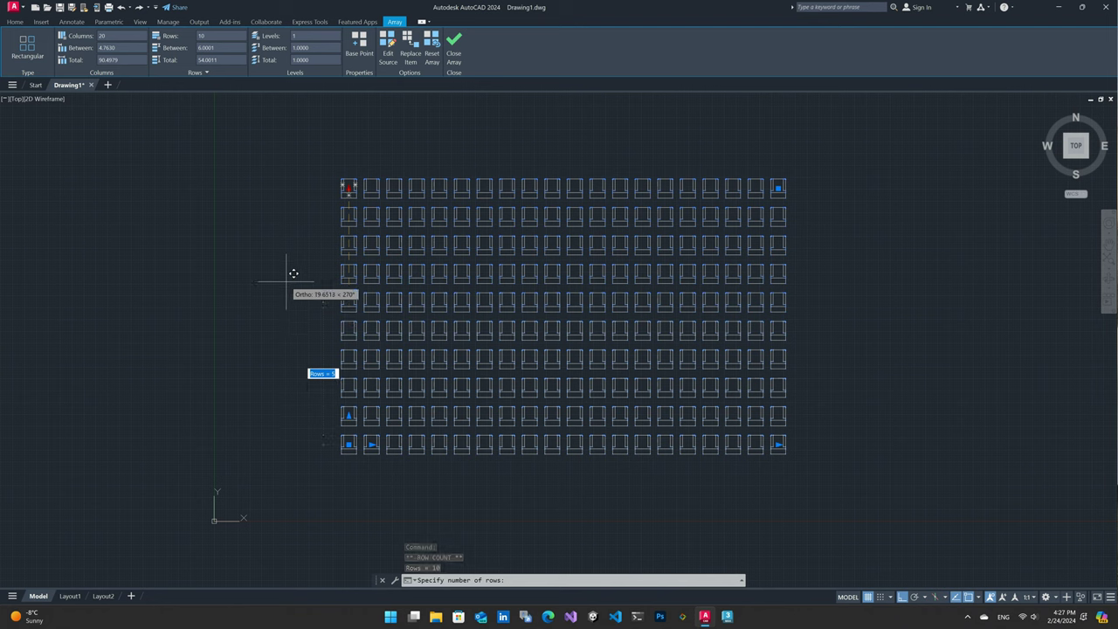
key("F8")
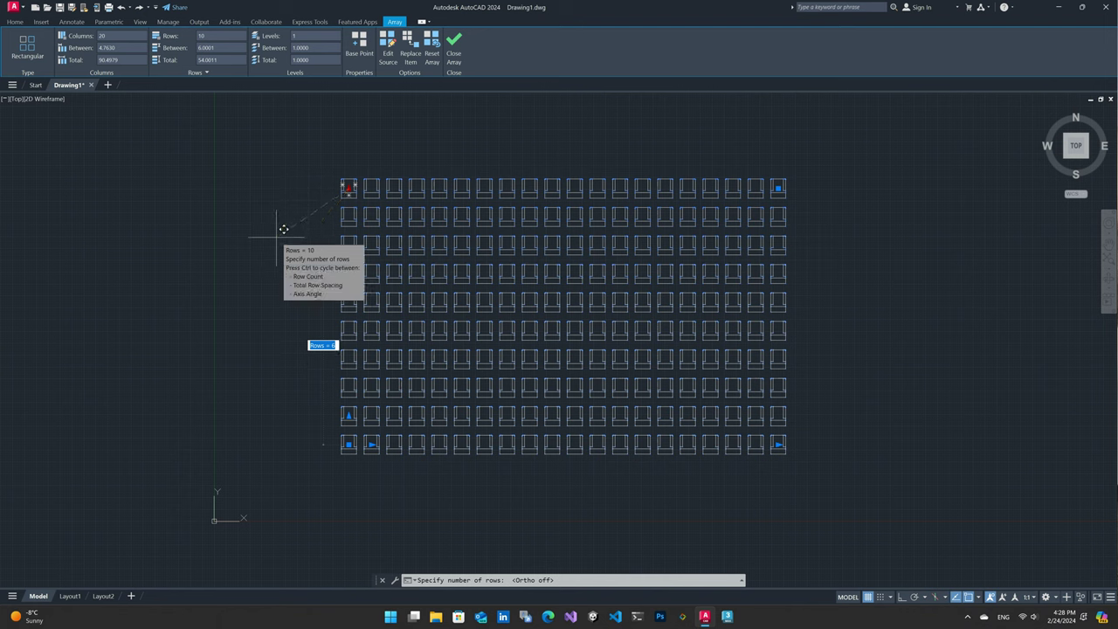
key("Return")
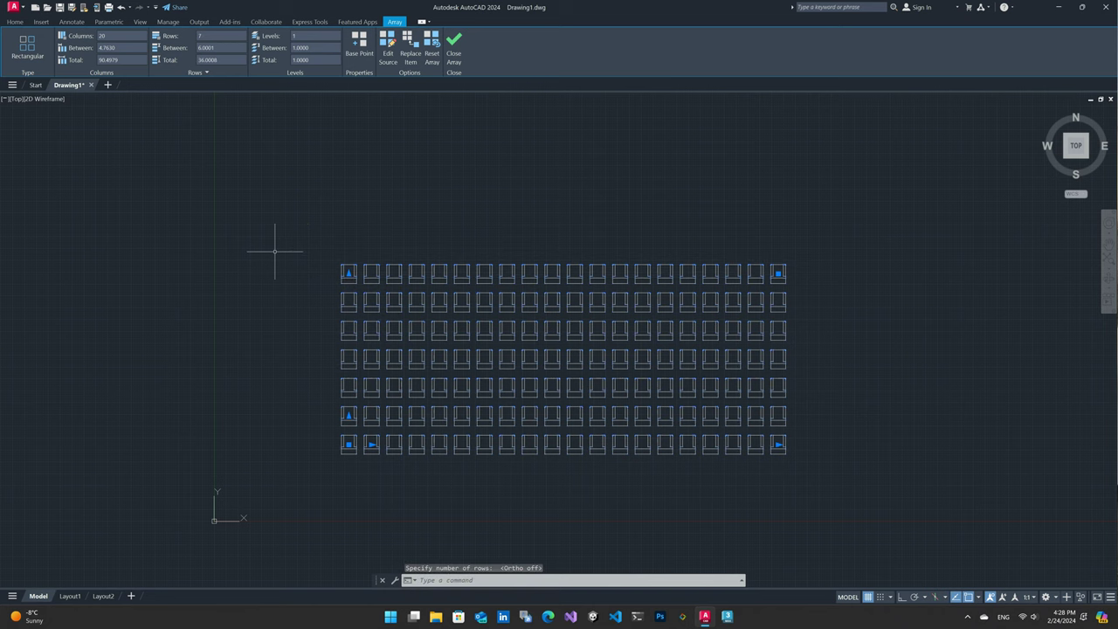
left_click(778, 445)
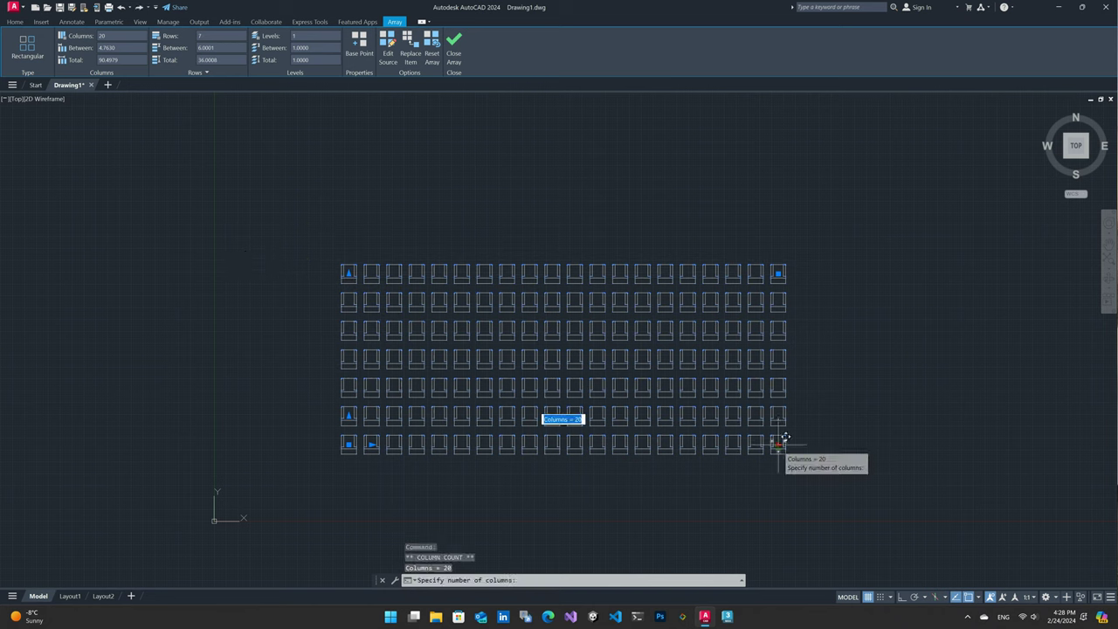
left_click(668, 485)
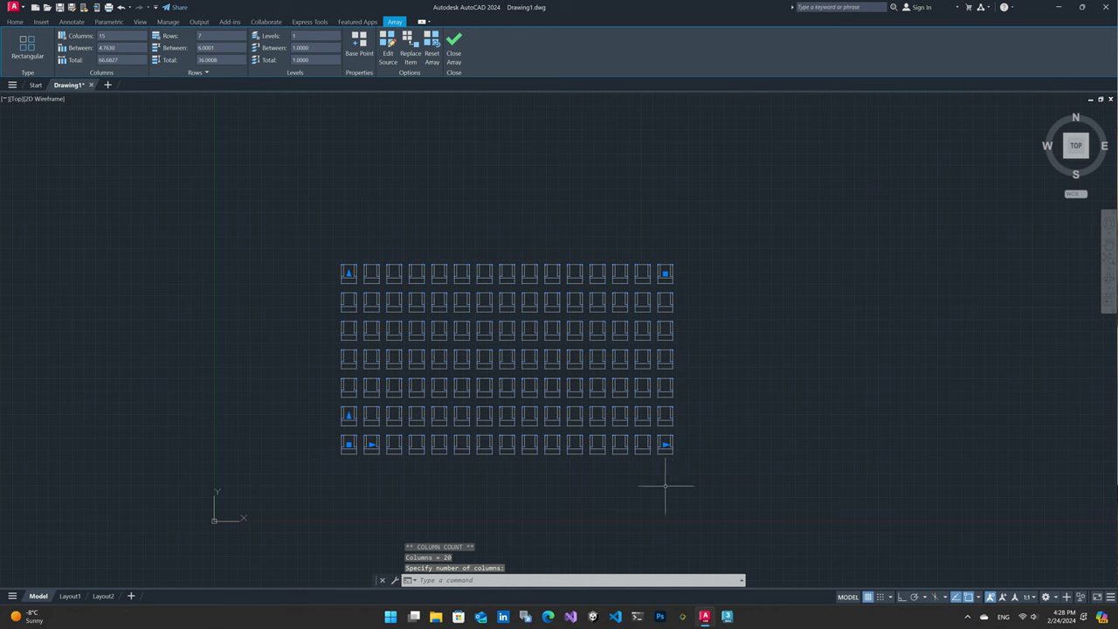
key("Escape")
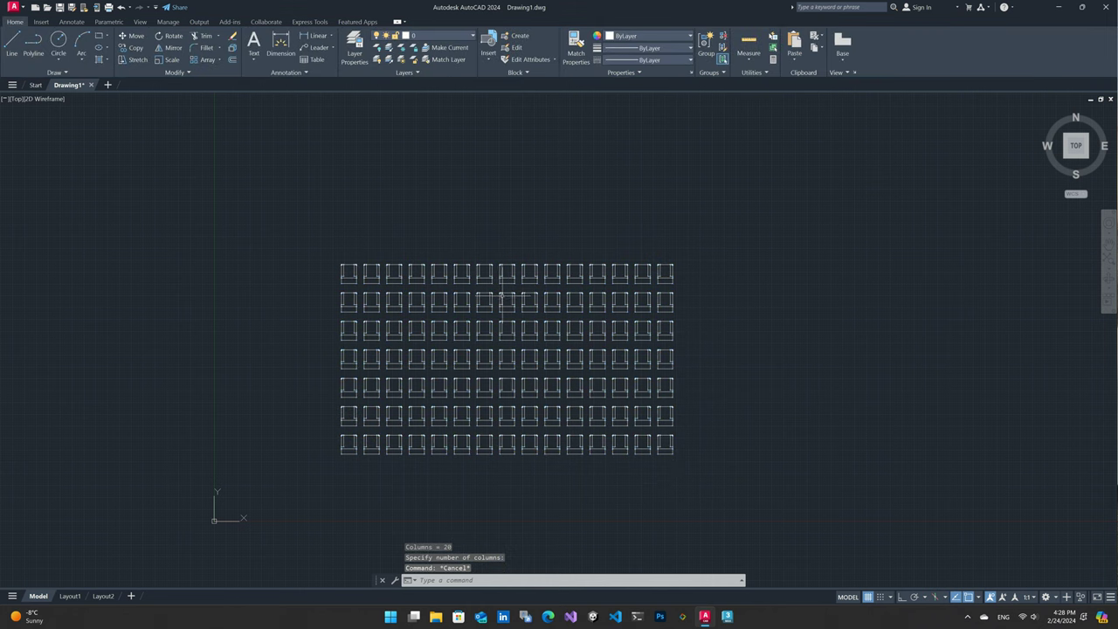
Set Rows Between to 7 and Columns Between to 3.5 for the chair array
left_click(505, 295)
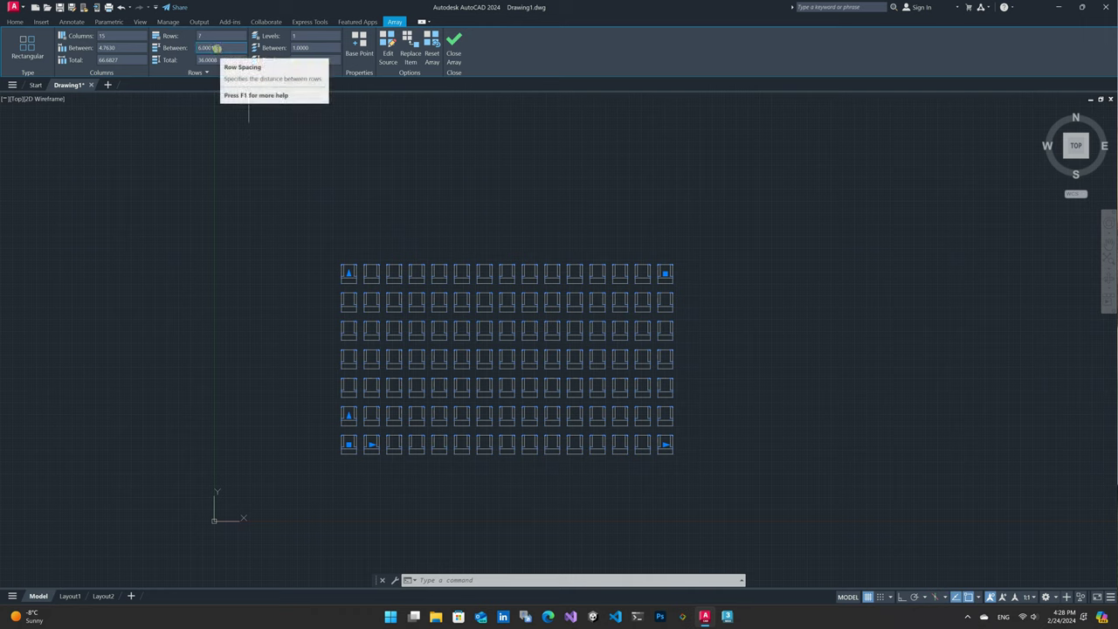
left_click(217, 48)
type("4")
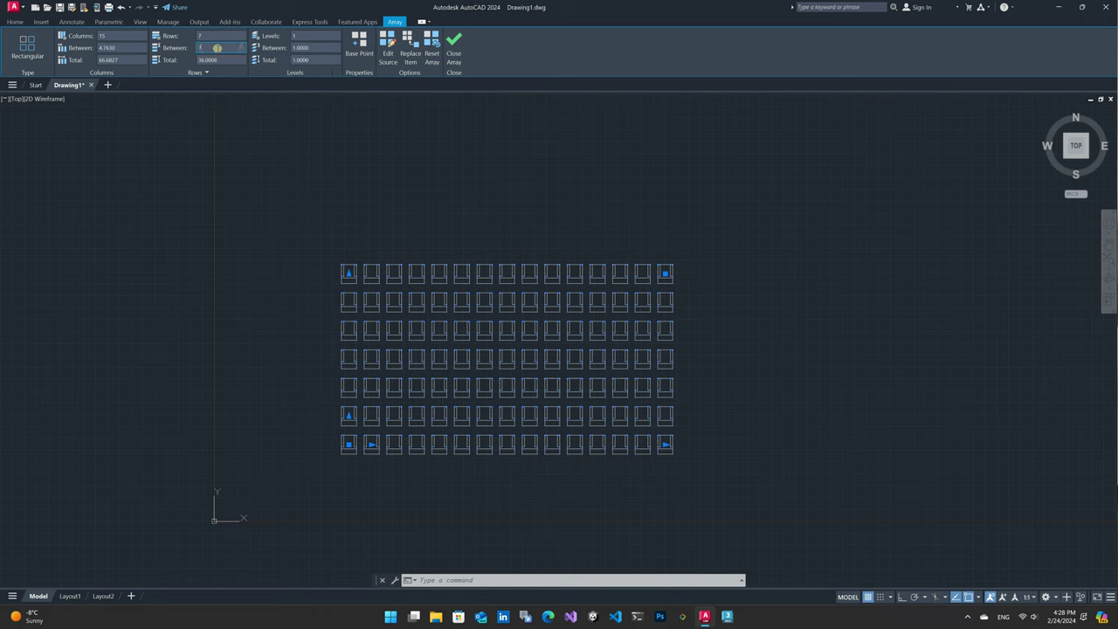
key("Return")
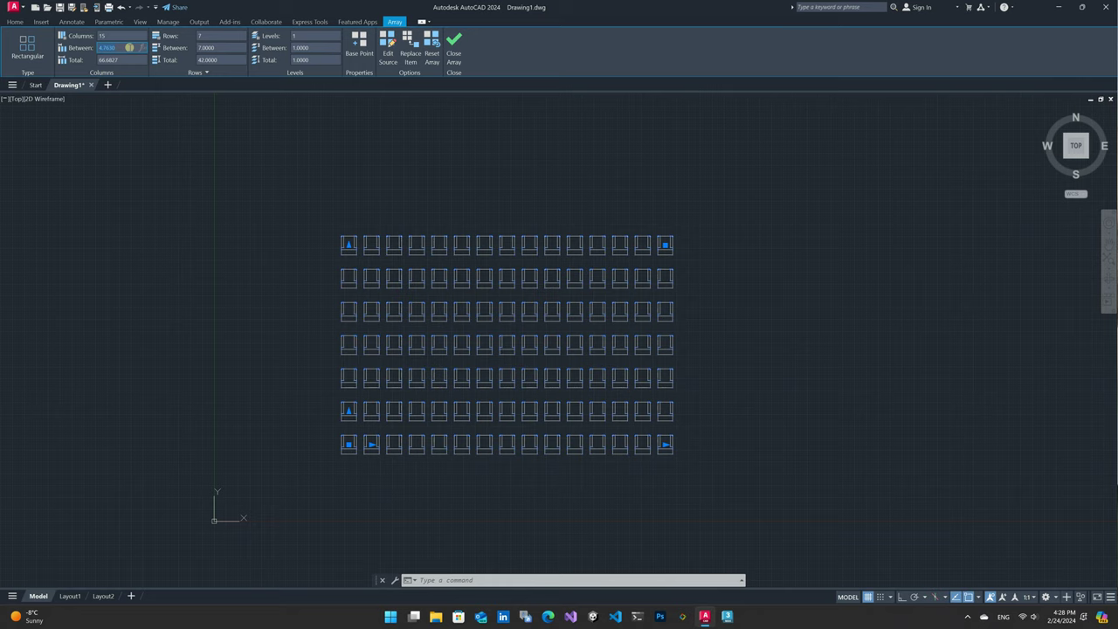
type("3.5000")
key("Return")
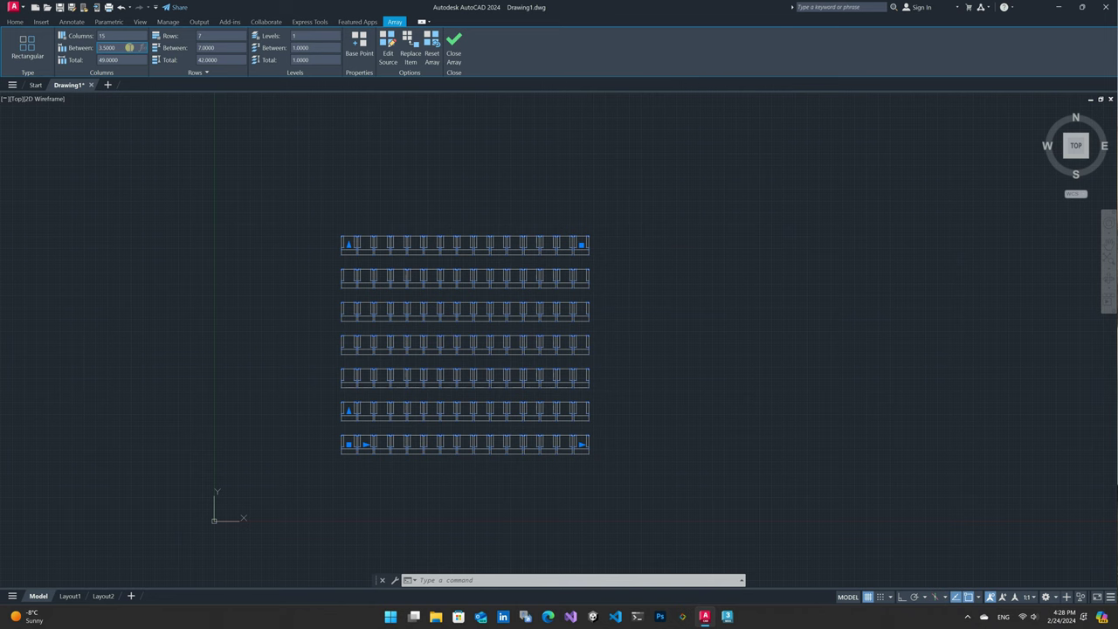
key("Escape")
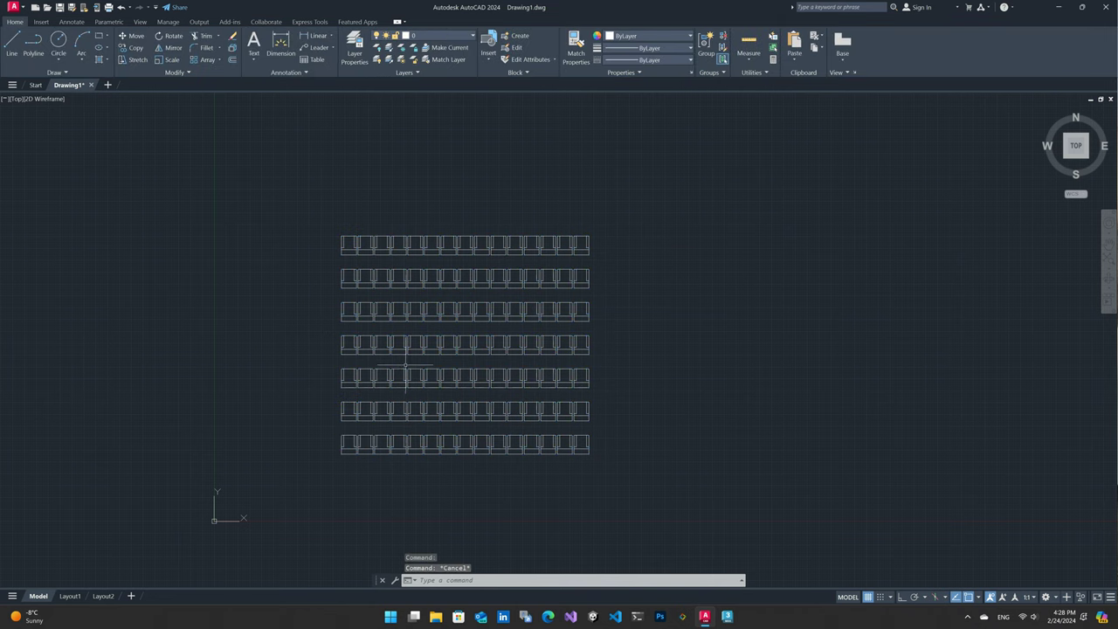
Run DIST between matching points on chairs in adjacent rows, reading 7.0000
scroll(402, 354, "up", 2)
scroll(417, 361, "up", 2)
scroll(411, 332, "down", 1)
scroll(405, 304, "down", 1)
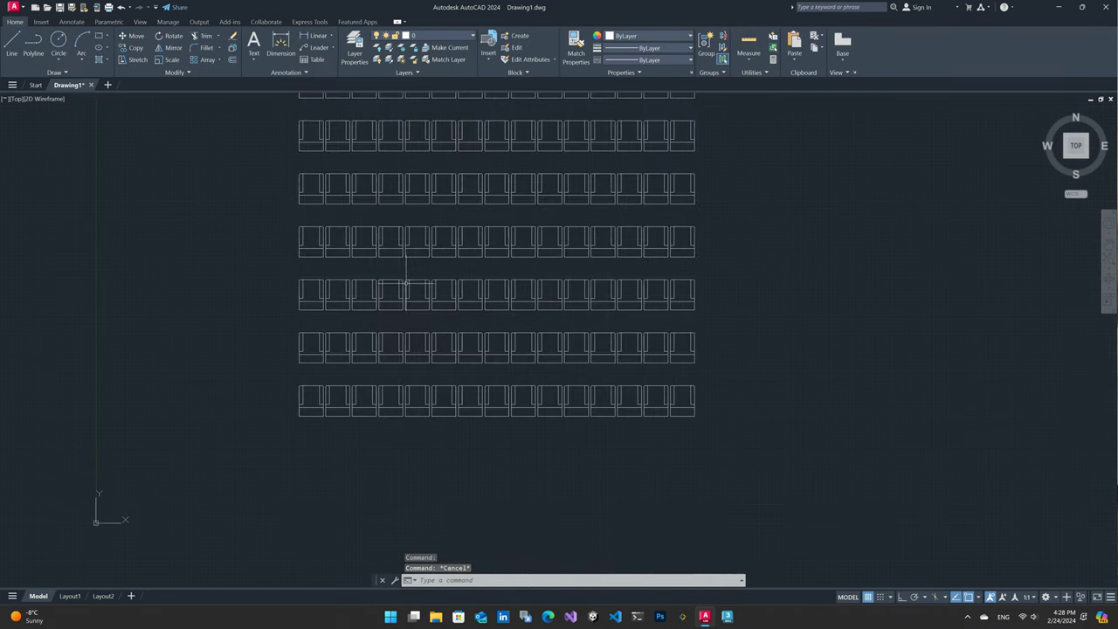
middle_click_drag(464, 324, 394, 346)
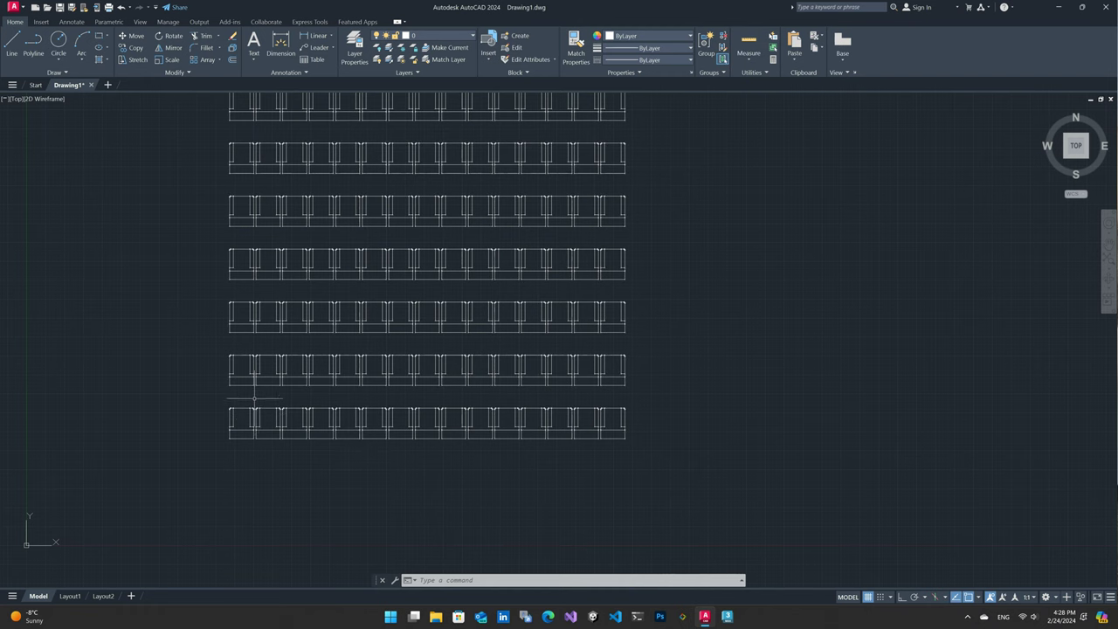
mouse_move(169, 379)
middle_mouse_down()
mouse_move(247, 465)
mouse_move(247, 431)
middle_mouse_up()
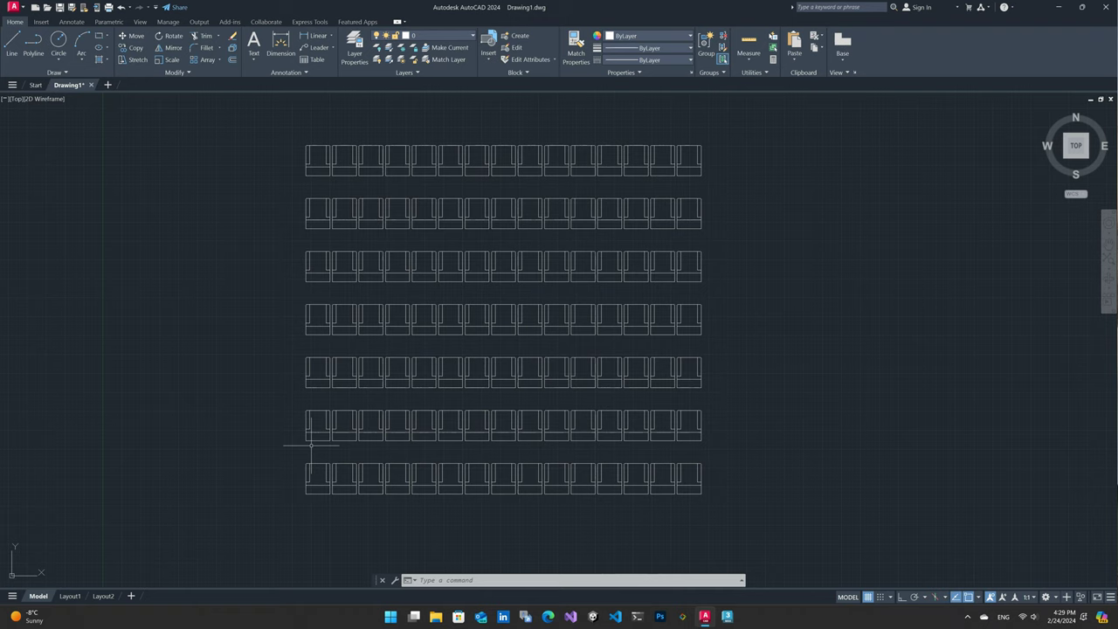
type("di")
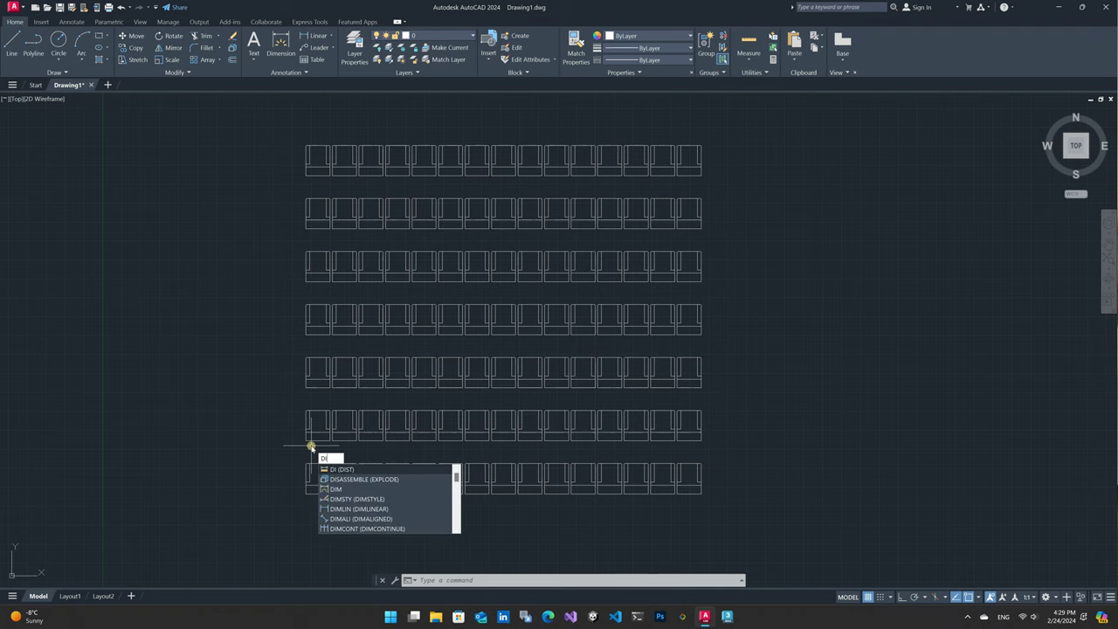
key("Return")
scroll(309, 471, "up", 4)
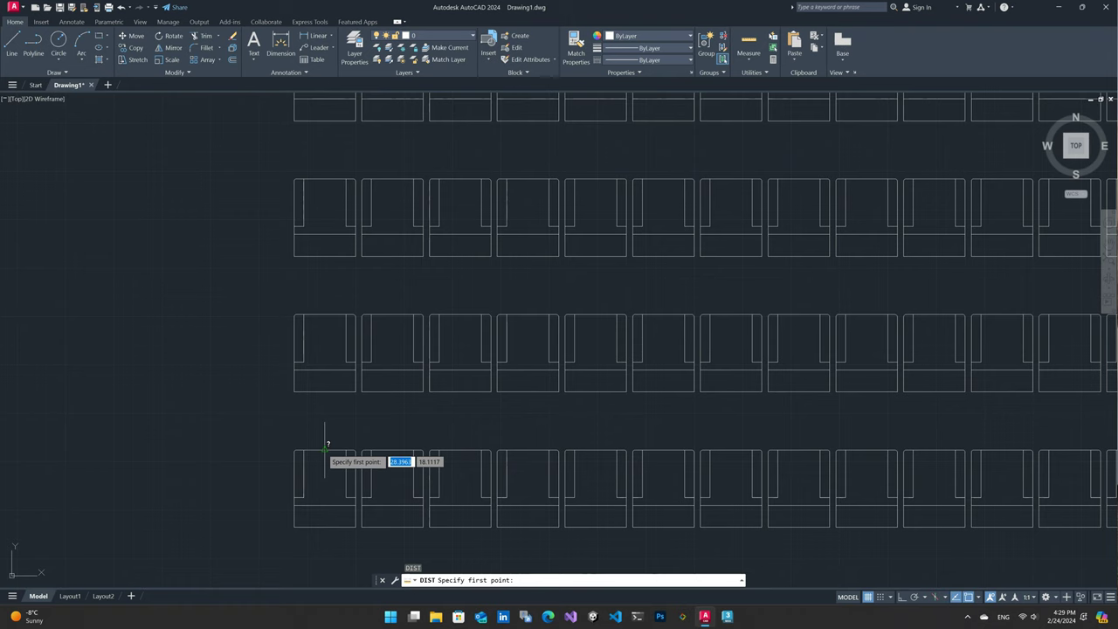
left_click(325, 449)
left_click(325, 313)
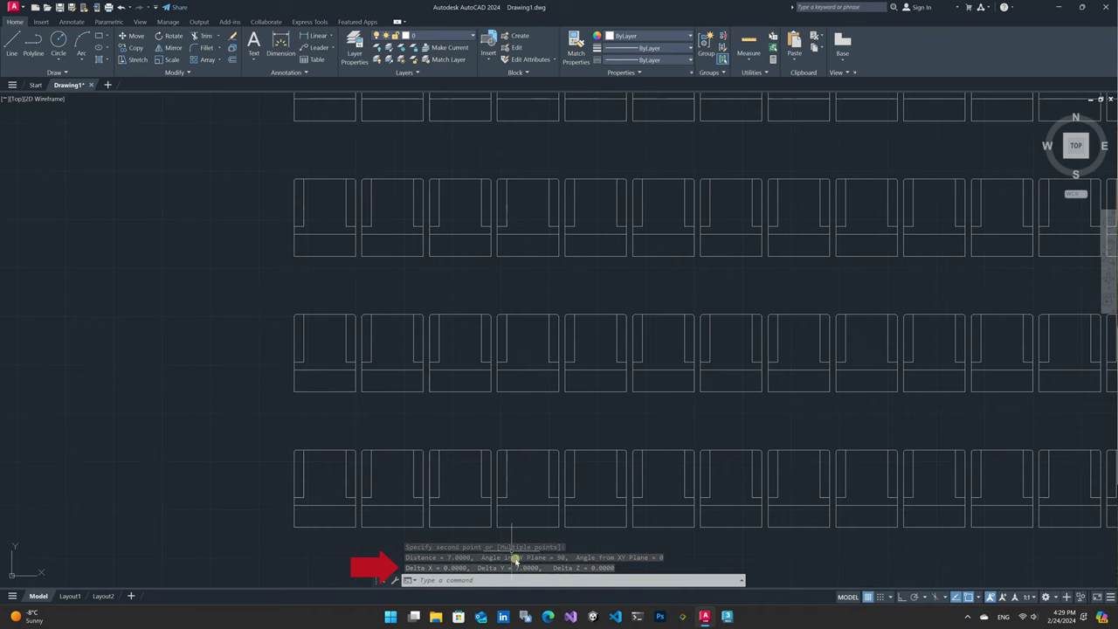
key("Escape")
scroll(384, 418, "down", 4)
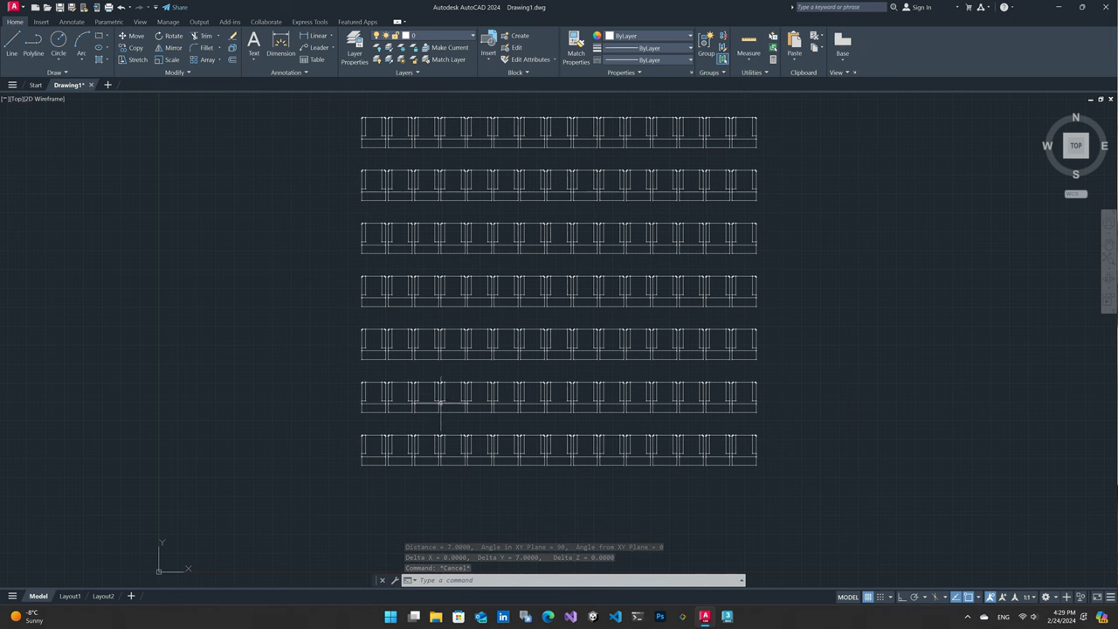
Set the chair array's Rows Total to 40 and Columns Total to 48, then deselect it
left_click(439, 394)
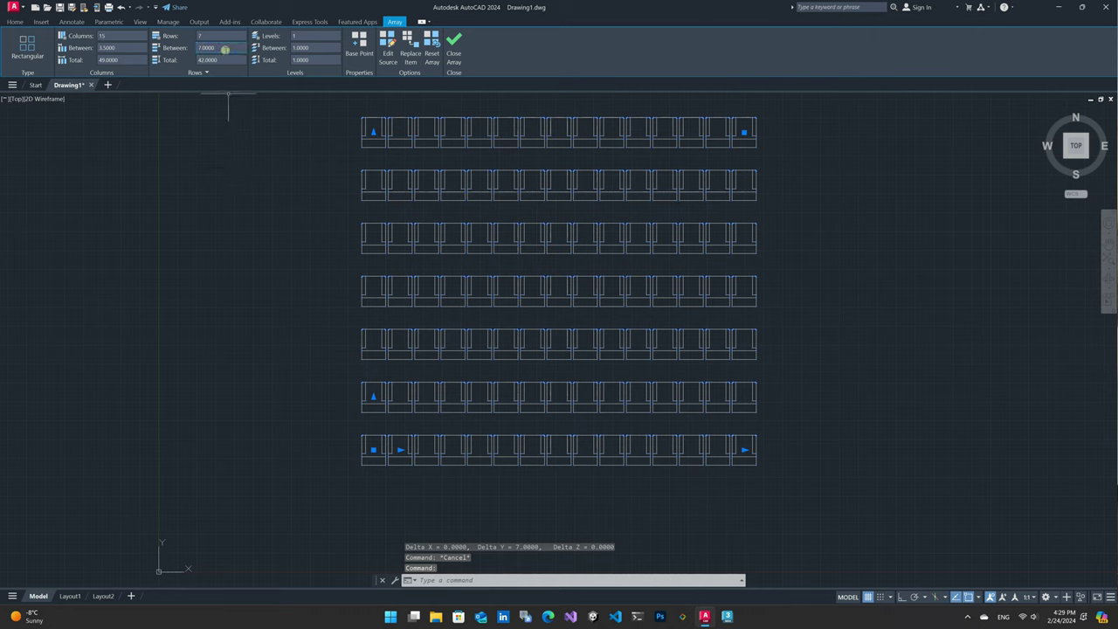
left_click(126, 42)
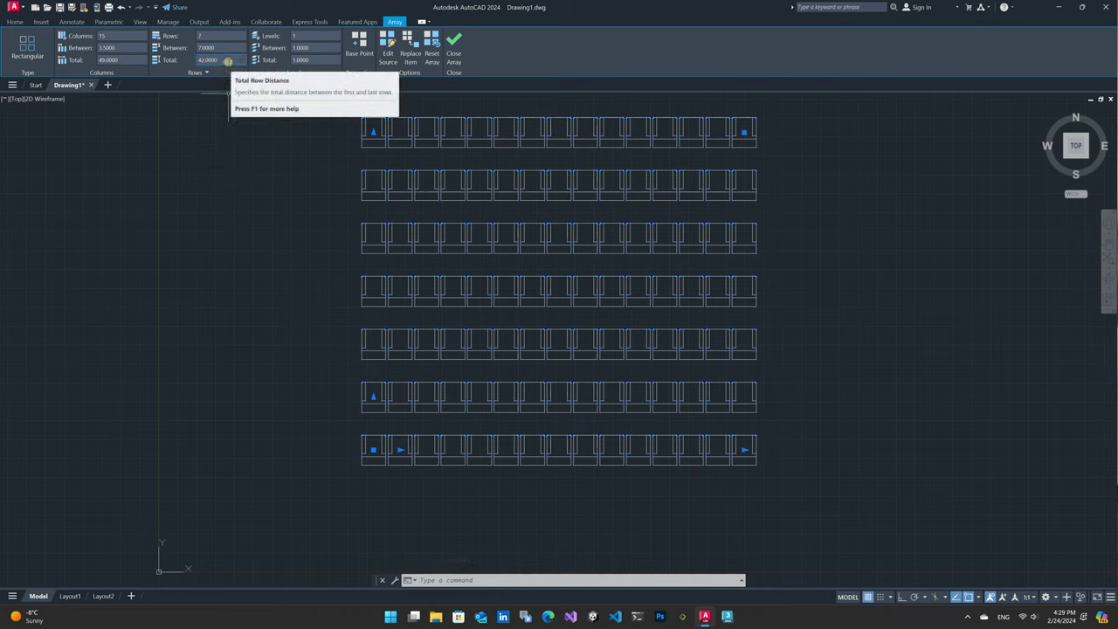
left_click(227, 61)
type("40")
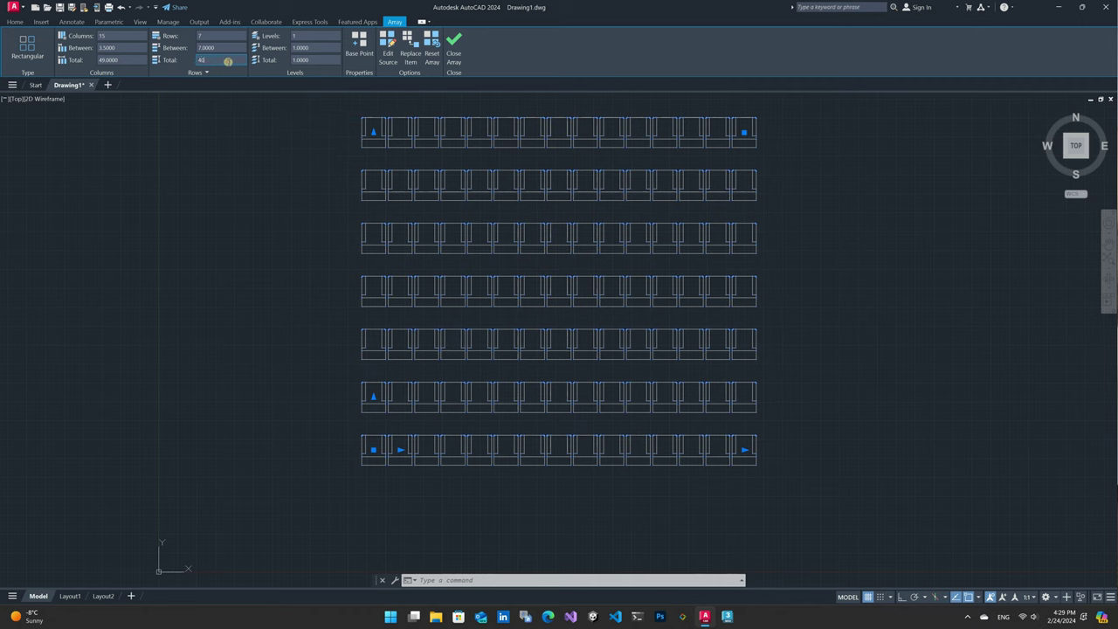
key("Return")
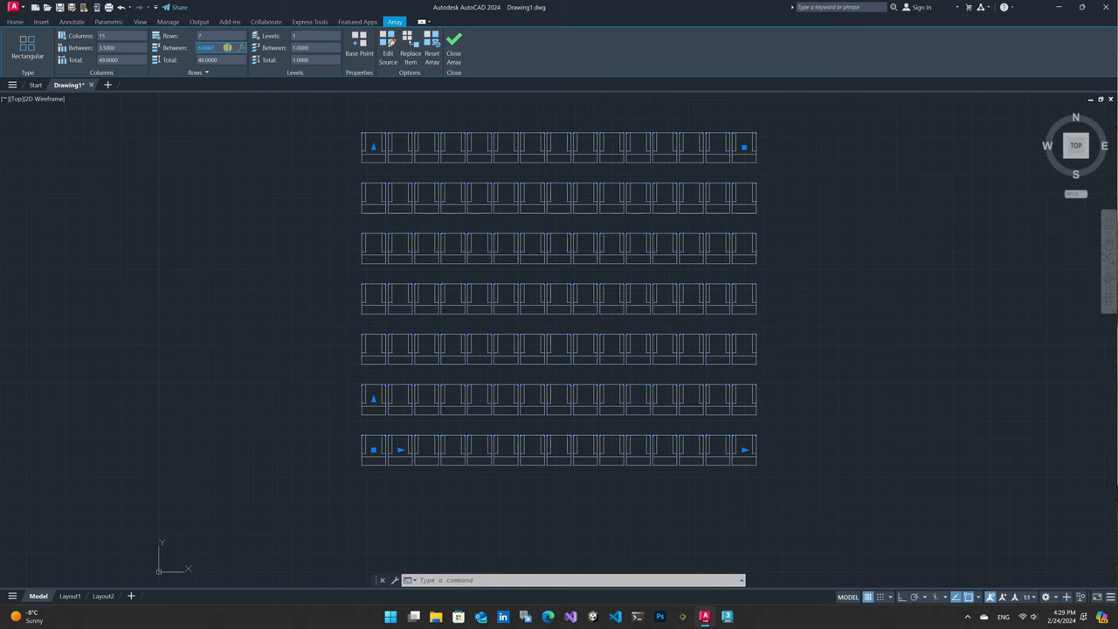
left_click(134, 61)
type("48")
key("Return")
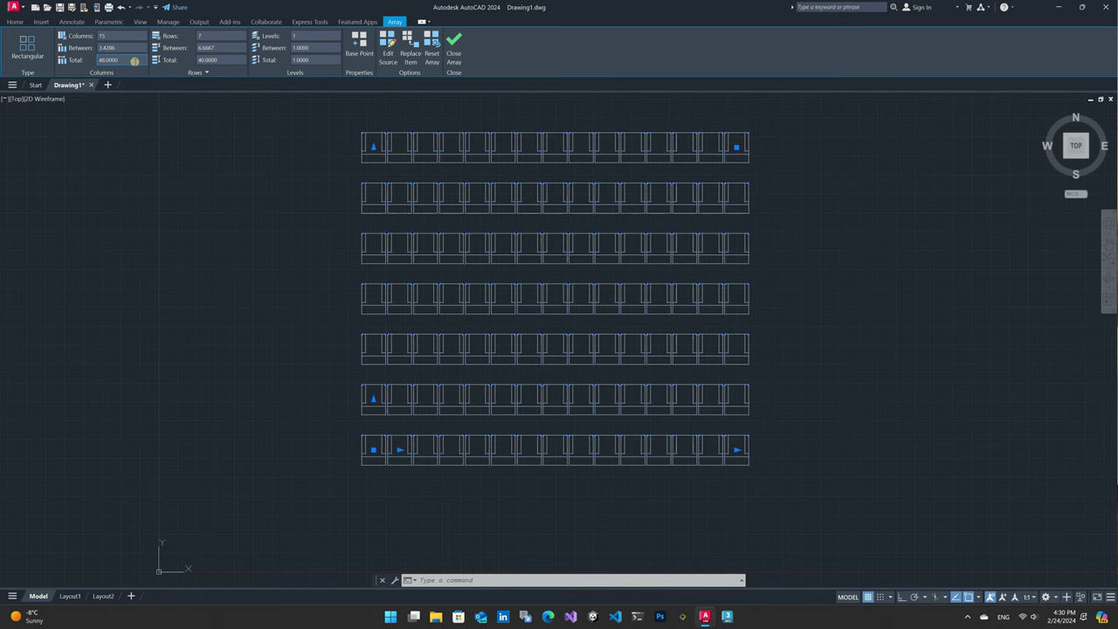
left_click(315, 209)
key("Escape")
key("Escape")
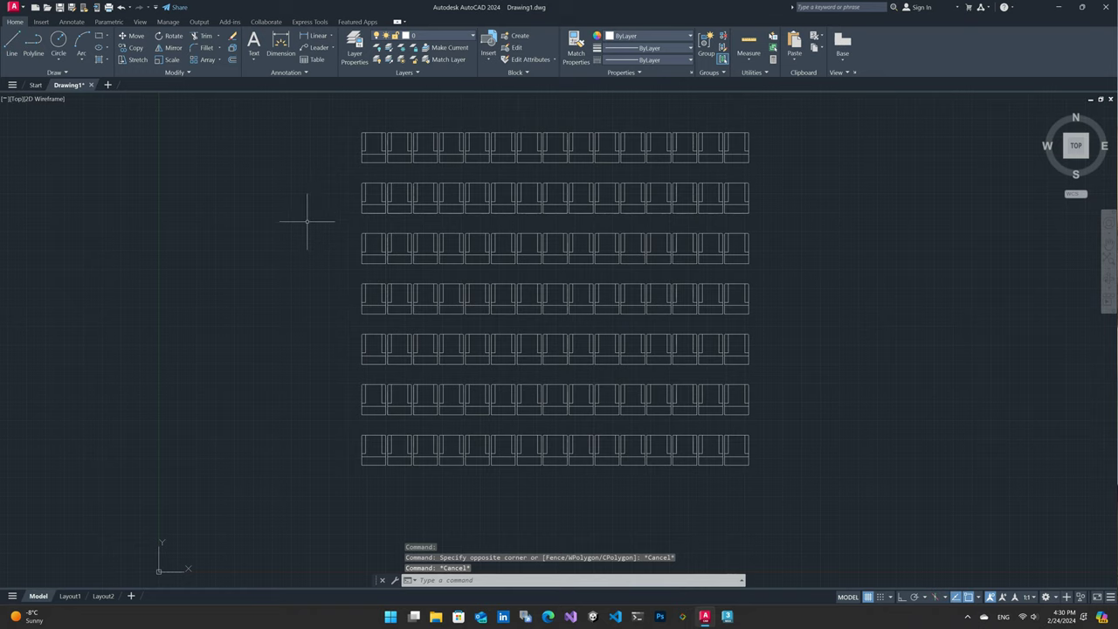
Zoom in and measure the 0.2532 gap between two neighbouring chairs with DIST
scroll(393, 454, "up", 6)
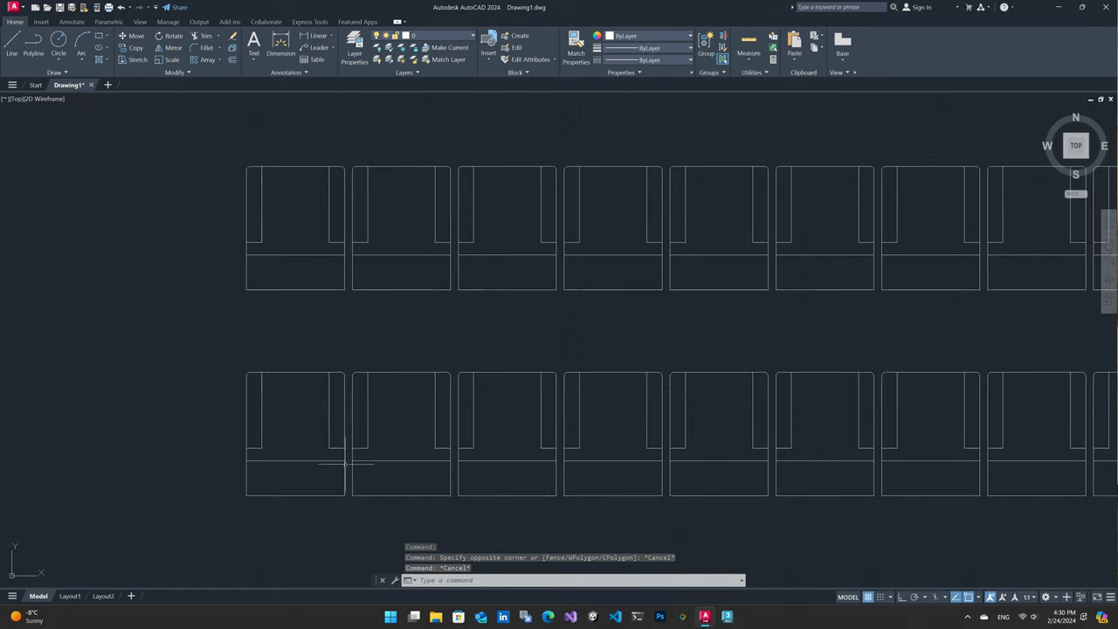
scroll(340, 466, "up", 2)
middle_click_drag(309, 474, 320, 417)
type("dist")
key("Return")
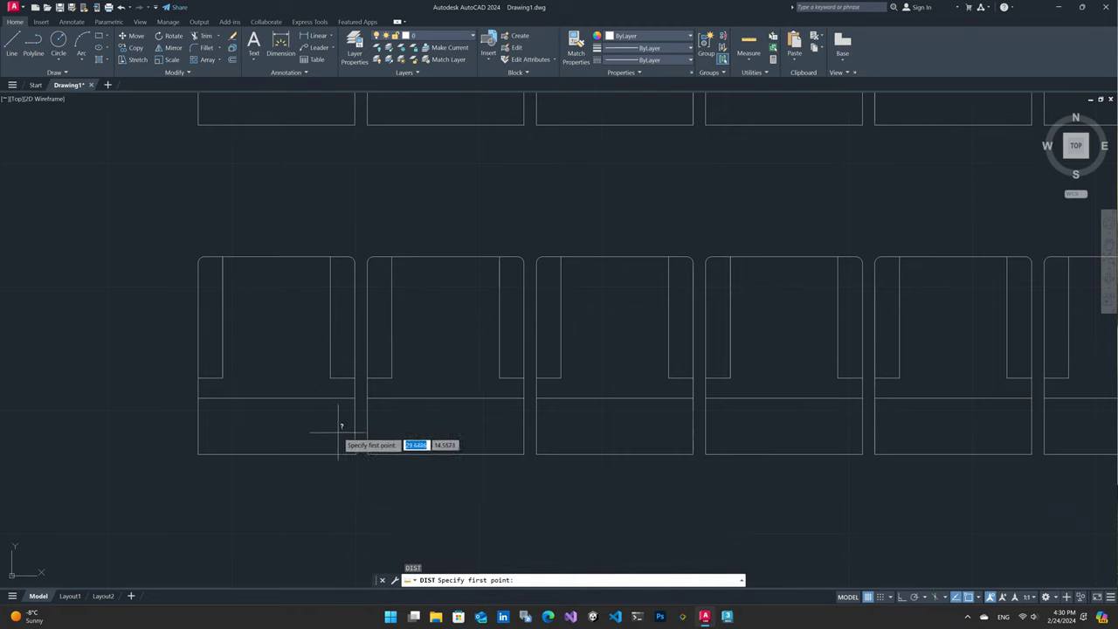
left_click(355, 453)
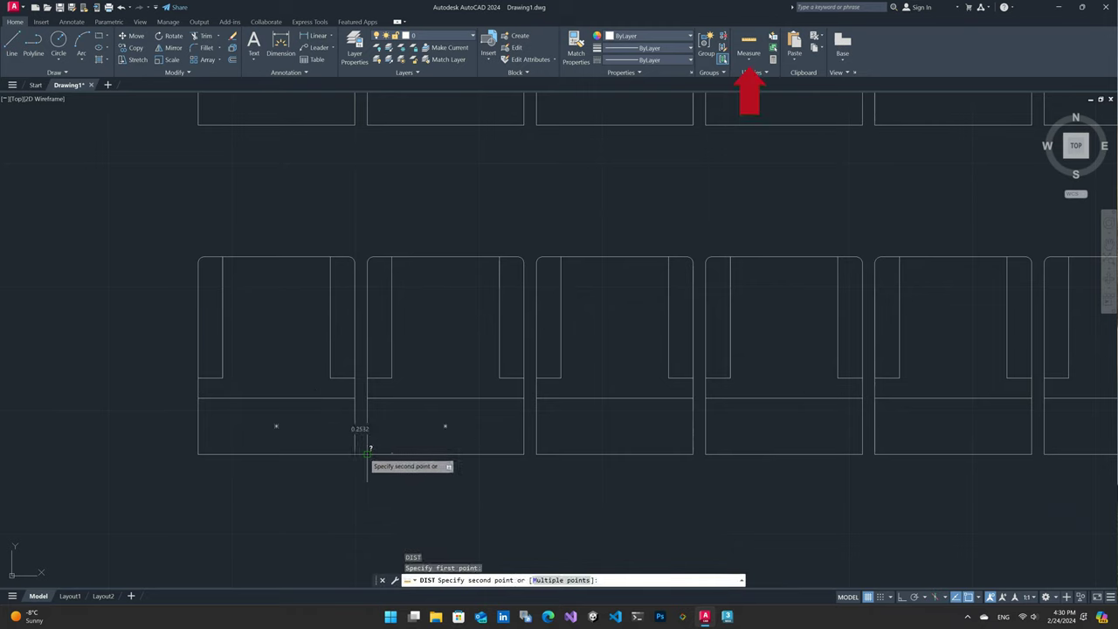
left_click(367, 454)
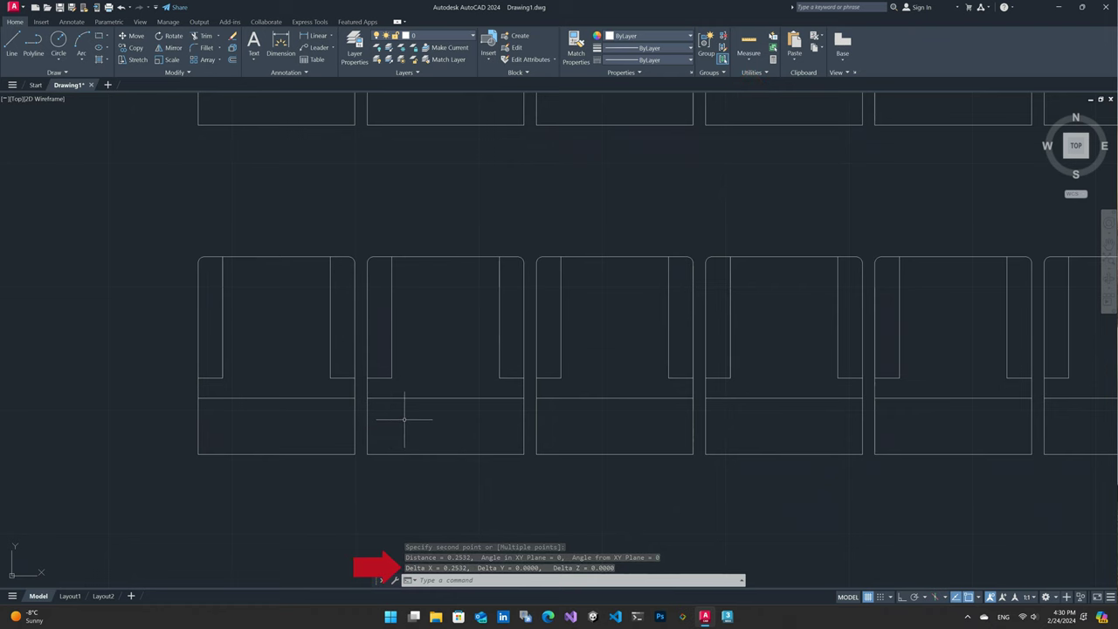
Zoom out to the full seat grid and select the chair array to show its settings
scroll(405, 419, "down", 2)
scroll(404, 419, "down", 2)
scroll(405, 419, "down", 2)
scroll(404, 411, "down", 2)
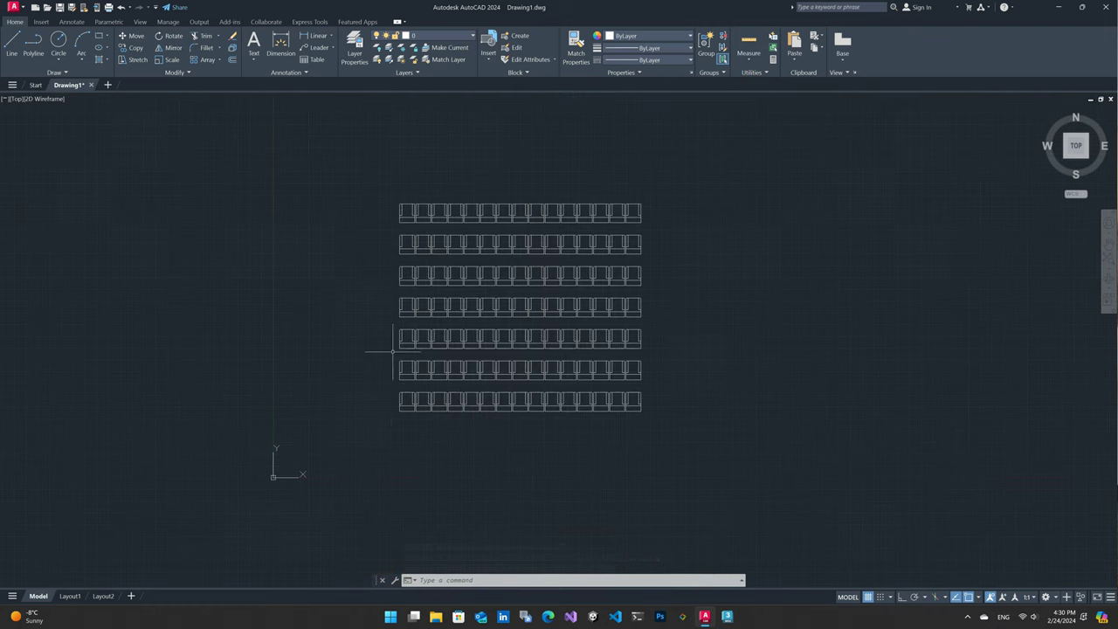
middle_click_drag(393, 354, 334, 386)
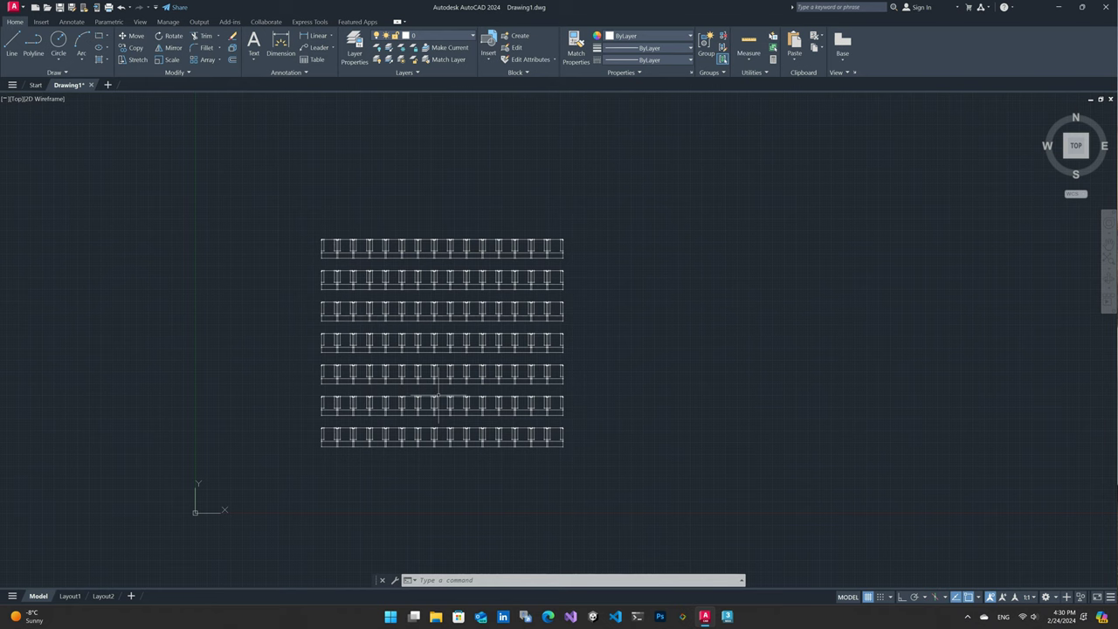
scroll(413, 388, "up", 1)
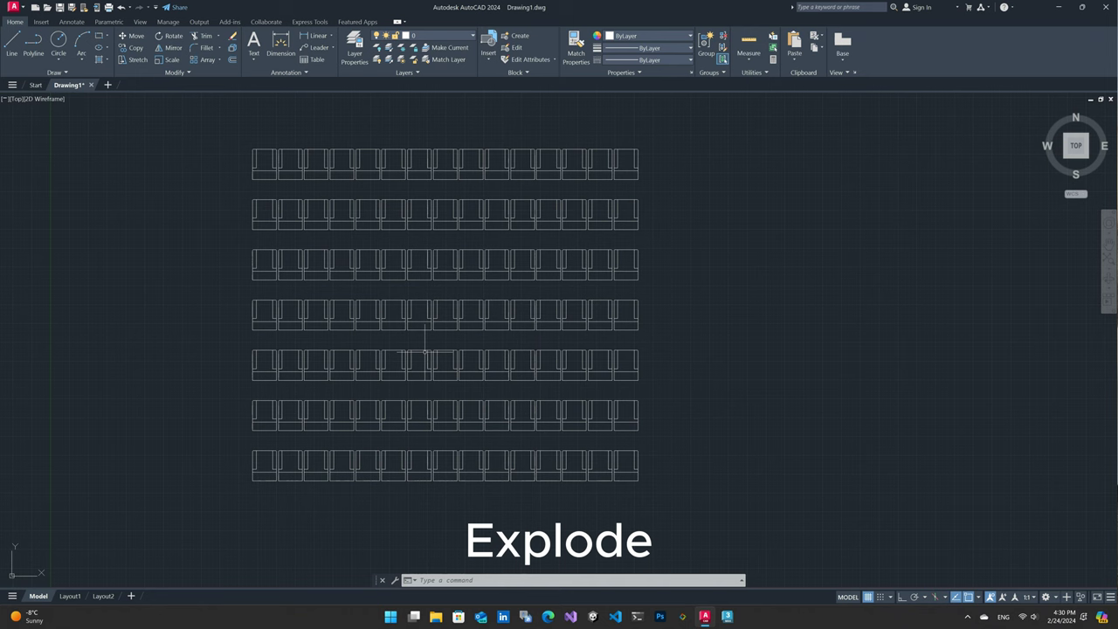
left_click(426, 350)
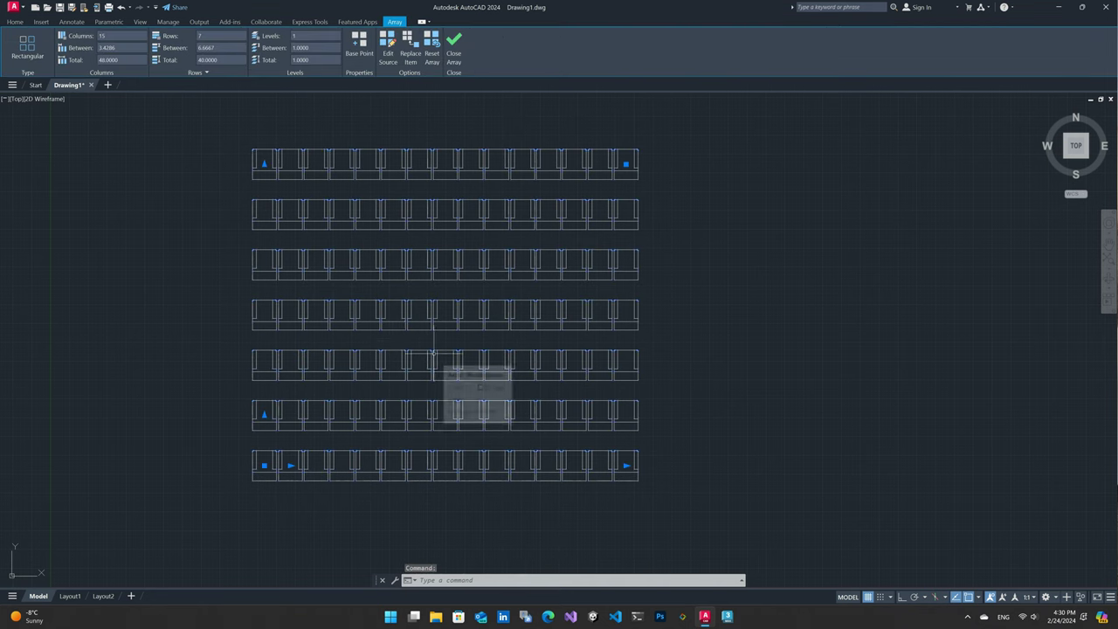
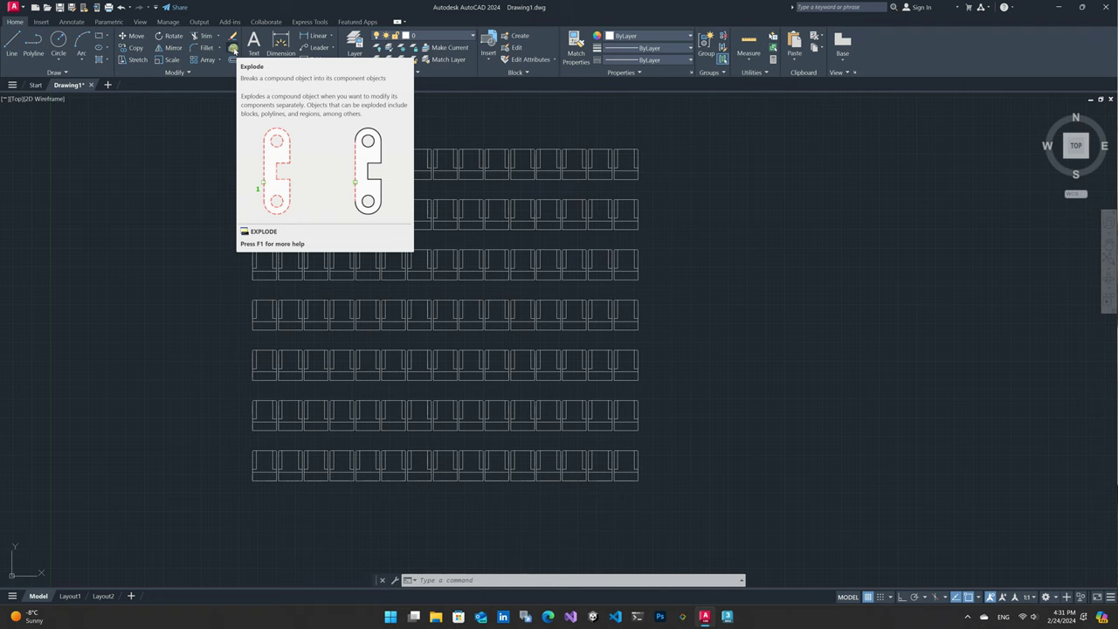
Explode the seven-row chair array into separate individual chair objects
left_click(233, 50)
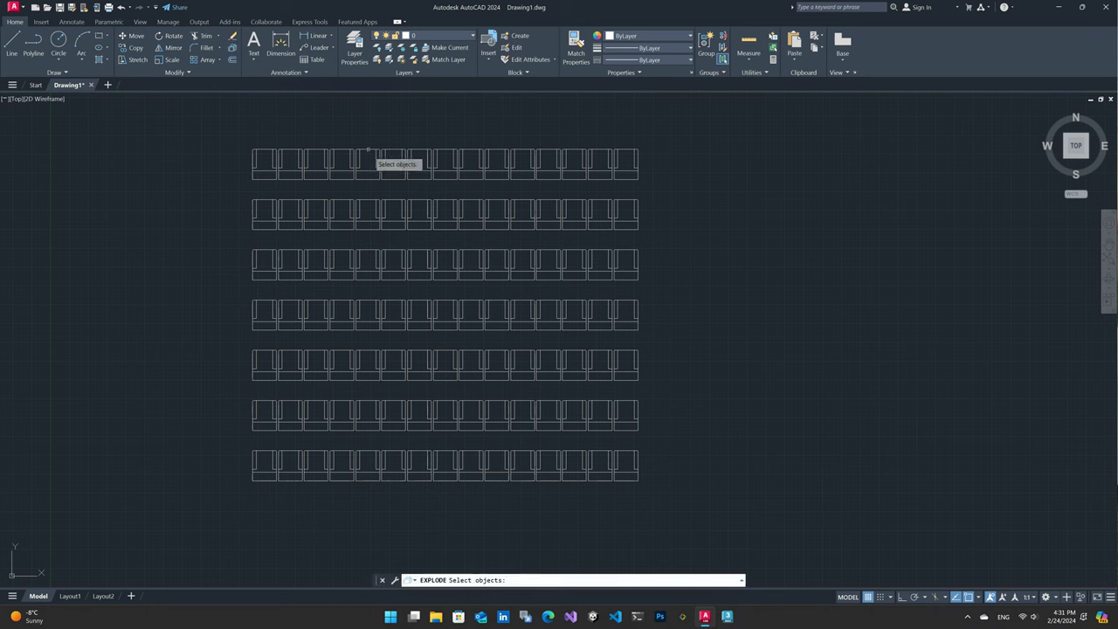
left_click(390, 329)
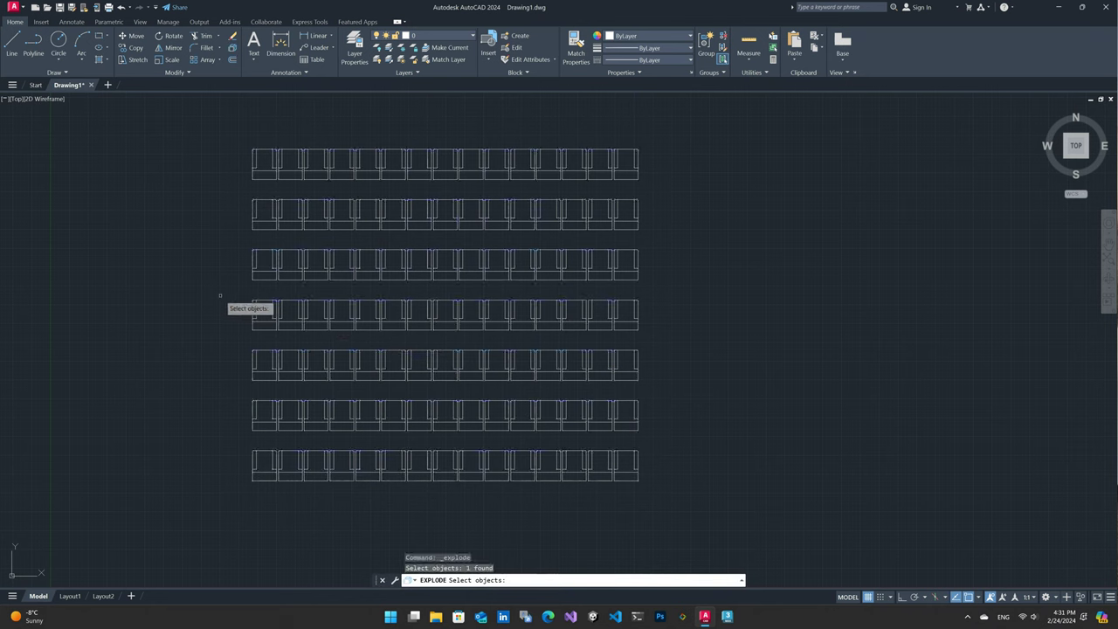
key("Return")
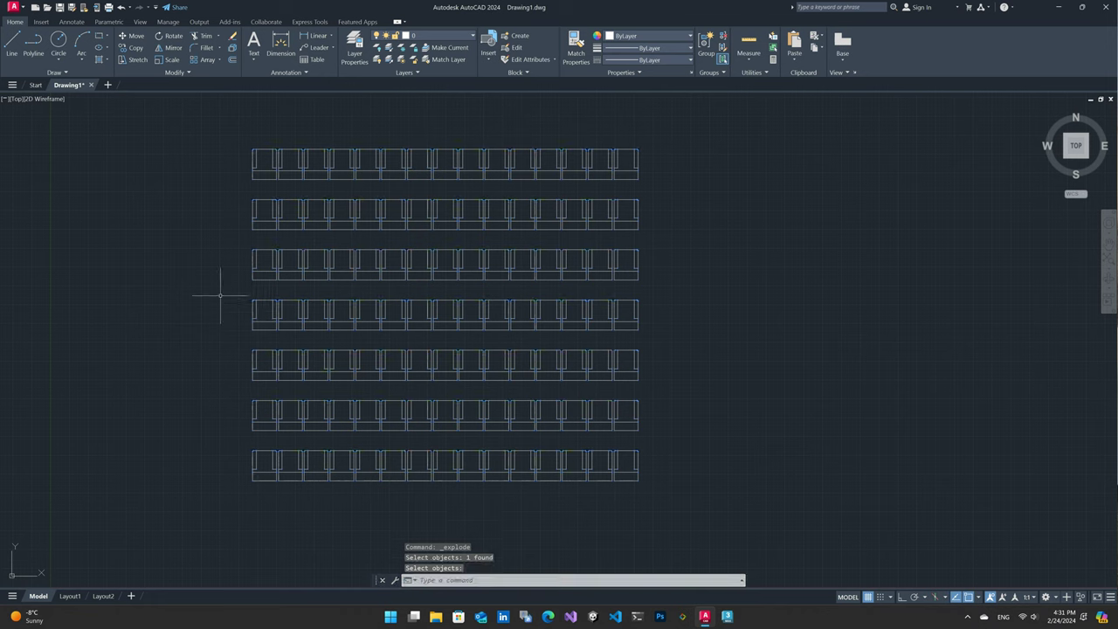
left_click(396, 326)
Erase the three middle chairs of the fourth row with a crossing selection, leaving a gap
left_click(417, 308)
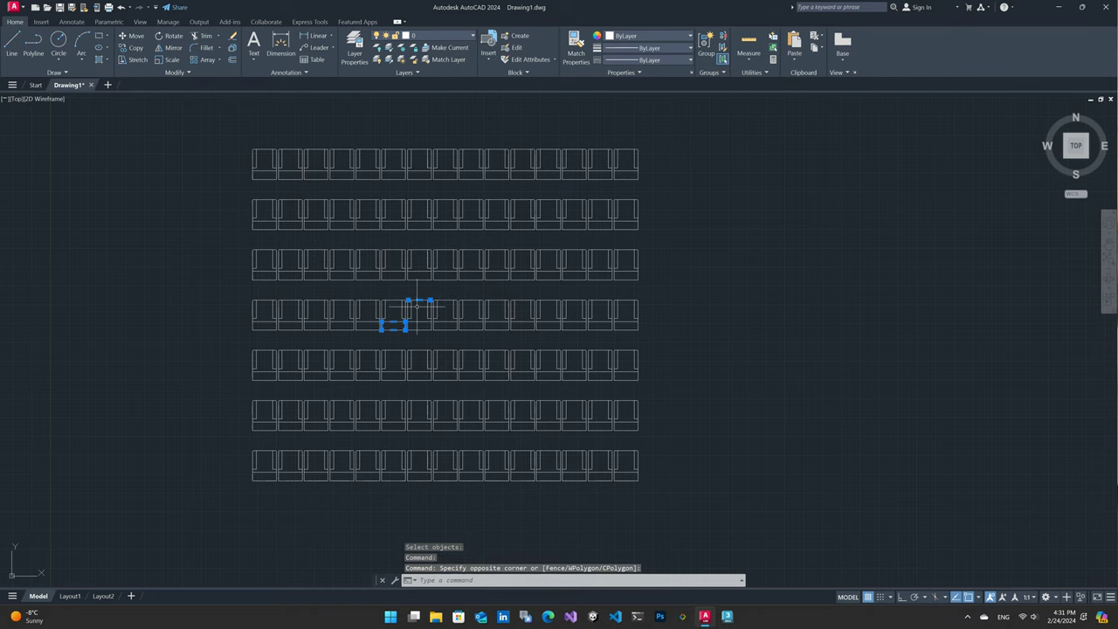
key("Escape")
scroll(410, 324, "up", 3)
left_click(409, 324)
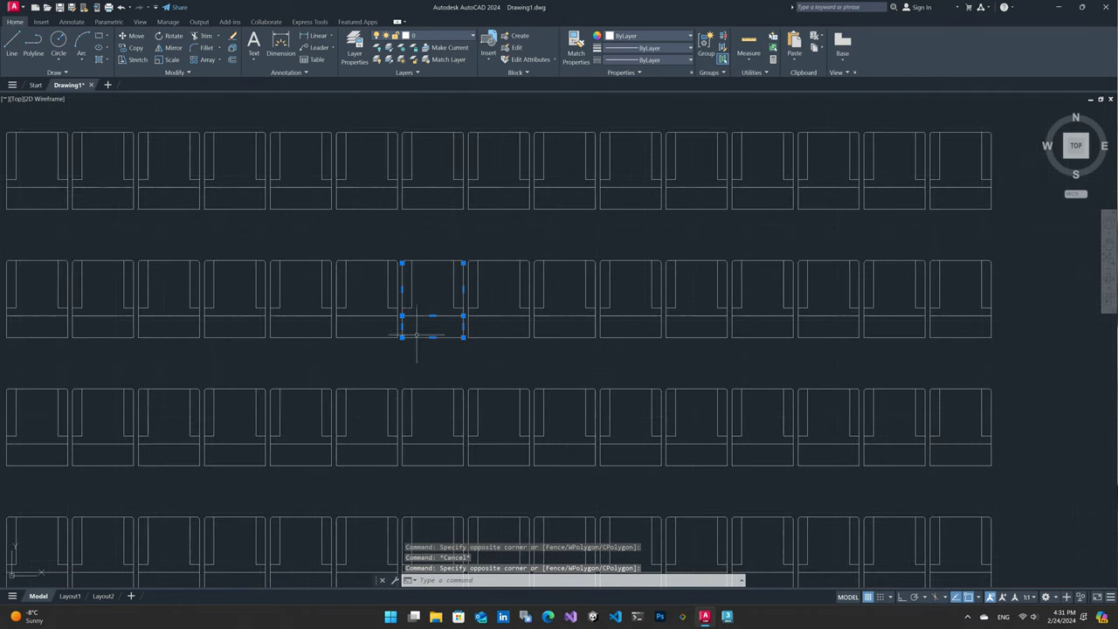
key("Escape")
left_click(476, 306)
key("Escape")
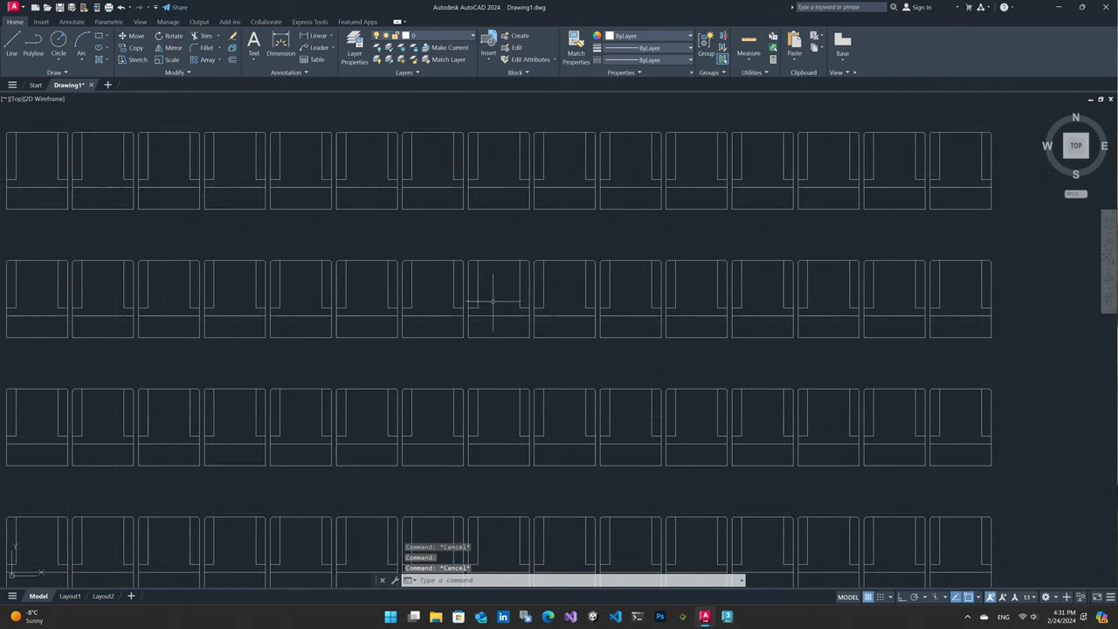
scroll(449, 323, "down", 5)
scroll(452, 332, "up", 4)
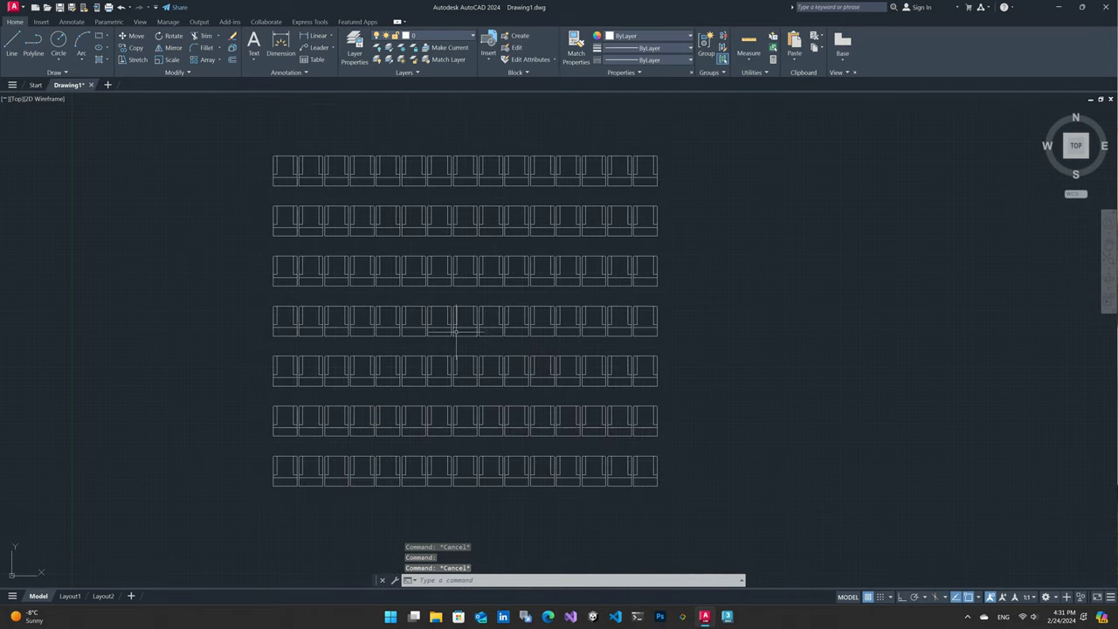
left_click(502, 300)
left_click(429, 346)
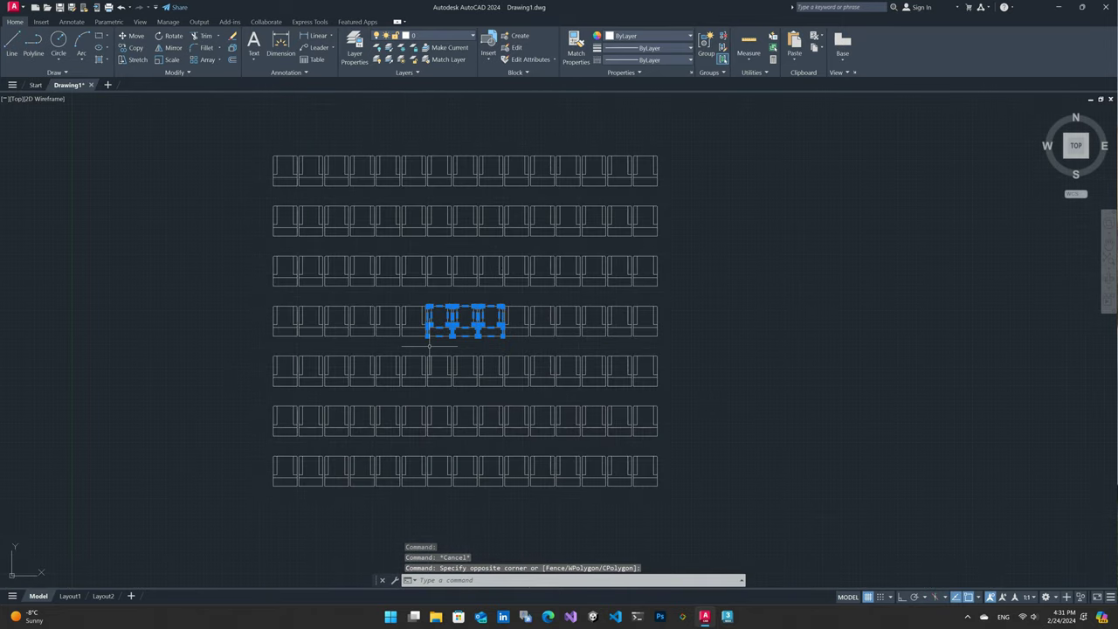
key("Delete")
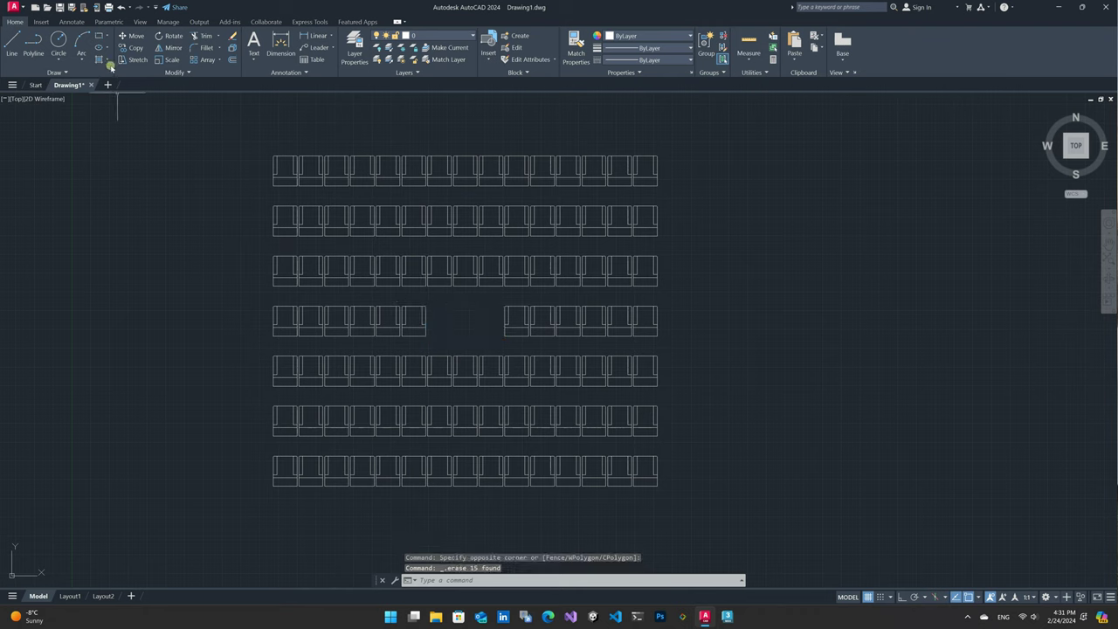
Draw a square rectangle filling the cleared gap in the fourth chair row
left_click(98, 36)
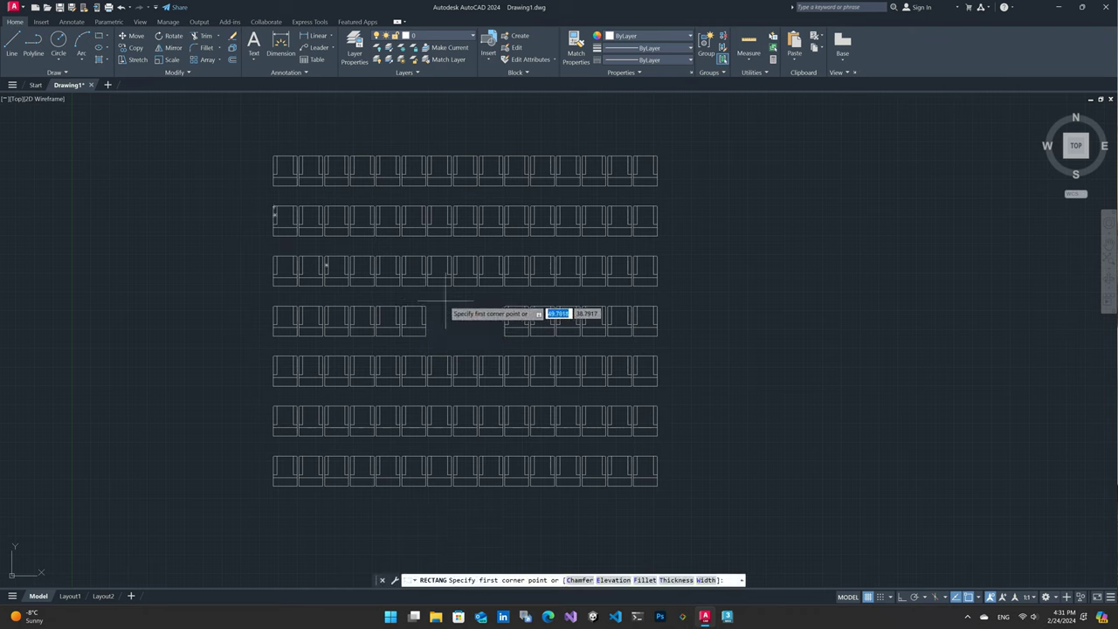
left_click(444, 305)
left_click(488, 339)
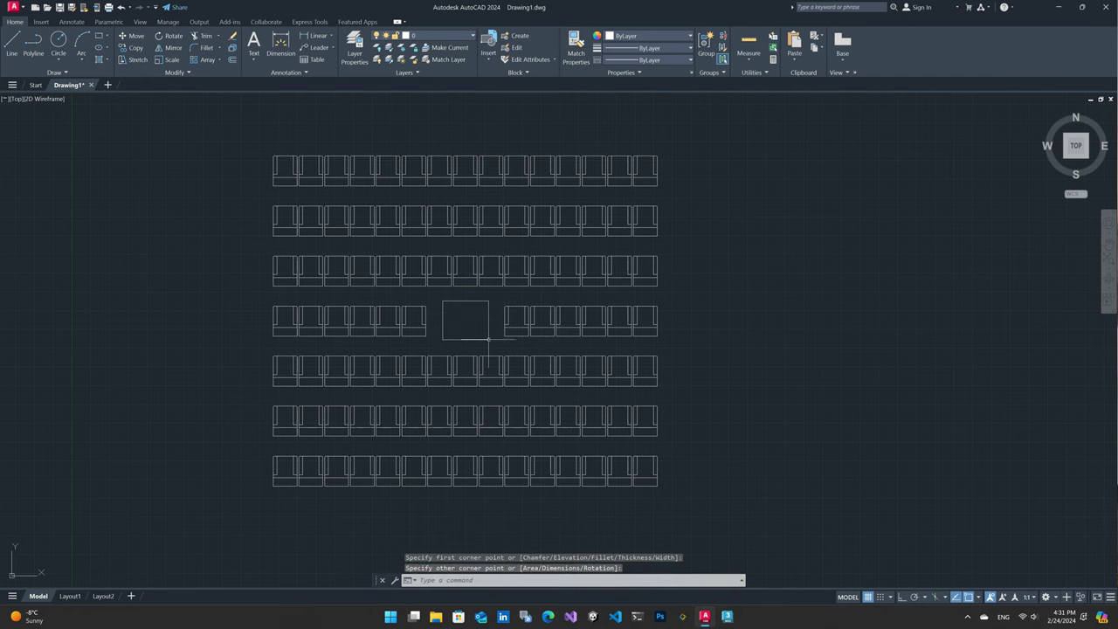
key("Escape")
scroll(457, 333, "up", 2)
scroll(462, 311, "up", 2)
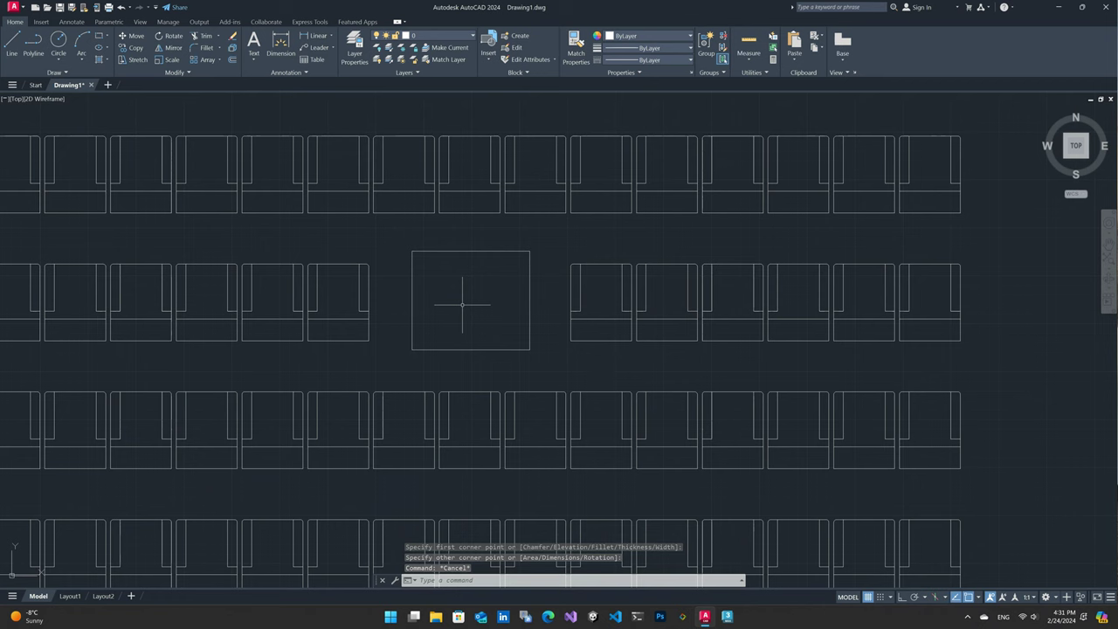
key("Escape")
scroll(459, 305, "down", 1)
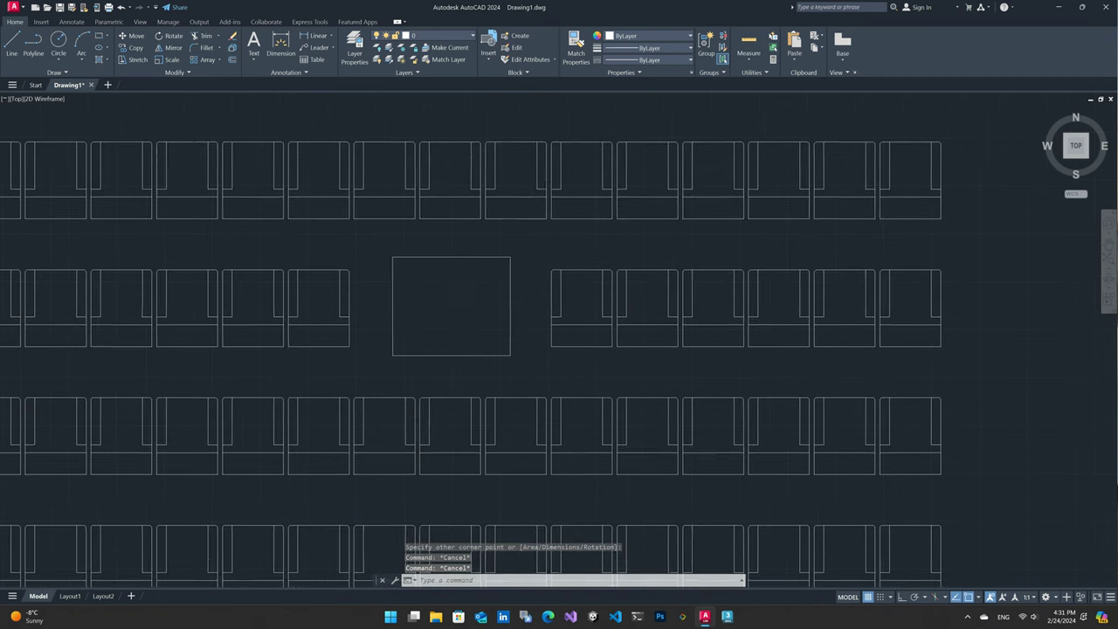
scroll(455, 304, "down", 1)
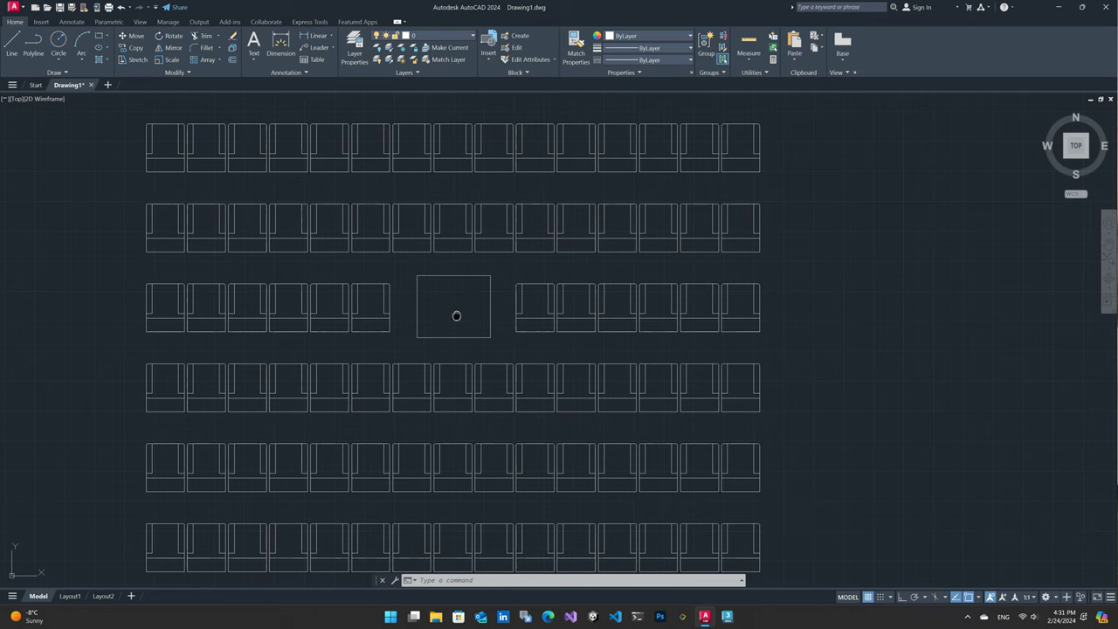
scroll(456, 313, "down", 2)
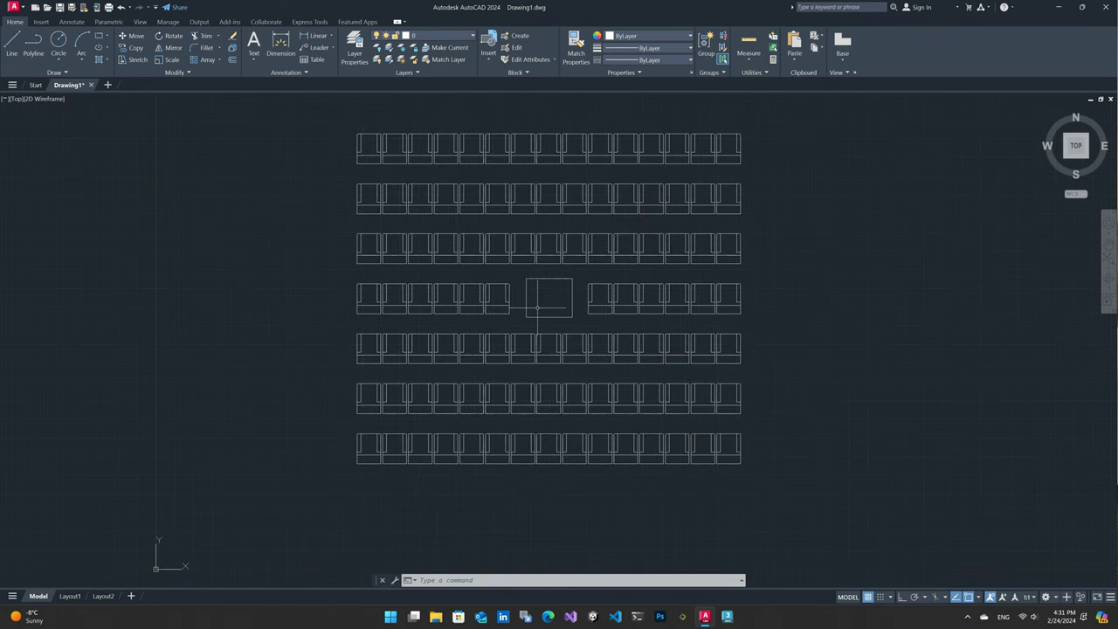
type("EXPLO")
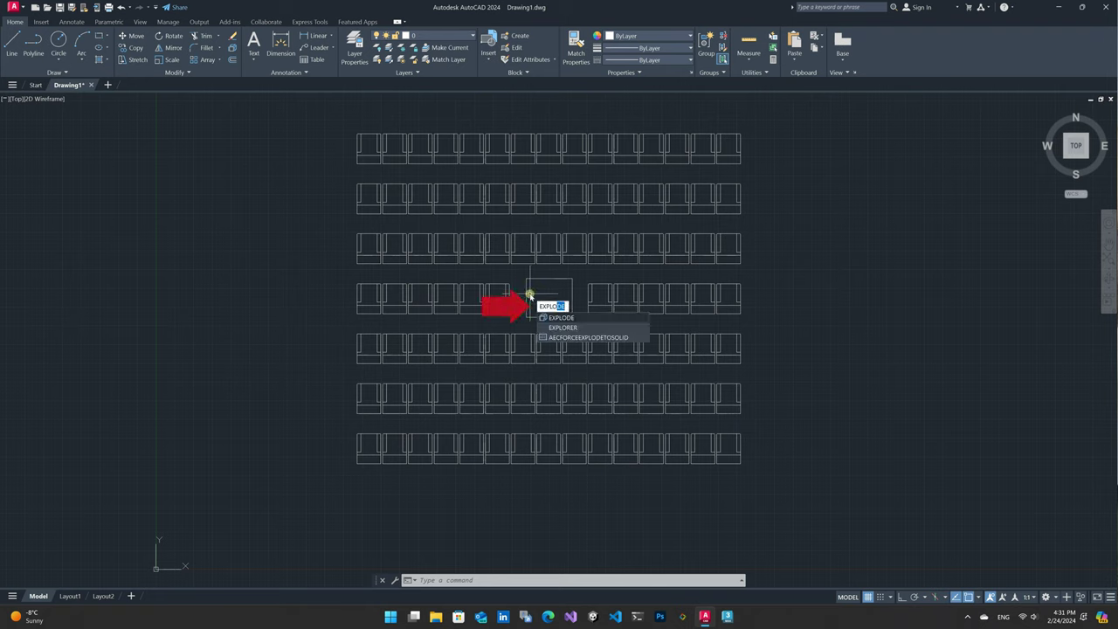
key("Escape")
key("Escape")
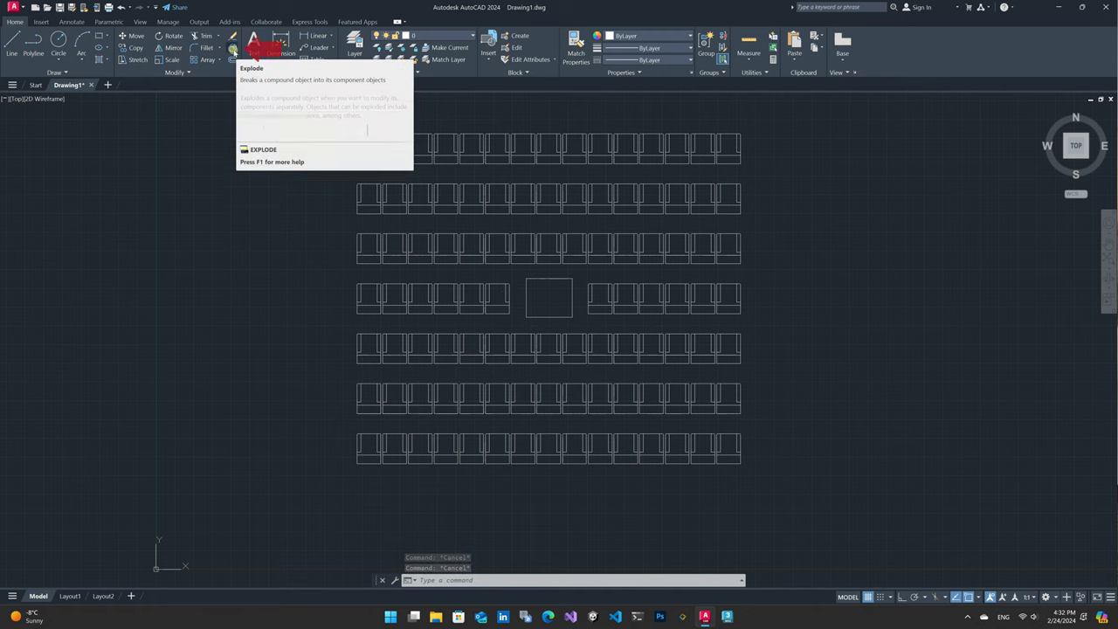
mouse_move(233, 48)
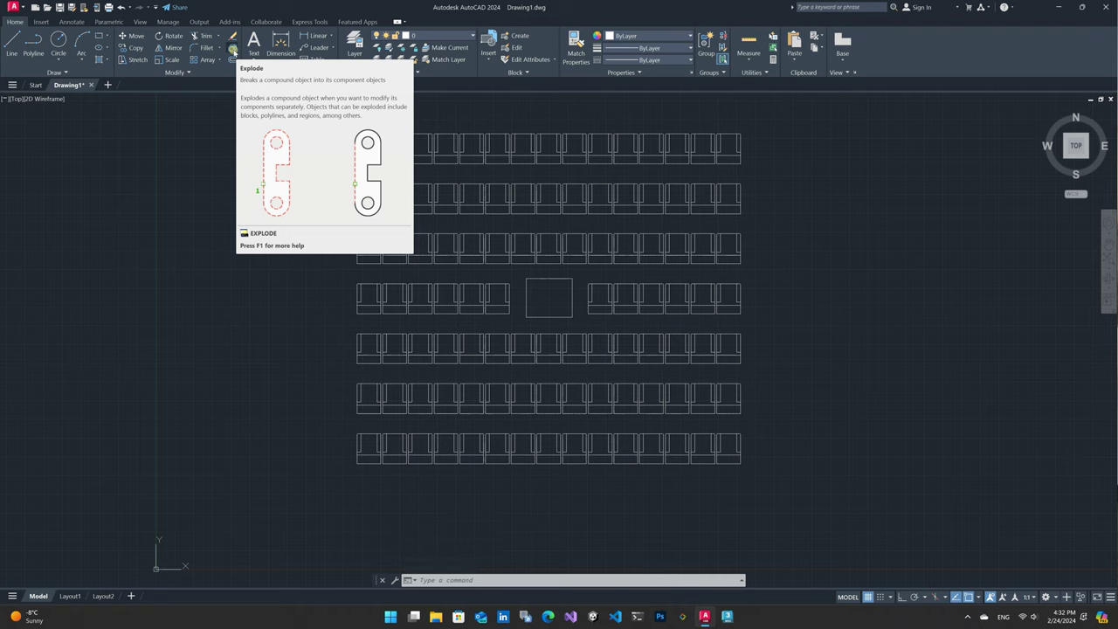
key("Escape")
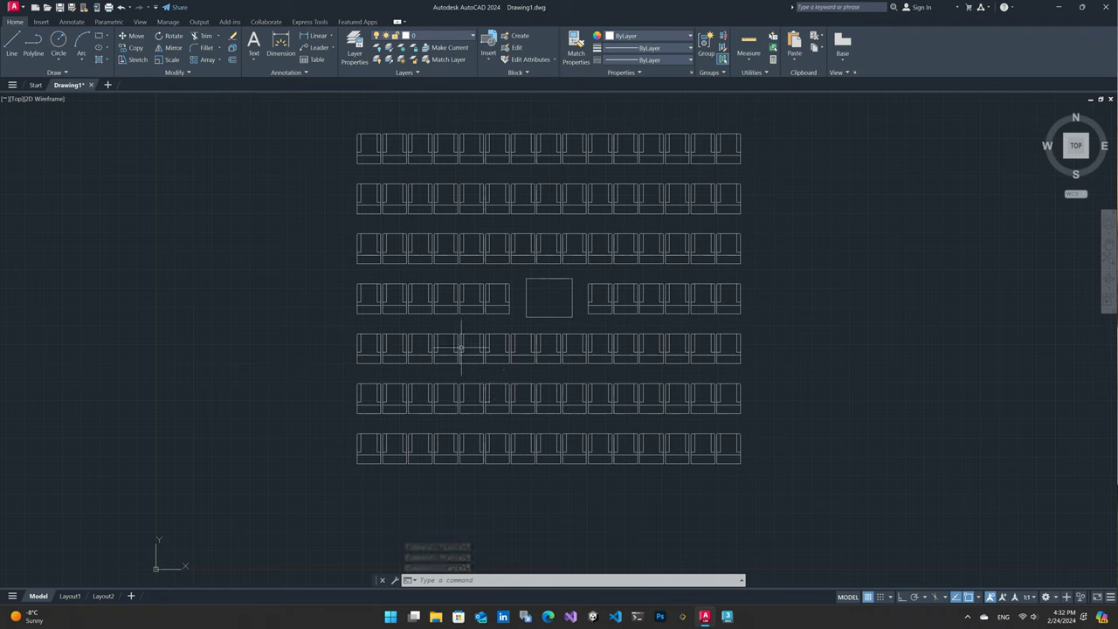
key("Escape")
key("Escape")
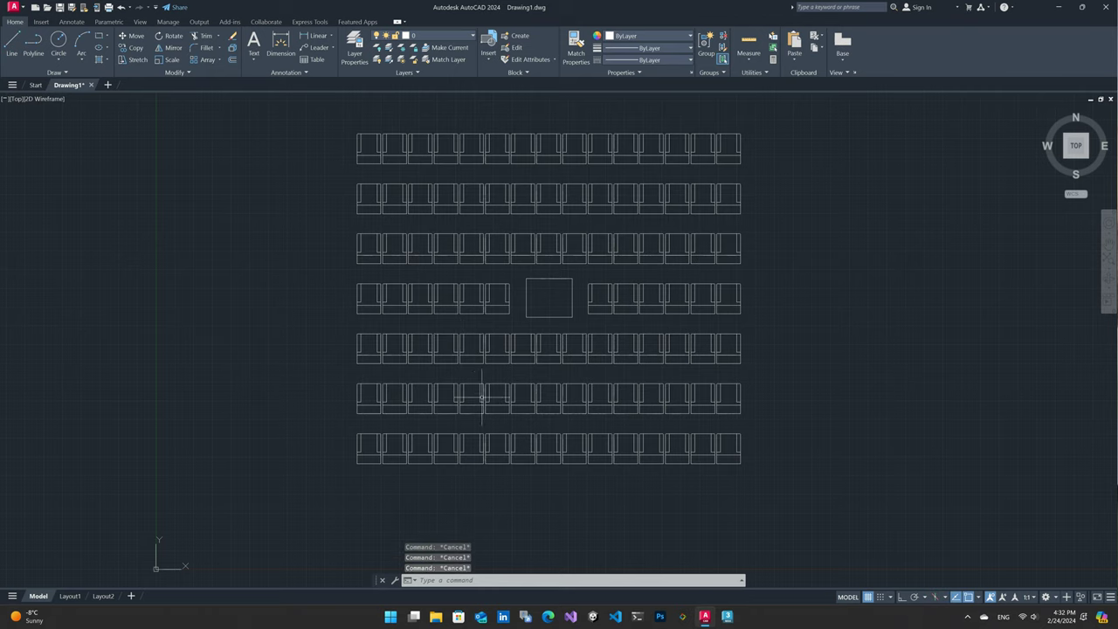
Zoom in beside the square and select chair parts to confirm the outlines are separate
scroll(505, 285, "up", 4)
scroll(505, 285, "up", 6)
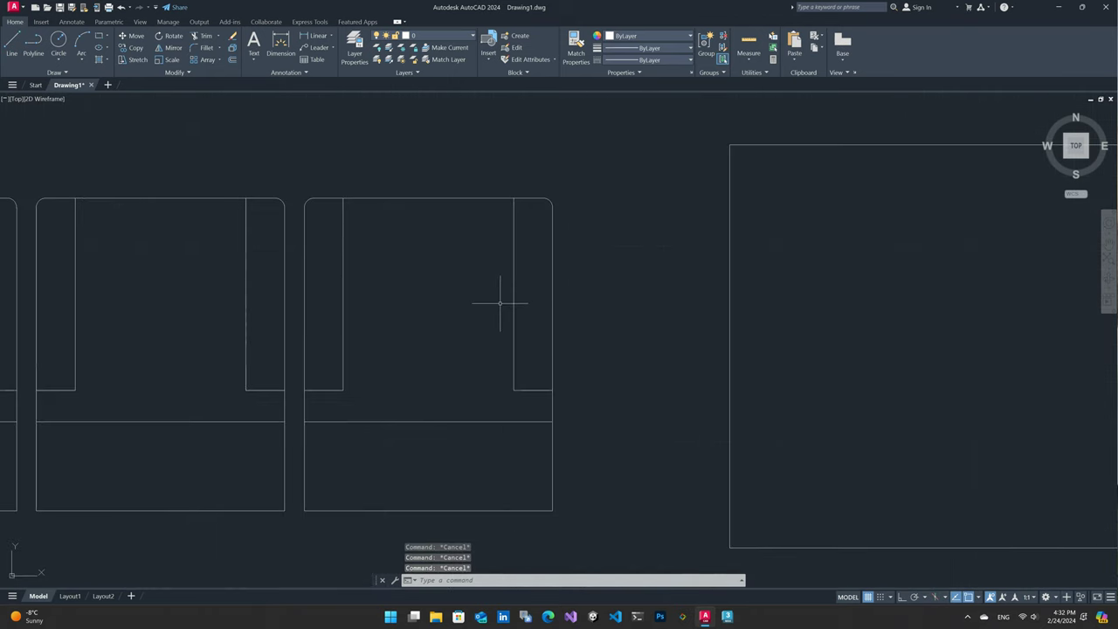
left_click(450, 421)
middle_click_drag(423, 400, 474, 341)
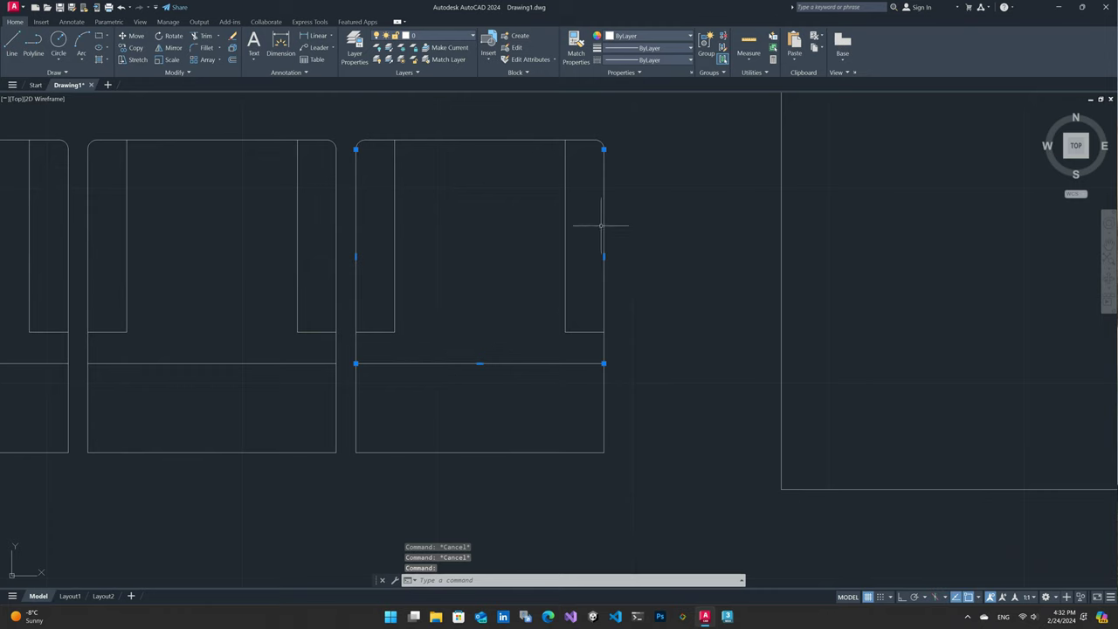
key("Escape")
left_click_drag(463, 412, 433, 464)
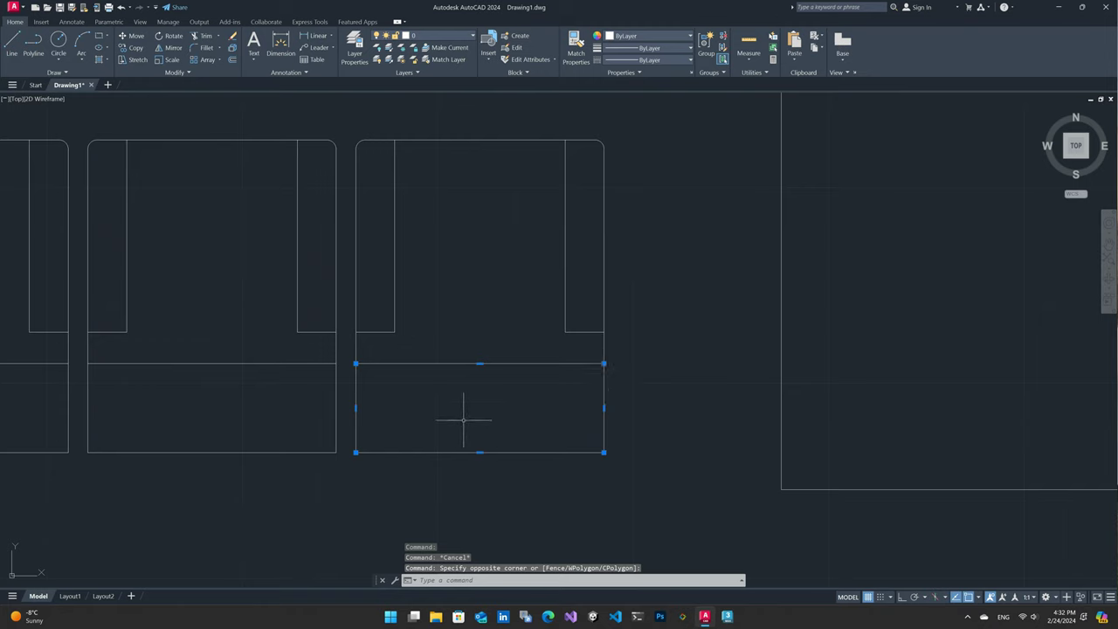
key("Escape")
left_click_drag(491, 425, 451, 461)
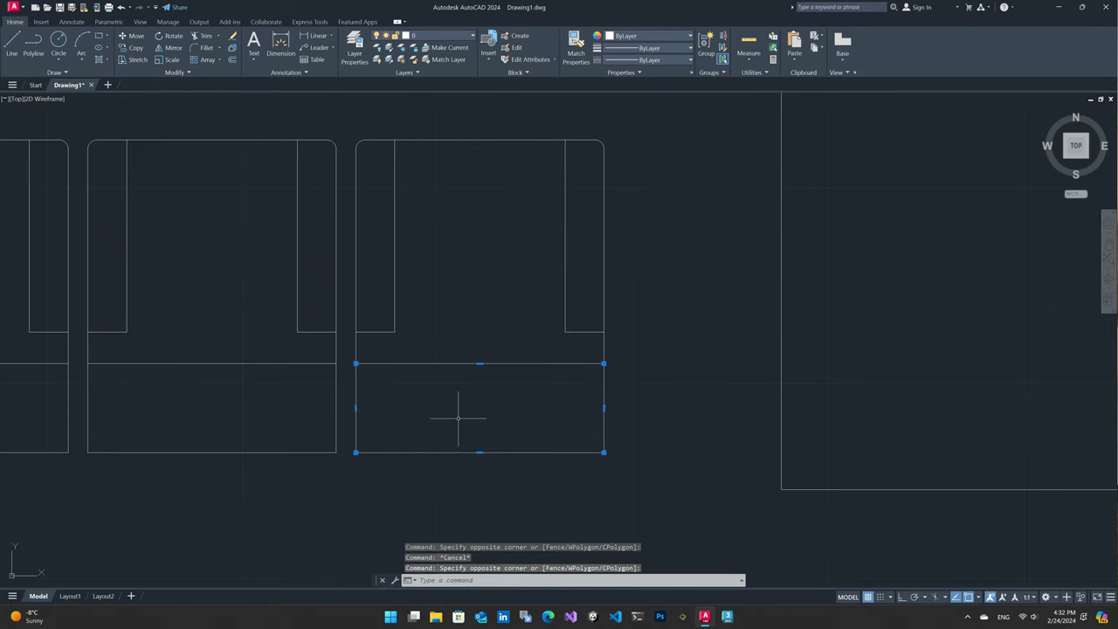
key("Escape")
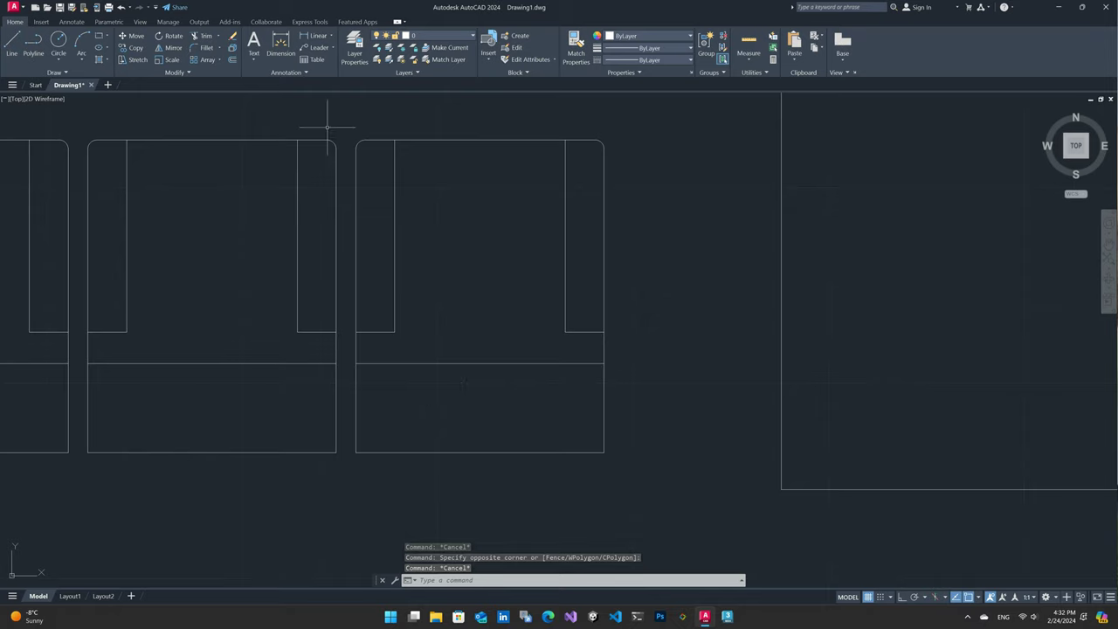
left_click(232, 48)
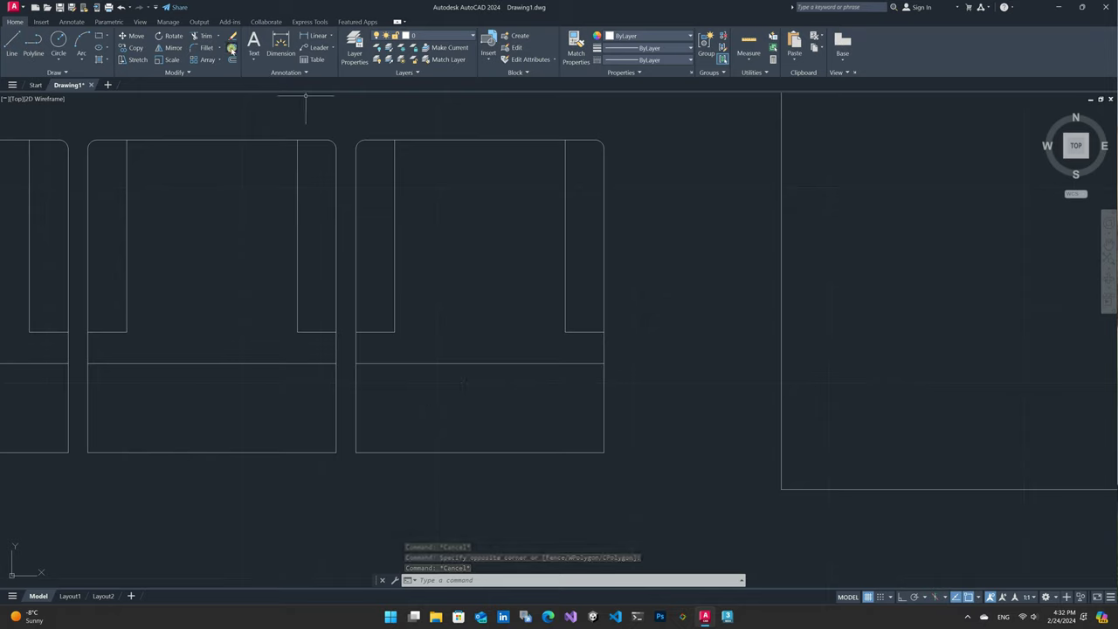
left_click(482, 452)
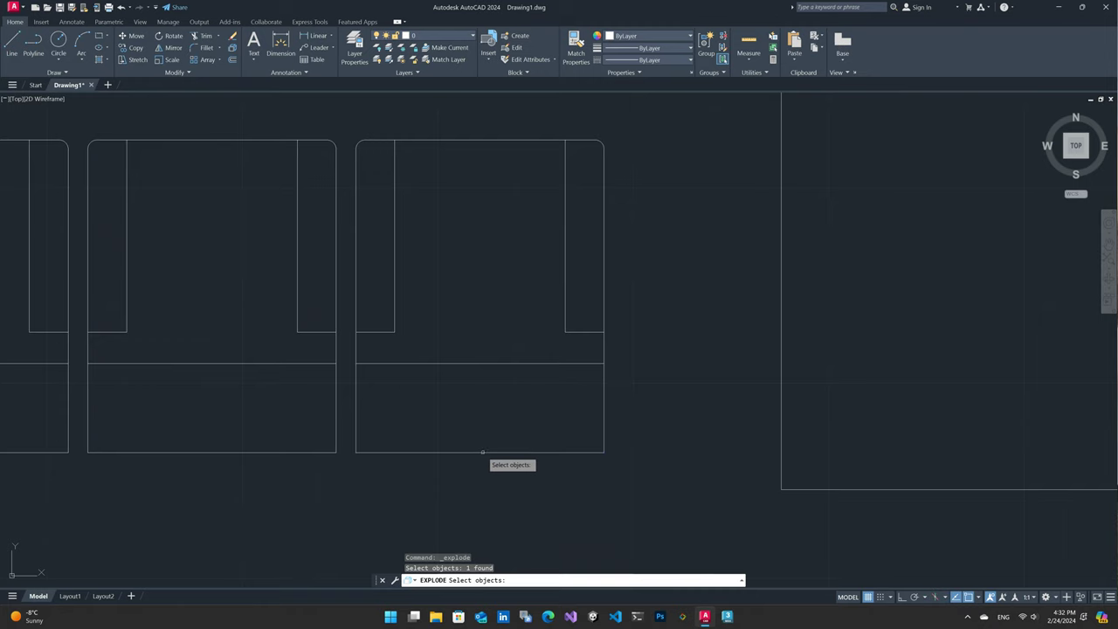
key("Return")
left_click(471, 441)
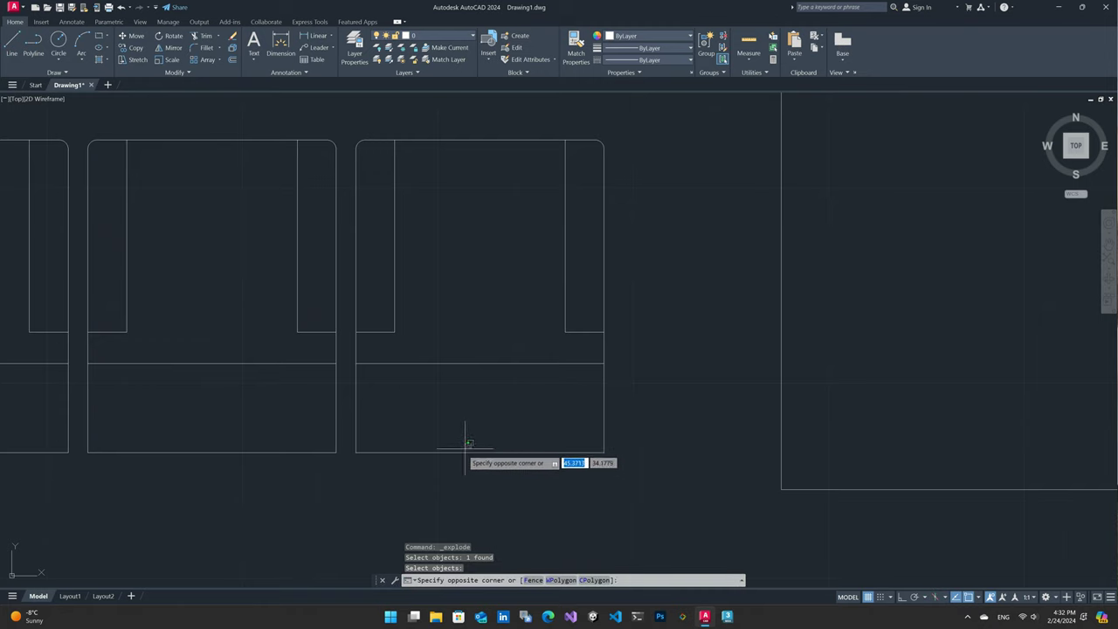
left_click(454, 458)
key("Escape")
left_click(609, 424)
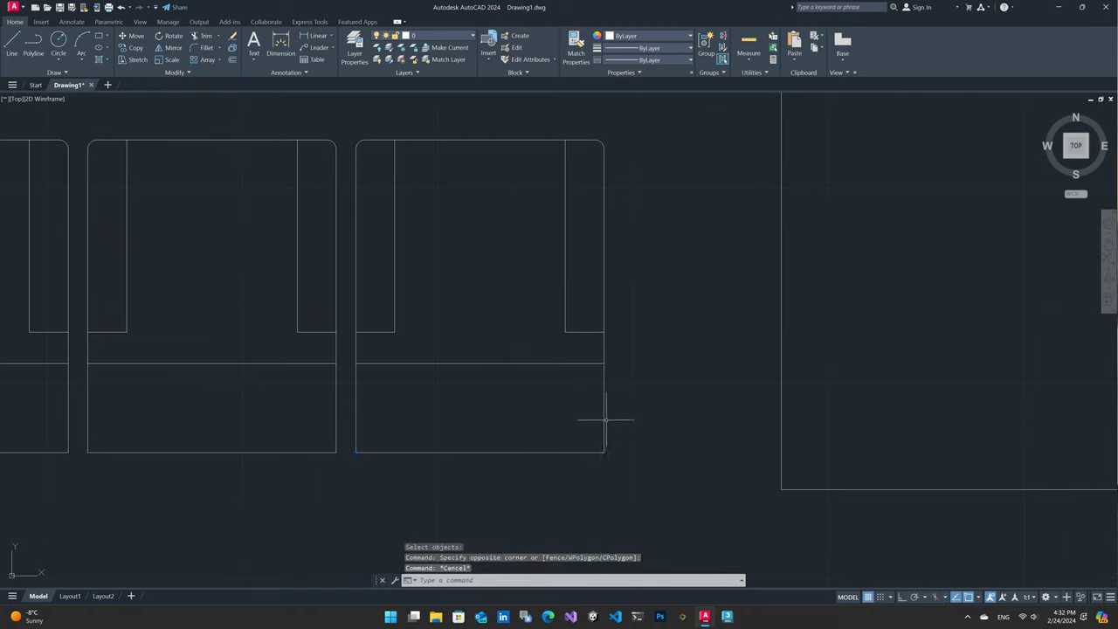
left_click(576, 420)
key("Escape")
left_click(512, 365)
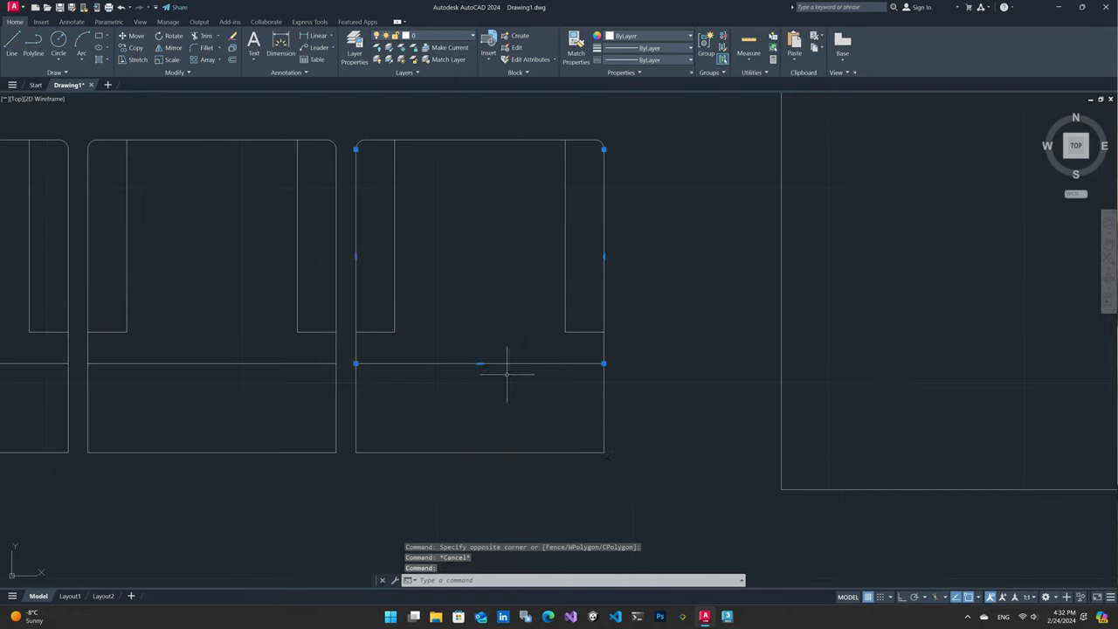
key("Escape")
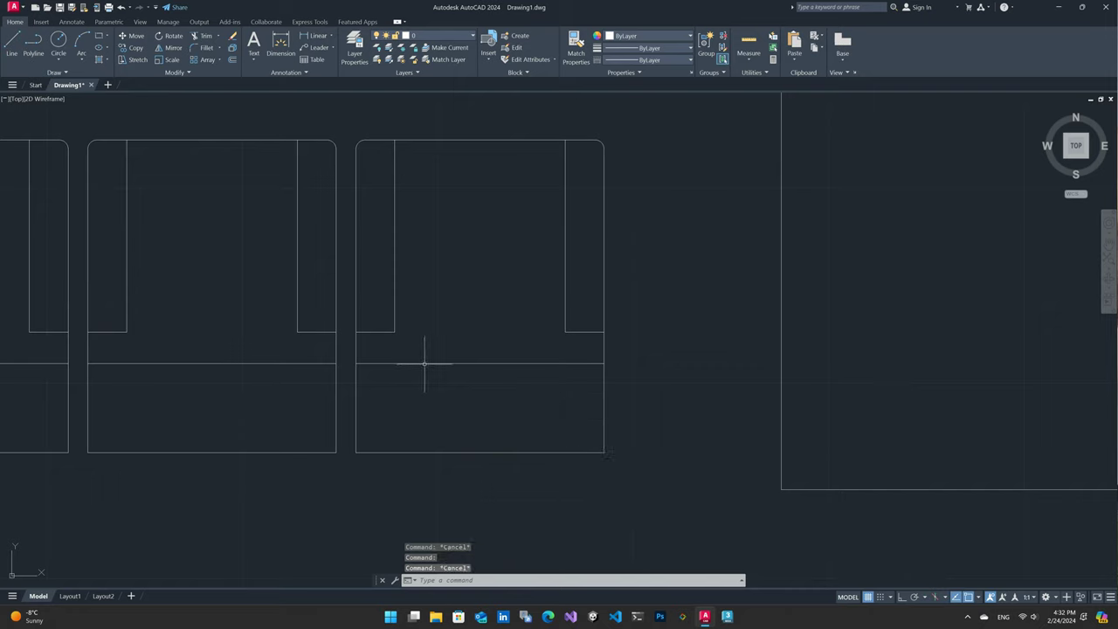
left_click(425, 364)
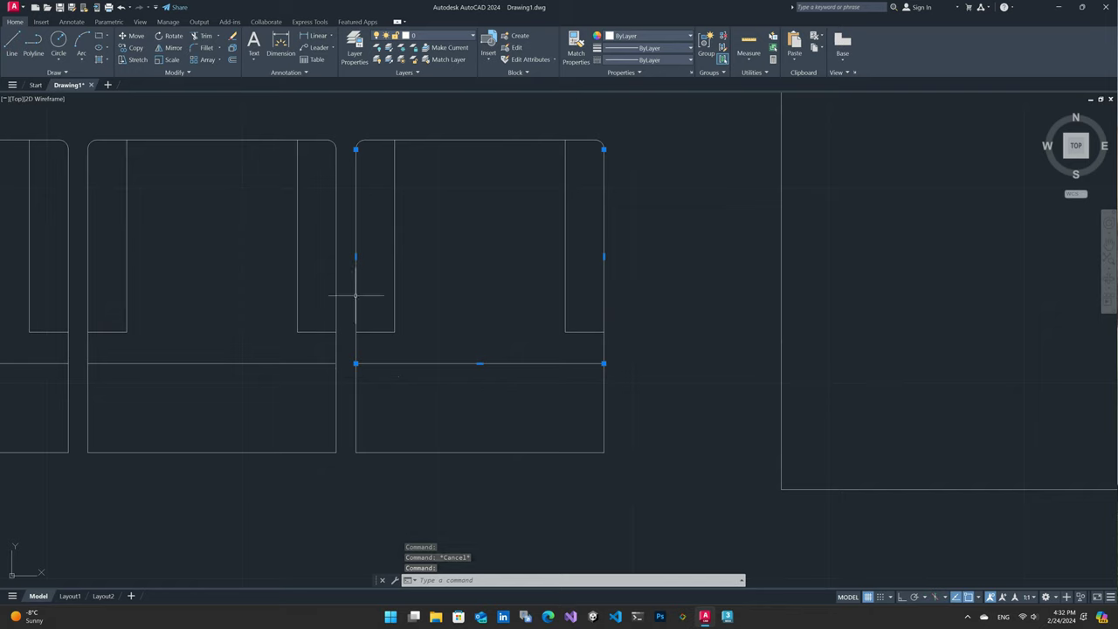
key("Escape")
left_click(343, 384)
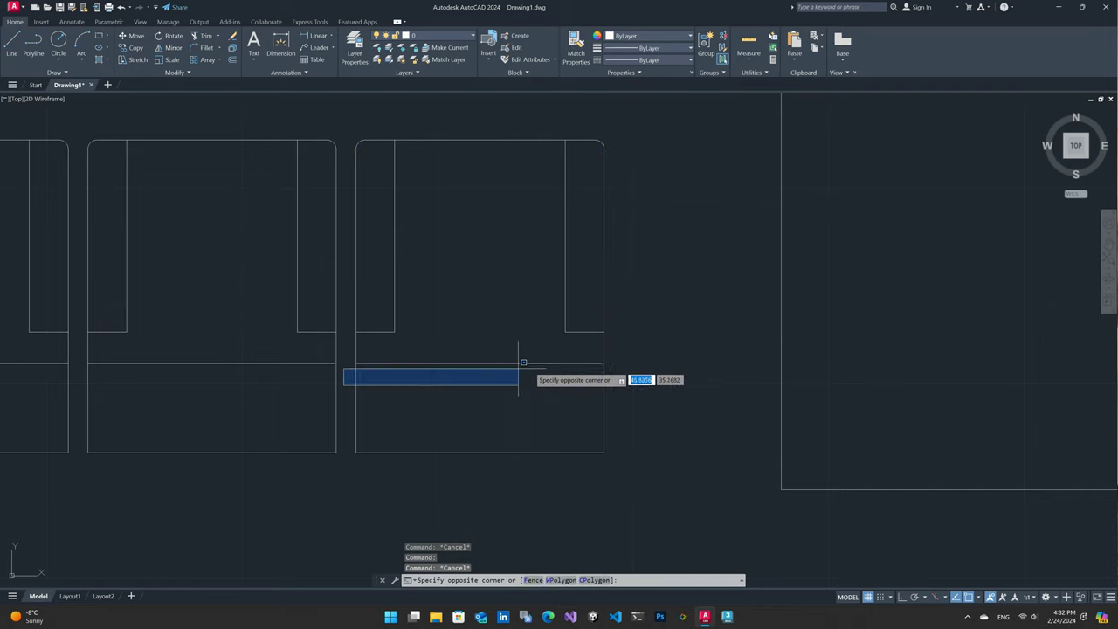
left_click(625, 351)
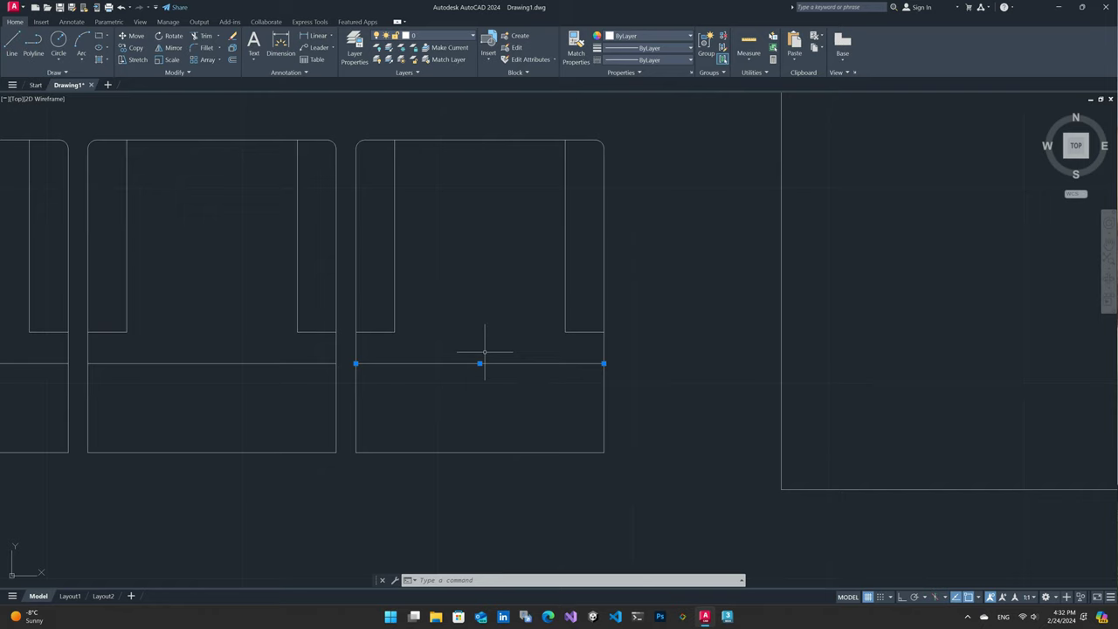
key("Delete")
key("Escape")
left_click(483, 346)
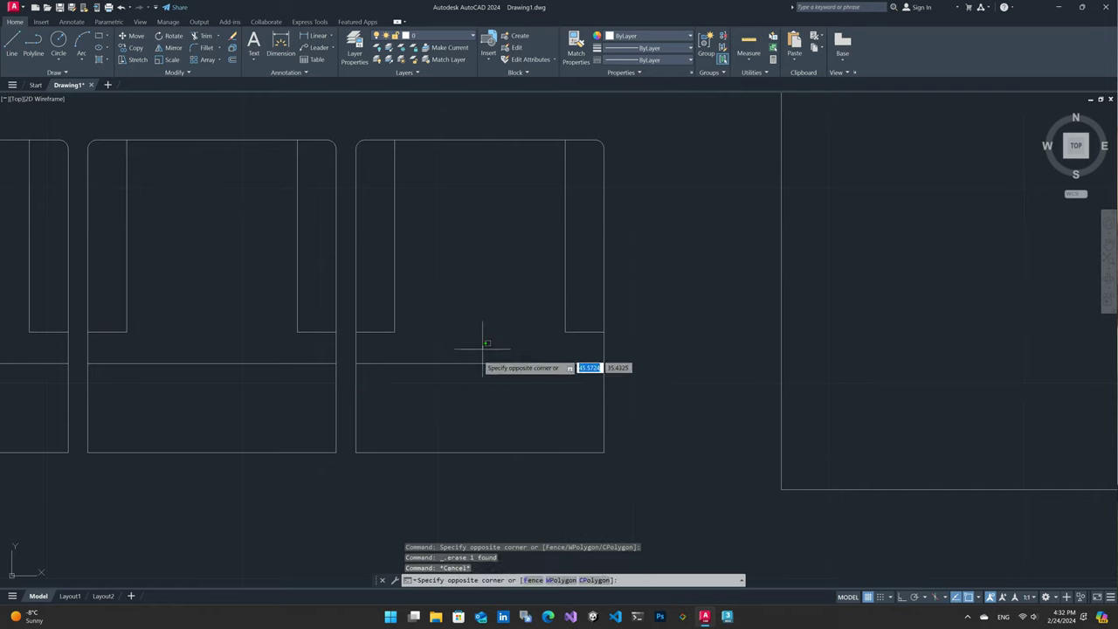
left_click(468, 369)
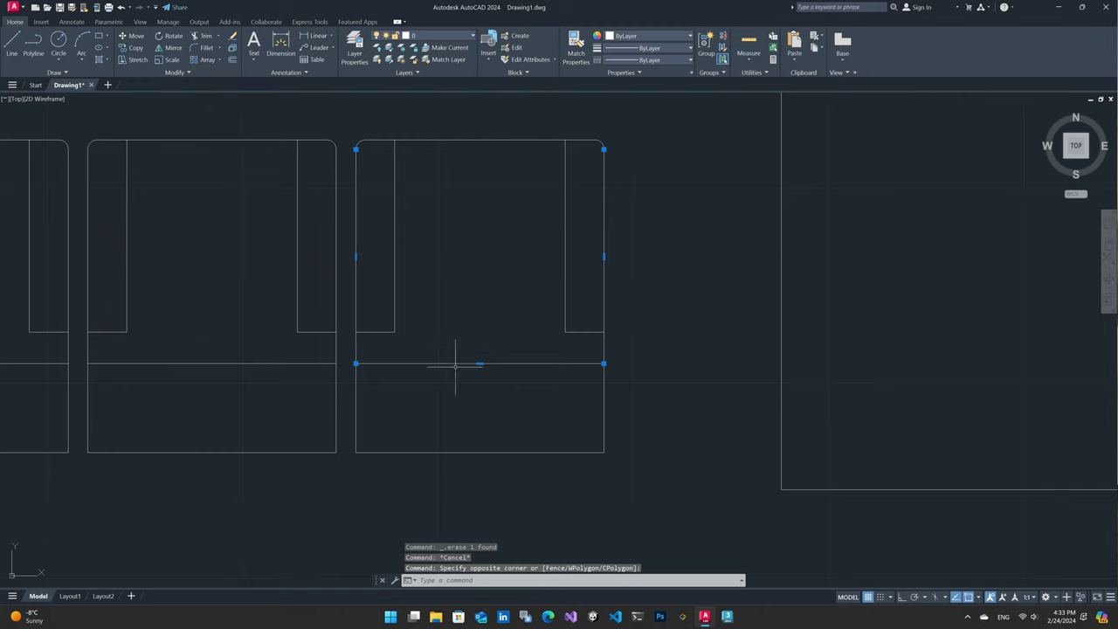
key("Escape")
left_click(378, 410)
left_click(352, 414)
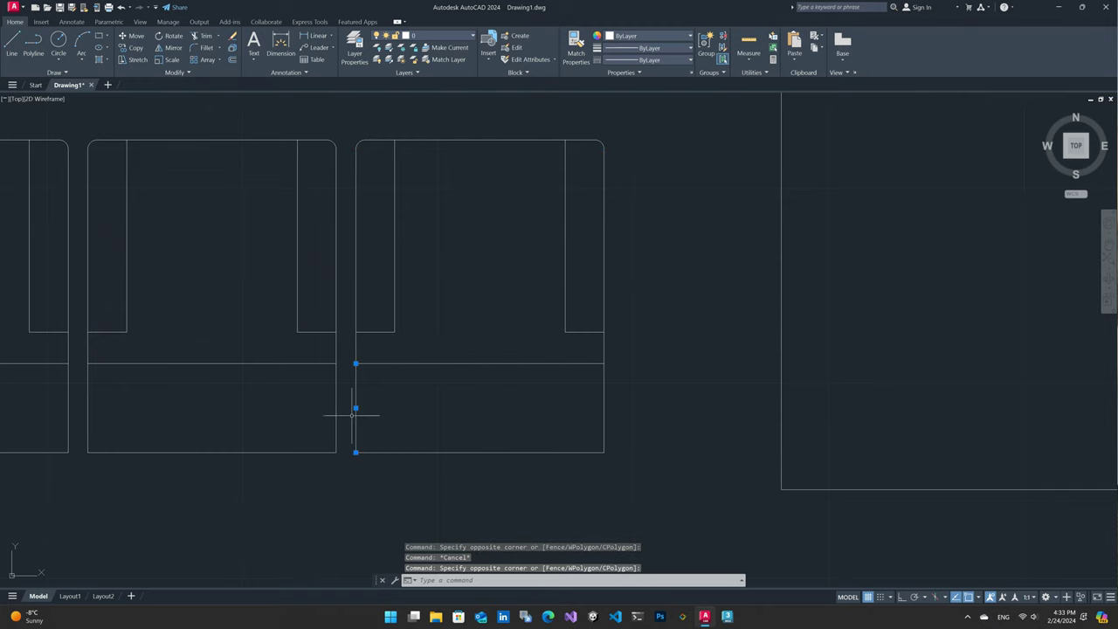
key("Escape")
left_click(418, 421)
left_click(388, 460)
key("Escape")
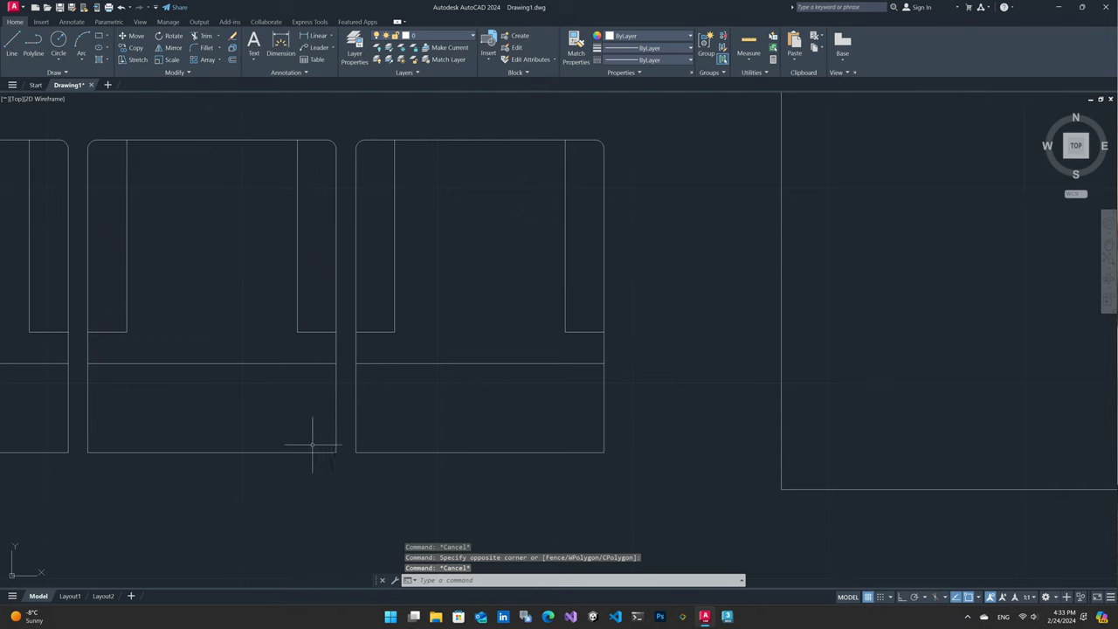
left_click(312, 444)
left_click(295, 461)
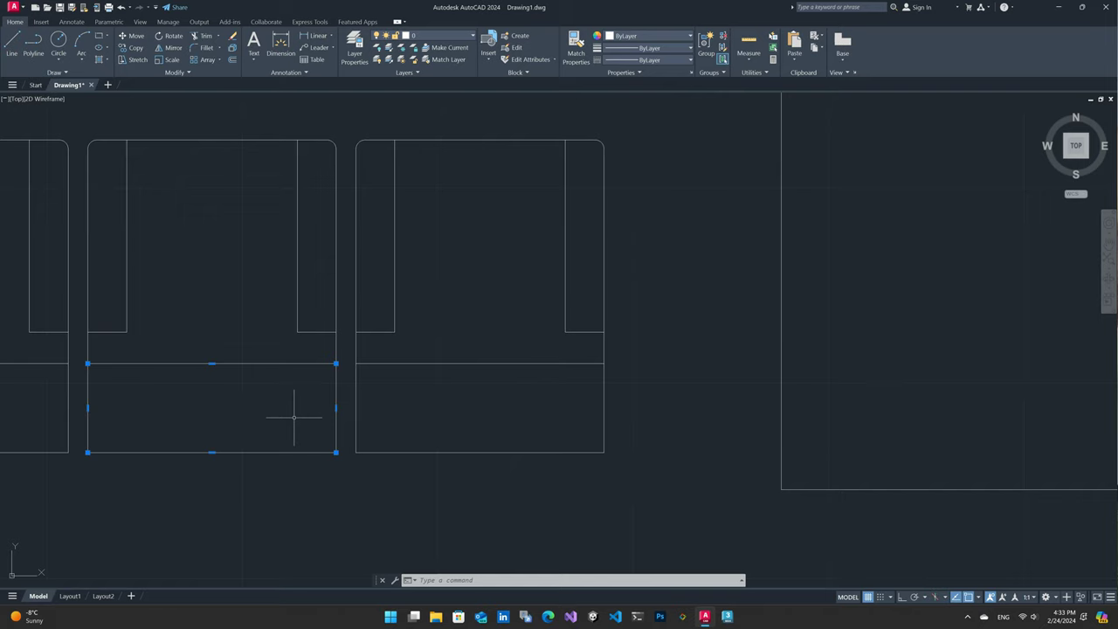
key("Escape")
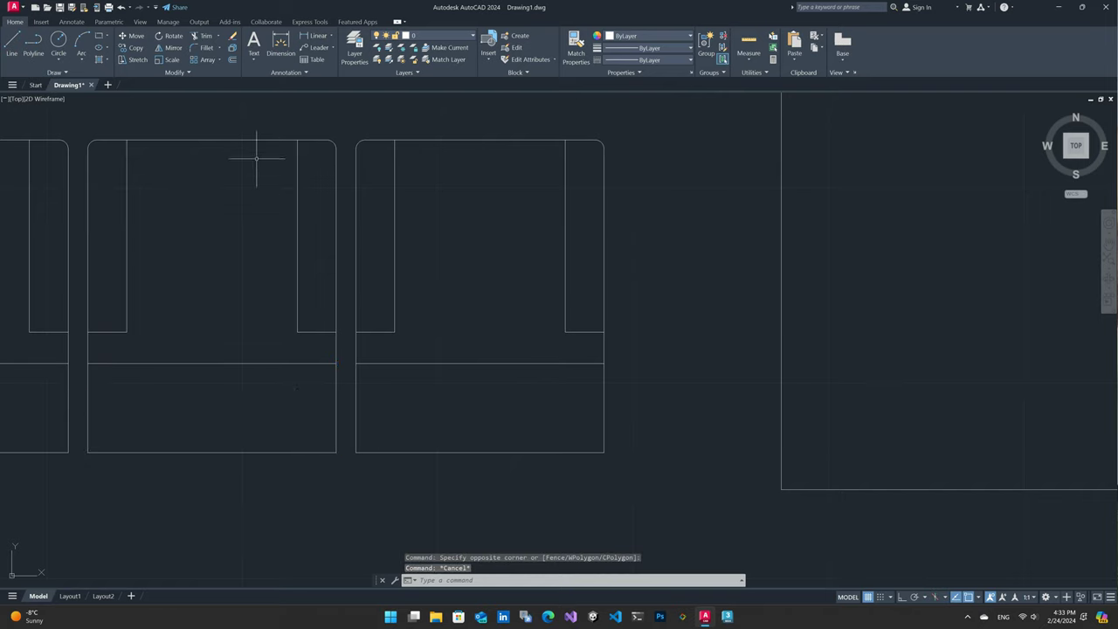
left_click(231, 48)
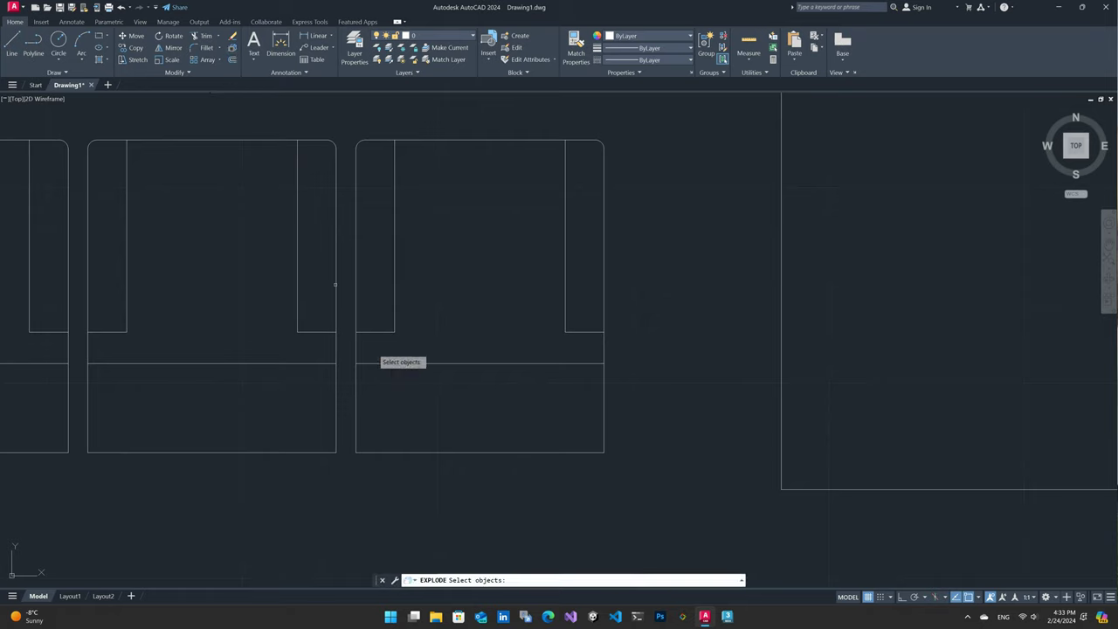
left_click(439, 447)
left_click(414, 460)
key("Return")
left_click(421, 451)
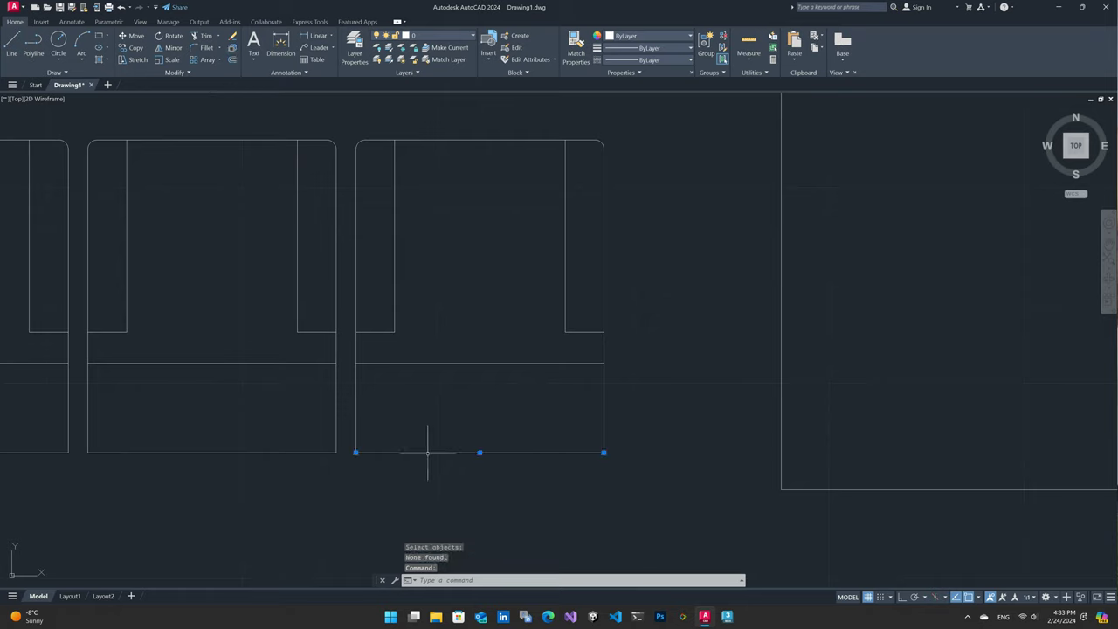
key("Escape")
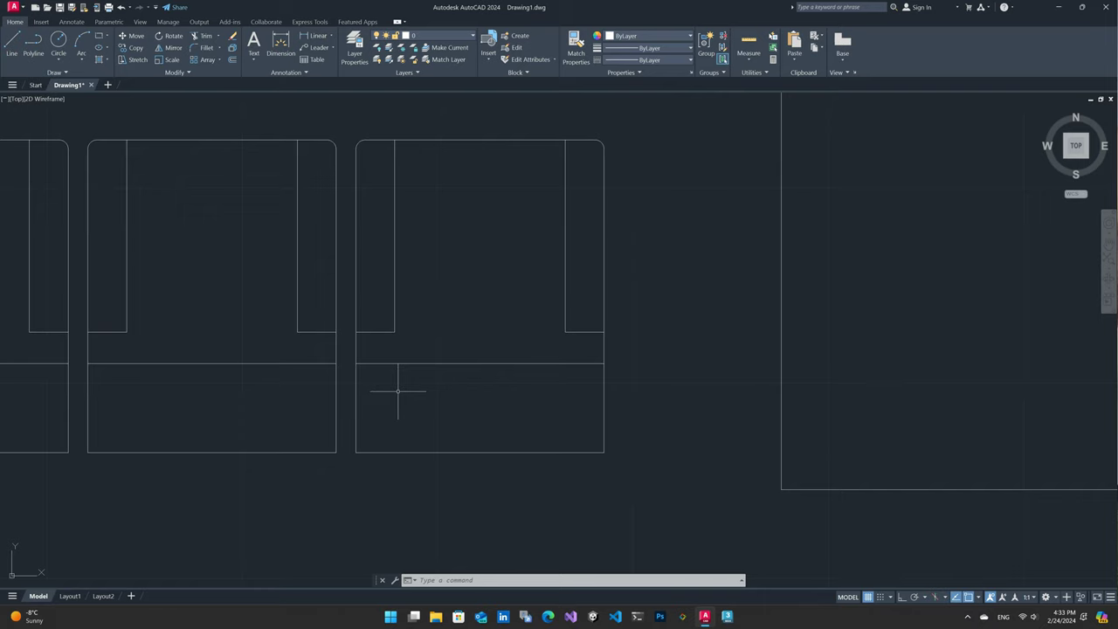
key("Escape")
key("Escape")
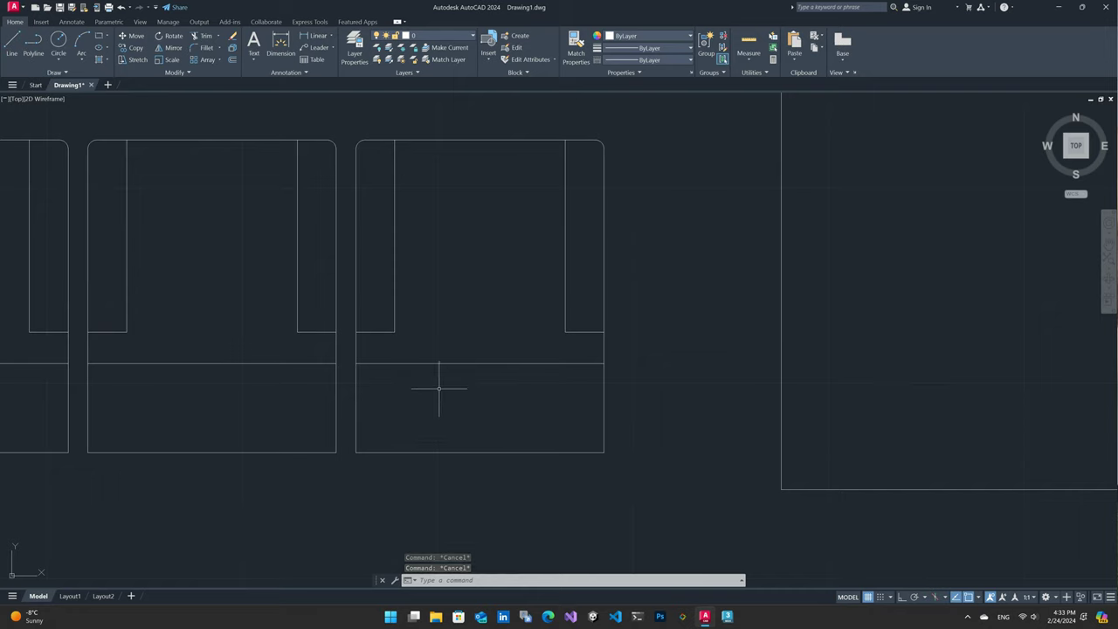
key("Escape")
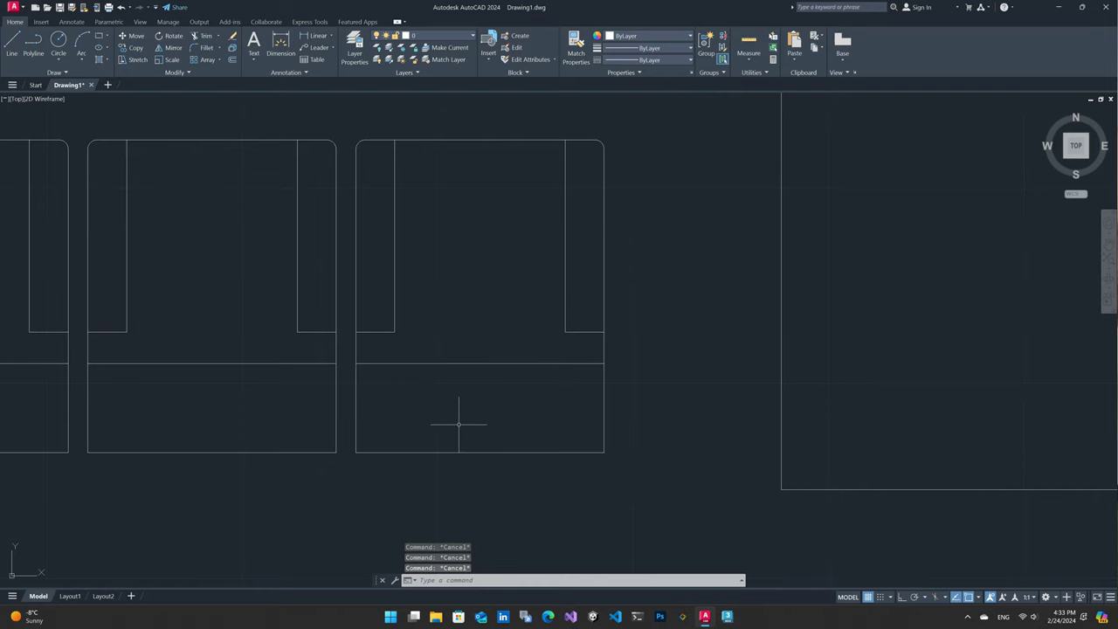
scroll(462, 424, "down", 8)
scroll(492, 439, "down", 2)
Delete all seating rows except the bottom one
scroll(501, 333, "down", 2)
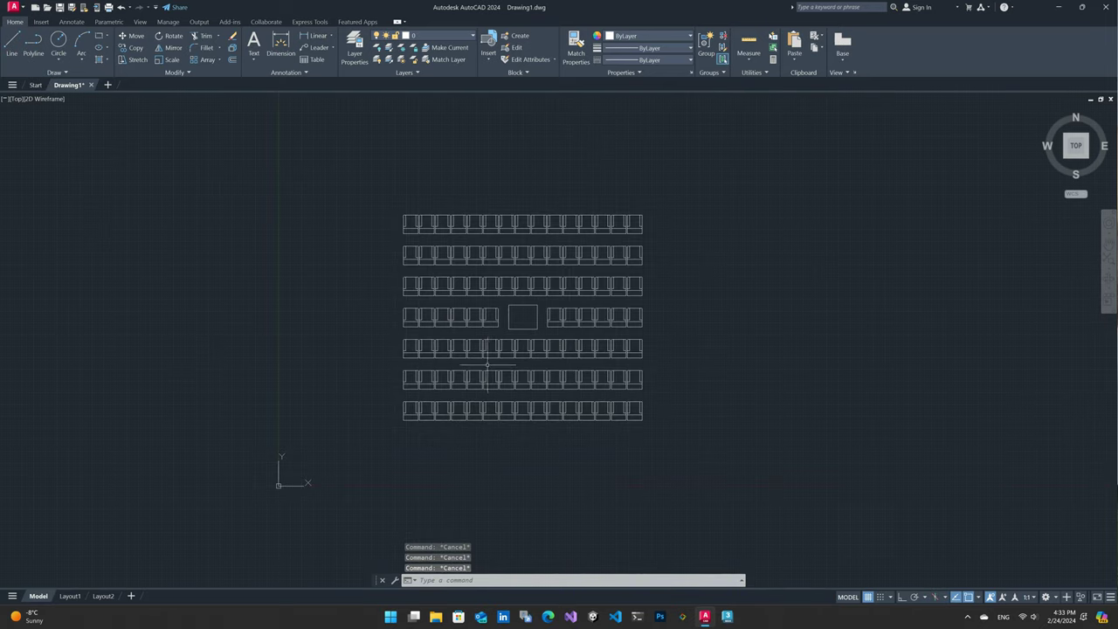
left_click(675, 190)
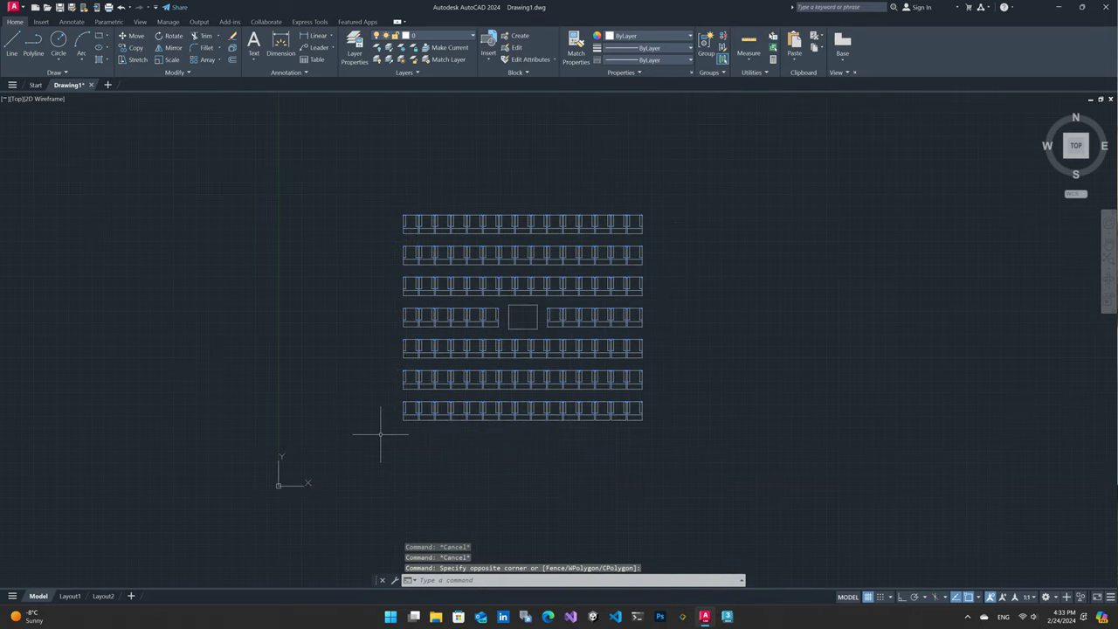
key("Escape")
left_click(675, 187)
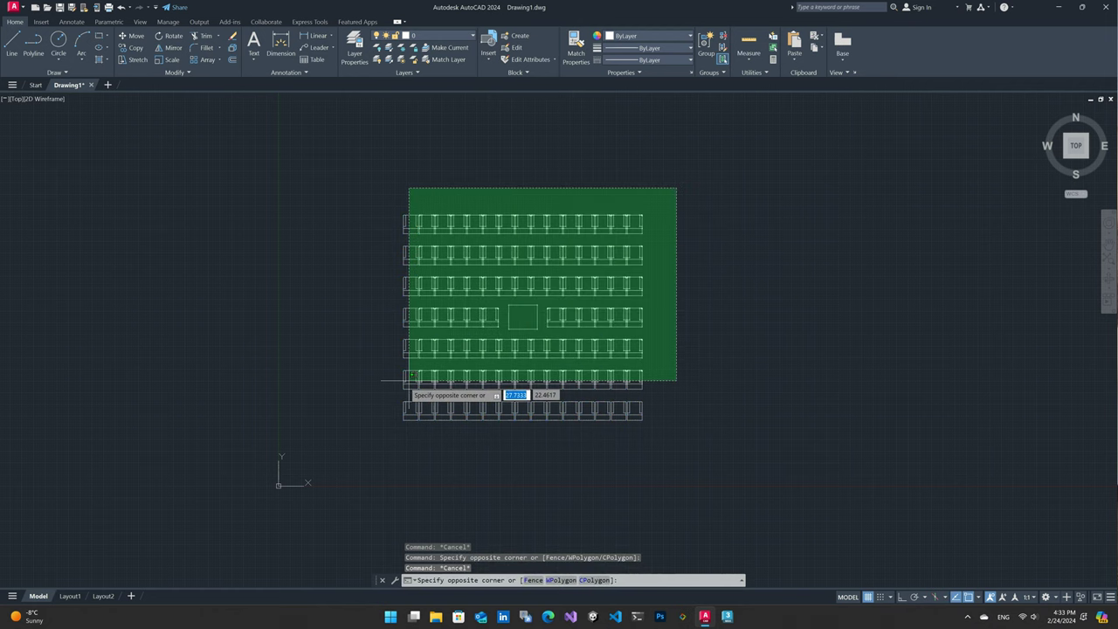
key("Escape")
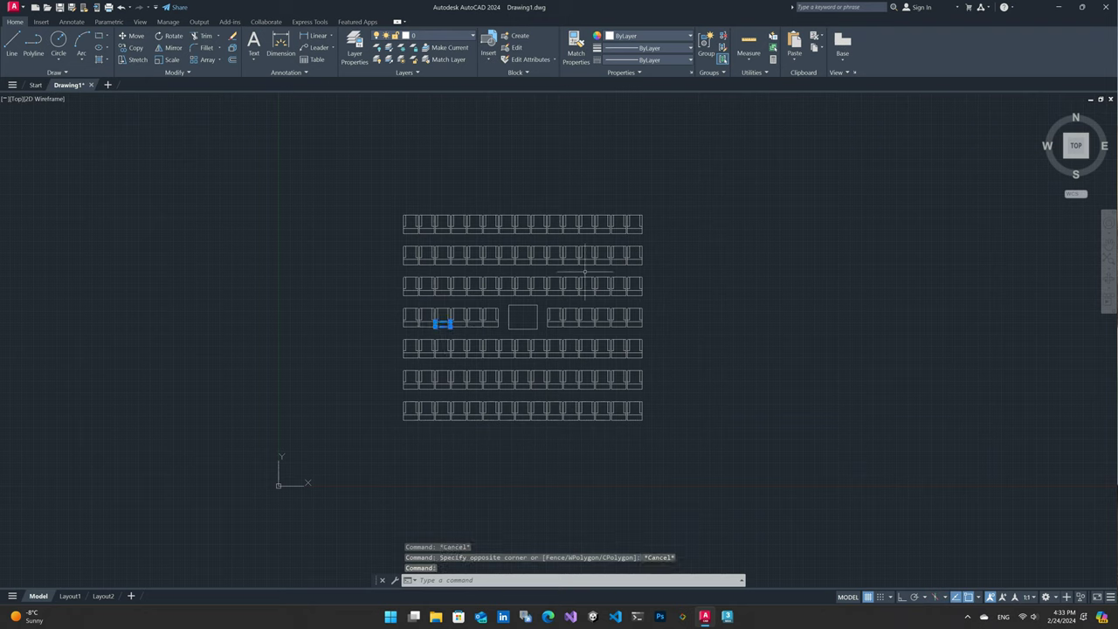
left_click(685, 187)
left_click(358, 392)
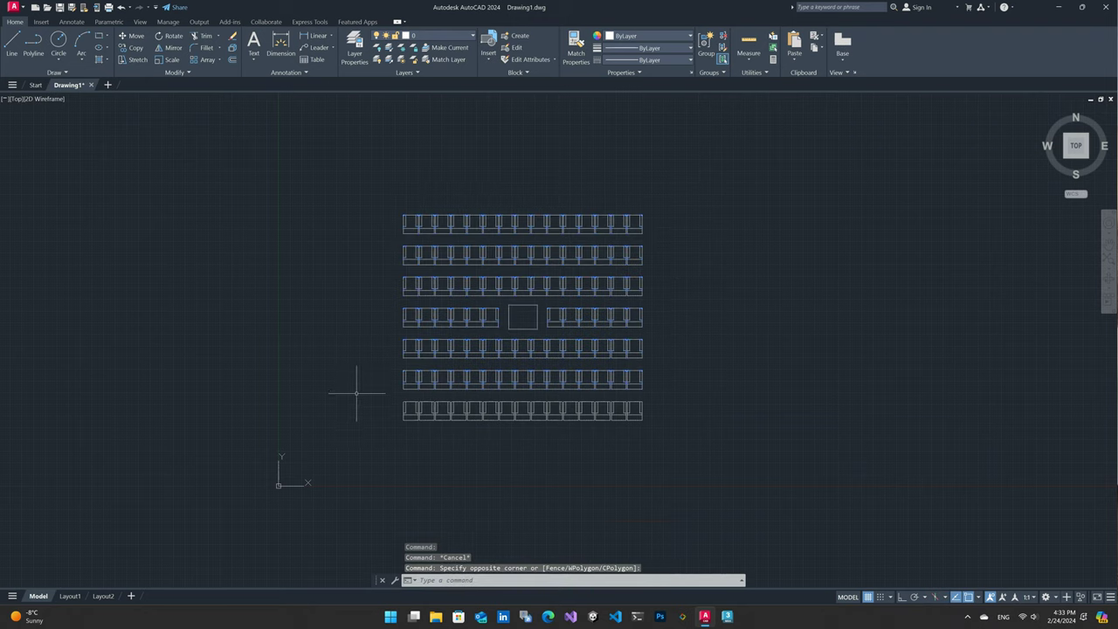
key("Delete")
Erase the bottom row except its first chair, plus the stray vertical line
left_click(704, 364)
left_click(424, 464)
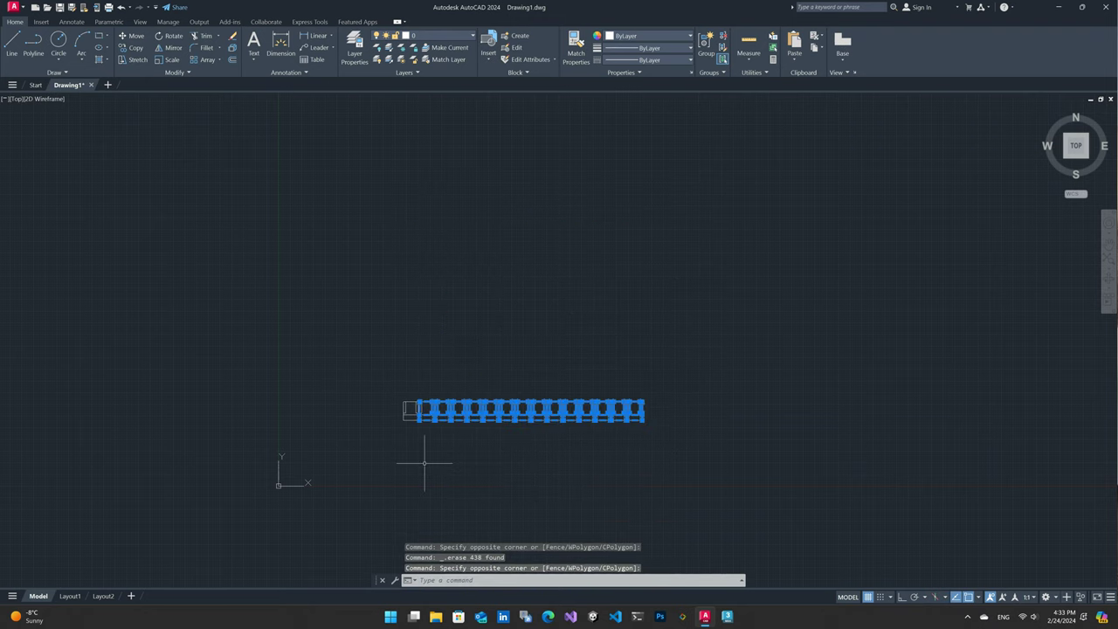
key("Delete")
scroll(429, 457, "up", 5)
left_click(445, 233)
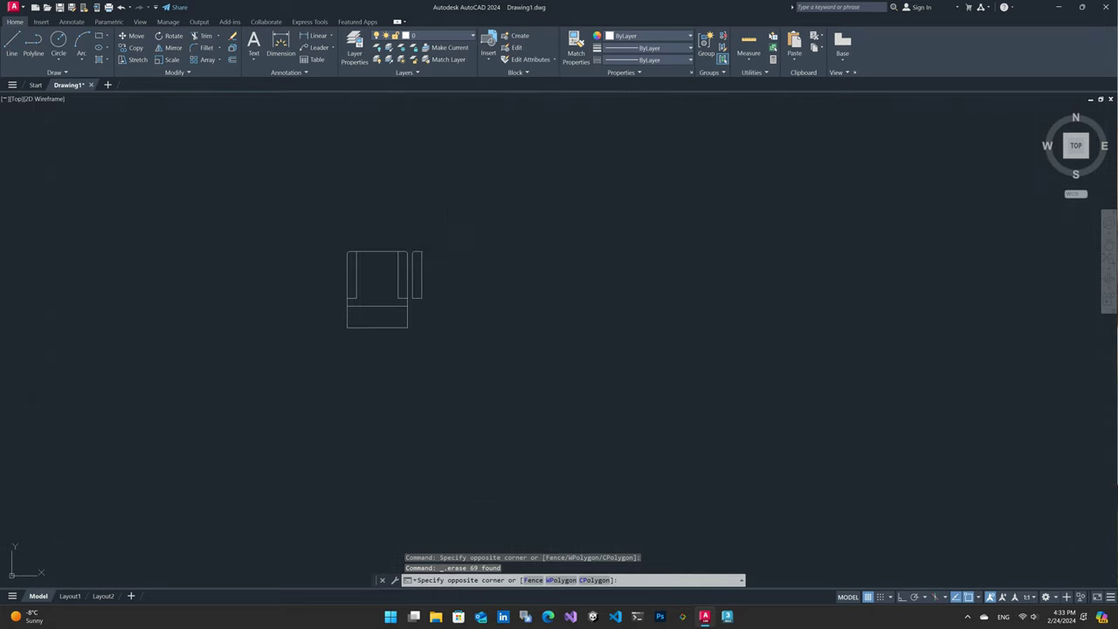
left_click(414, 304)
key("Delete")
scroll(524, 358, "down", 1)
scroll(517, 322, "up", 3)
key("Escape")
key("Escape")
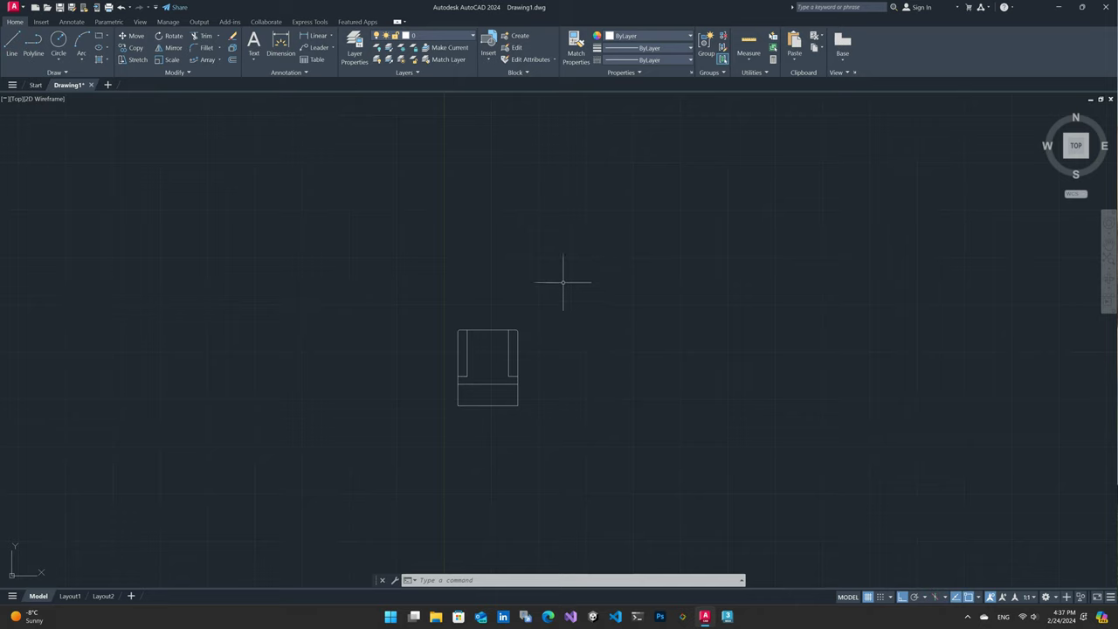
Start a spline and place its first level points from the left, with grid snap on
left_click(81, 39)
left_click(183, 164)
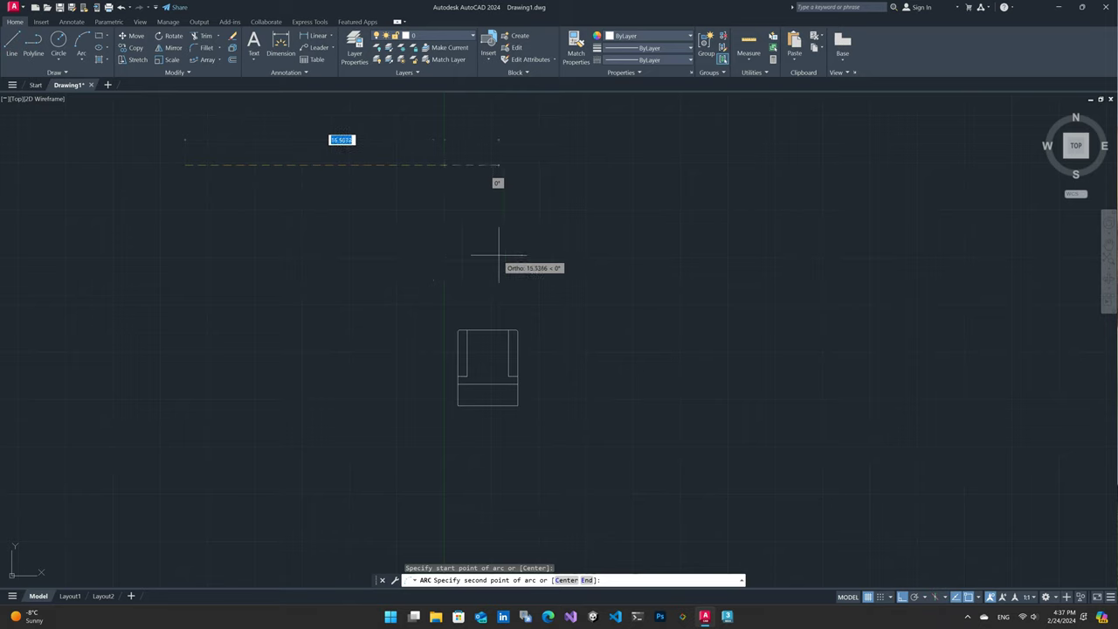
key("Escape")
left_click(57, 72)
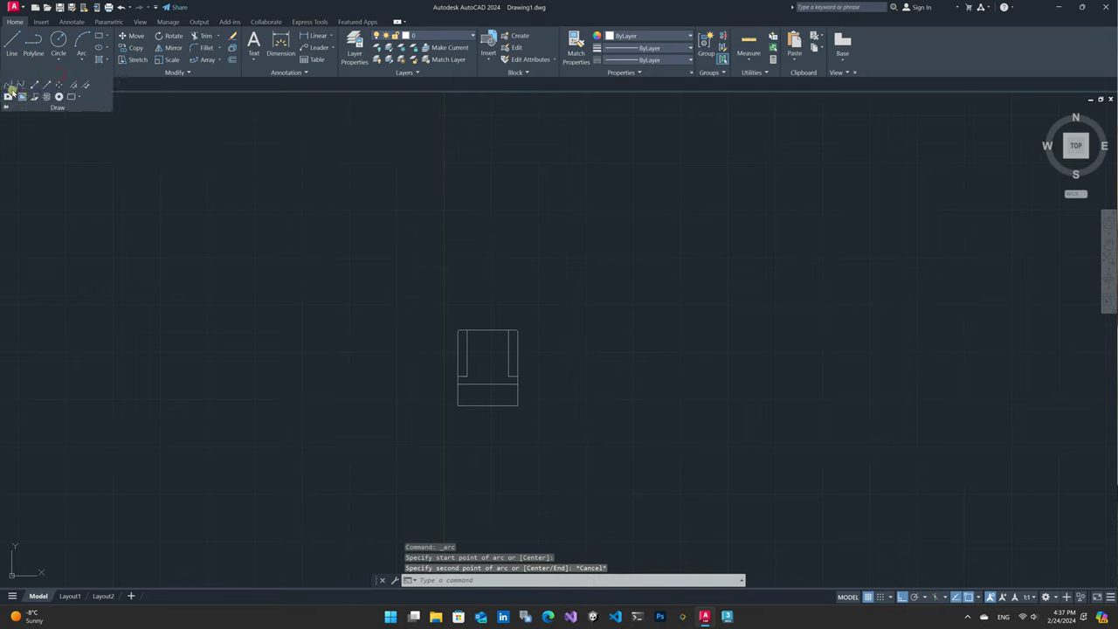
left_click(7, 85)
left_click(152, 208)
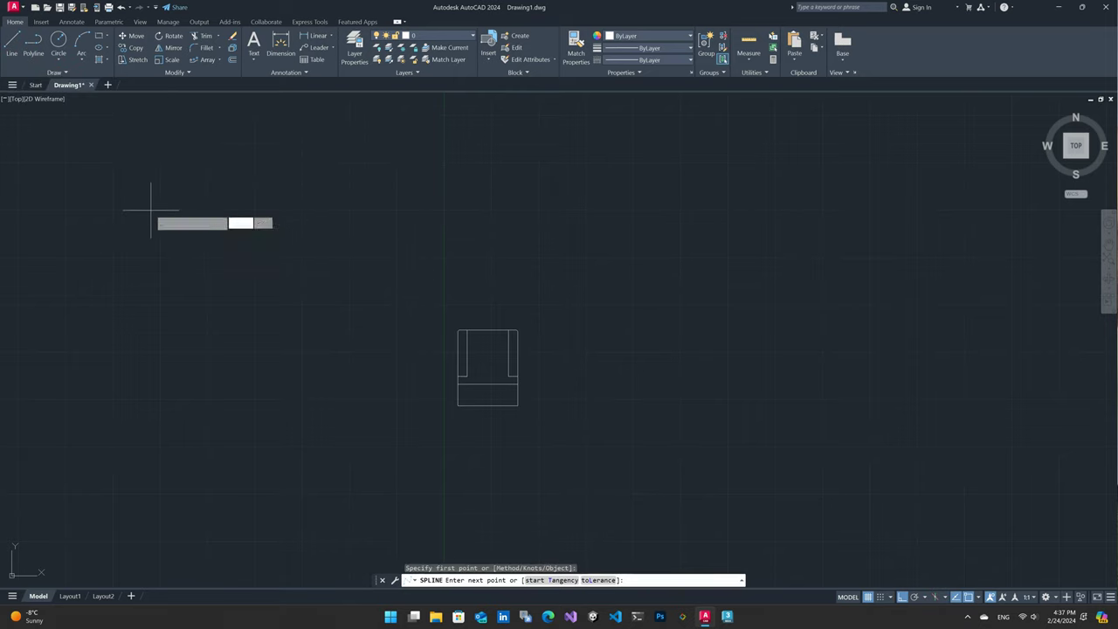
left_click(326, 281)
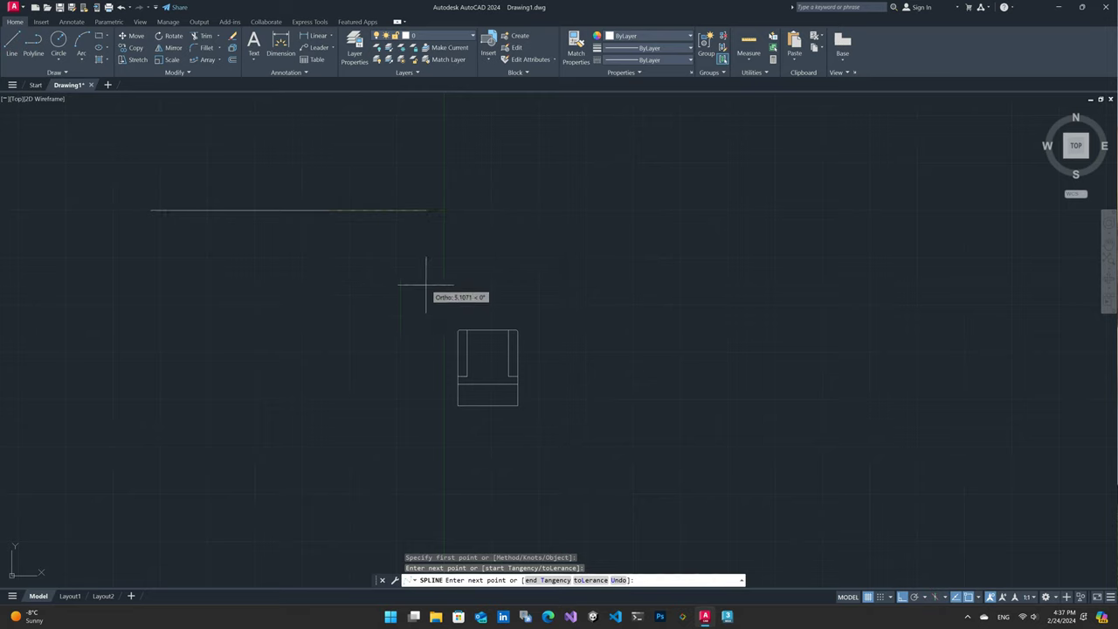
key("F9")
With Ortho off, extend the spline through a low dip rising to the right, and finish it
left_click(451, 292)
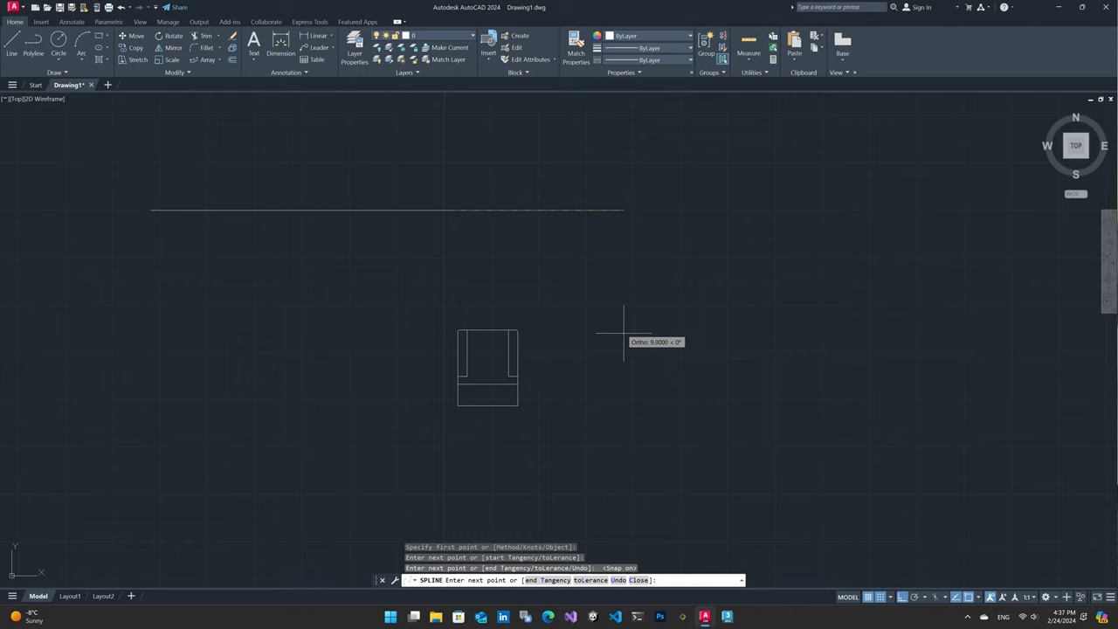
key("F8")
left_click(594, 352)
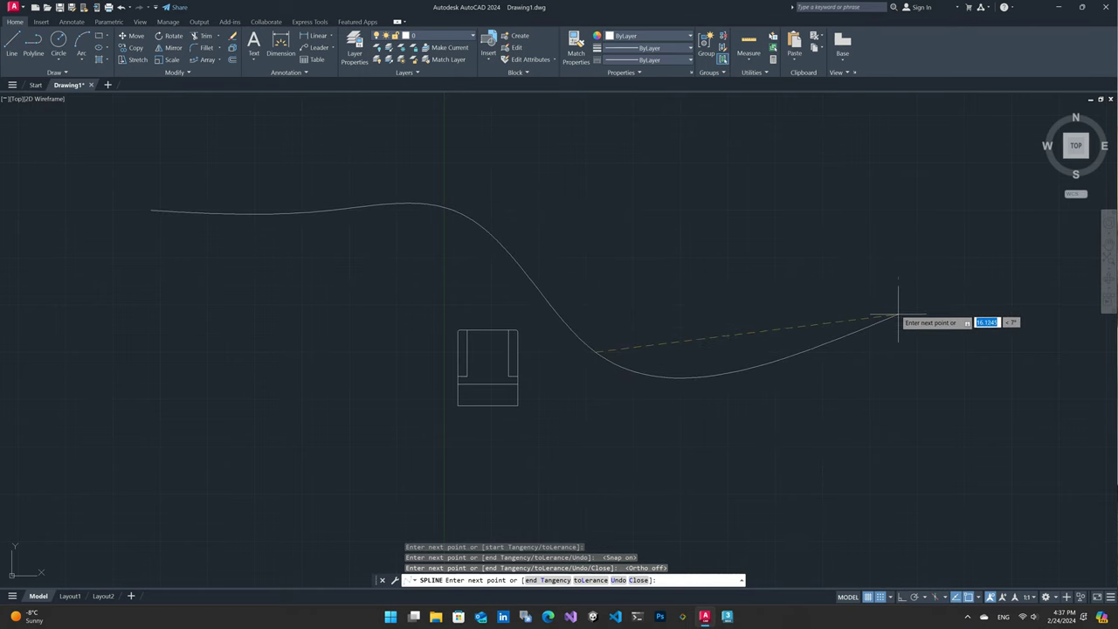
scroll(898, 315, "down", 4)
left_click(925, 295)
middle_click_drag(935, 292, 677, 305)
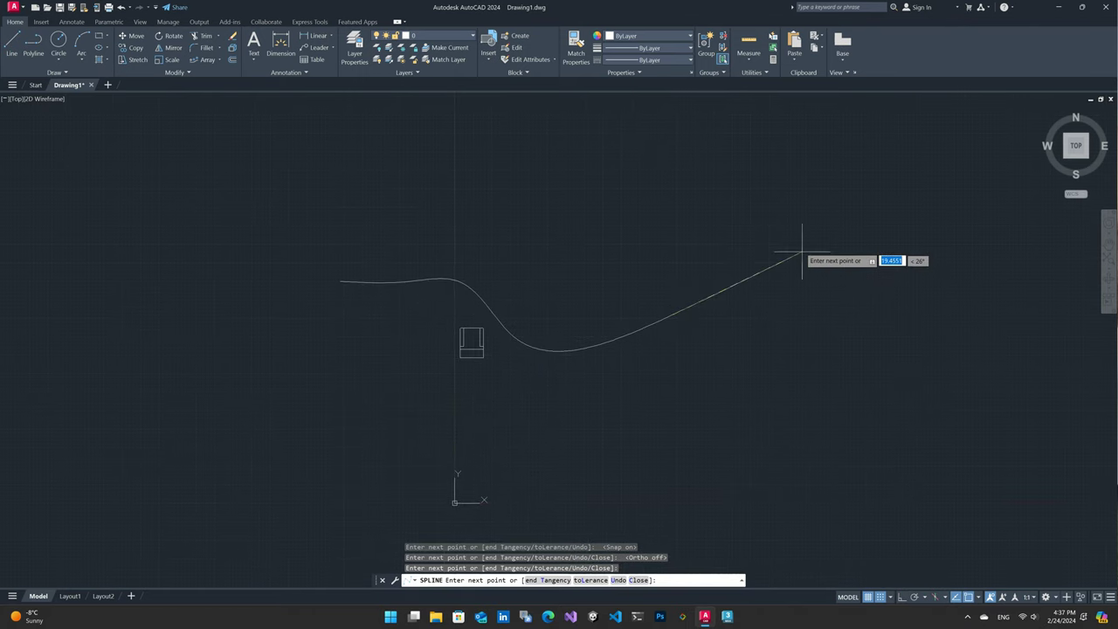
left_click(732, 257)
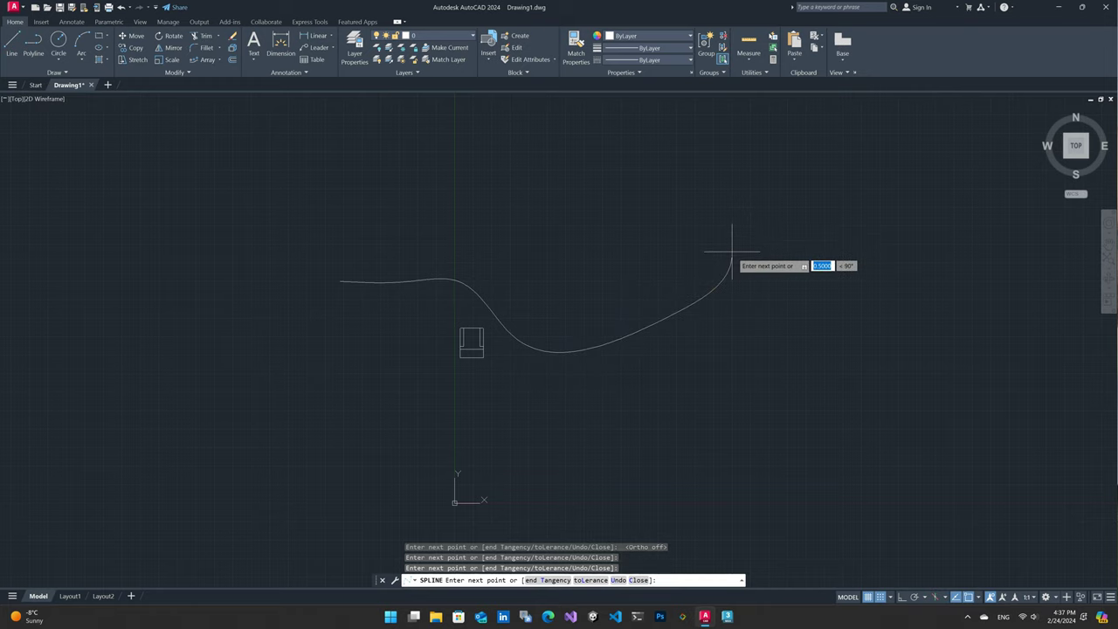
right_click(732, 252)
left_click(753, 259)
scroll(450, 350, "up", 4)
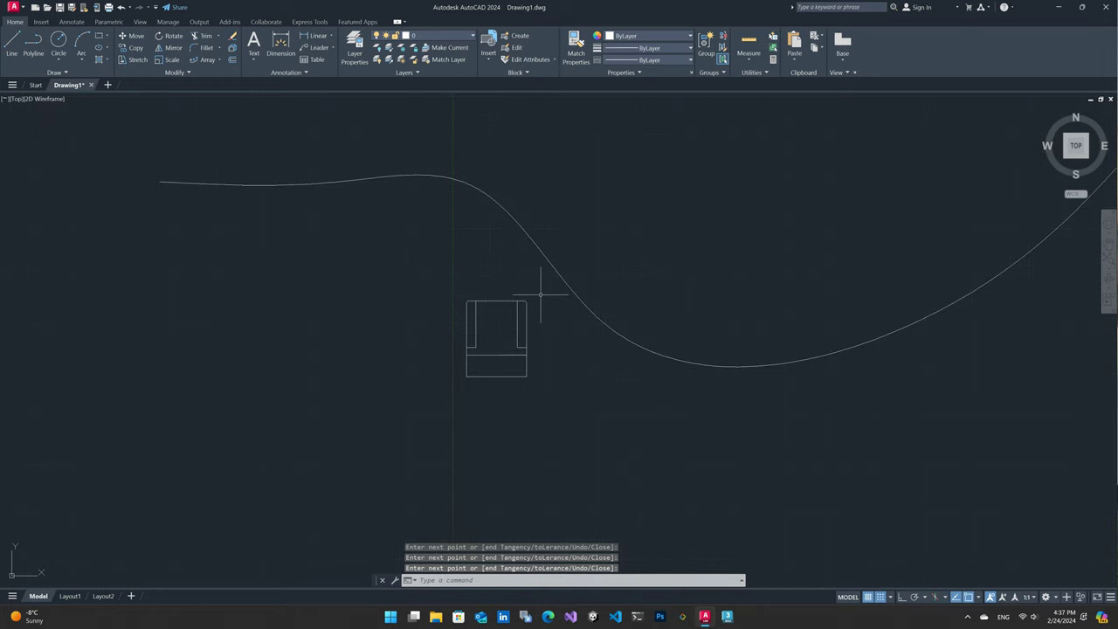
left_click_drag(536, 294, 442, 394)
Move the chair by its top edge to the spline's left end
key("Return")
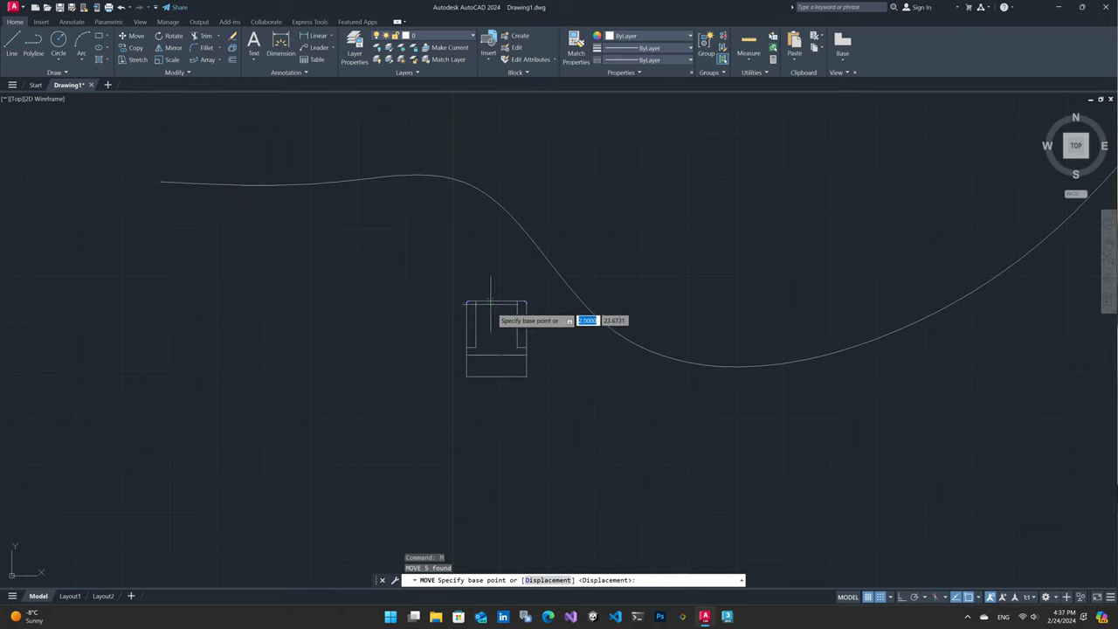
left_click(496, 302)
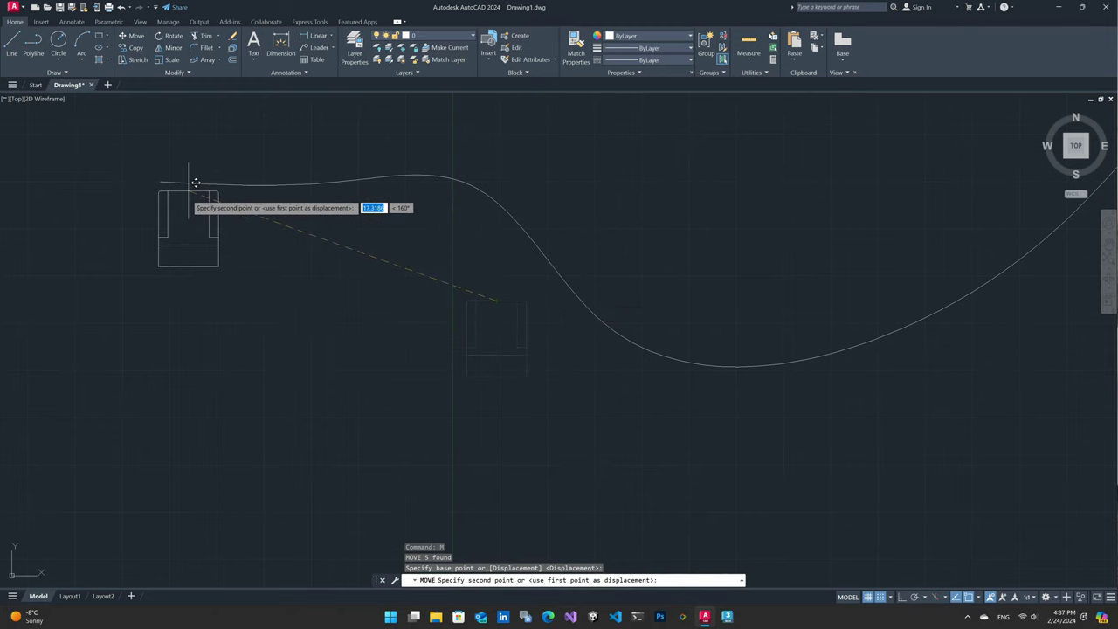
left_click(195, 182)
scroll(188, 201, "up", 4)
Hide the background grid and turn off grid snap and dynamic UCS, cancelling the chair rotation
left_click(298, 158)
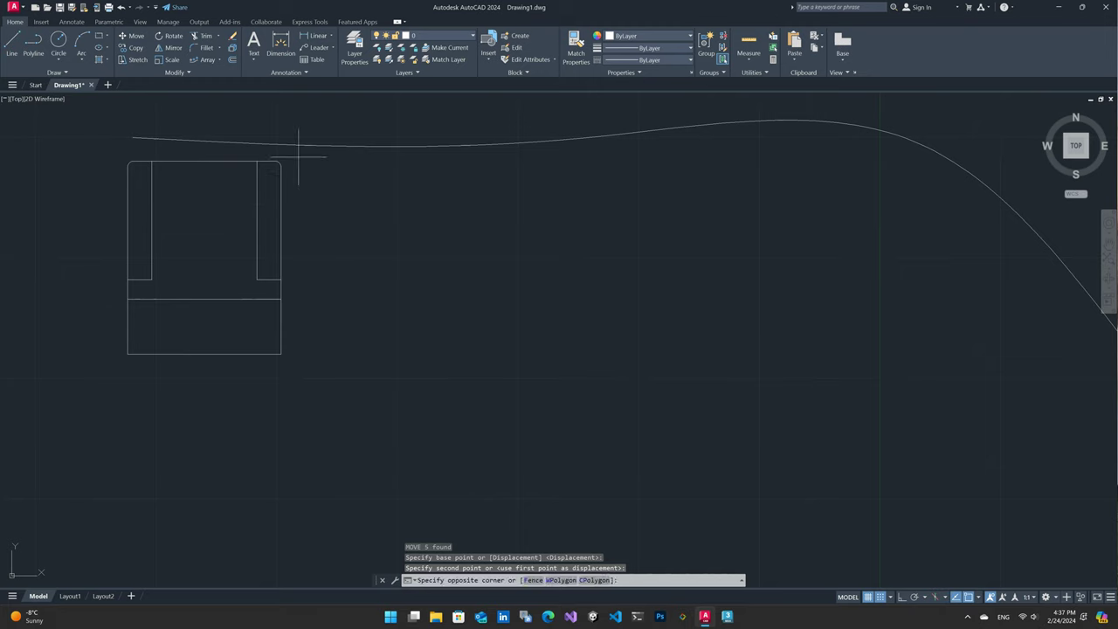
left_click(148, 393)
type("ro")
key("Return")
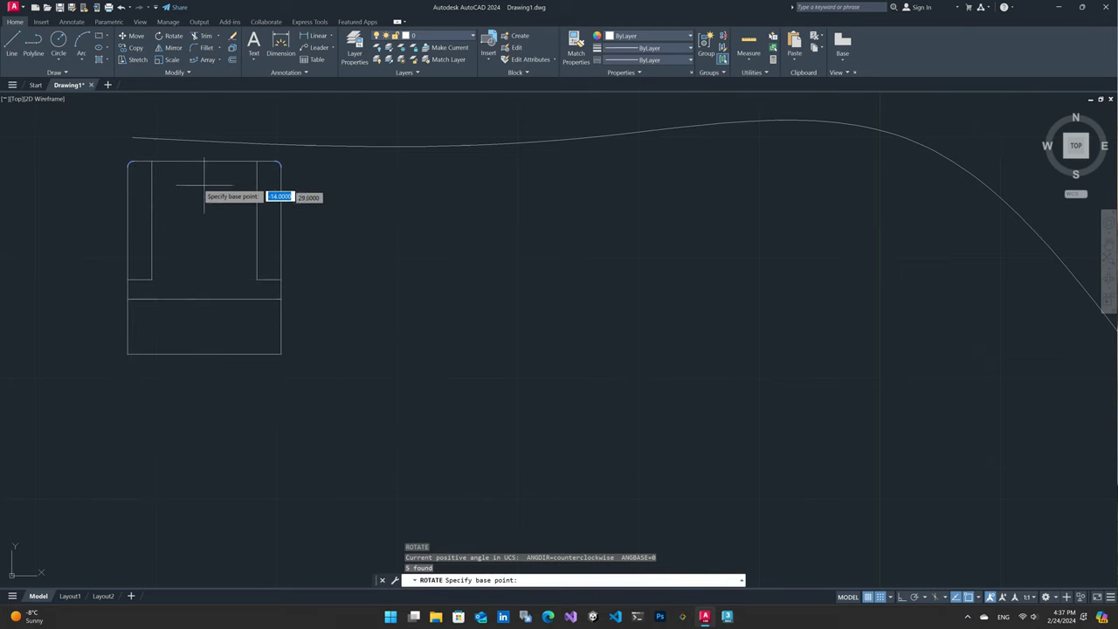
left_click(204, 161)
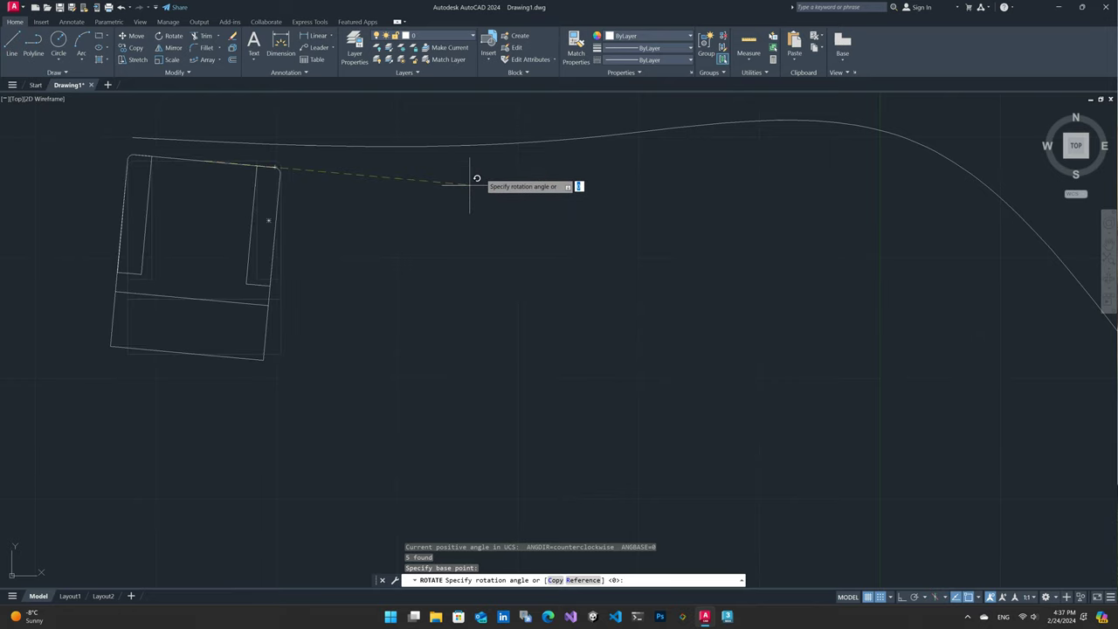
key("F7")
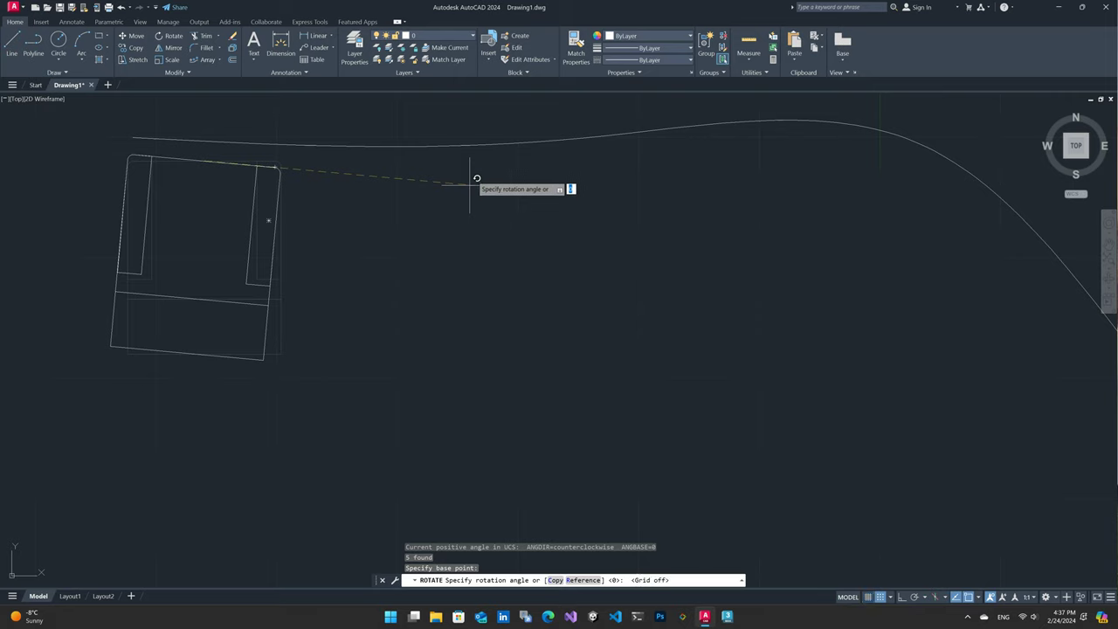
key("F6")
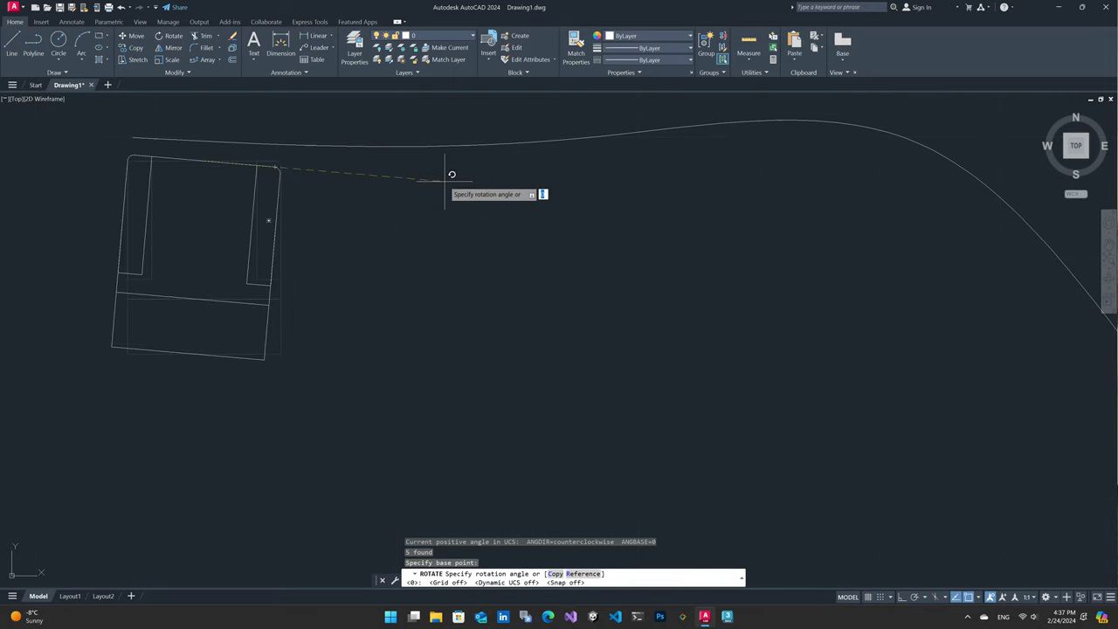
key("F9")
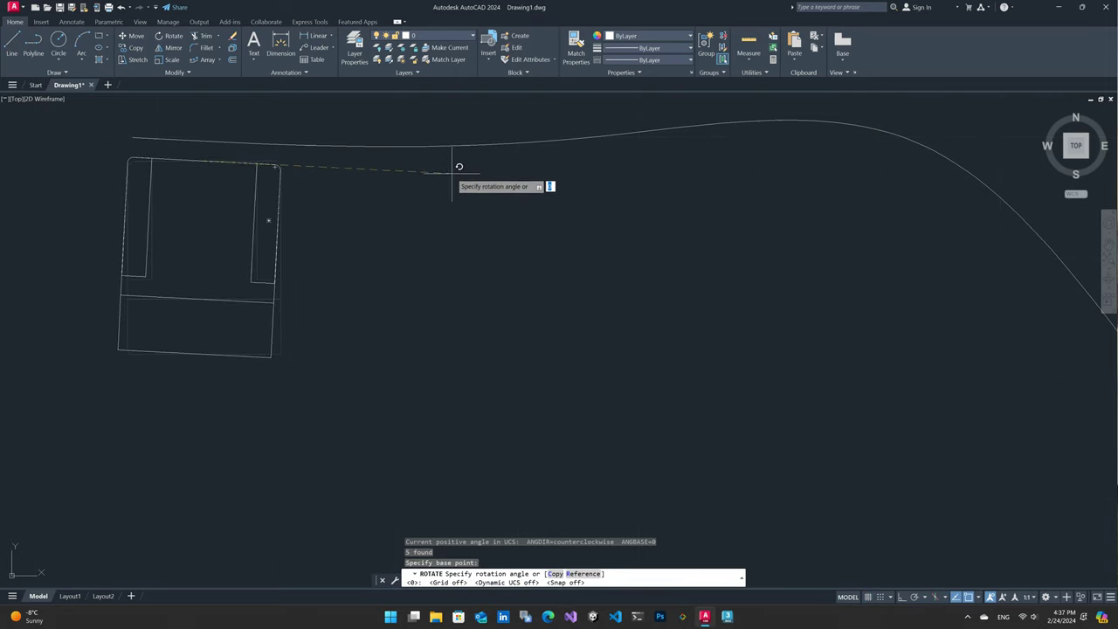
key("Escape")
scroll(329, 257, "down", 5)
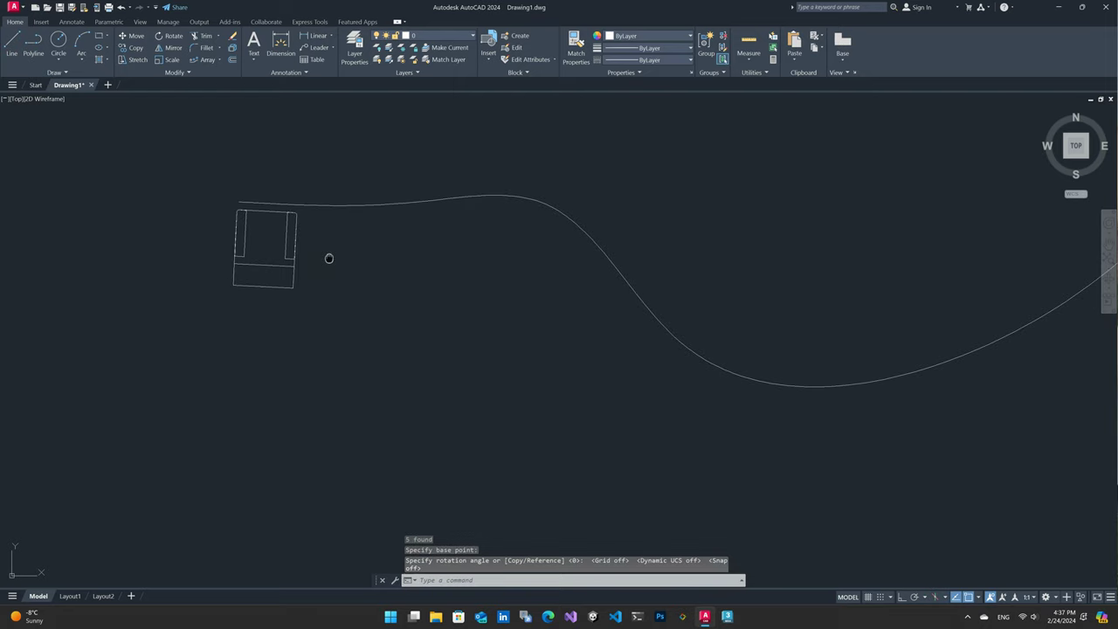
key("Escape")
scroll(340, 294, "up", 2)
scroll(350, 284, "up", 2)
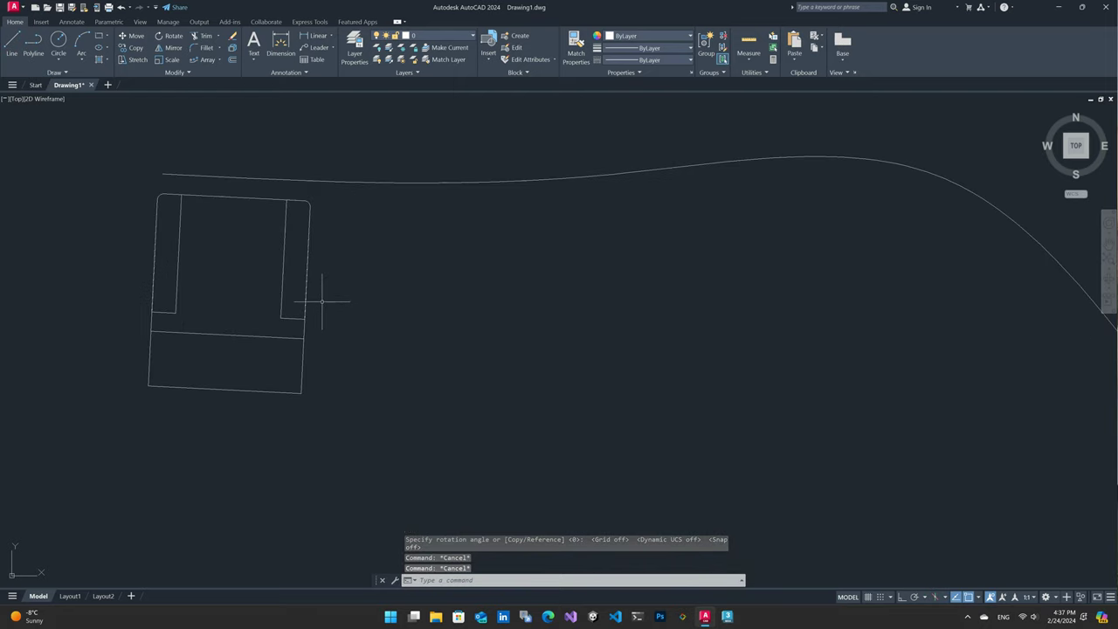
scroll(428, 286, "down", 2)
scroll(397, 306, "down", 4)
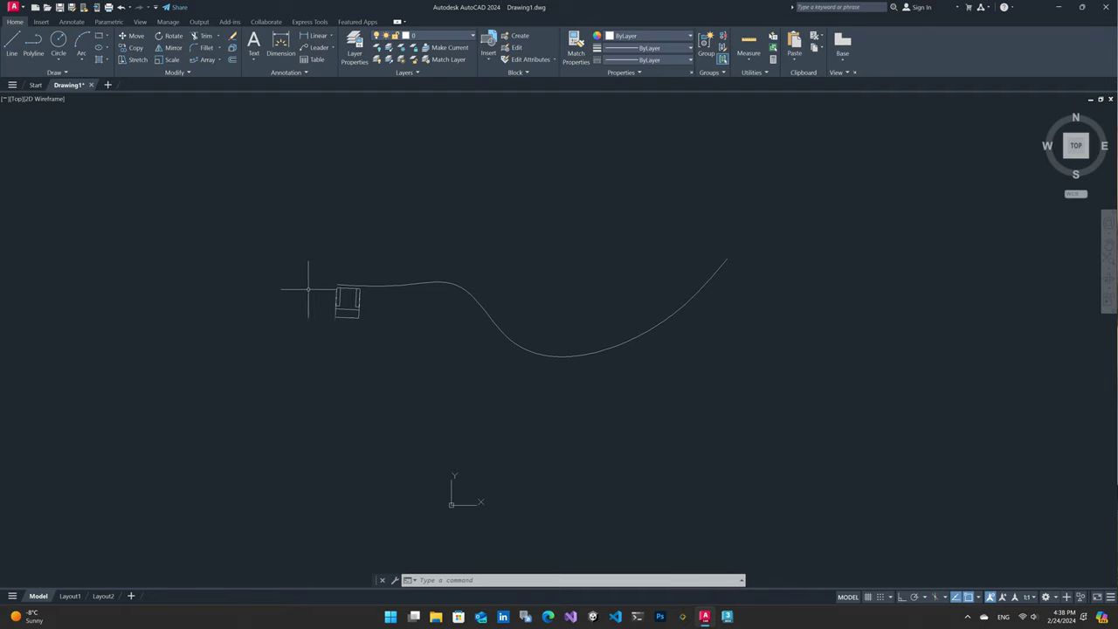
scroll(307, 288, "up", 2)
scroll(367, 317, "up", 1)
scroll(361, 322, "down", 1)
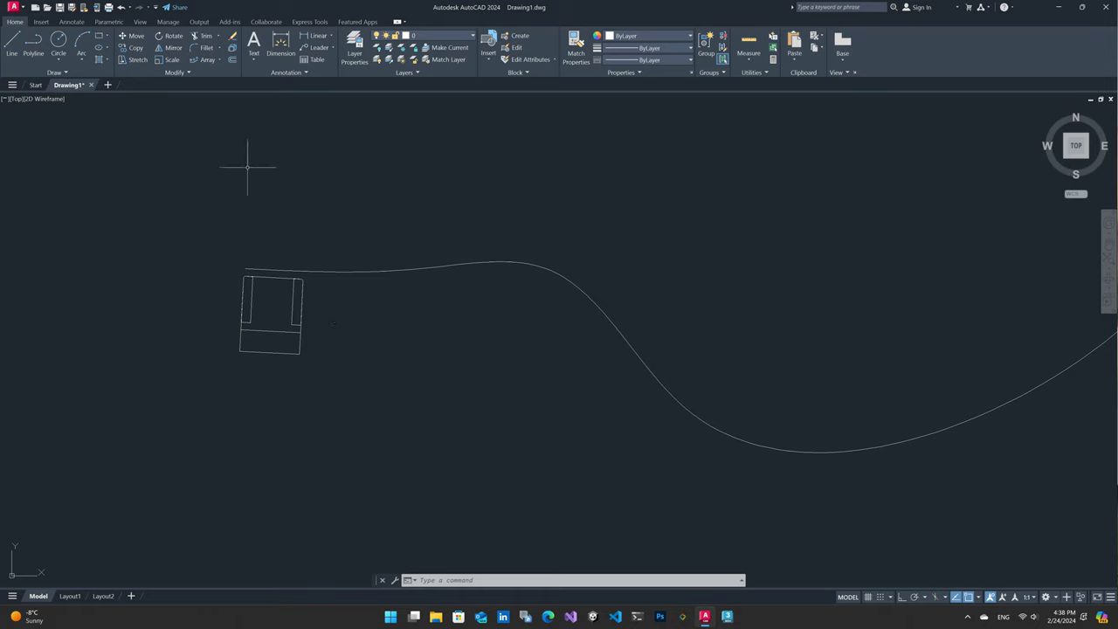
Create a path array of the five-part chair along the spline curve
left_click(196, 59)
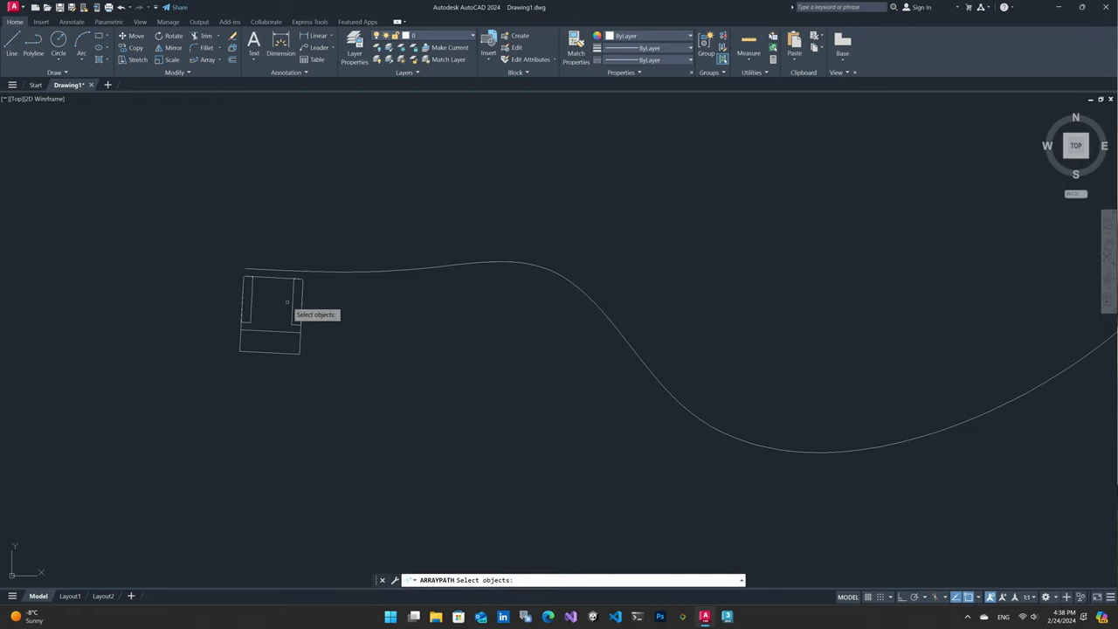
left_click(200, 387)
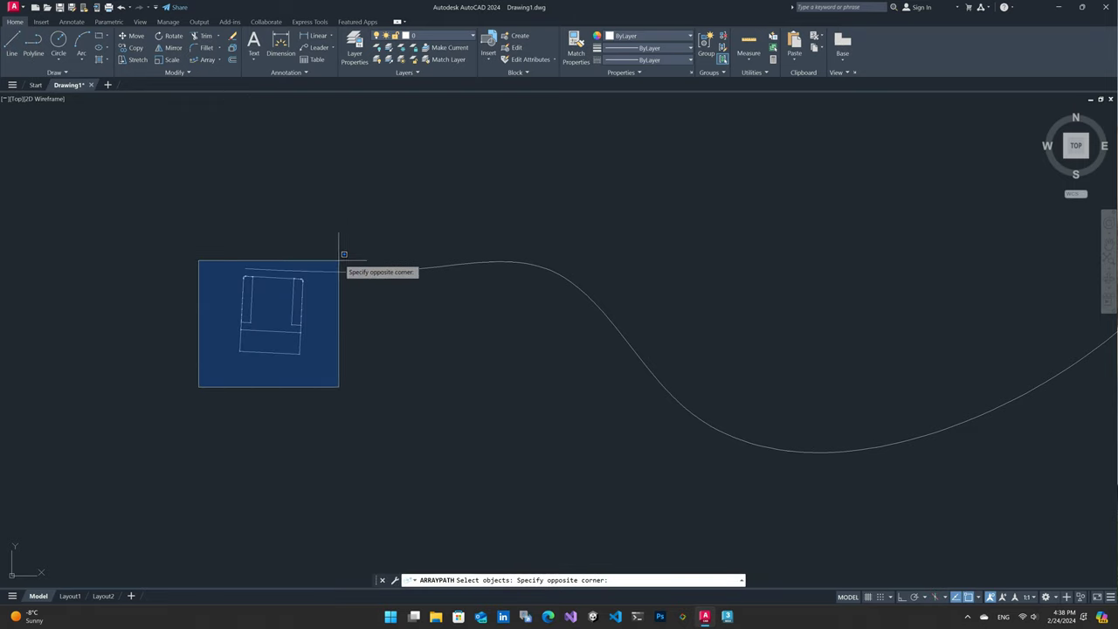
left_click(339, 251)
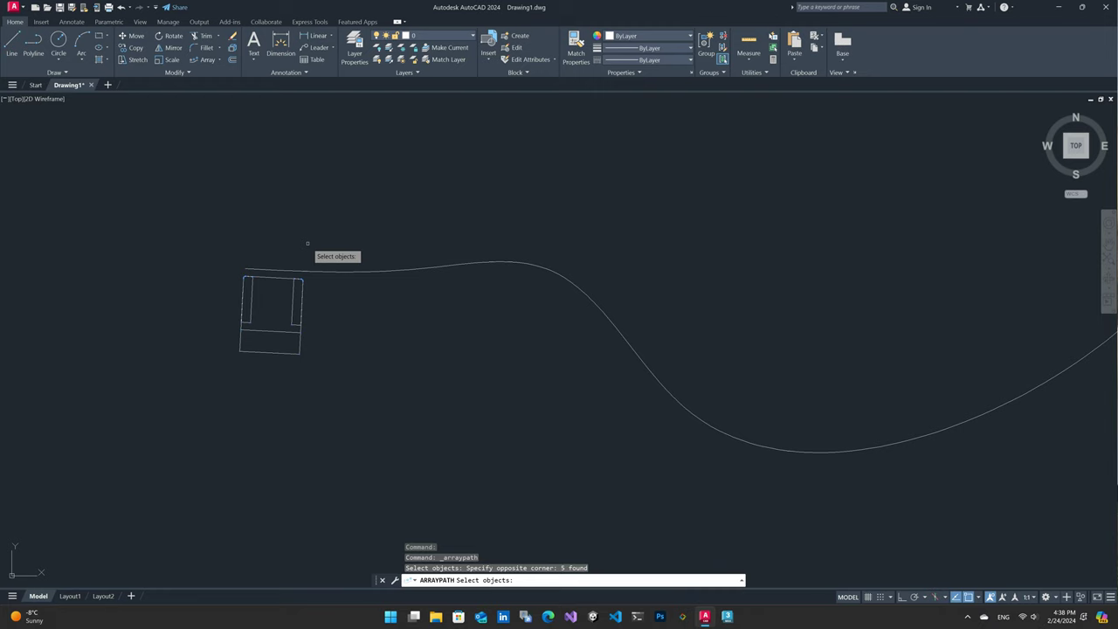
key("Return")
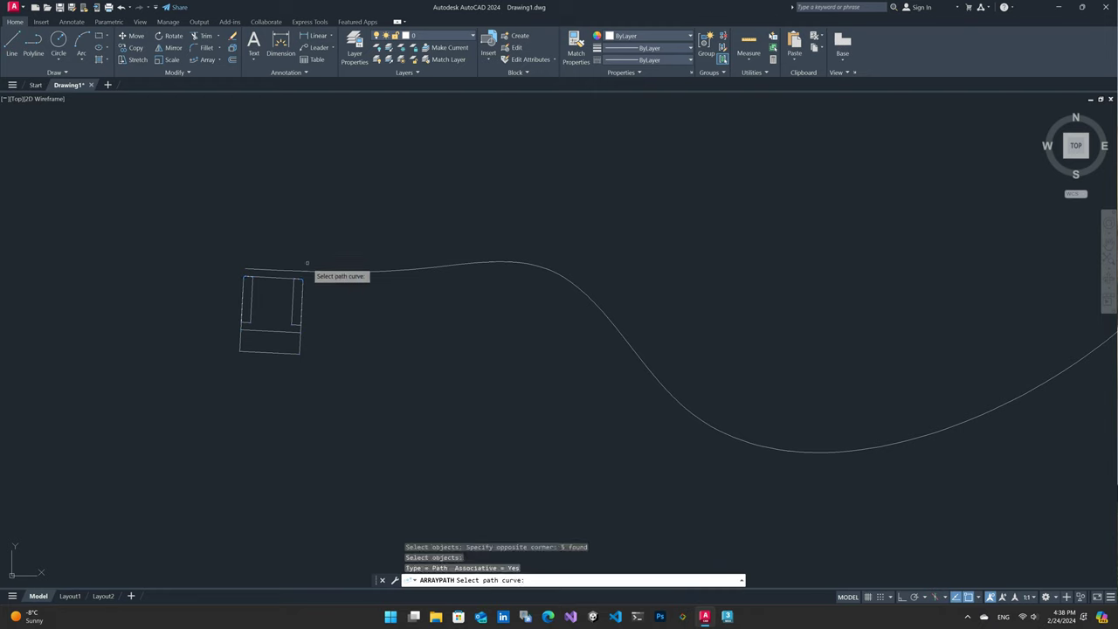
left_click(308, 267)
scroll(410, 302, "down", 2)
scroll(419, 297, "down", 2)
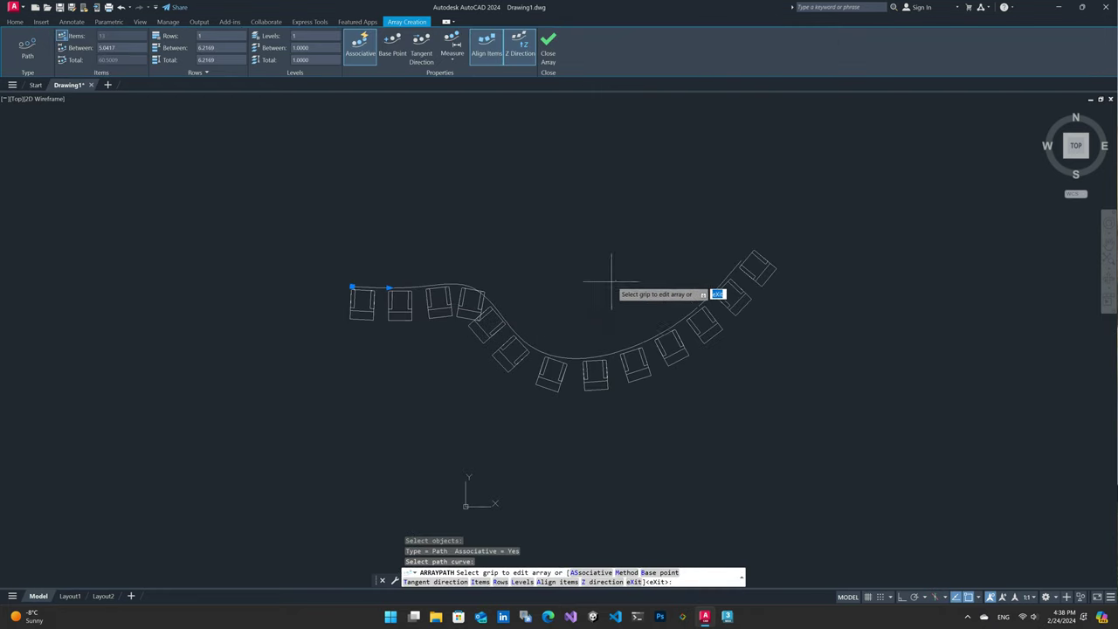
middle_click_drag(599, 280, 449, 262)
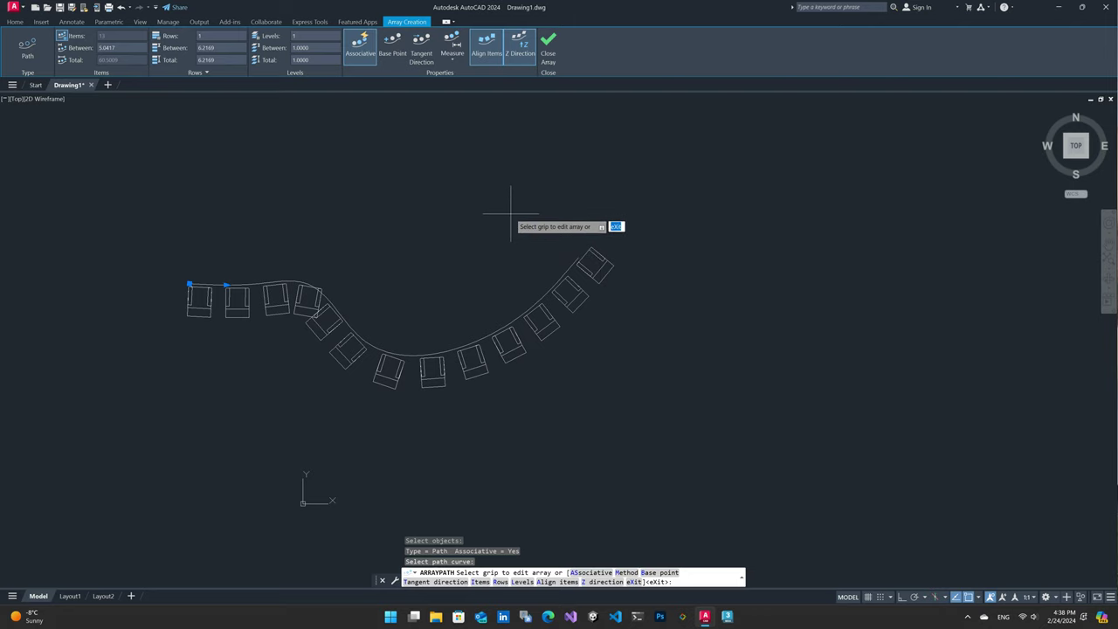
Keep Align Items on so chairs follow the curve, and turn off Z Direction
left_click(486, 56)
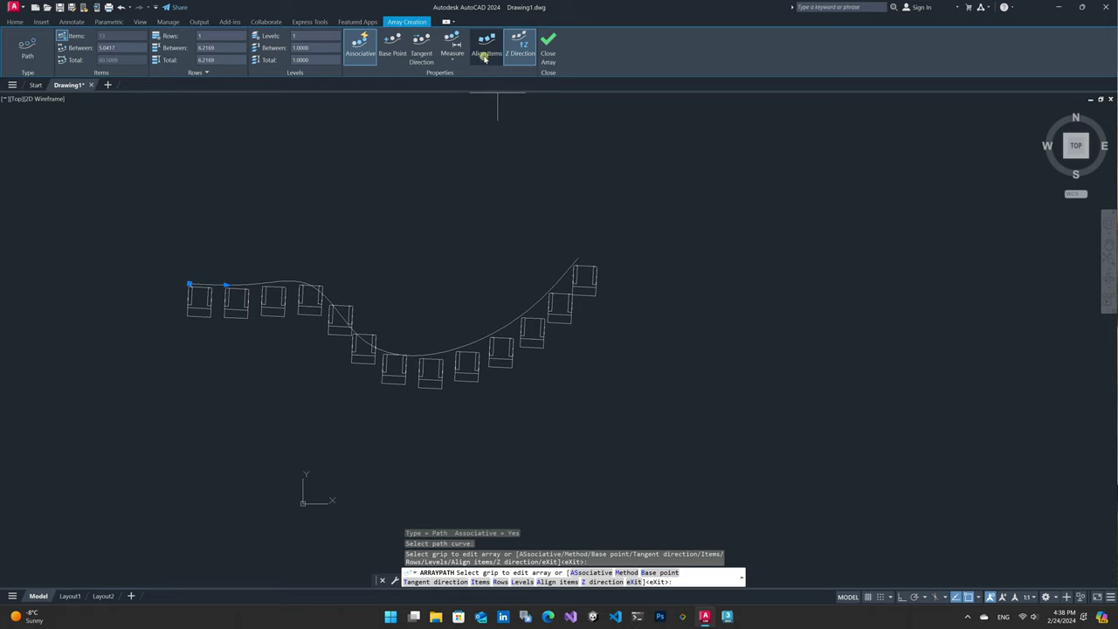
left_click(485, 55)
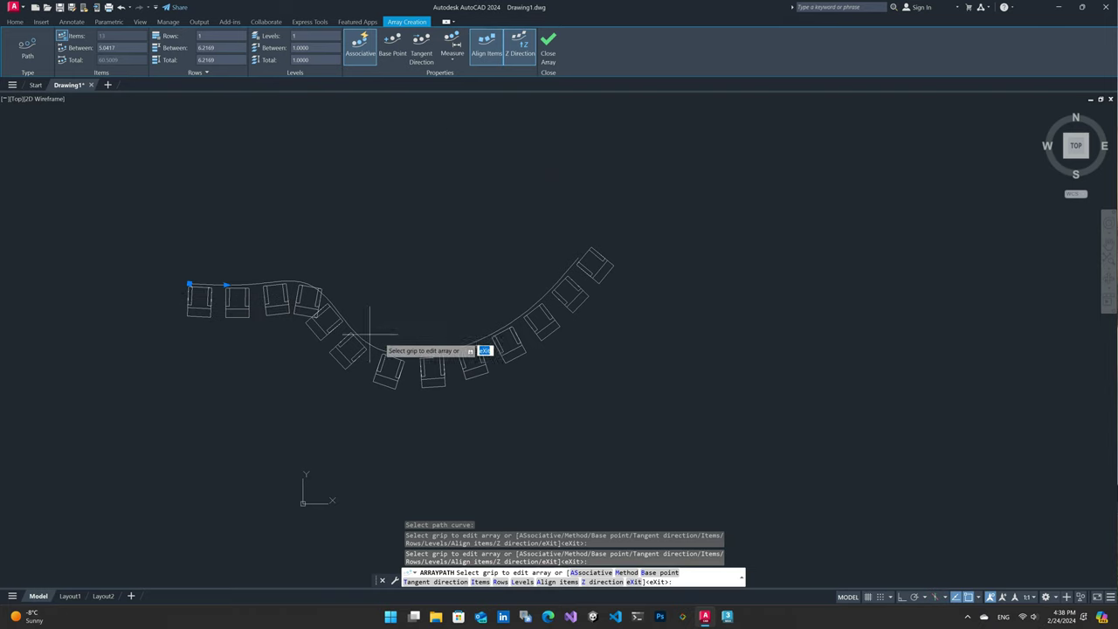
left_click(508, 63)
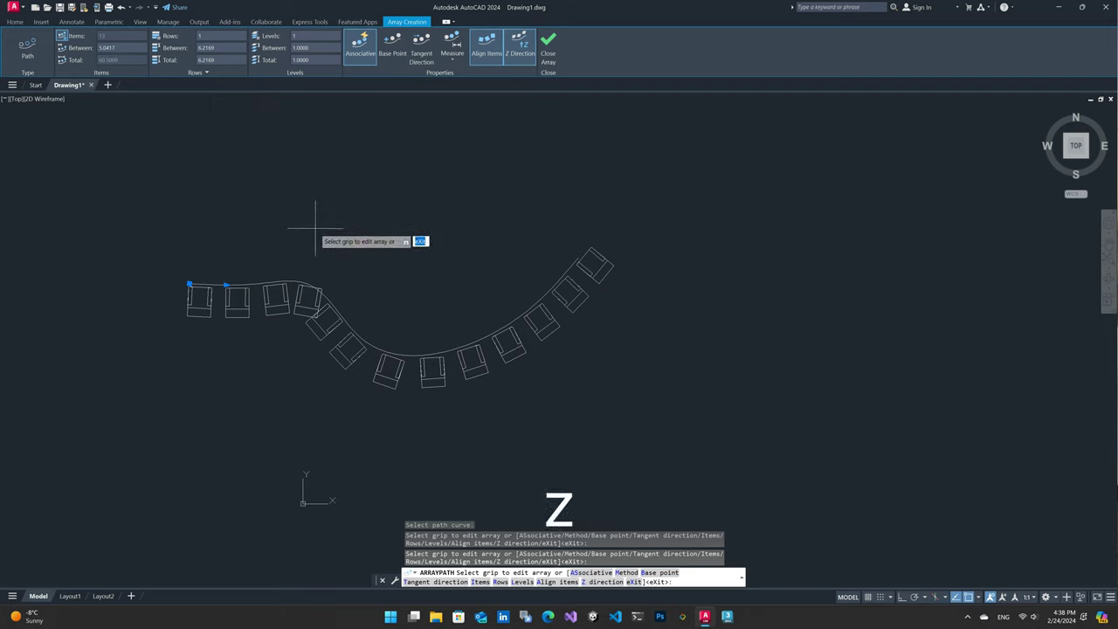
left_click(519, 63)
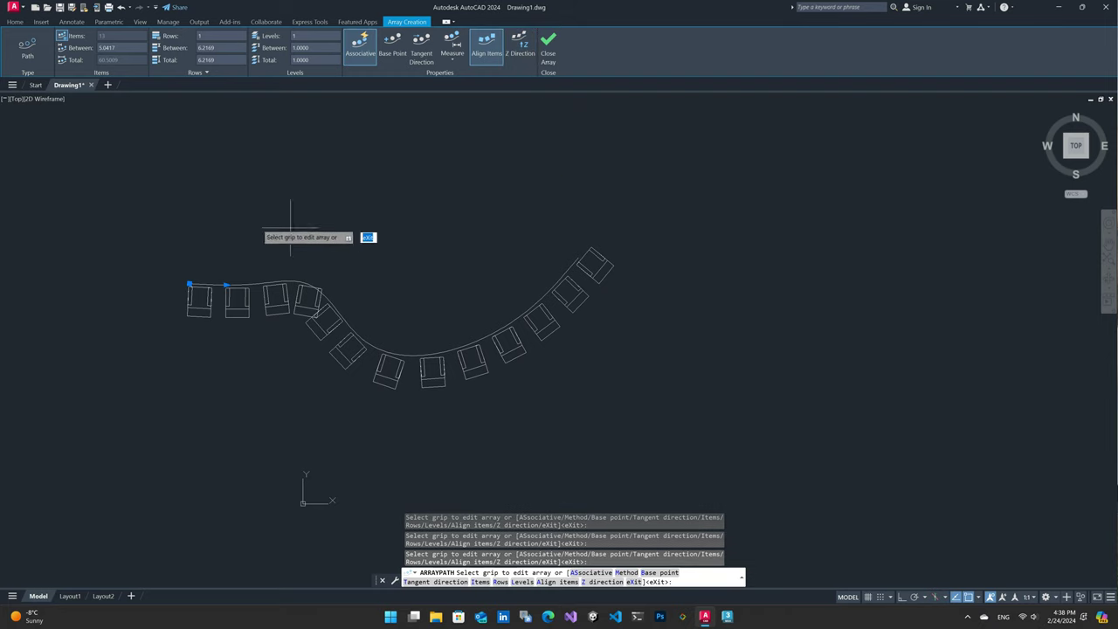
Widen the chair spacing to 10.8120 so six chairs remain, then close the array
middle_click_drag(258, 218, 441, 247)
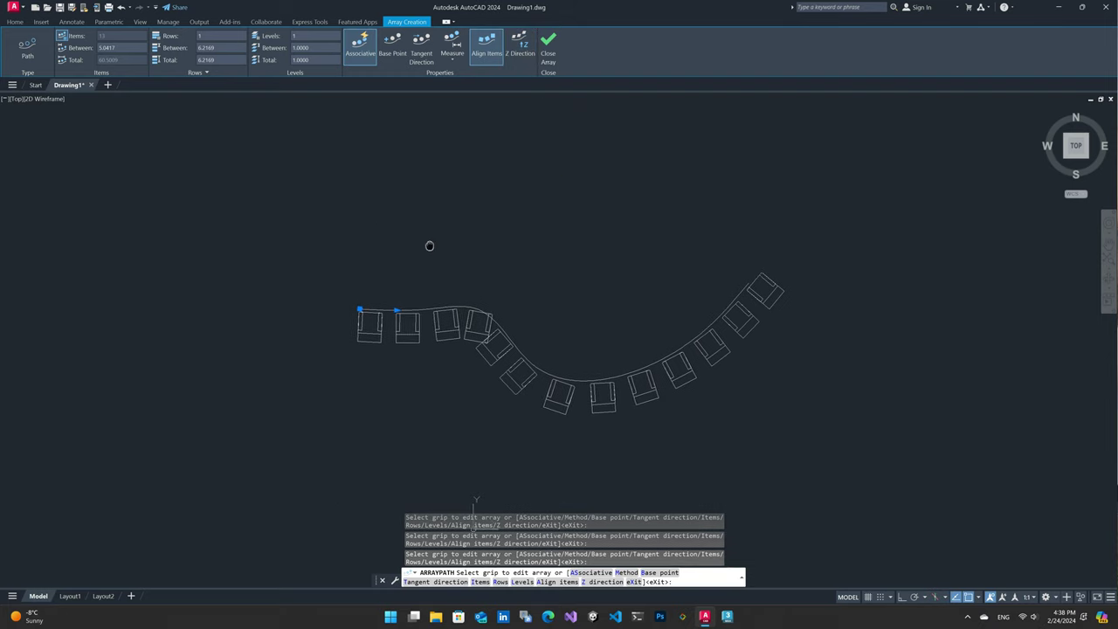
left_click(414, 316)
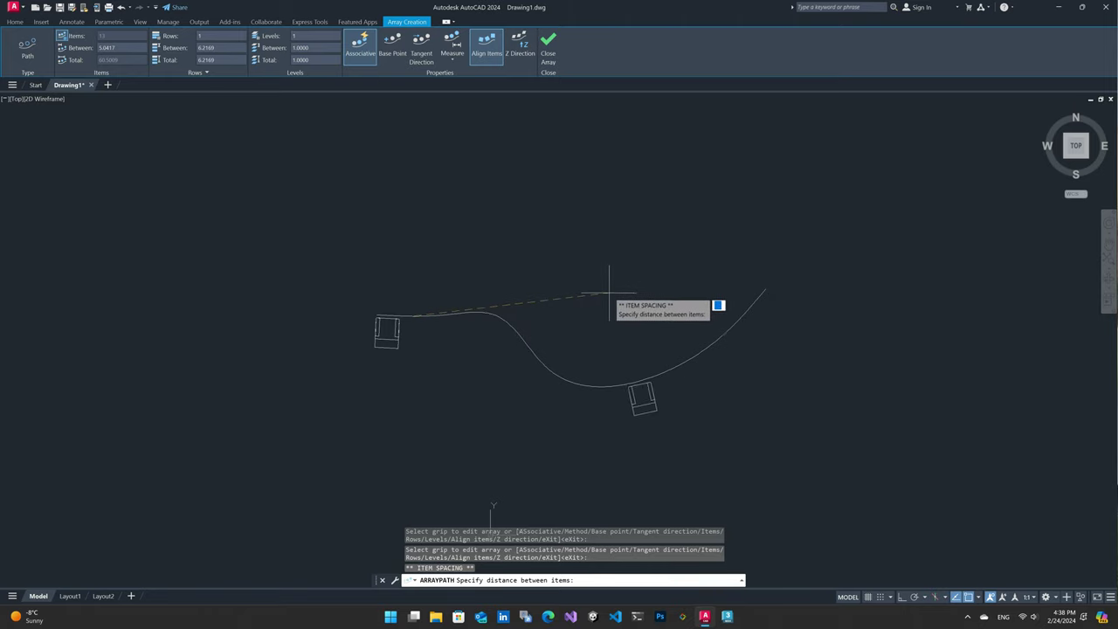
left_click(454, 266)
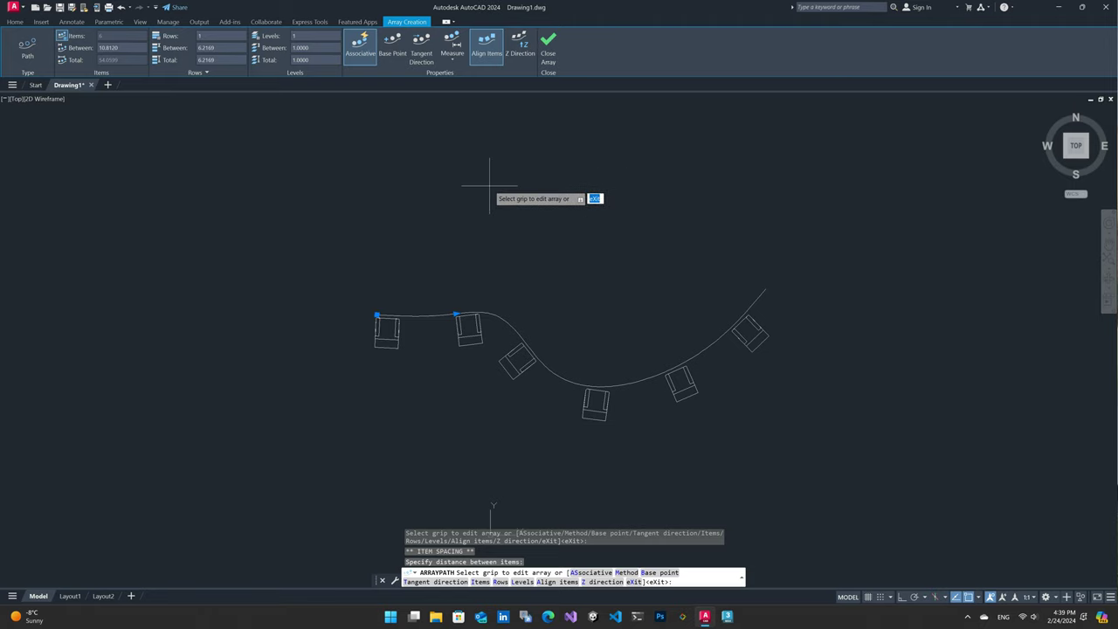
left_click(547, 57)
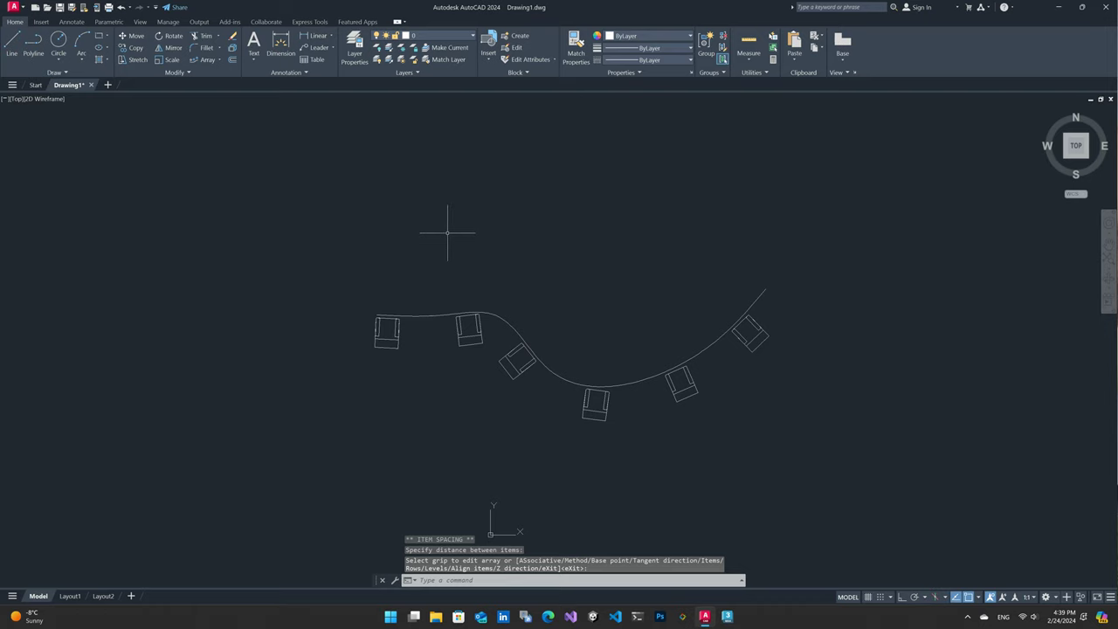
Deselect the array, pan the drawing left, and show the Array types dropdown on the Modify panel
left_click(387, 323)
key("Escape")
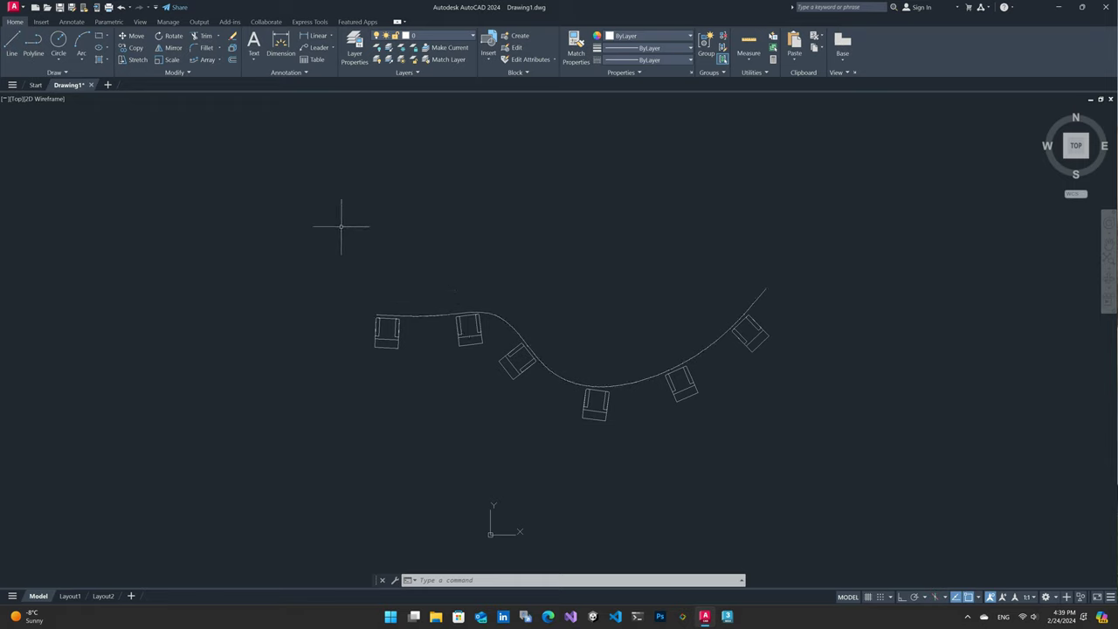
middle_click_drag(580, 300, 466, 314)
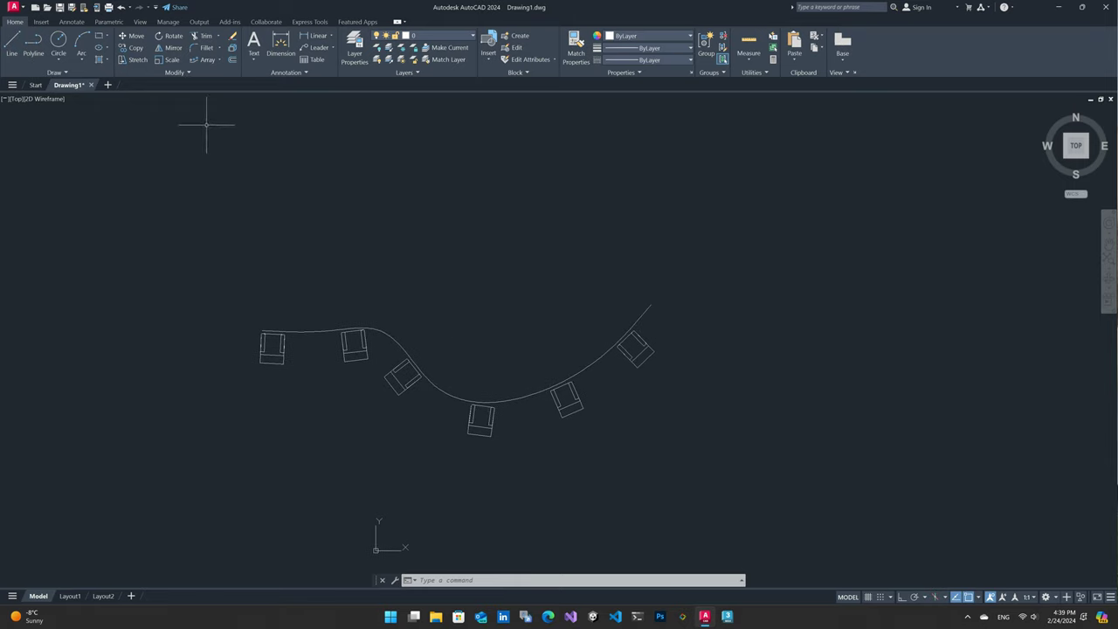
left_click(219, 59)
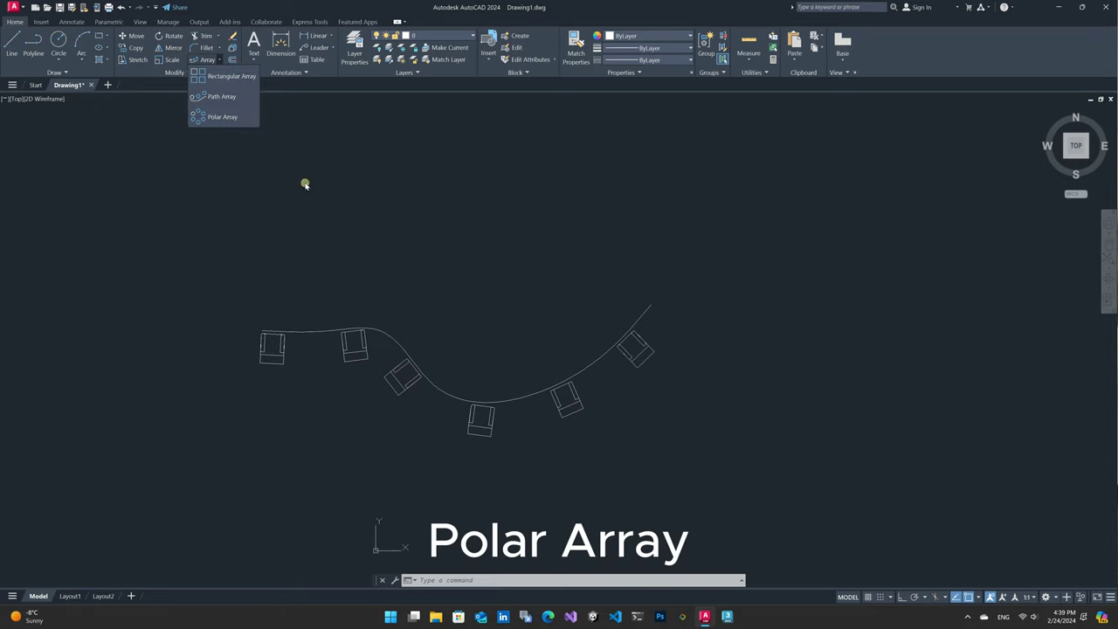
Erase the spline and chairs, undo that, then try exploding the chair path array
key("Escape")
key("Escape")
key("Escape")
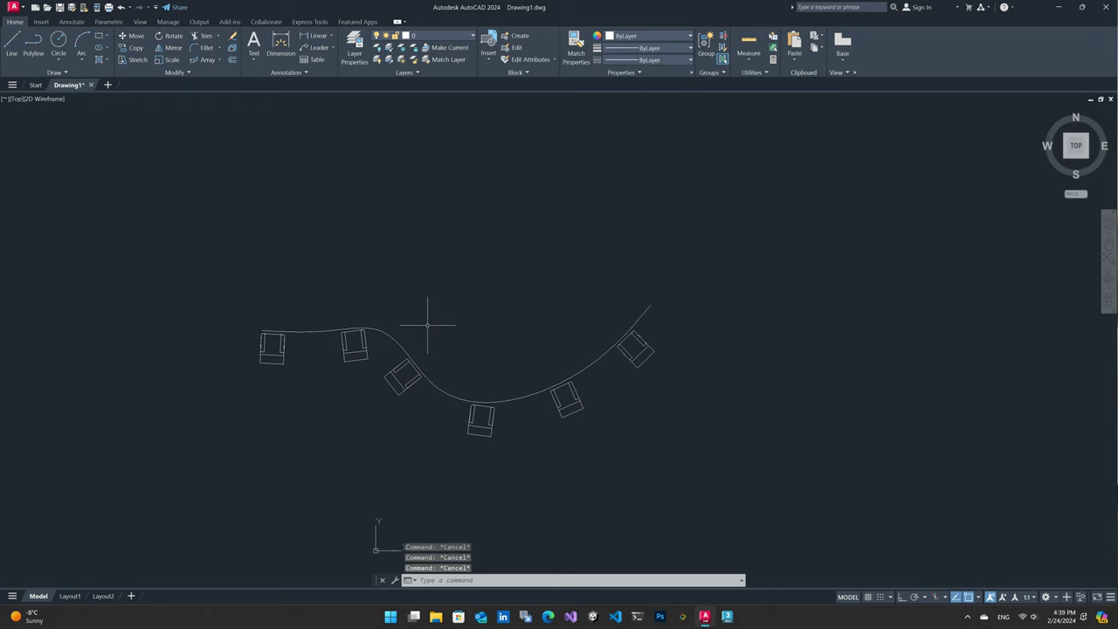
left_click(429, 323)
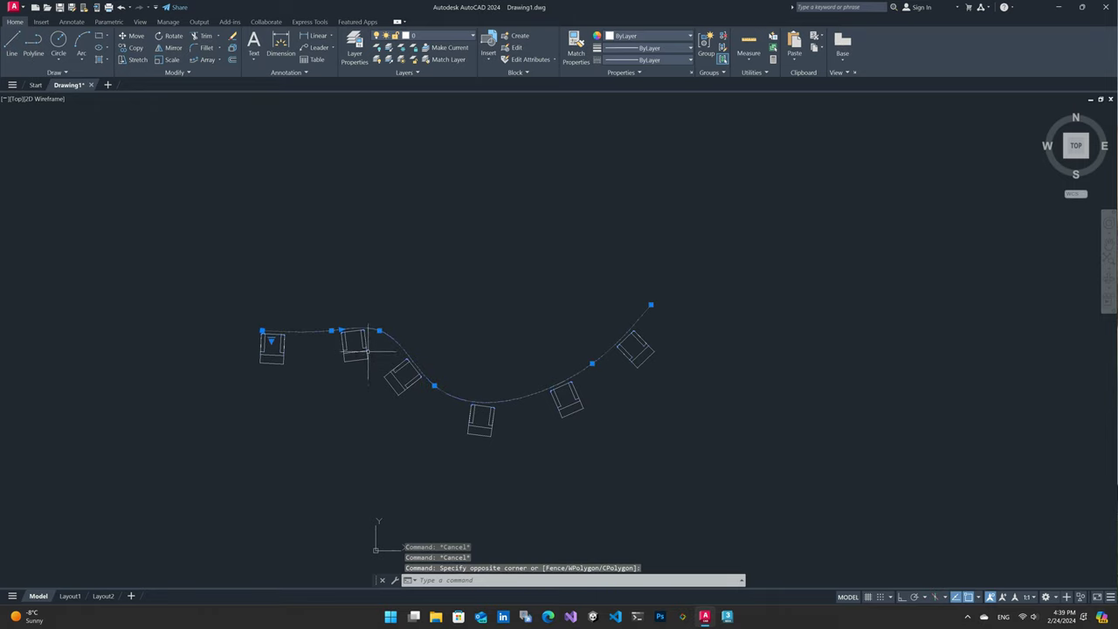
key("Delete")
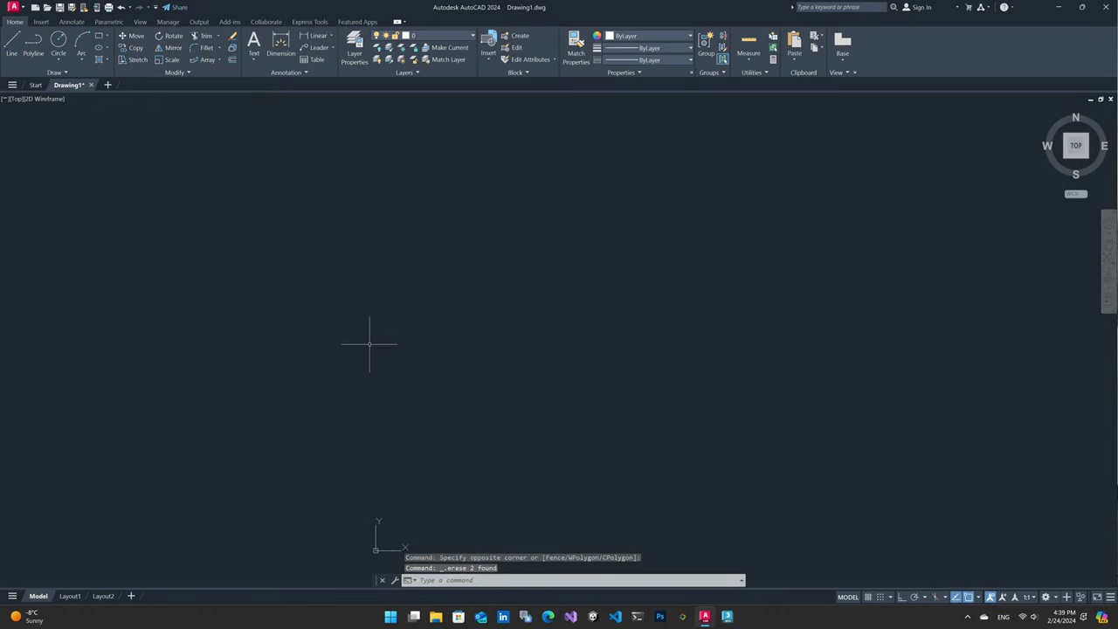
key("ctrl+z")
type("EX")
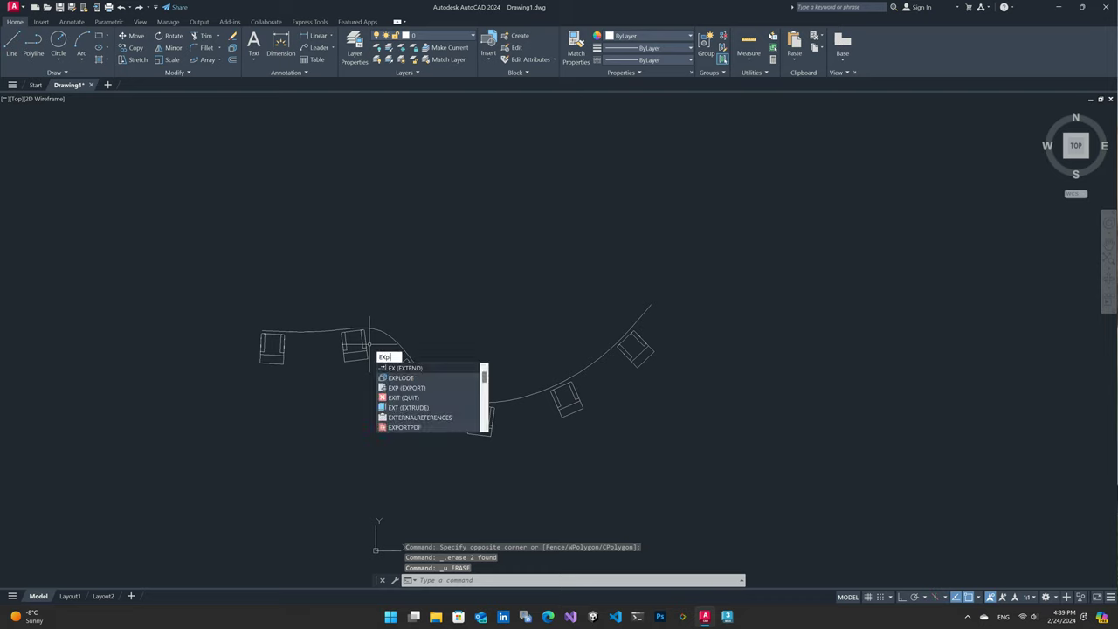
type("p")
key("Return")
left_click(346, 346)
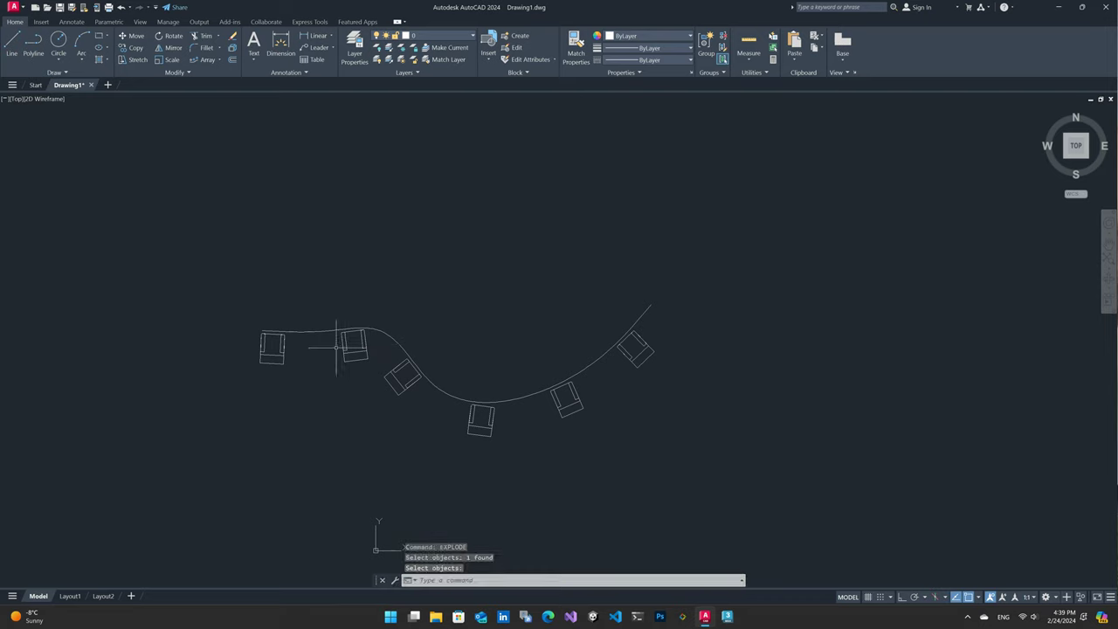
key("Escape")
Erase the spline and five extra chairs, leaving the last chair centred in view
left_click(698, 271)
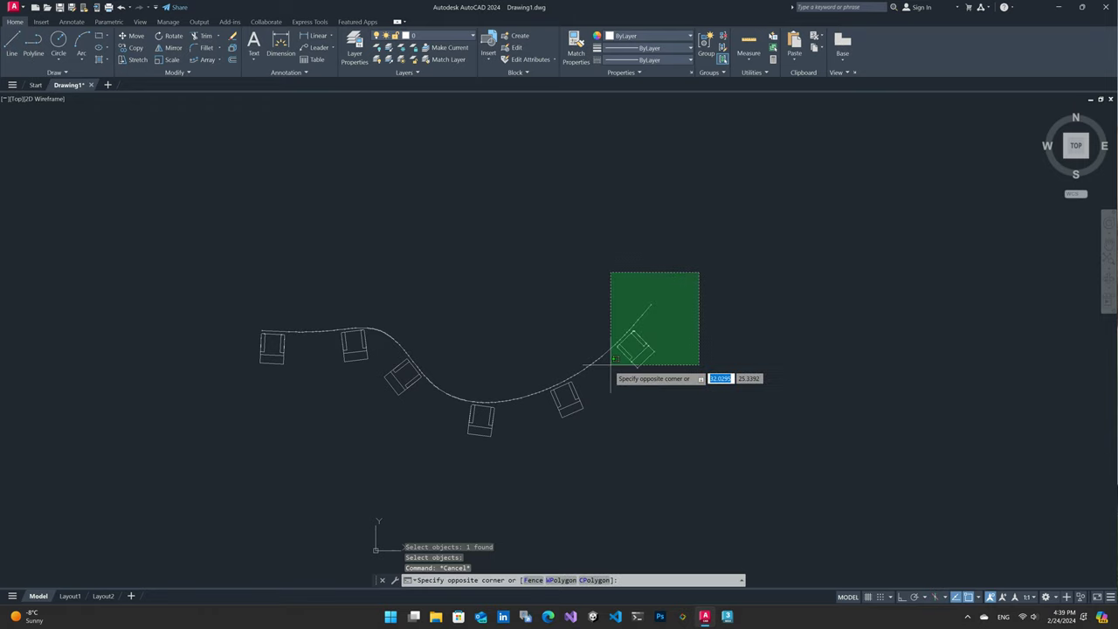
left_click(592, 364)
key("Delete")
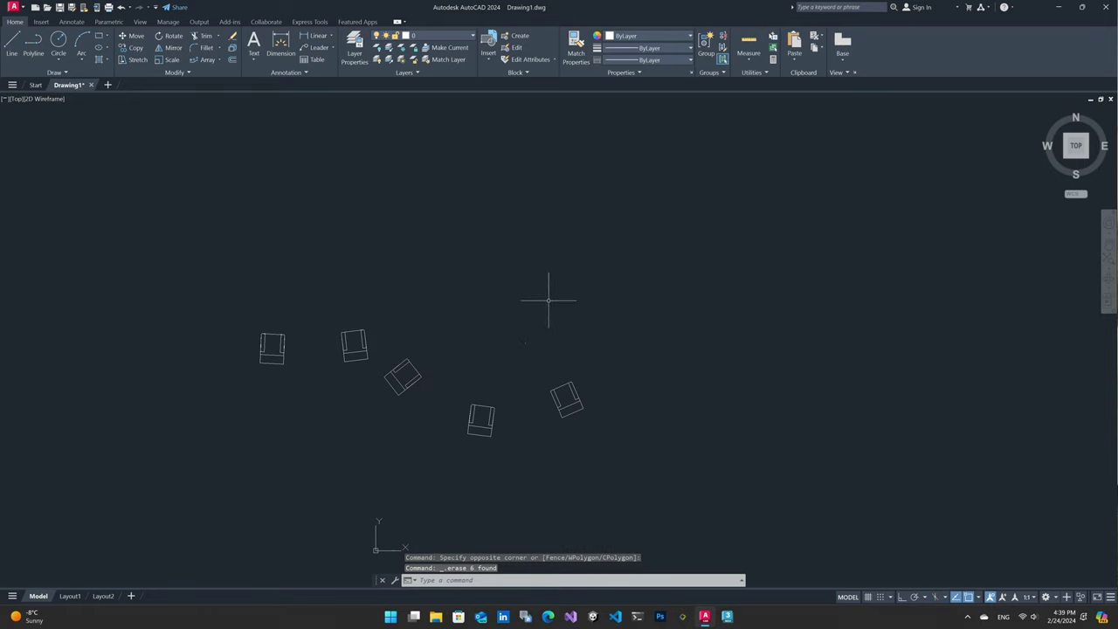
left_click(634, 282)
left_click(300, 474)
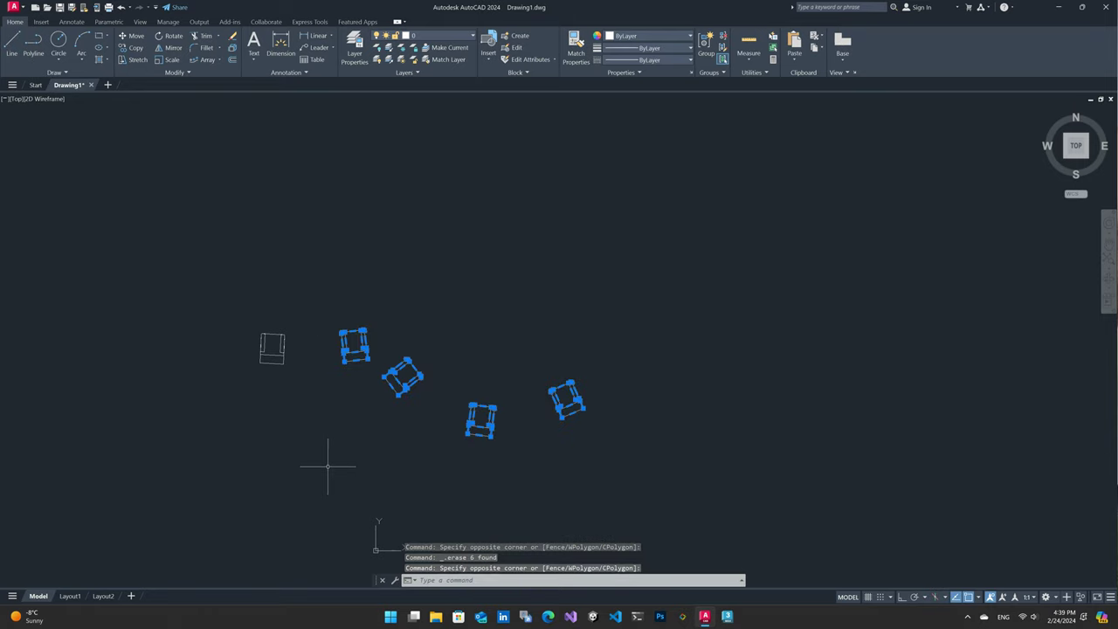
key("Delete")
mouse_move(367, 417)
middle_mouse_down()
mouse_move(492, 404)
mouse_move(579, 341)
mouse_move(521, 342)
middle_mouse_up()
scroll(579, 341, "up", 3)
scroll(515, 323, "down", 1)
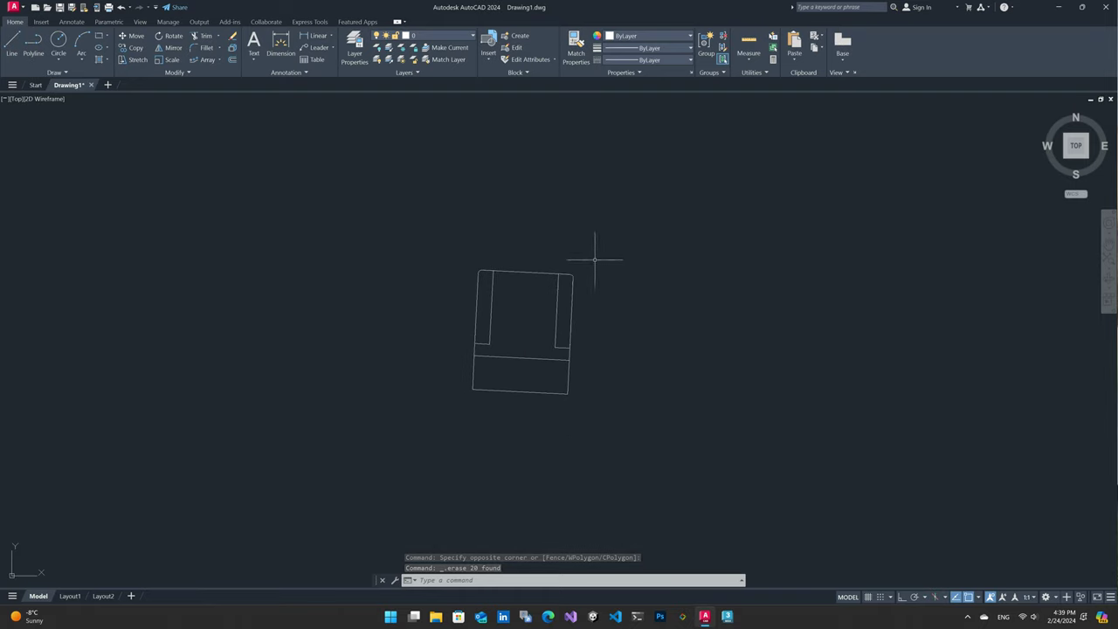
Polar-array the chair, six copies over 360°, around a centre point above it
left_click(219, 60)
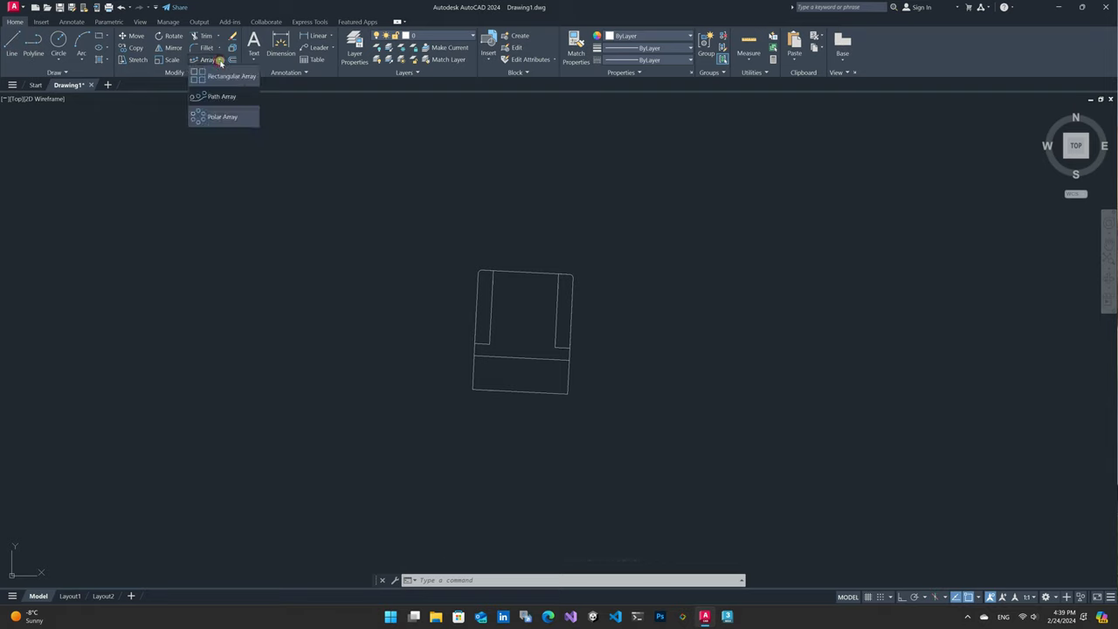
left_click(214, 117)
left_click(596, 242)
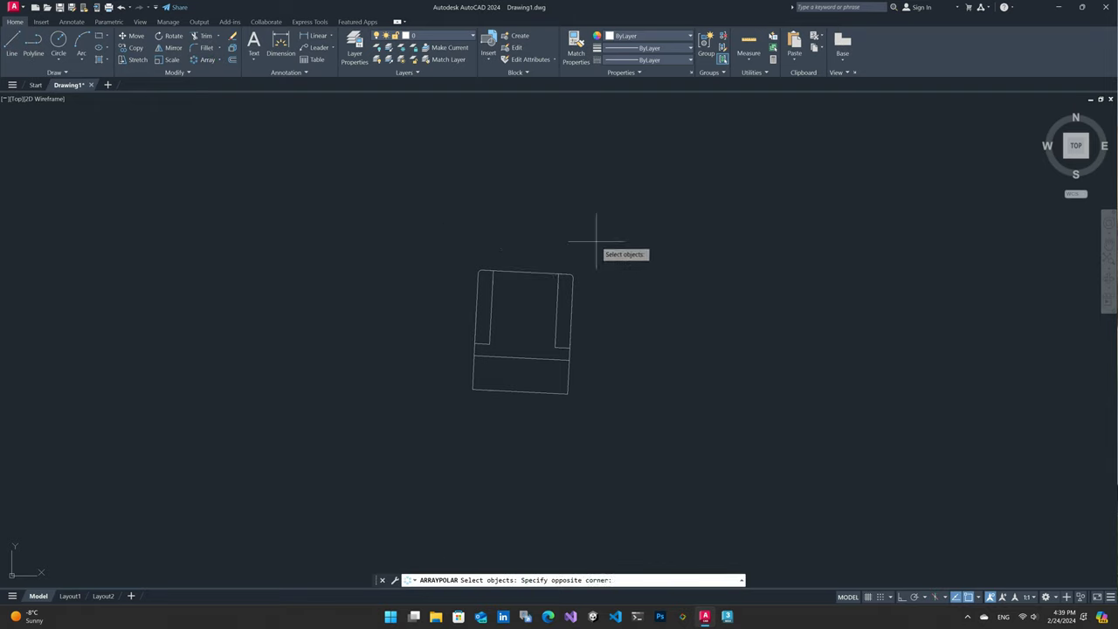
left_click(442, 437)
key("Return")
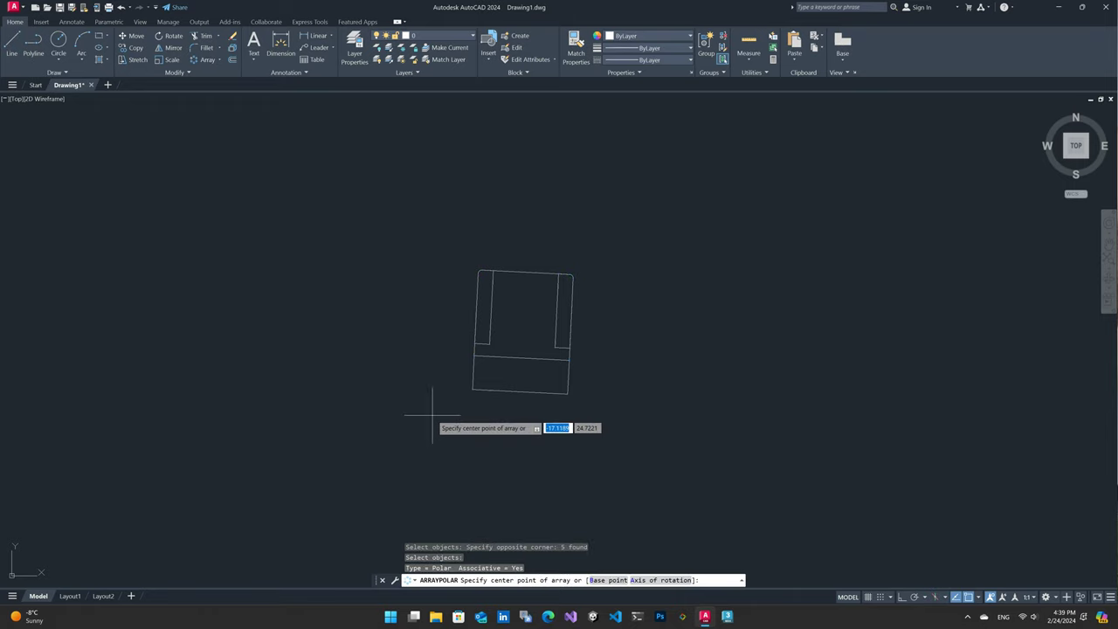
scroll(569, 415, "down", 5)
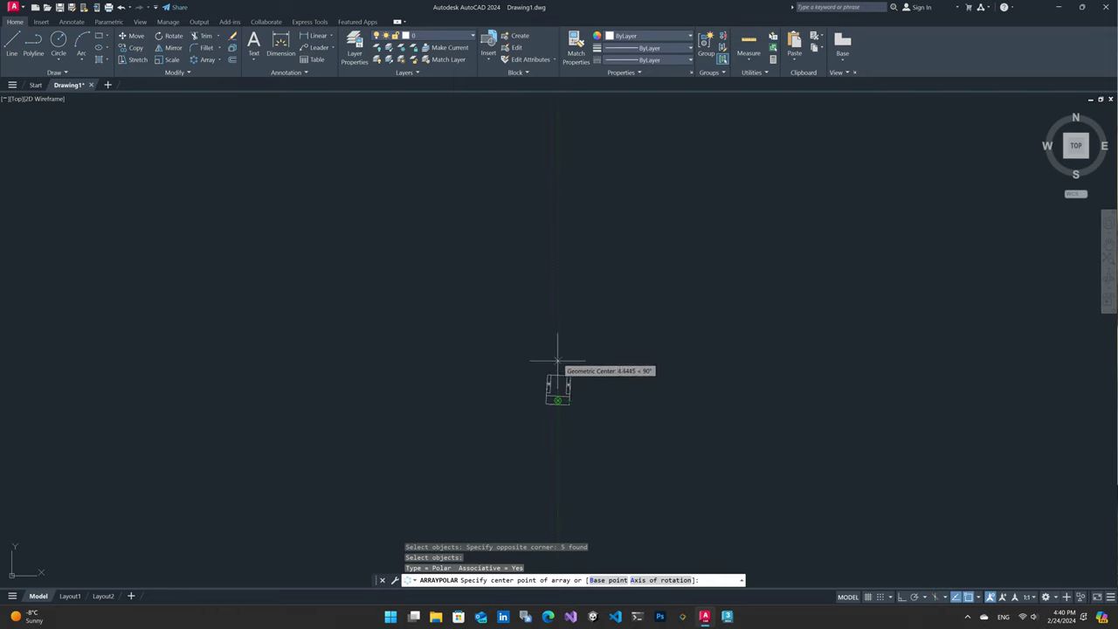
left_click(566, 264)
Set the polar array's item count to 15 chairs
scroll(576, 339, "down", 2)
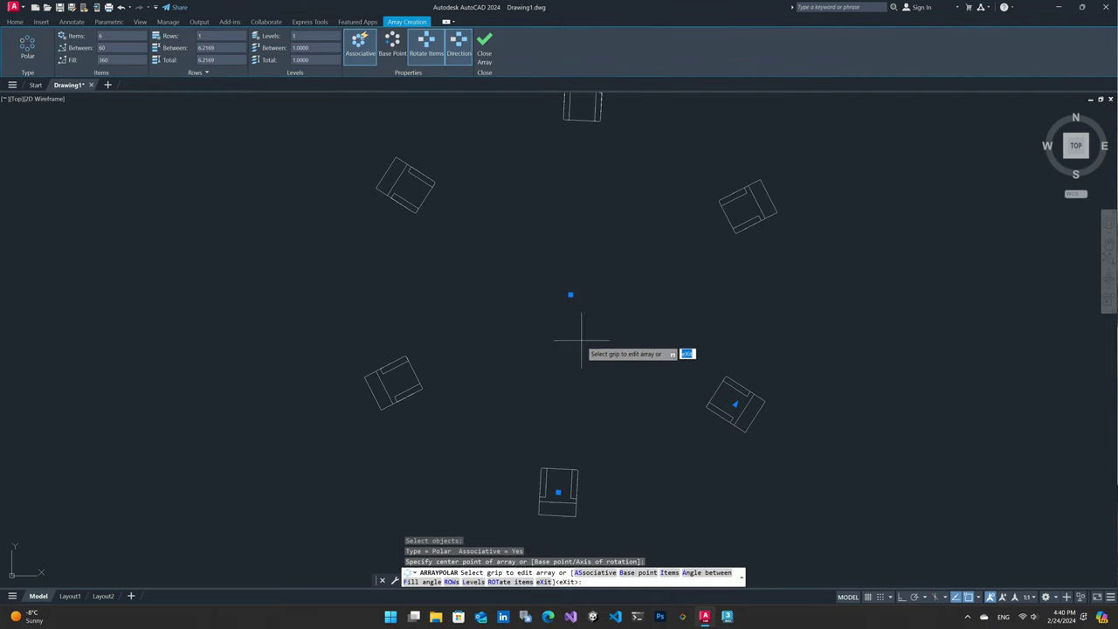
scroll(576, 342, "down", 2)
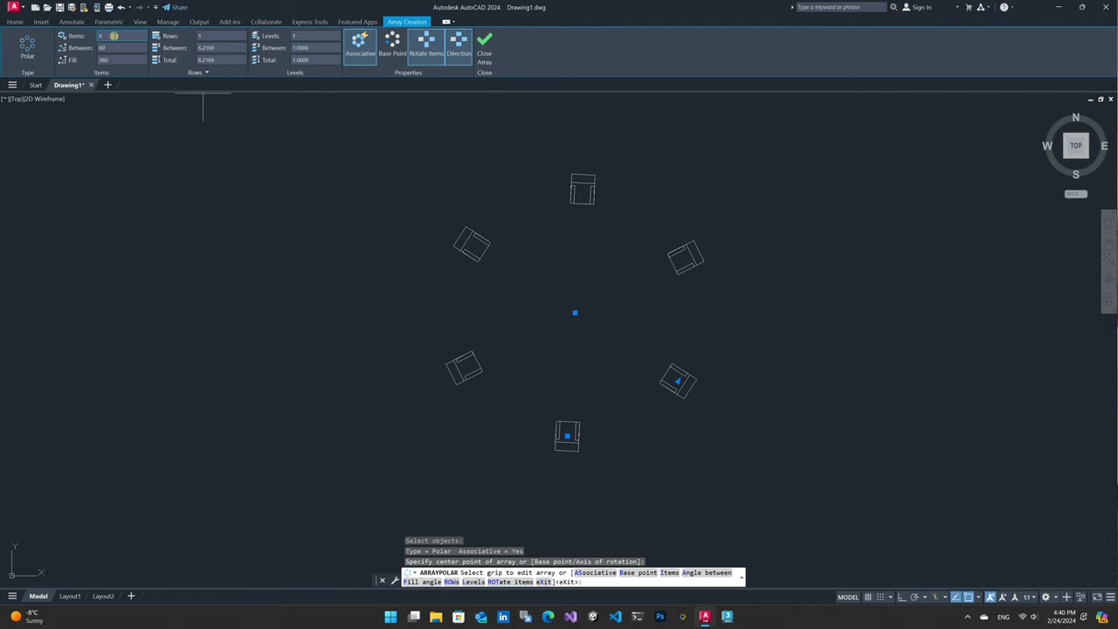
left_click(114, 36)
type("15")
key("Return")
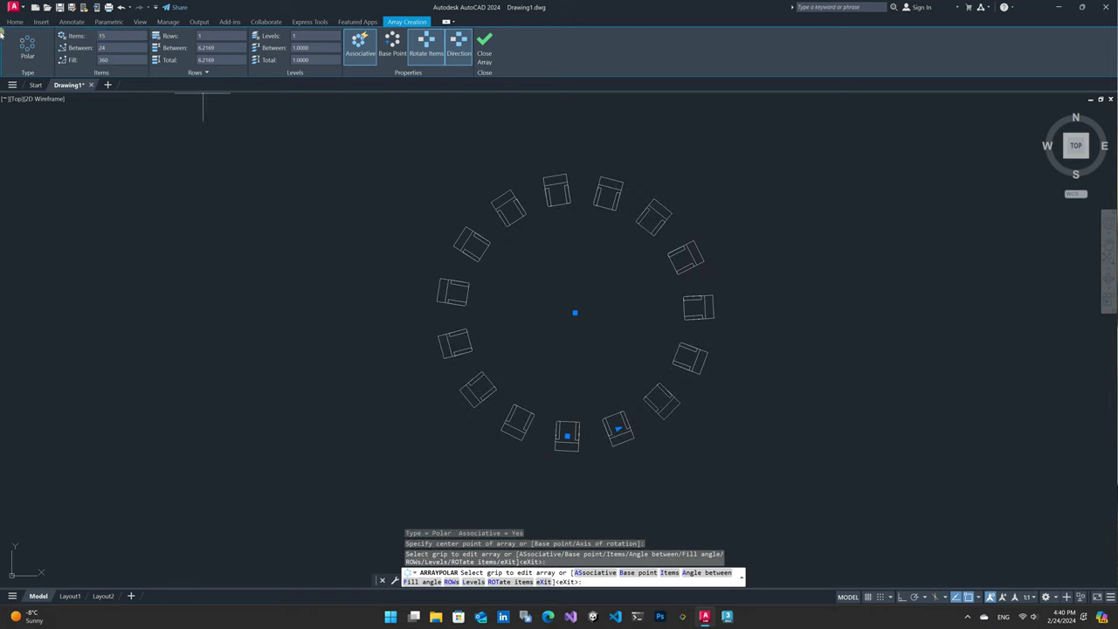
Drag the angle grip so the chairs sit 13° apart, then finish the array
left_click(111, 48)
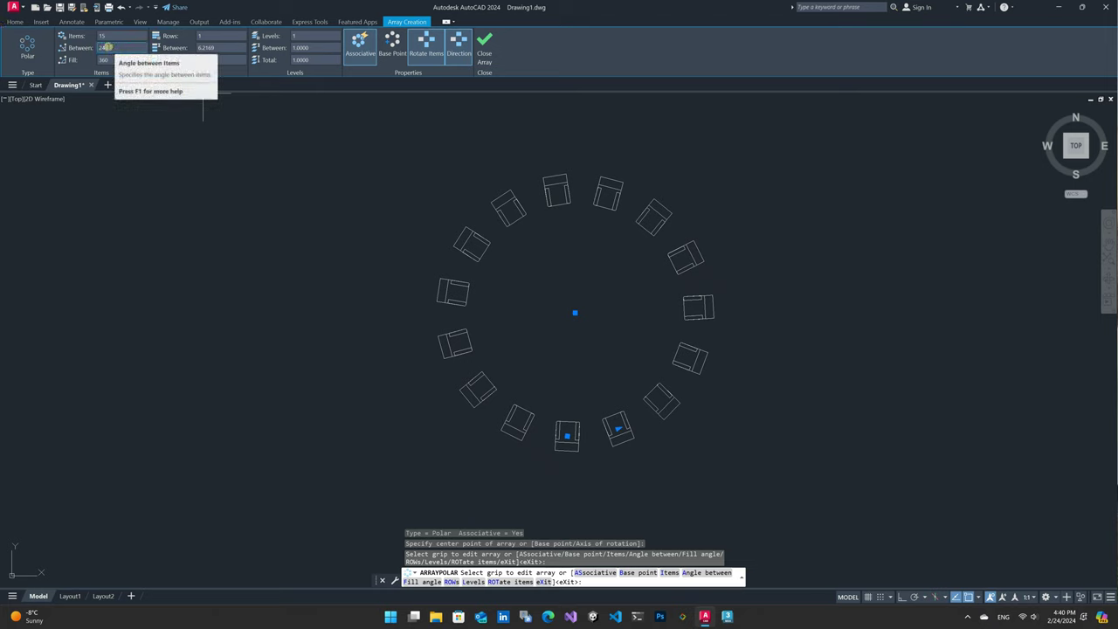
left_click(106, 59)
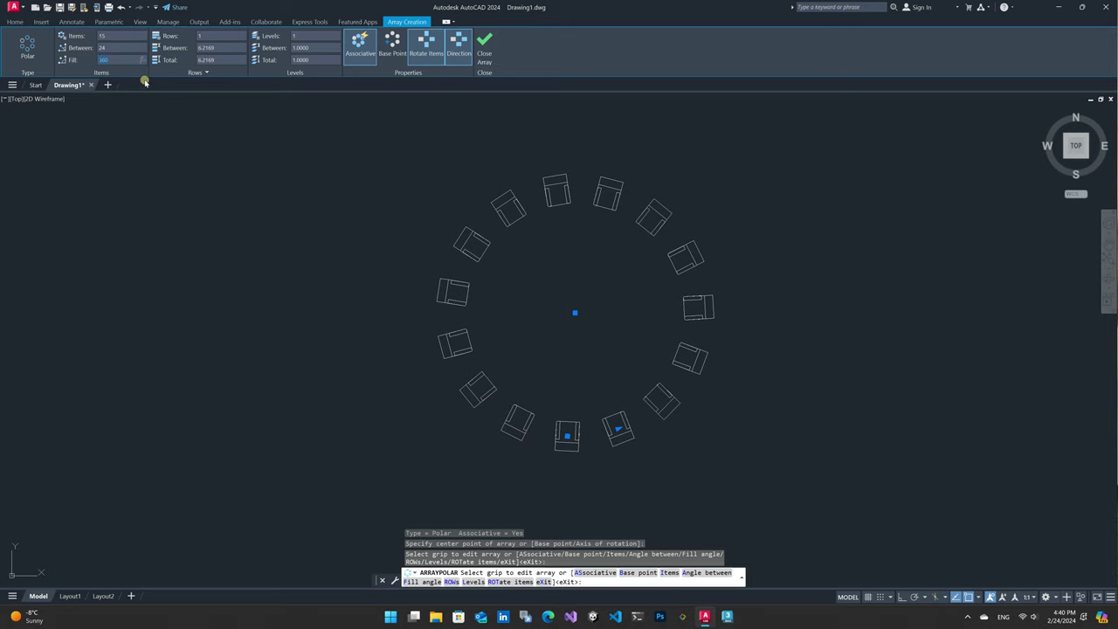
left_click(614, 428)
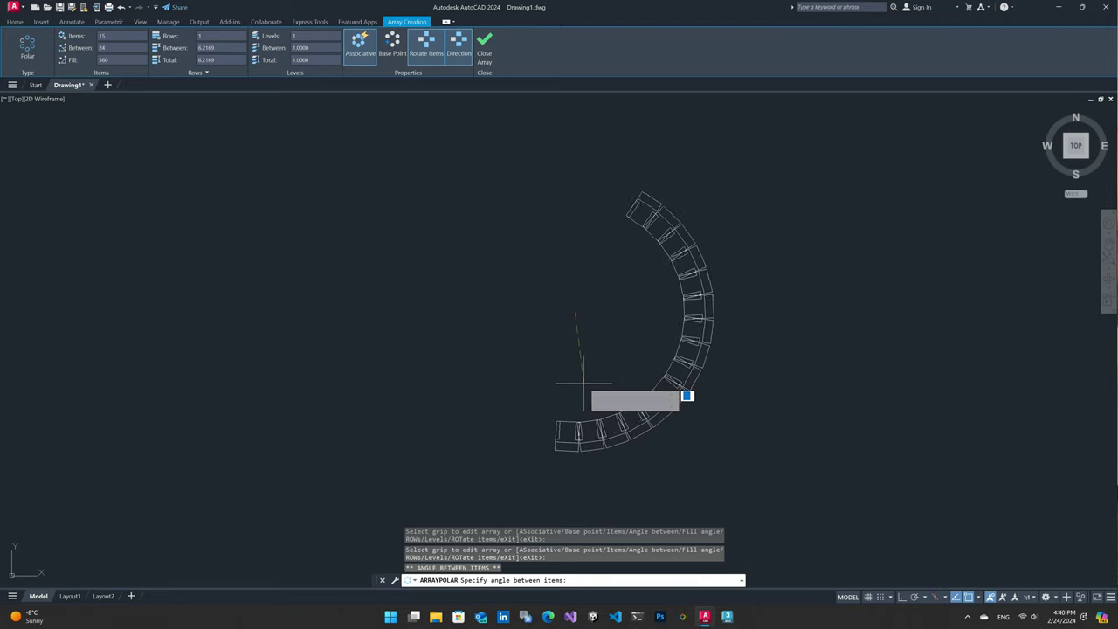
left_click(586, 381)
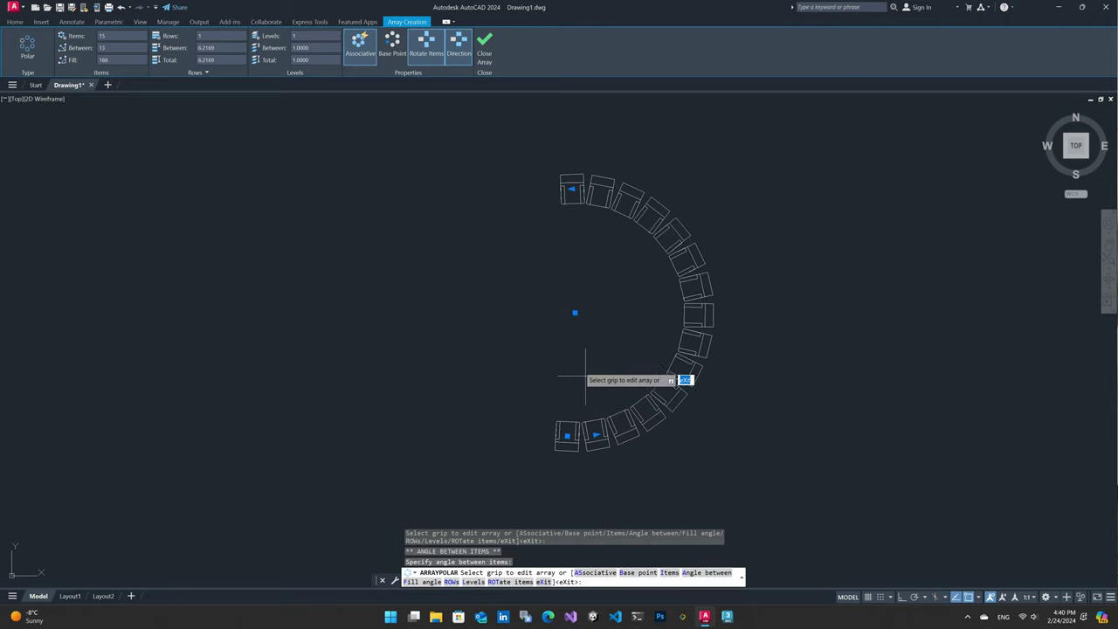
key("Return")
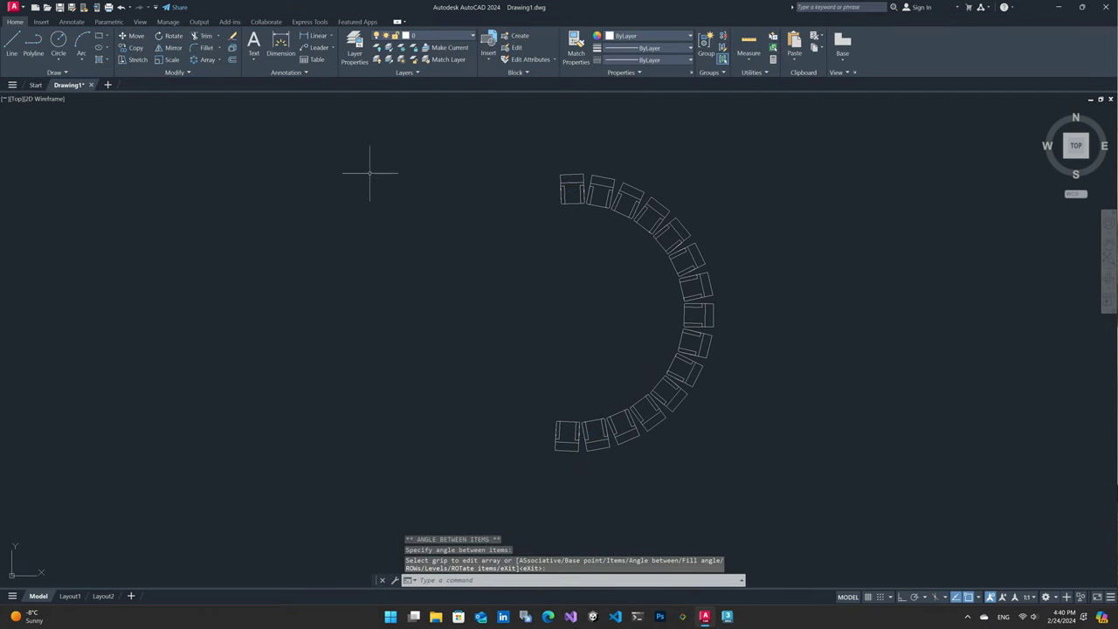
left_click(603, 209)
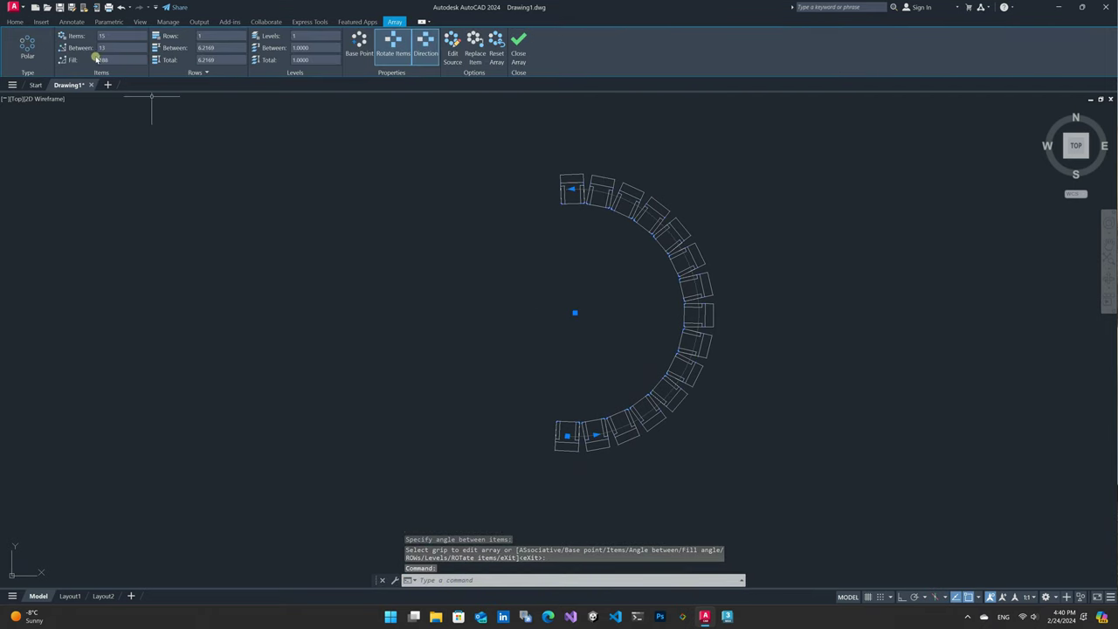
Set the array fill angle to 270° and toggle Rotate Items and Direction
left_click(113, 59)
type("270")
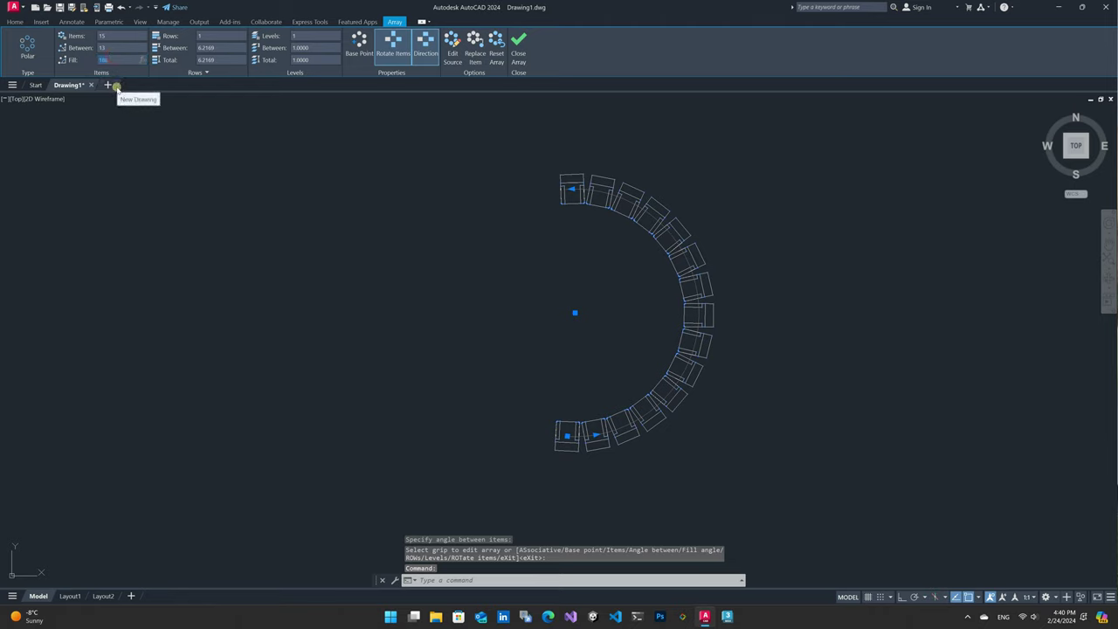
key("Return")
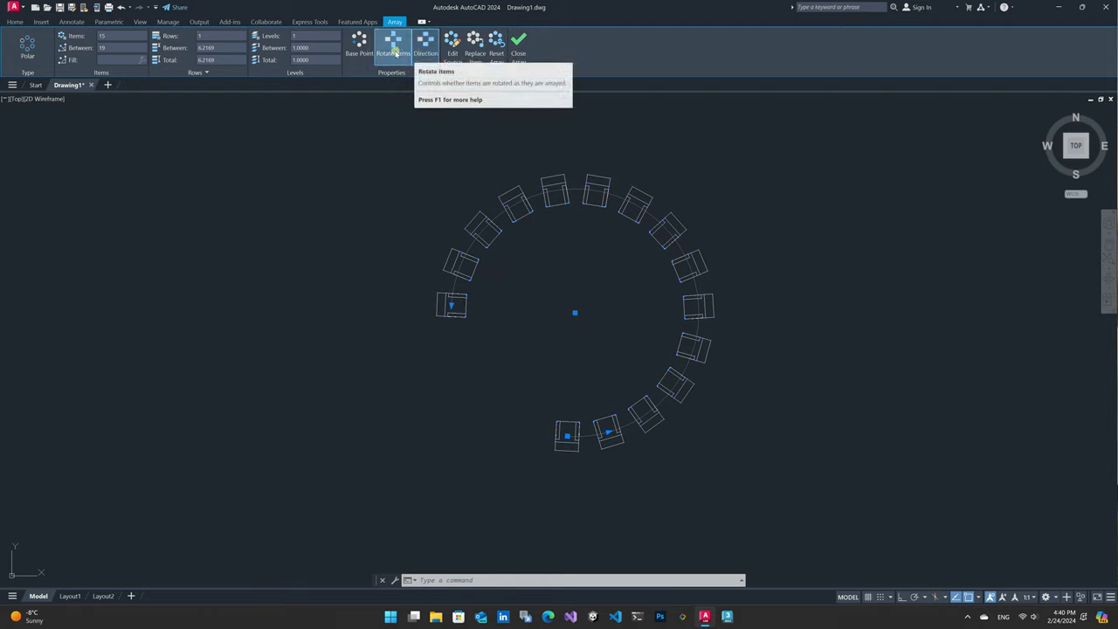
left_click(394, 52)
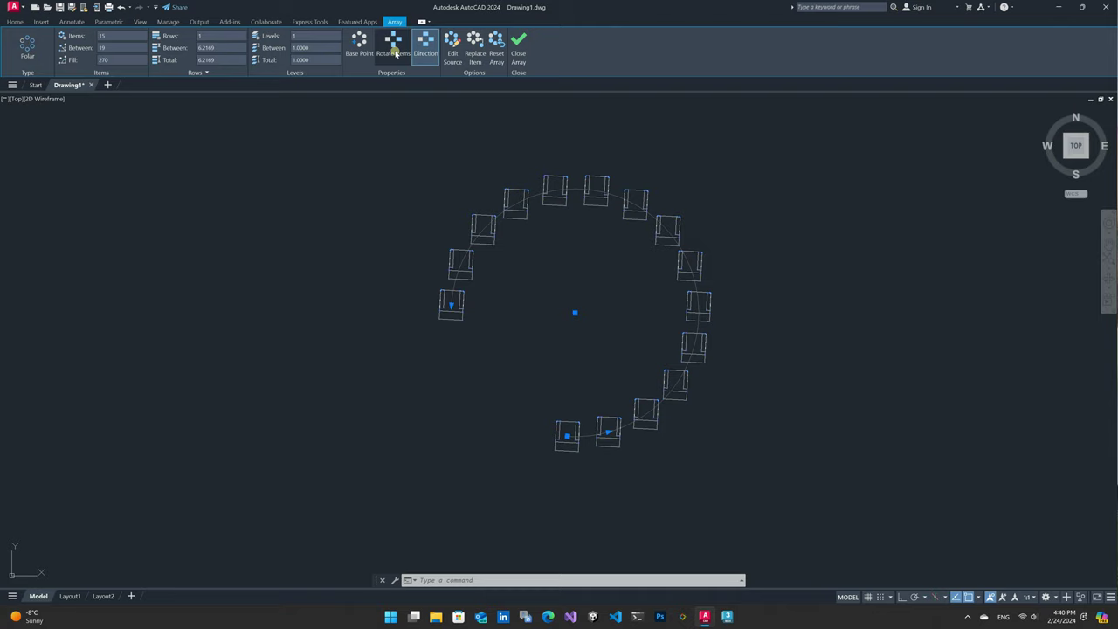
left_click(395, 52)
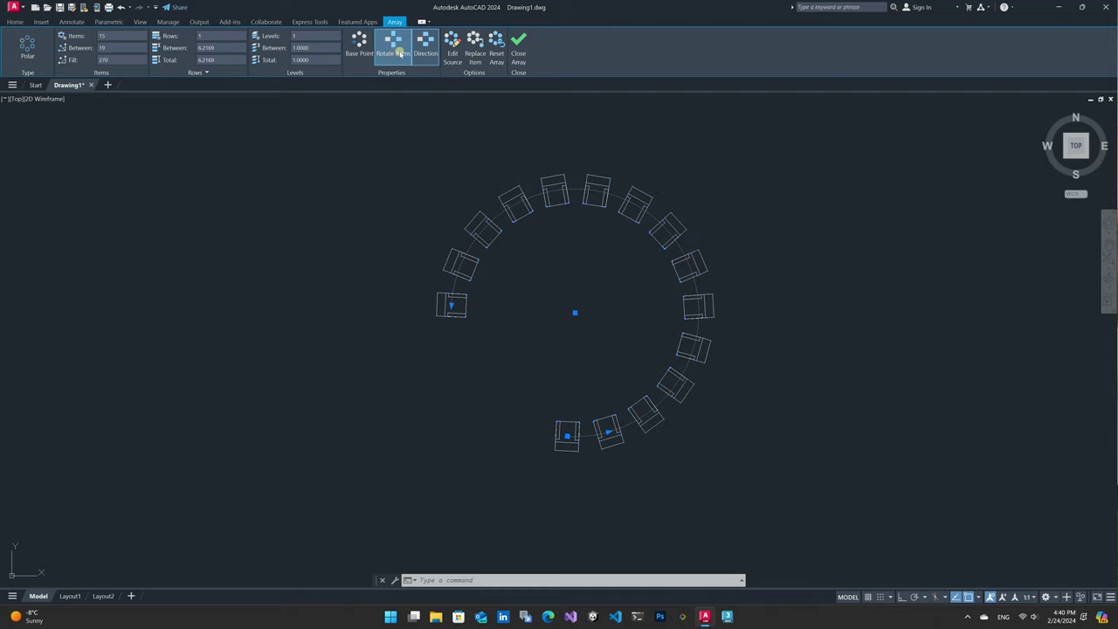
left_click(418, 53)
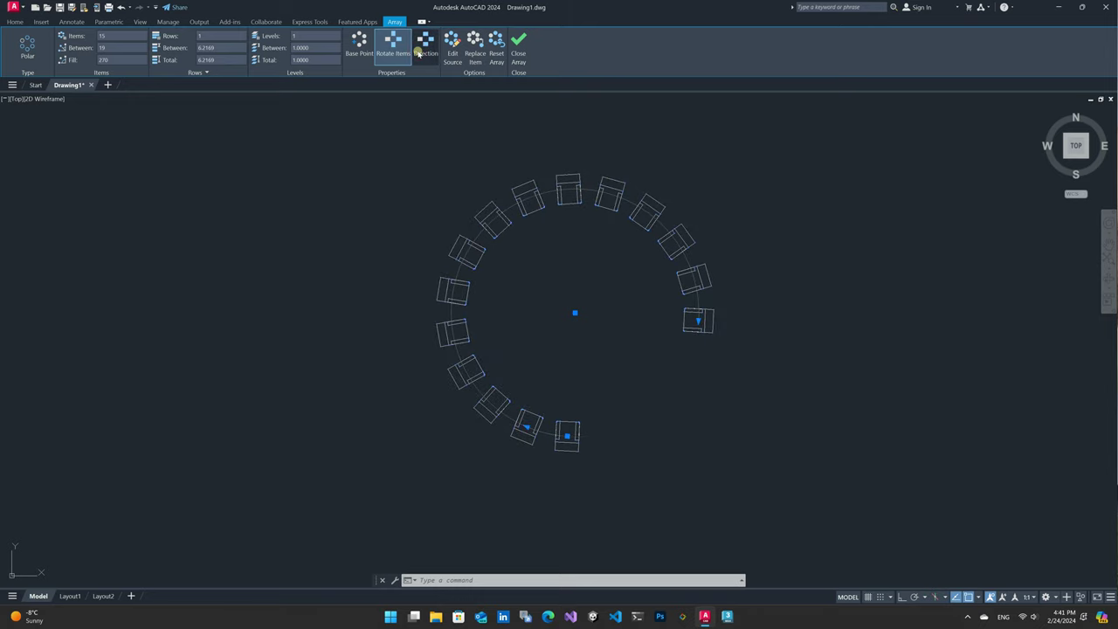
left_click(419, 52)
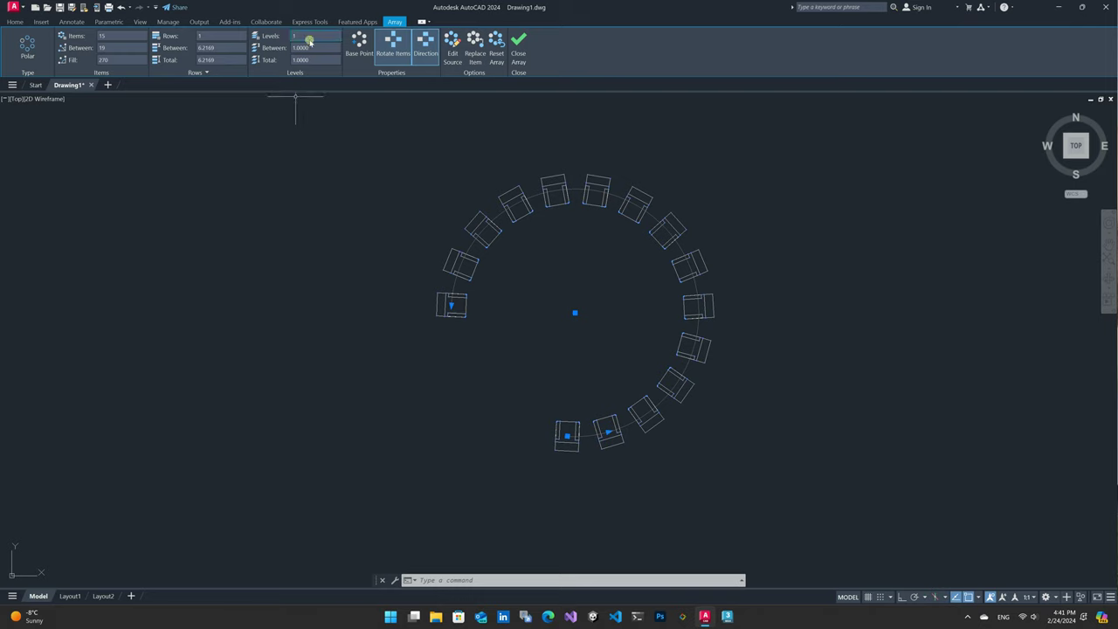
Give the array 2 levels spaced 10 apart and close it
left_click(310, 38)
left_click(321, 50)
type("10")
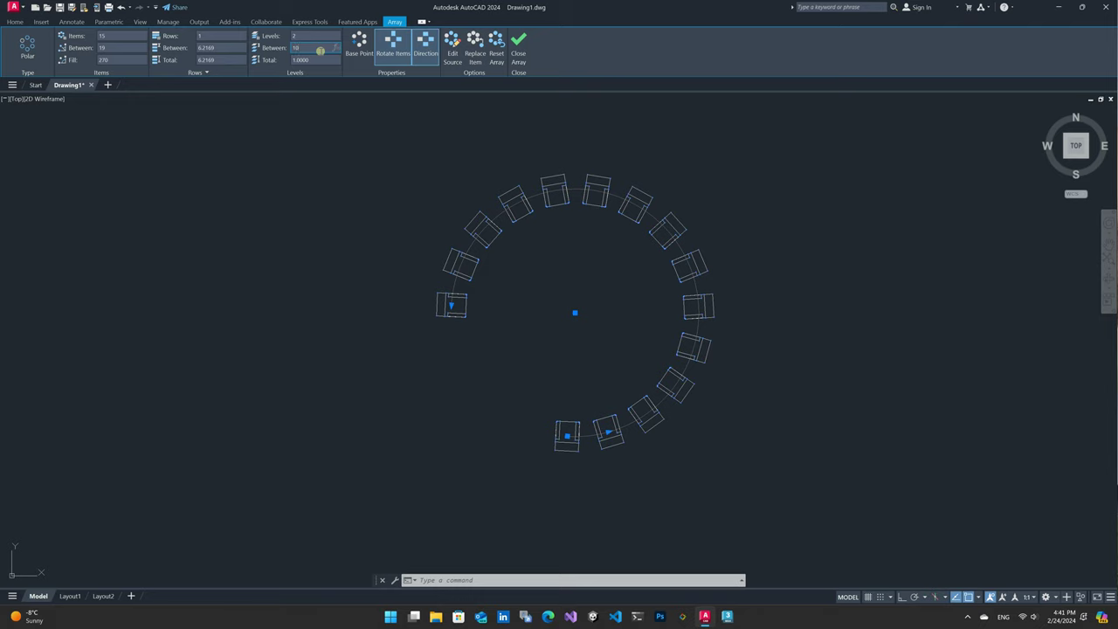
left_click(325, 60)
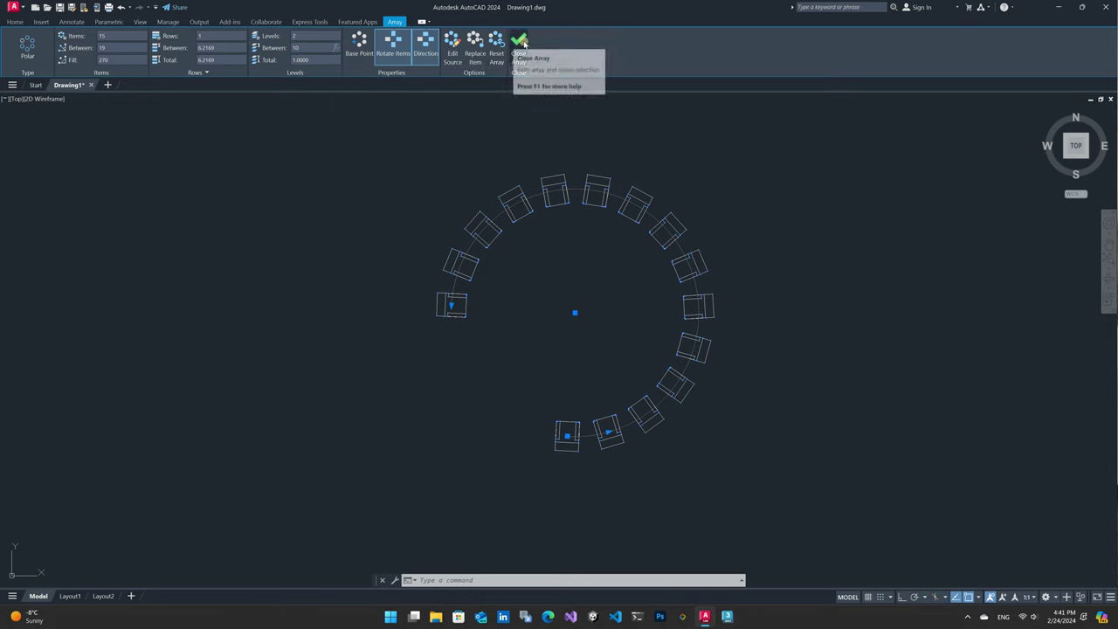
left_click(524, 52)
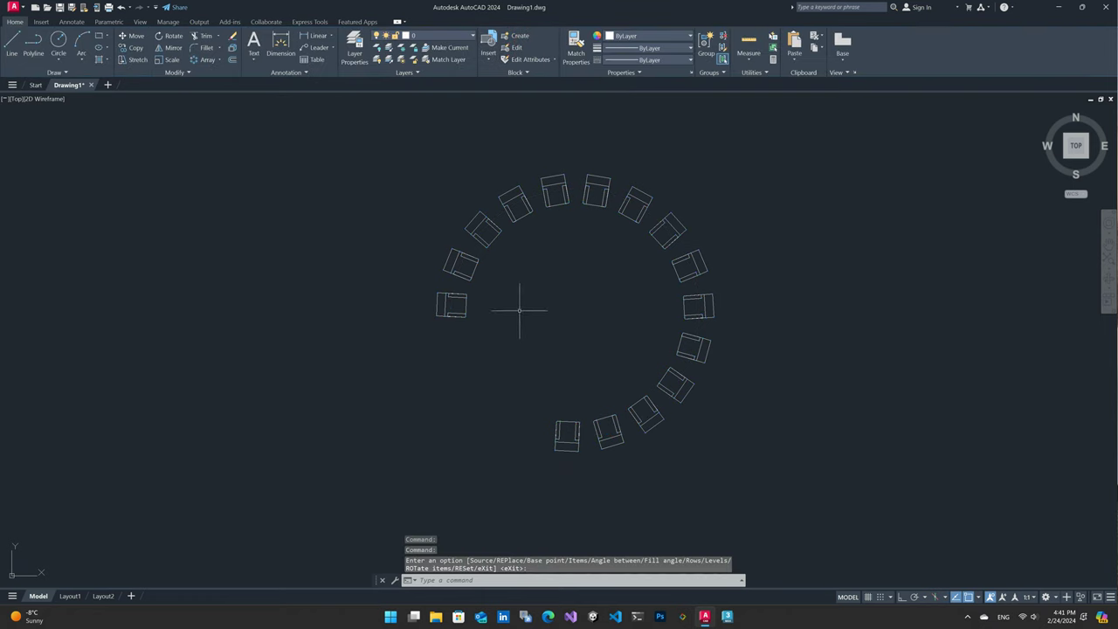
mouse_move(519, 312)
middle_mouse_down()
mouse_move(461, 304)
mouse_move(502, 297)
mouse_move(492, 302)
middle_mouse_up()
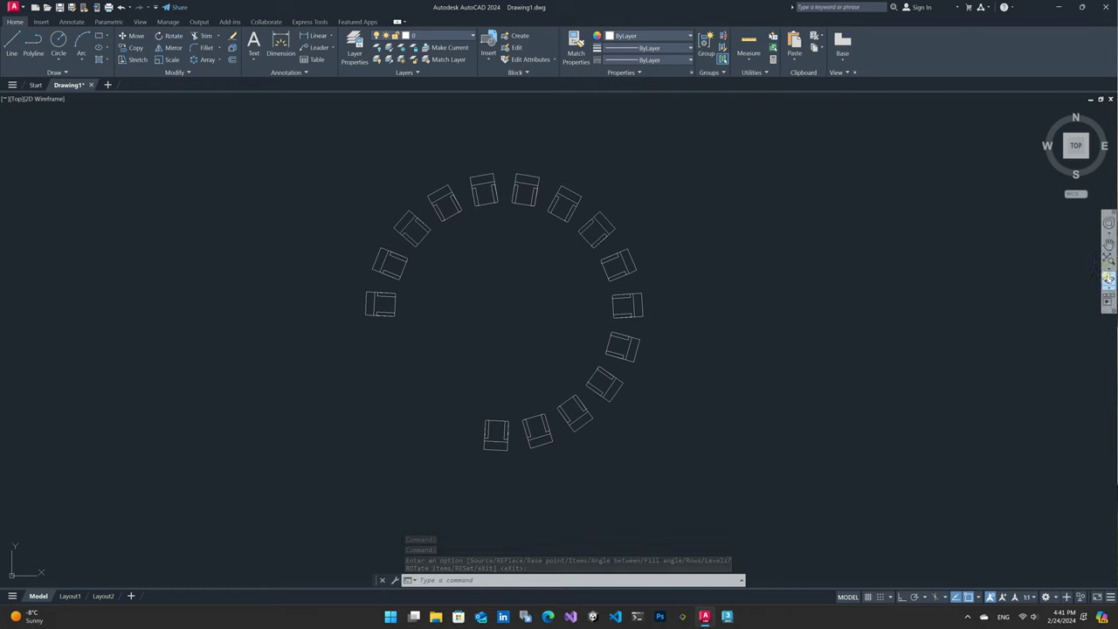
left_click(1108, 278)
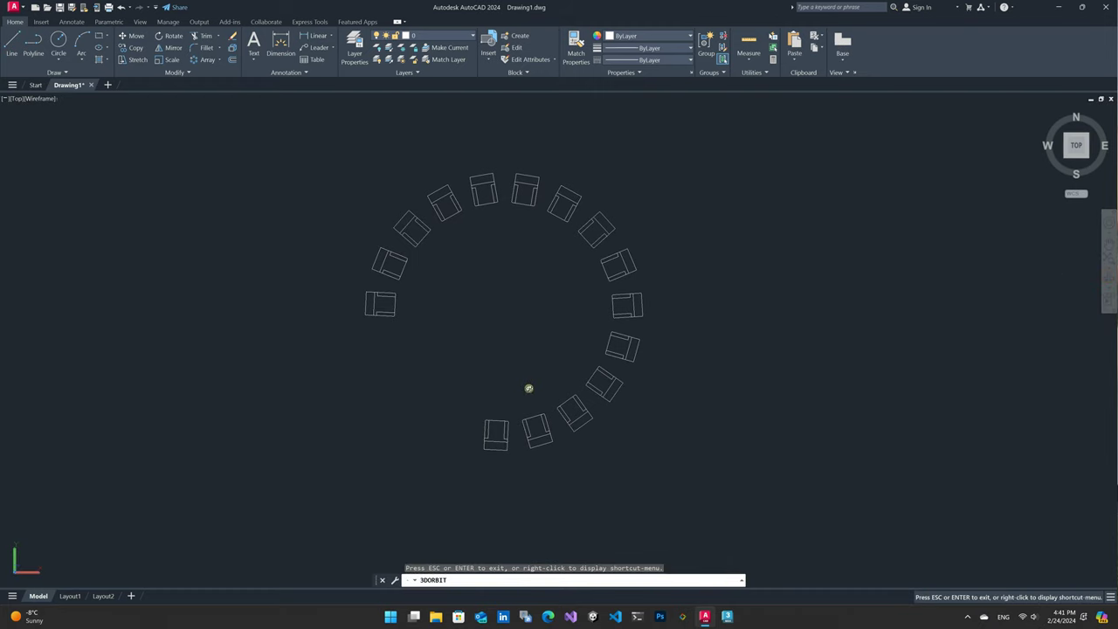
mouse_move(529, 386)
left_mouse_down()
mouse_move(541, 232)
mouse_move(529, 280)
left_mouse_up()
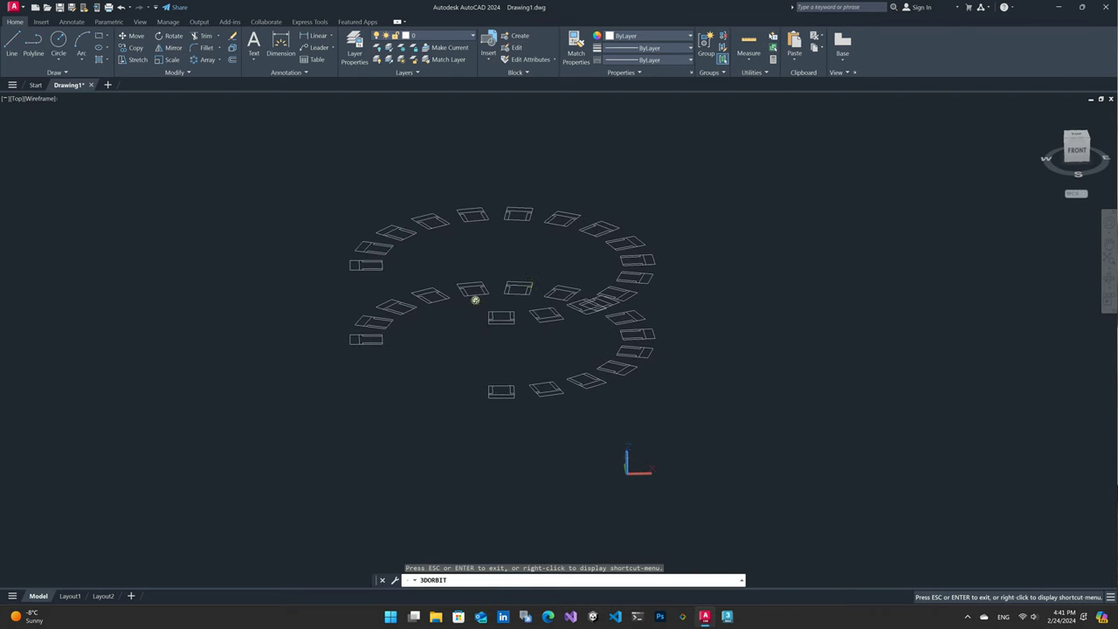
key("Escape")
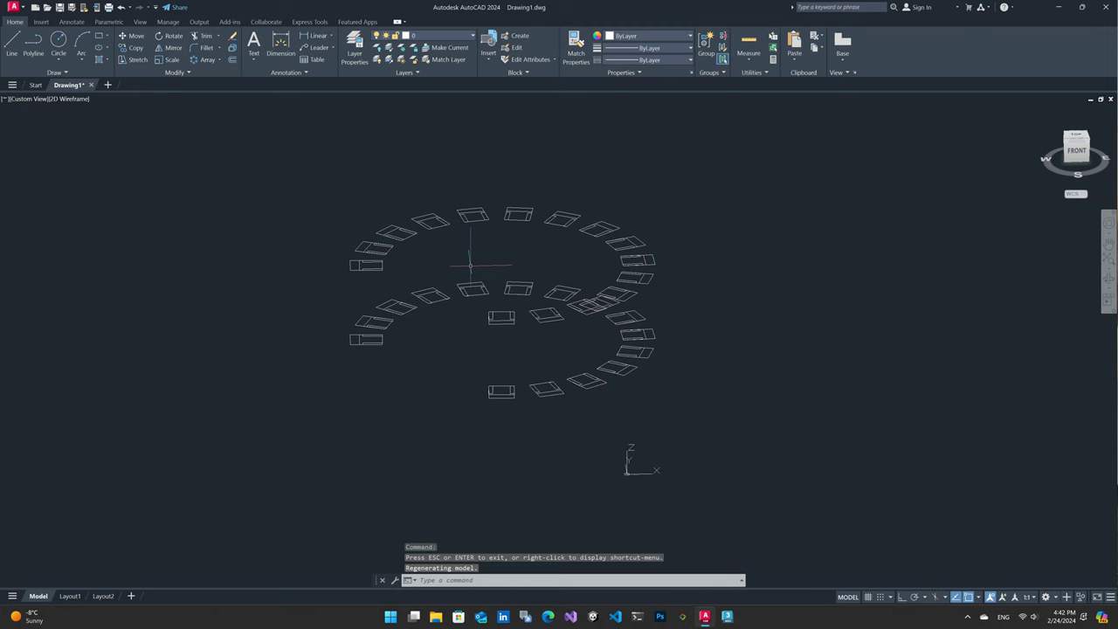
key("ctrl+z")
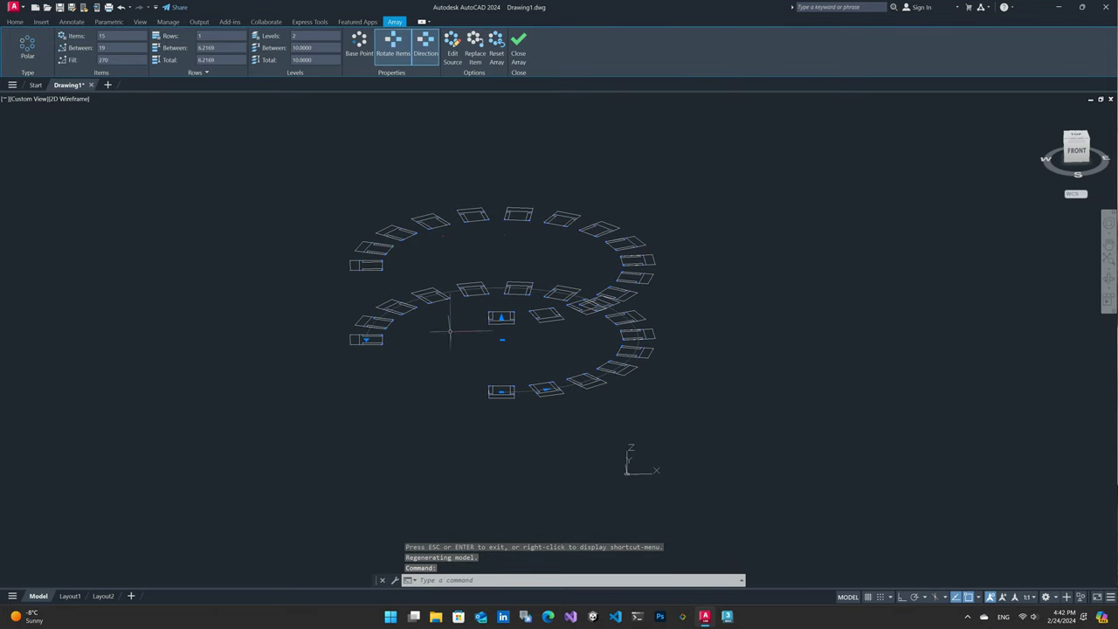
key("Escape")
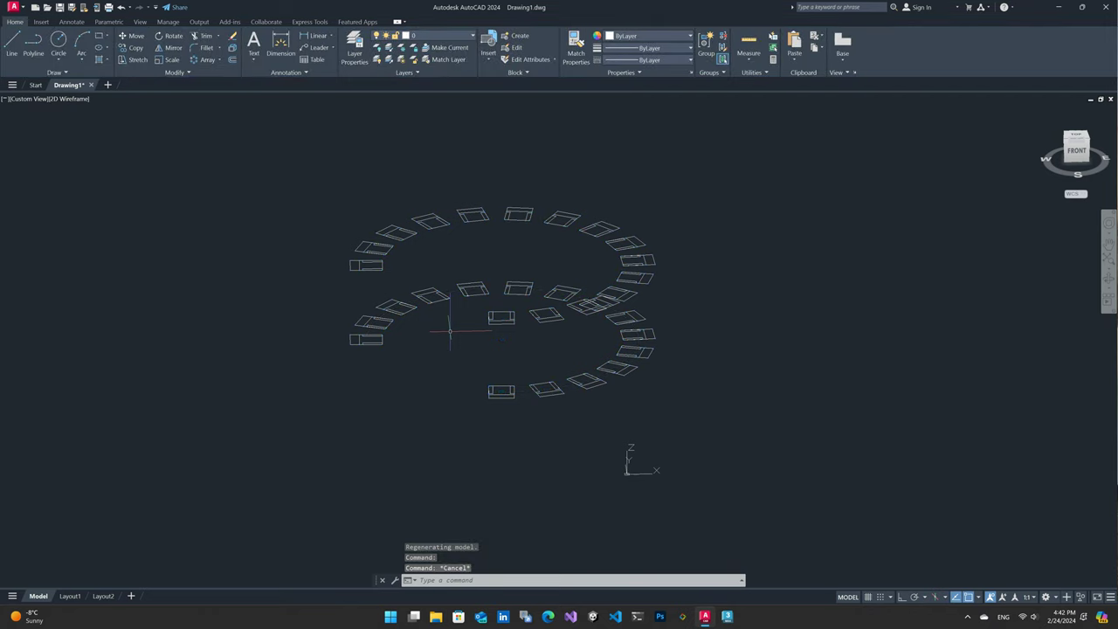
left_click(232, 47)
left_click(540, 219)
left_click(555, 249)
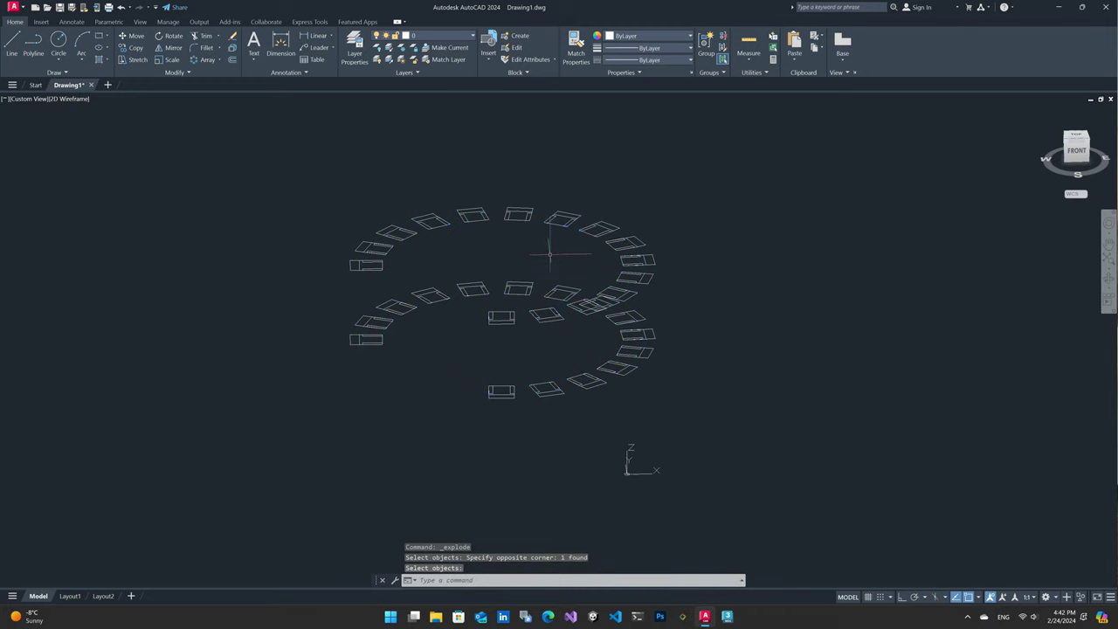
key("Escape")
middle_click_drag(531, 213, 481, 277, "shift")
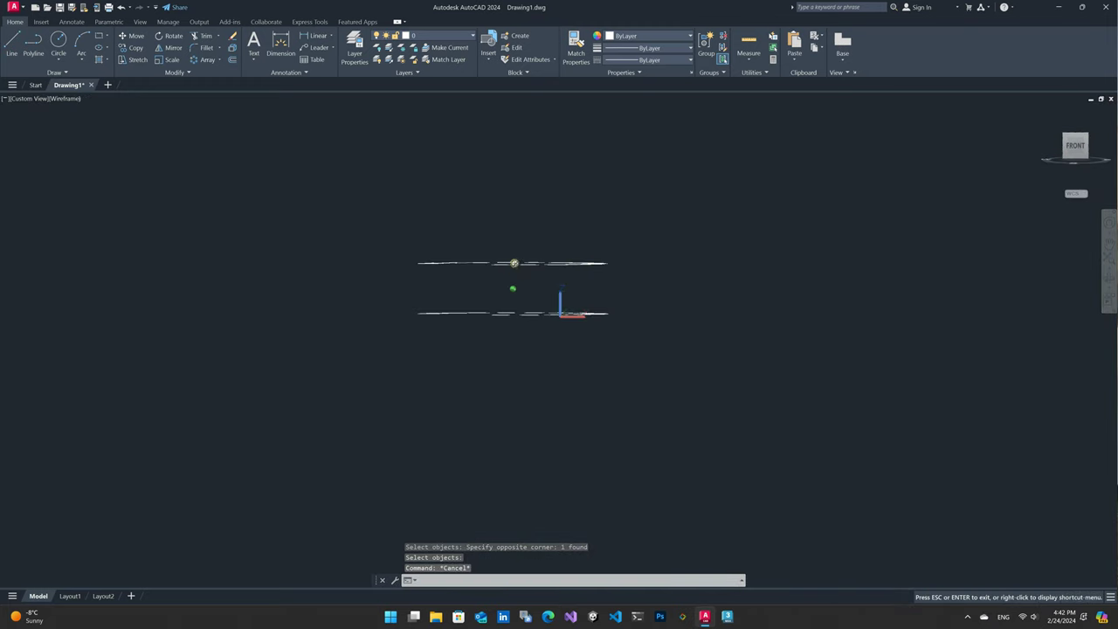
scroll(481, 276, "up", 5)
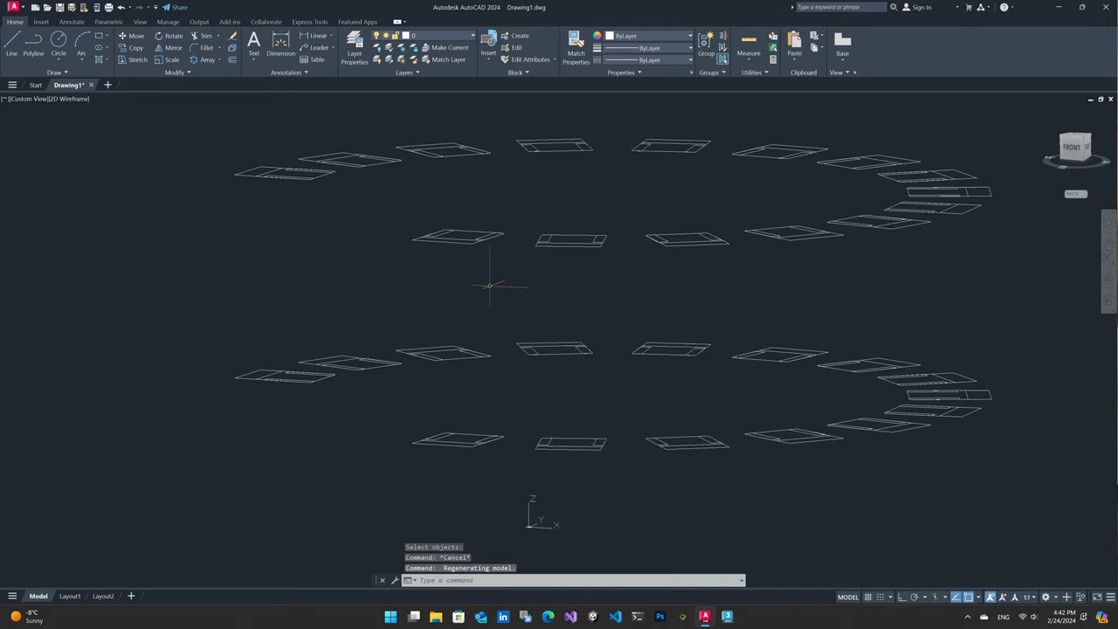
middle_click_drag(555, 287, 488, 304)
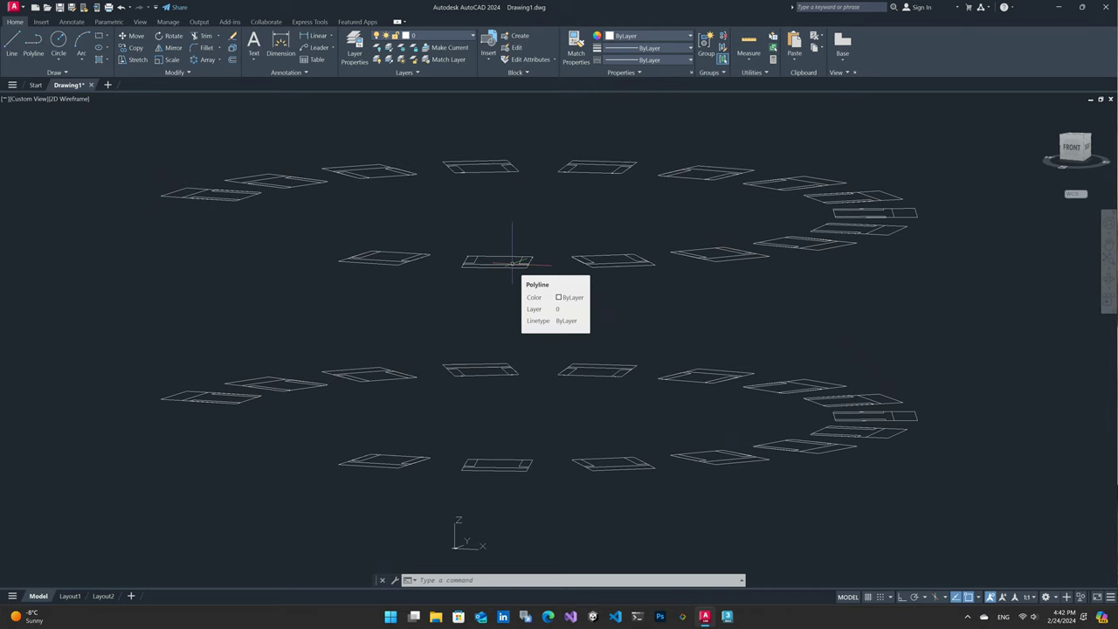
key("Escape")
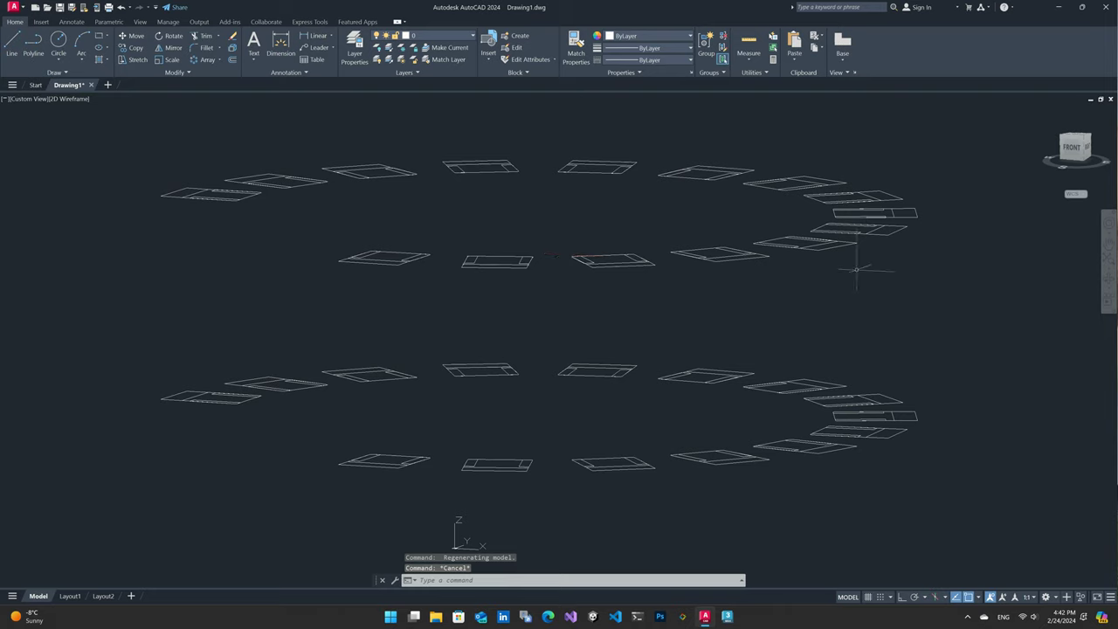
left_click(1071, 147)
left_click(1042, 111)
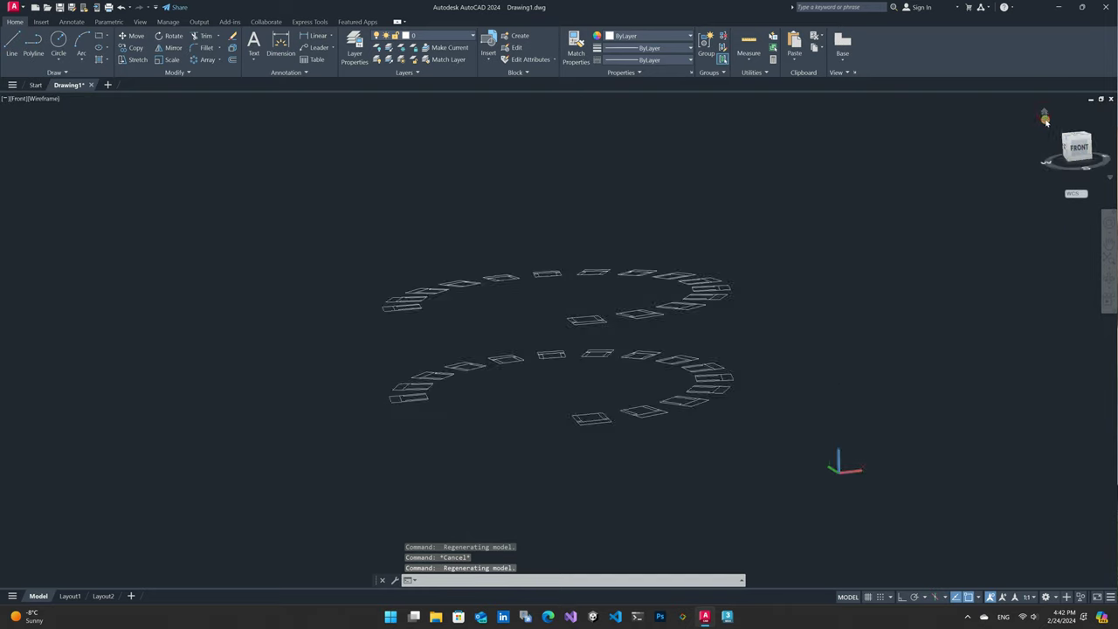
left_click_drag(1072, 145, 1079, 138)
left_click(1079, 138)
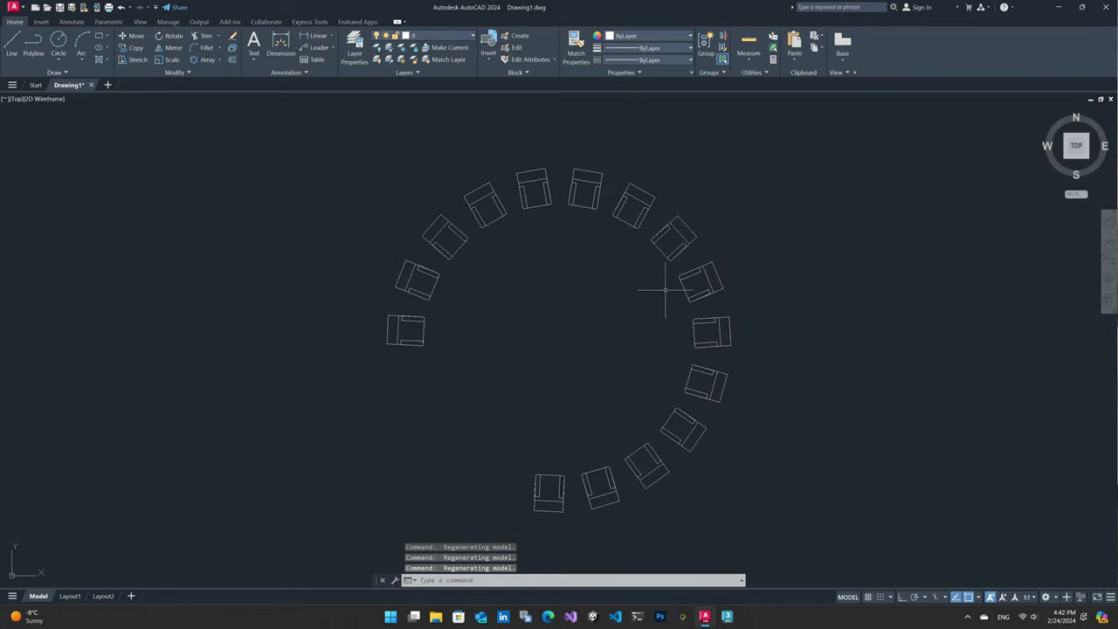
left_click(743, 212)
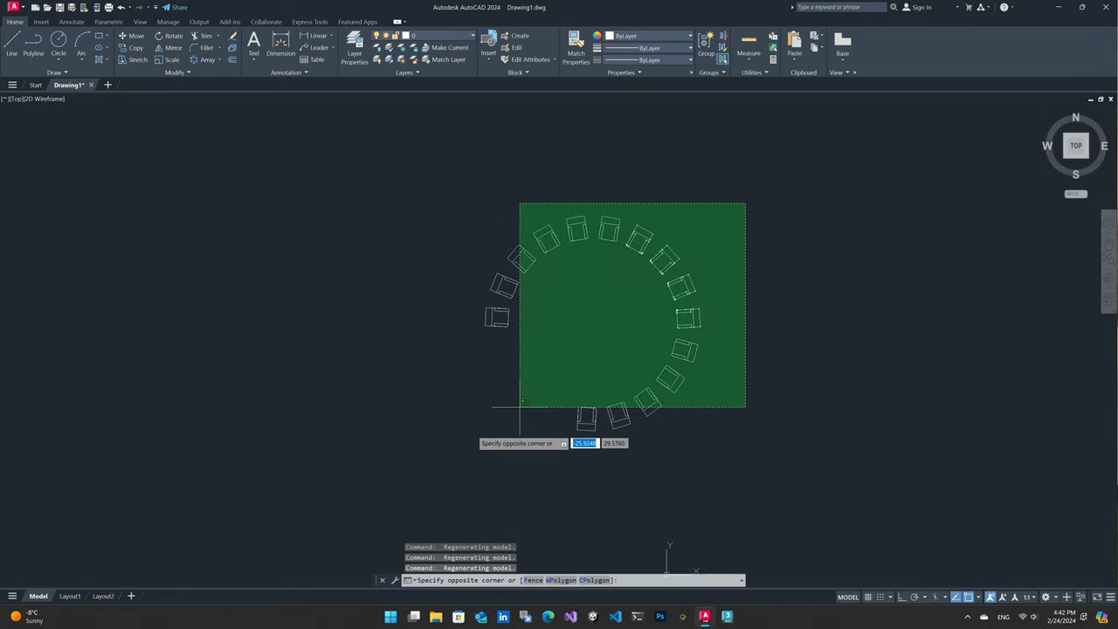
left_click(382, 476)
key("Delete")
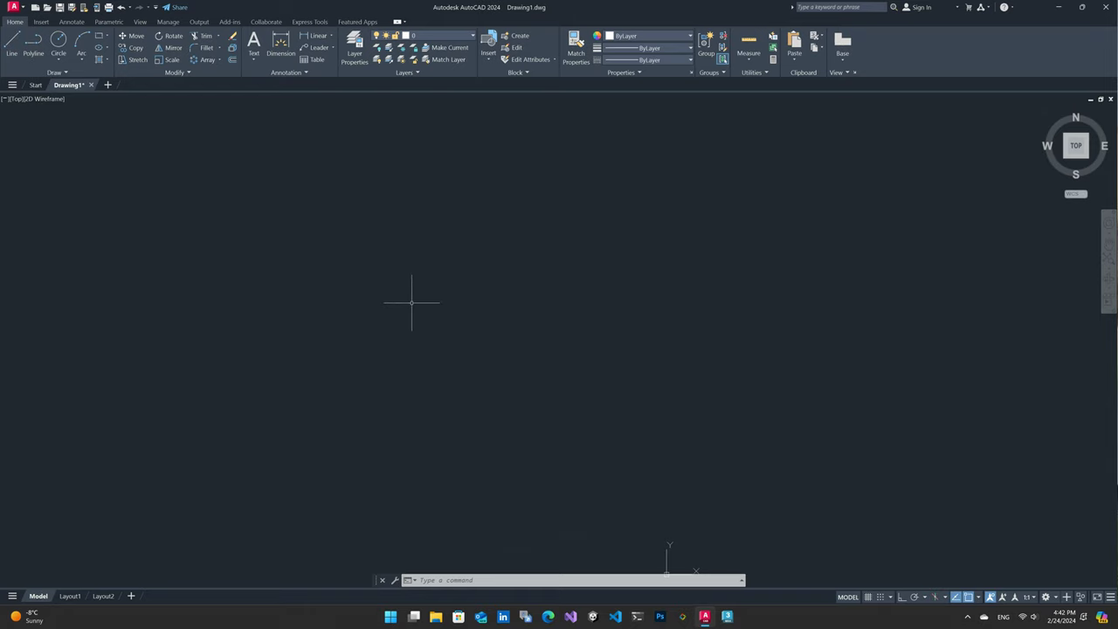
left_click(58, 40)
left_click(406, 320)
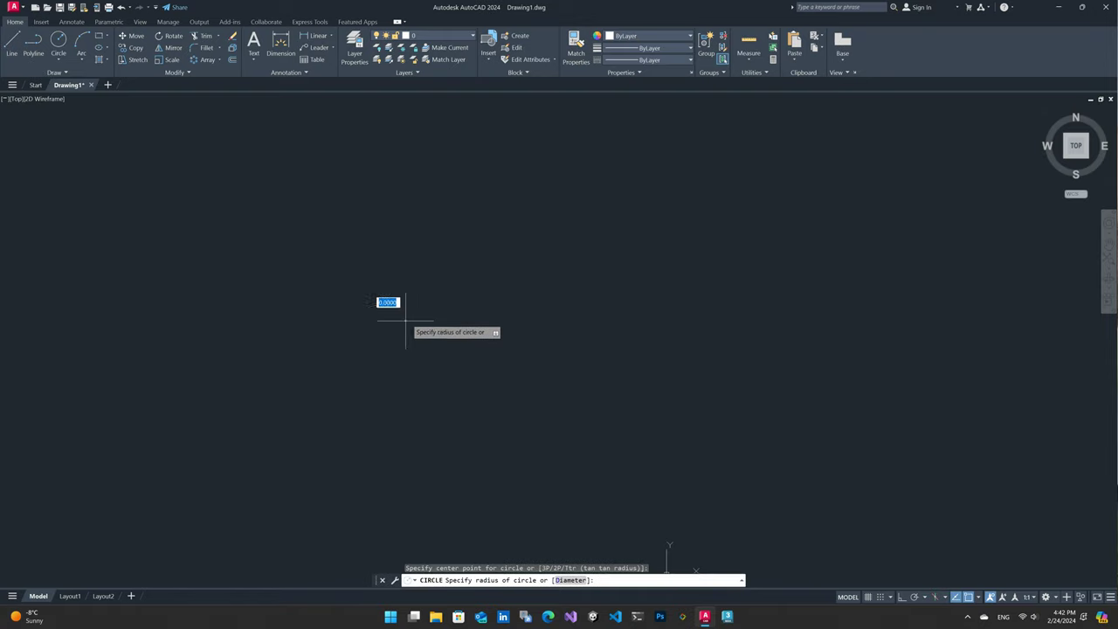
left_click(436, 283)
left_click(233, 35)
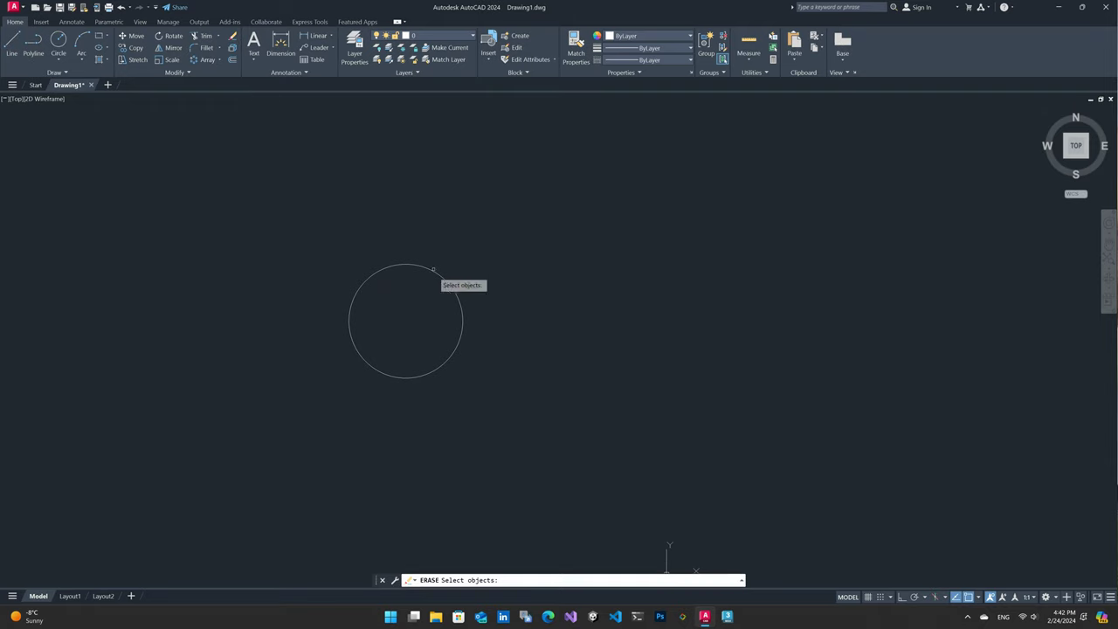
left_click(433, 270)
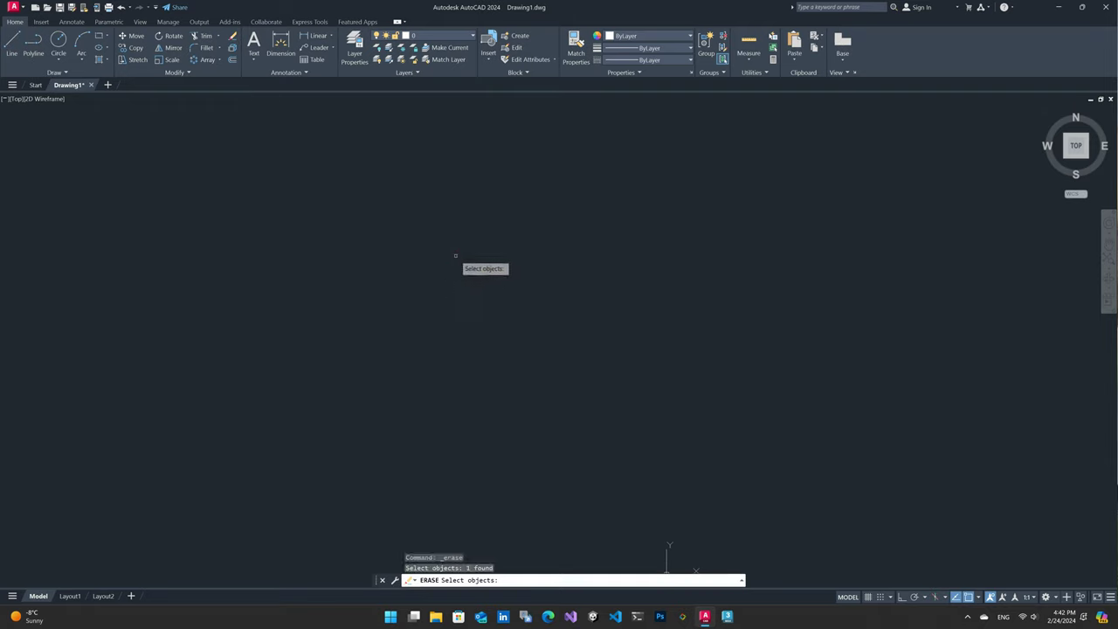
key("Return")
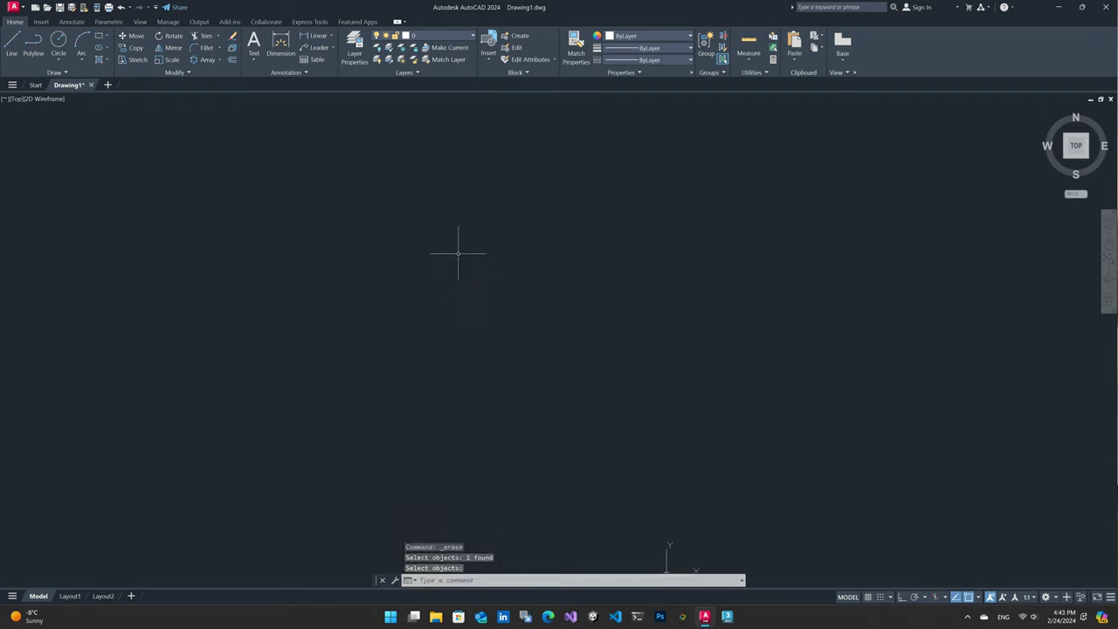
key("Escape")
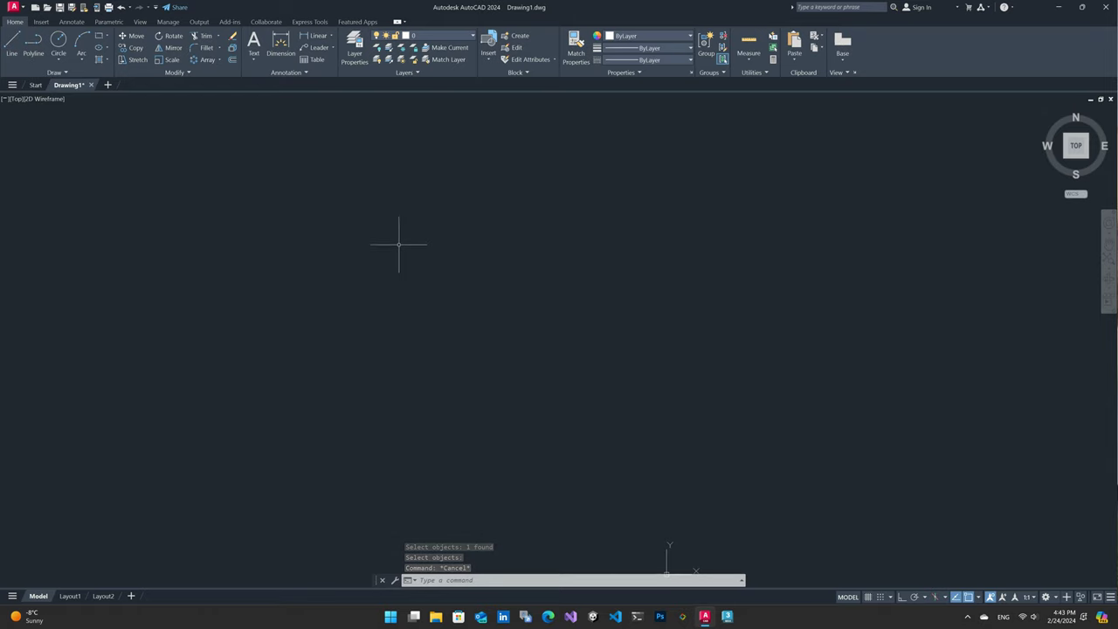
left_click(59, 41)
left_click(537, 320)
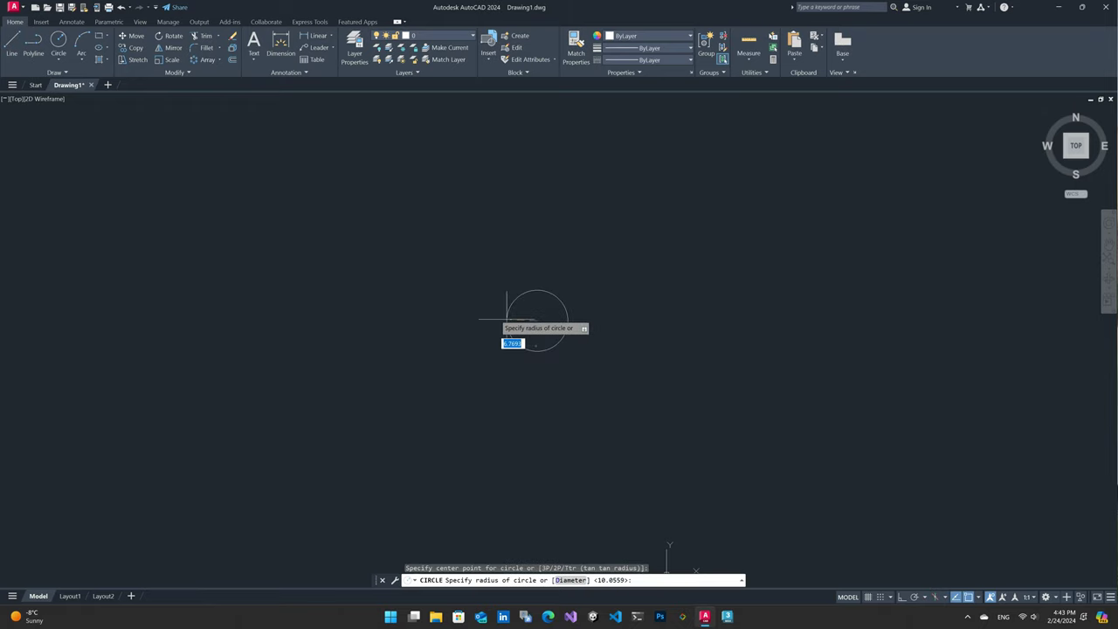
left_click(487, 320)
left_click(529, 337)
left_click(495, 360)
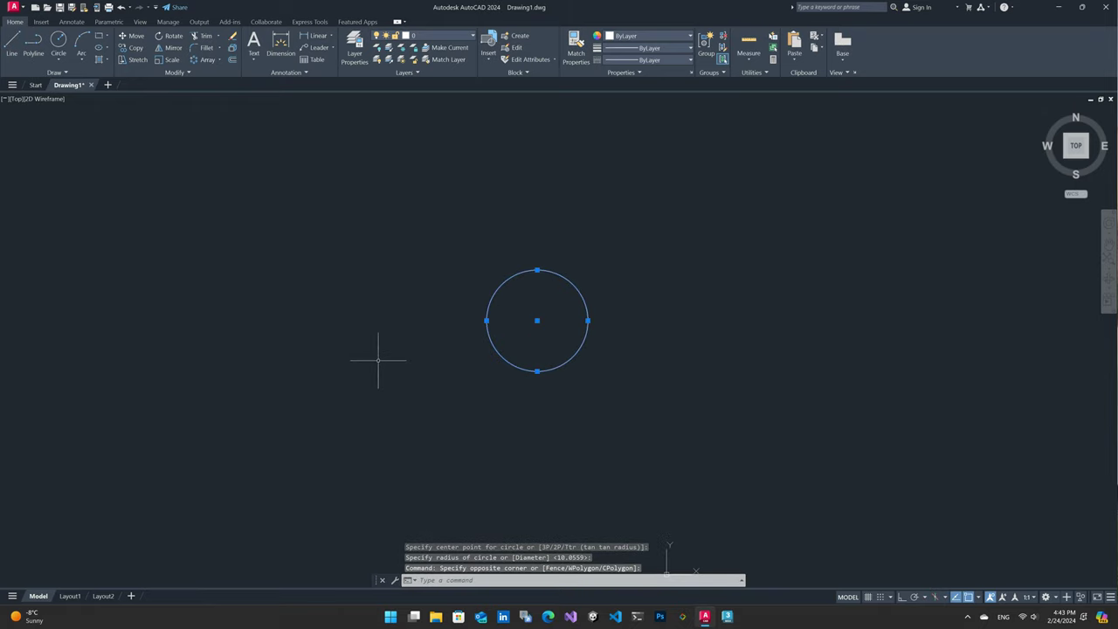
key("Delete")
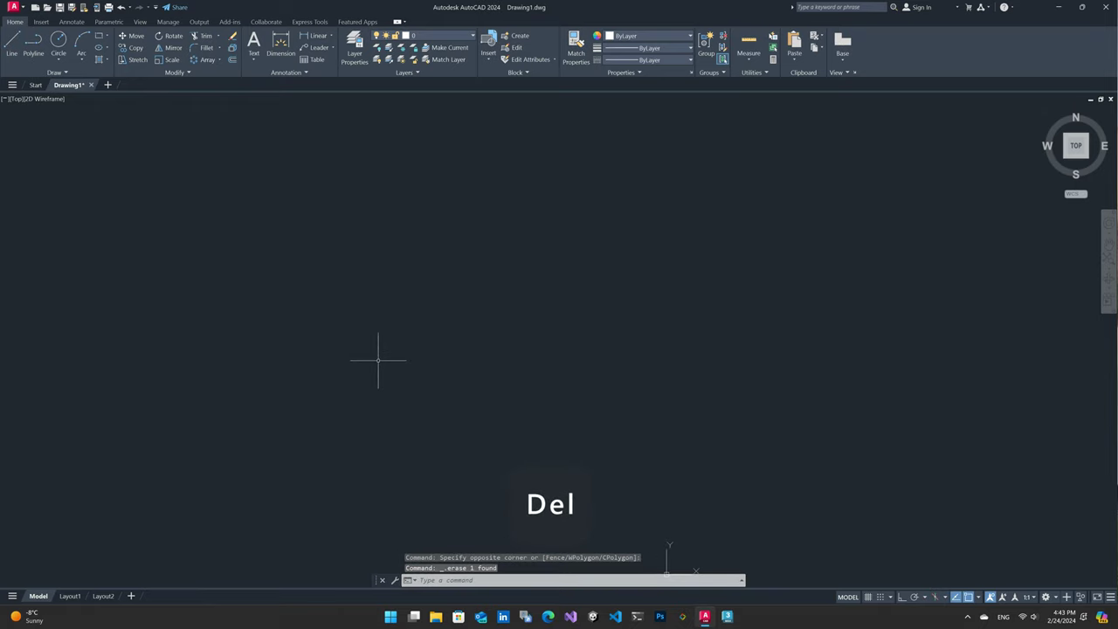
key("Delete")
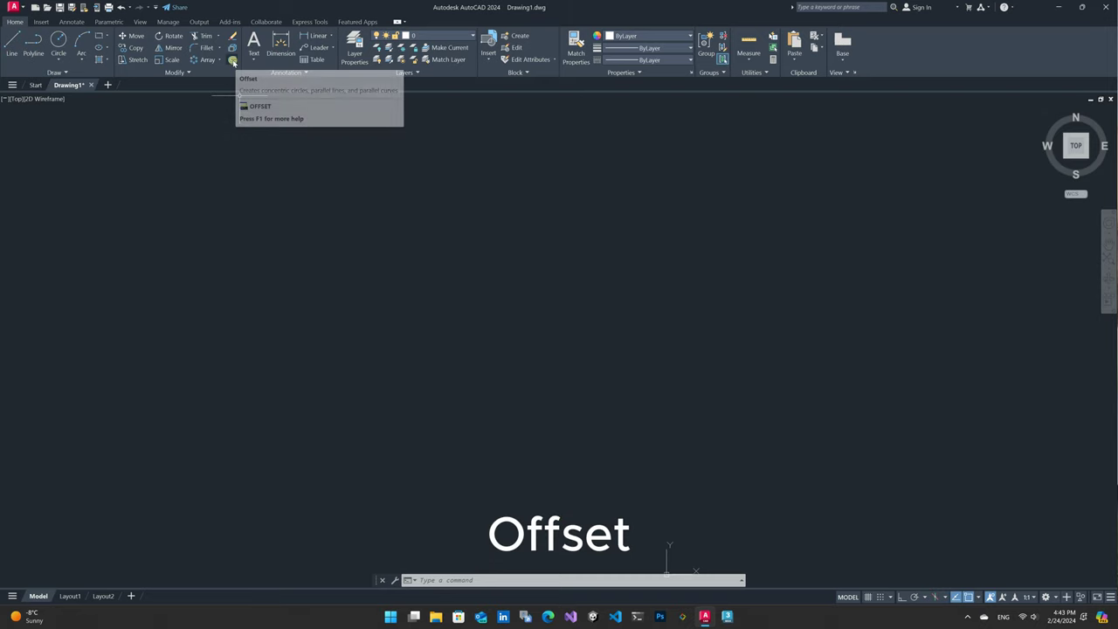
mouse_move(232, 59)
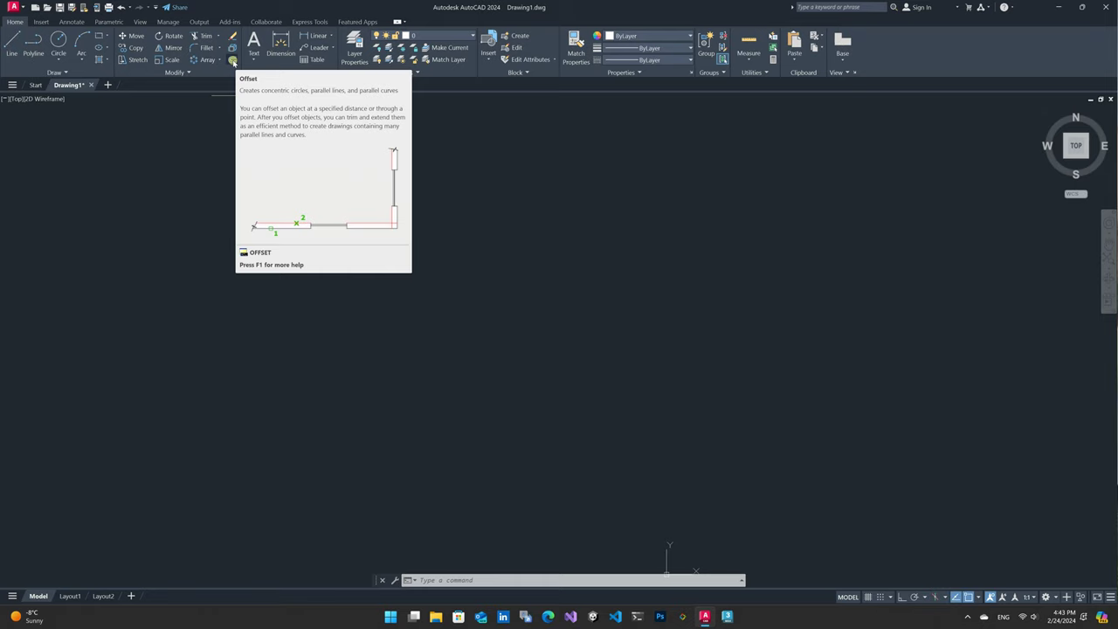
key("Escape")
key("Escape")
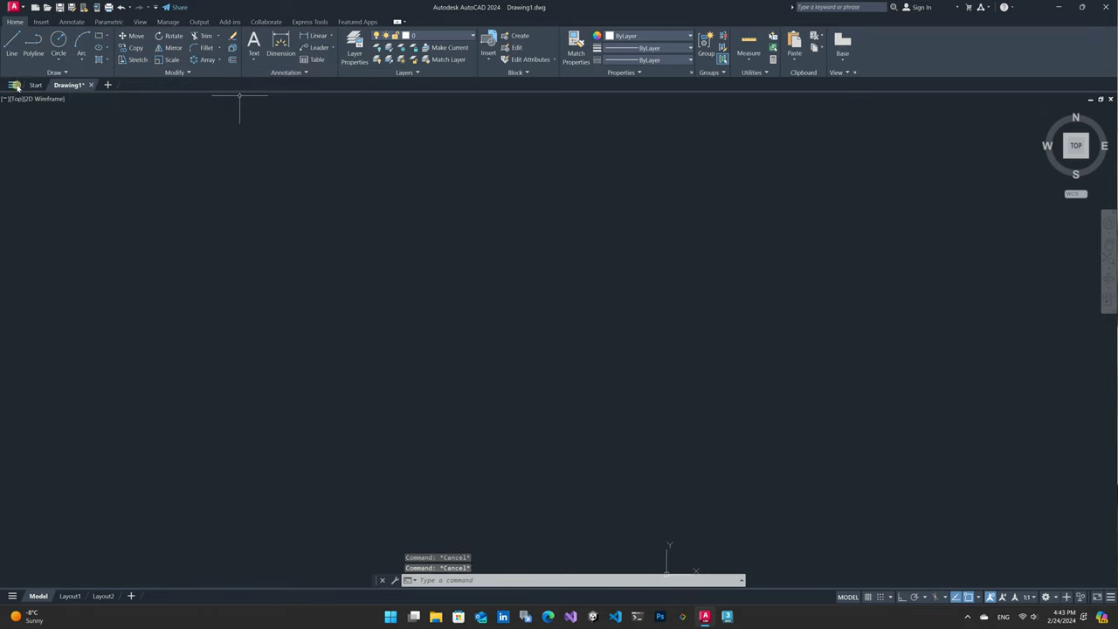
Draw a wavy spline through 13 fit points and close it into a loop
left_click(55, 74)
left_click(19, 88)
left_click(258, 360)
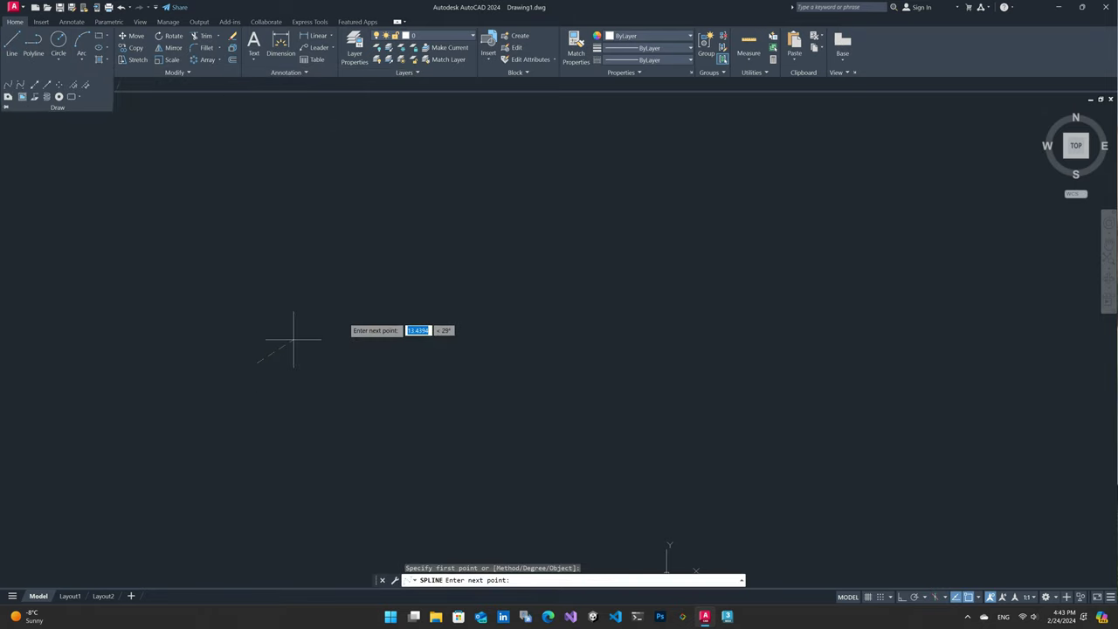
left_click(373, 305)
left_click(486, 356)
left_click(695, 247)
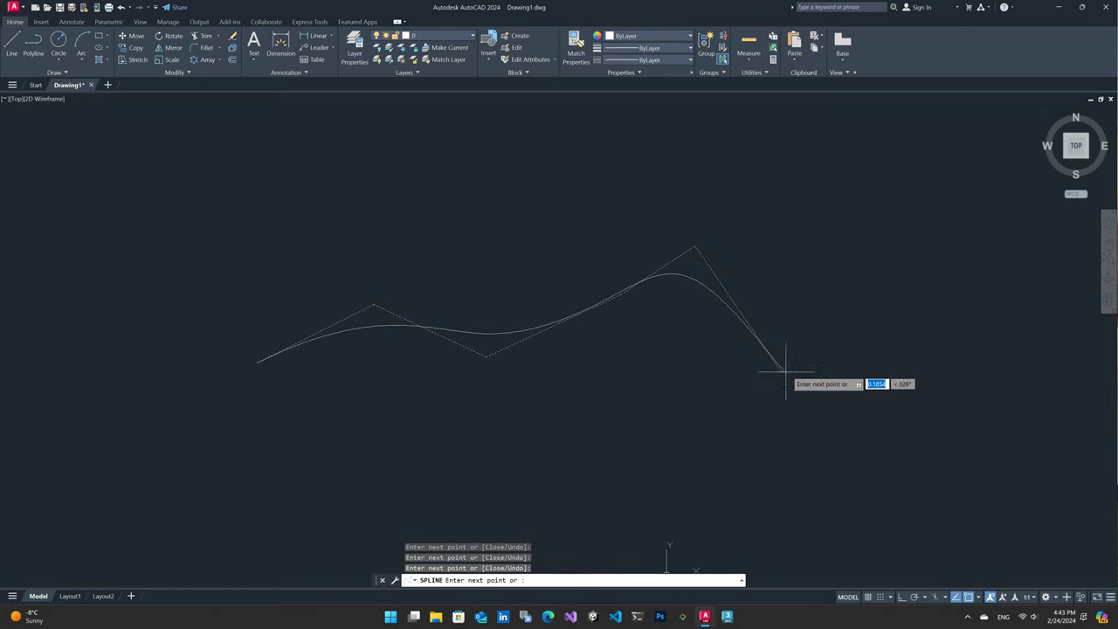
left_click(780, 369)
left_click(905, 263)
left_click(955, 432)
left_click(778, 513)
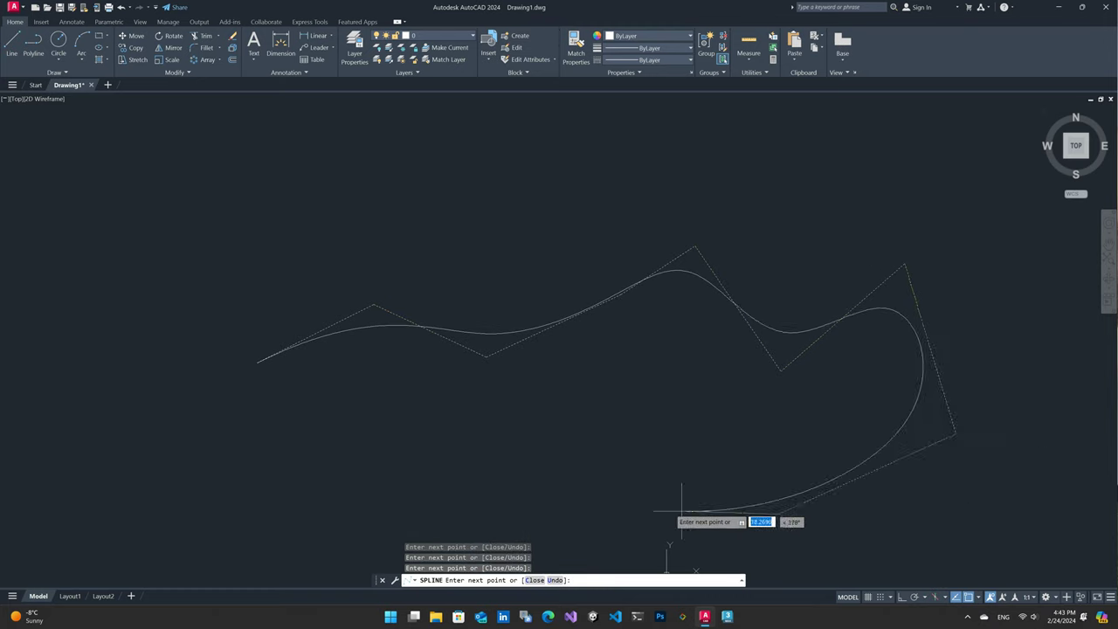
left_click(451, 452)
left_click(158, 498)
left_click(52, 385)
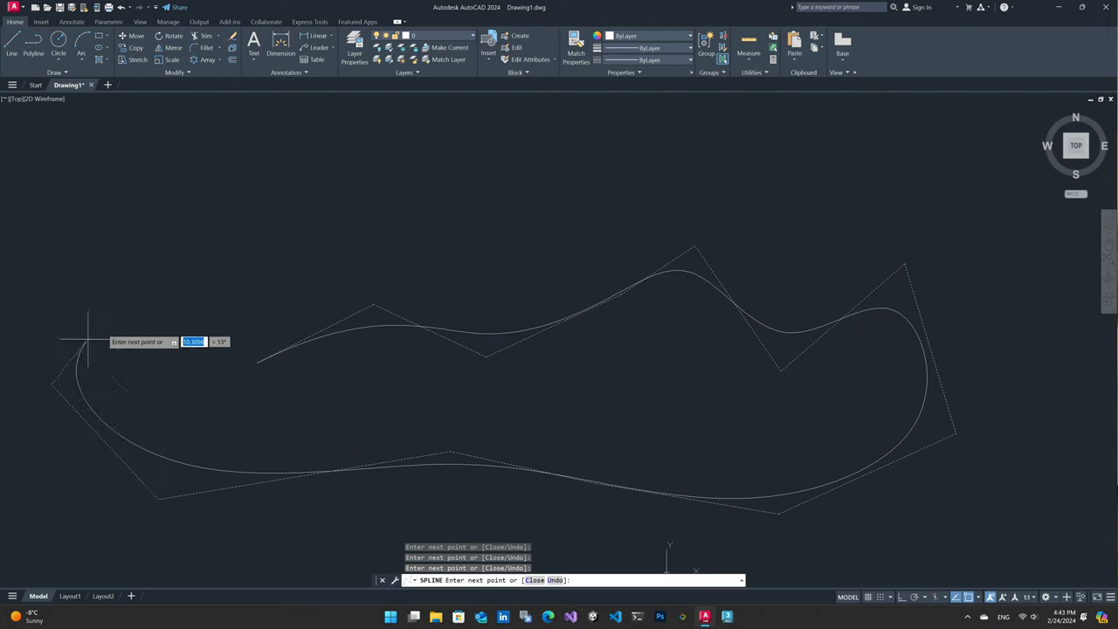
left_click(124, 321)
left_click(237, 381)
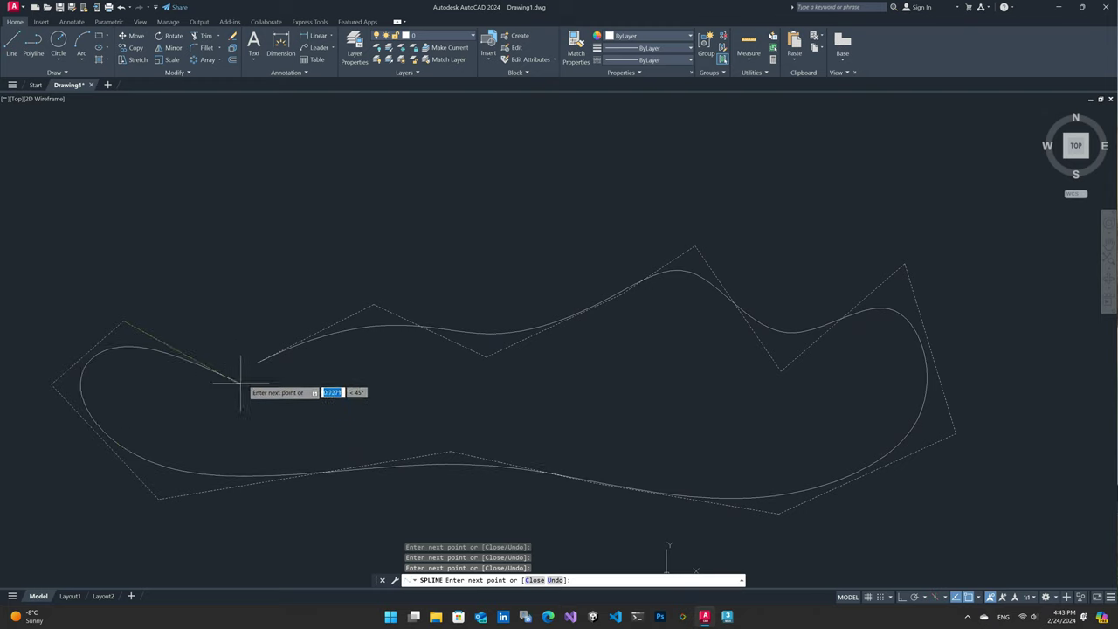
right_click(297, 309)
left_click(335, 316)
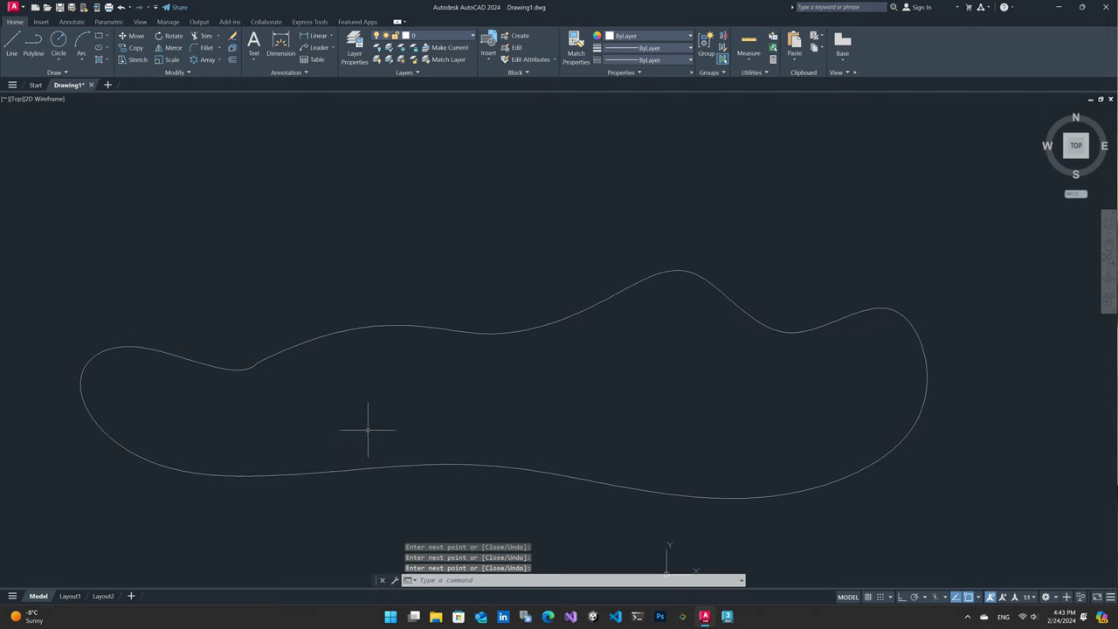
scroll(511, 384, "down", 2)
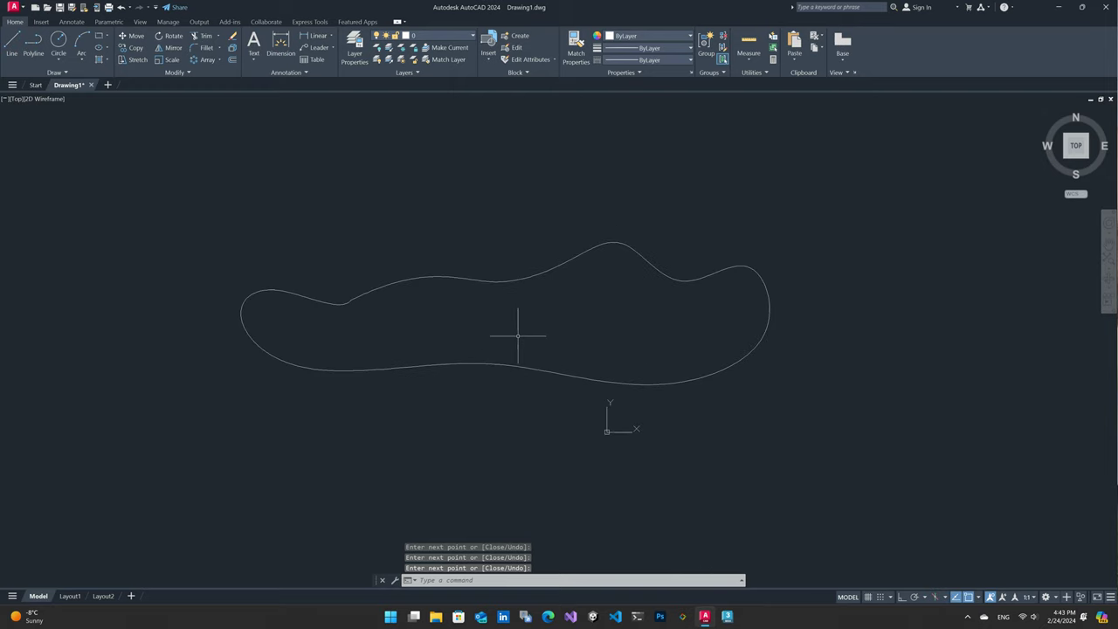
scroll(513, 330, "up", 2)
middle_click_drag(479, 326, 502, 347)
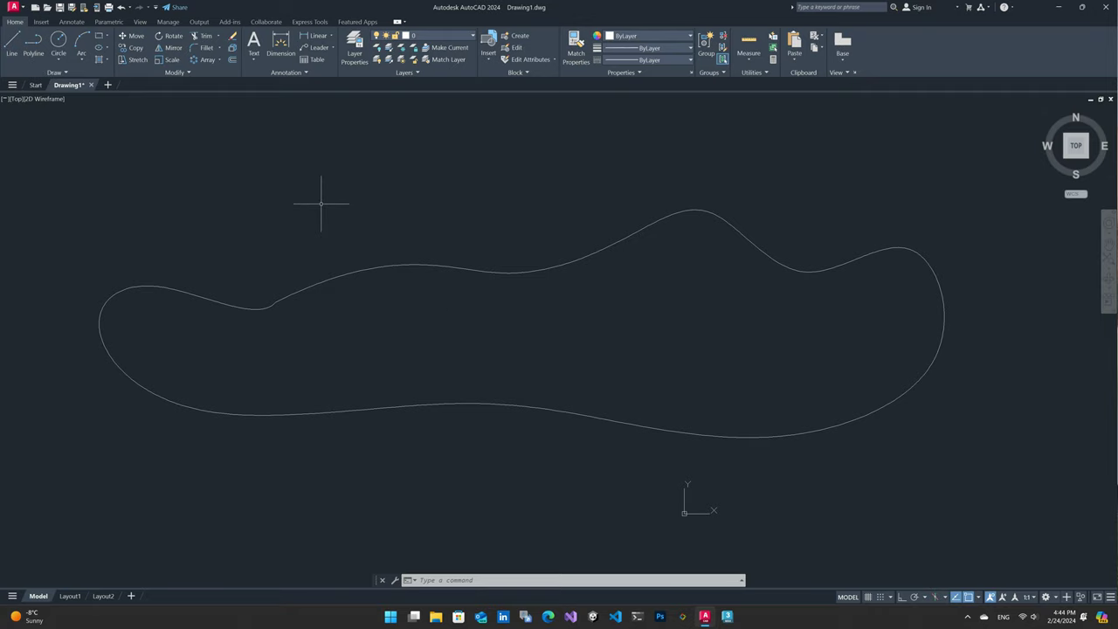
Move a spline grip at the left bend to smooth the curve
scroll(270, 320, "up", 5)
left_click(269, 255)
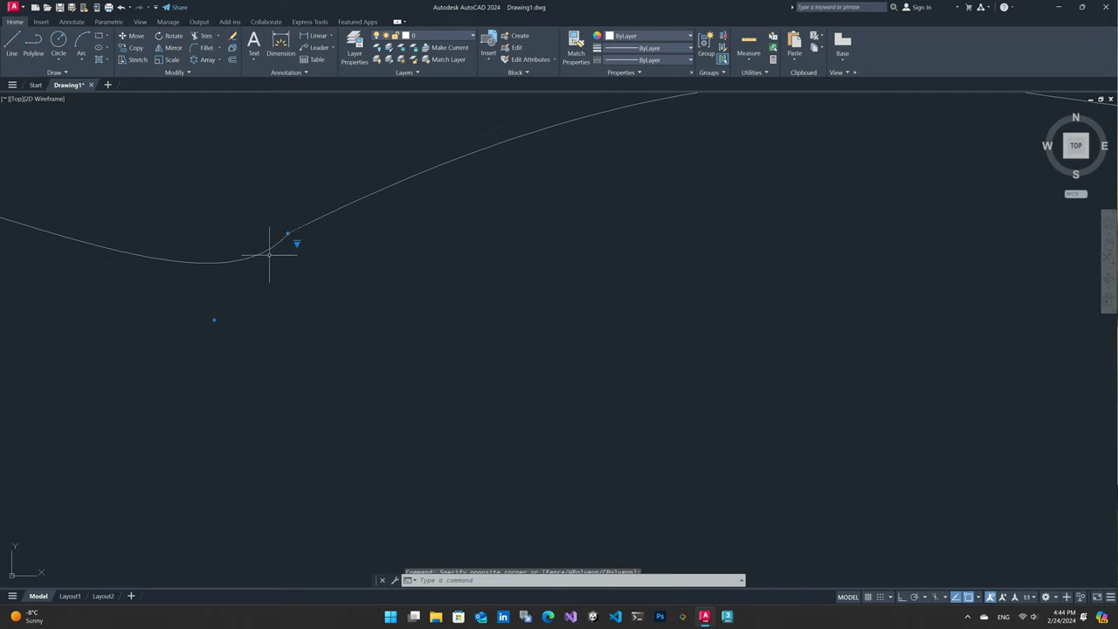
scroll(269, 255, "up", 4)
left_click(303, 217)
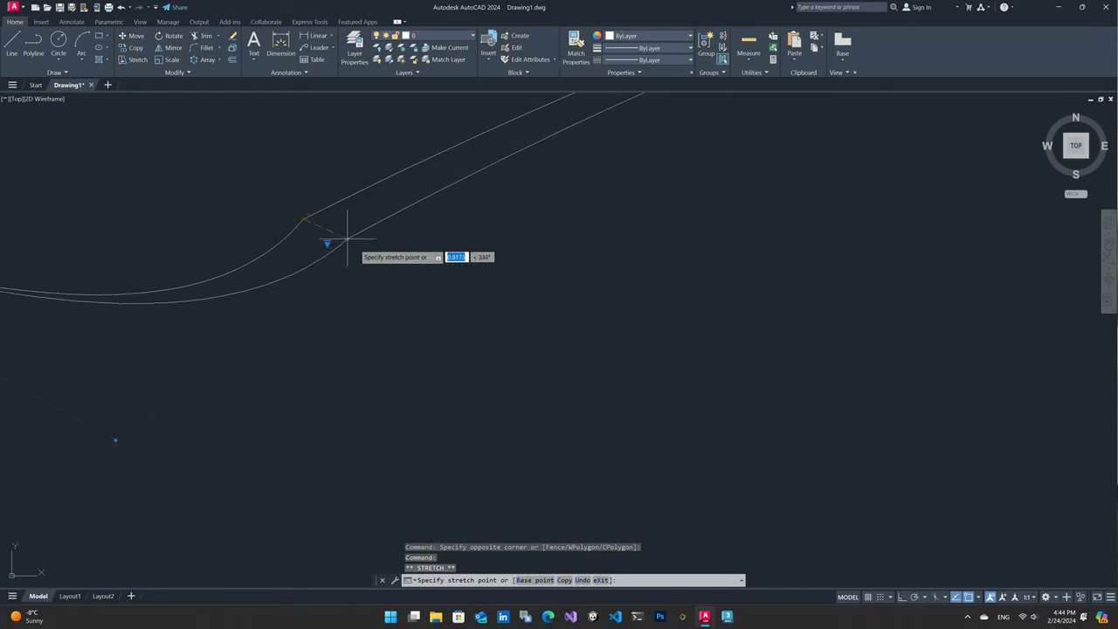
left_click(388, 308)
key("Escape")
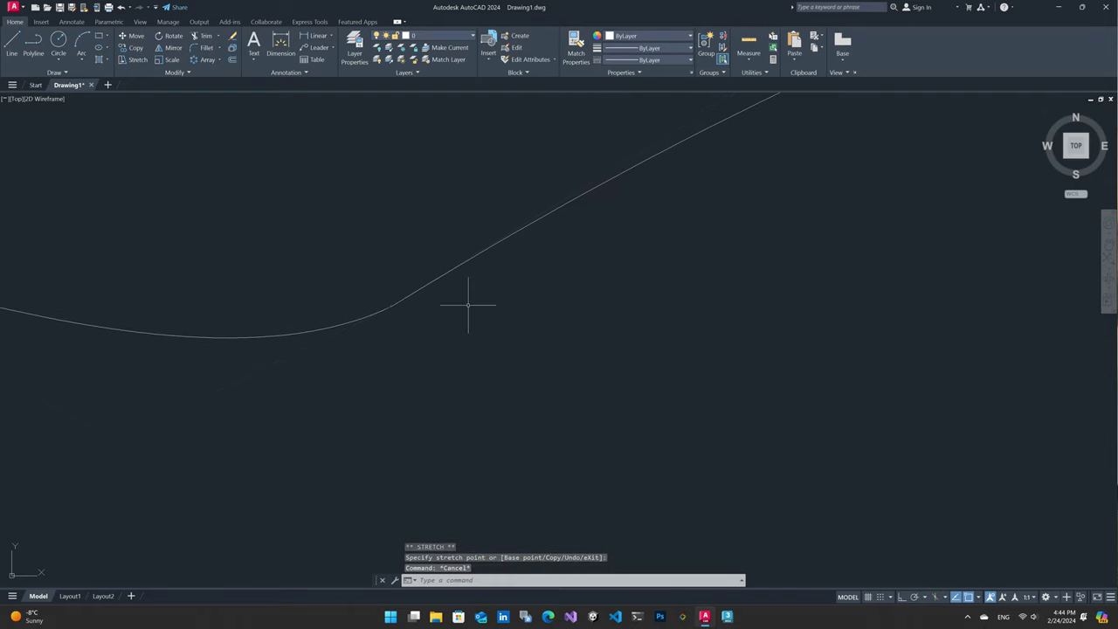
scroll(467, 305, "down", 3)
scroll(553, 392, "down", 3)
key("Escape")
middle_click_drag(448, 367, 432, 356)
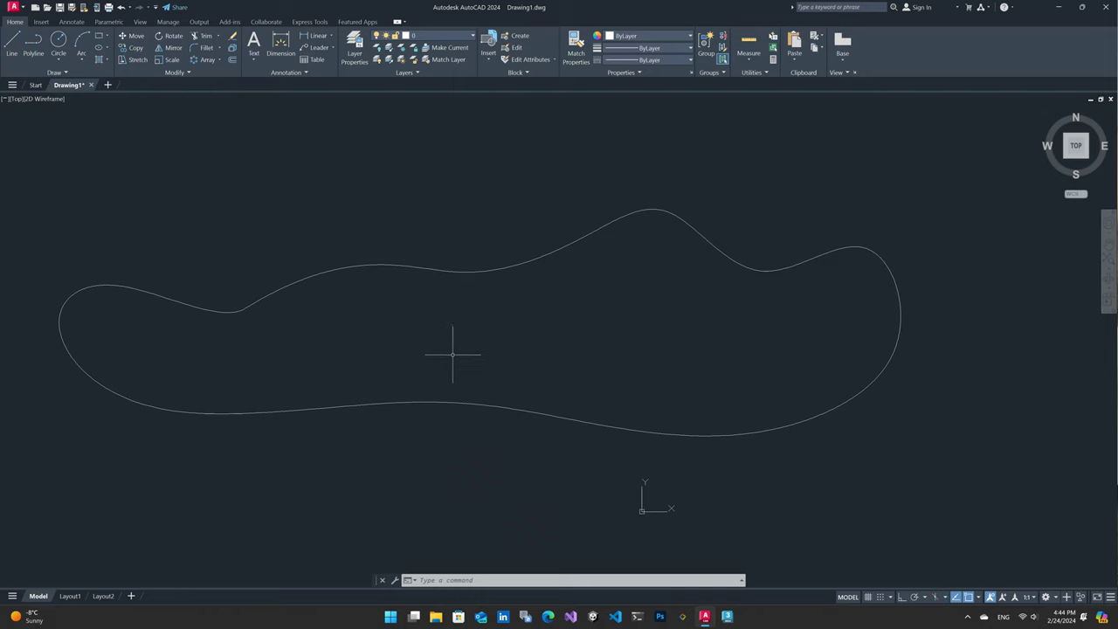
Inspect the spline's control points, then start the OFFSET command
left_click(474, 271)
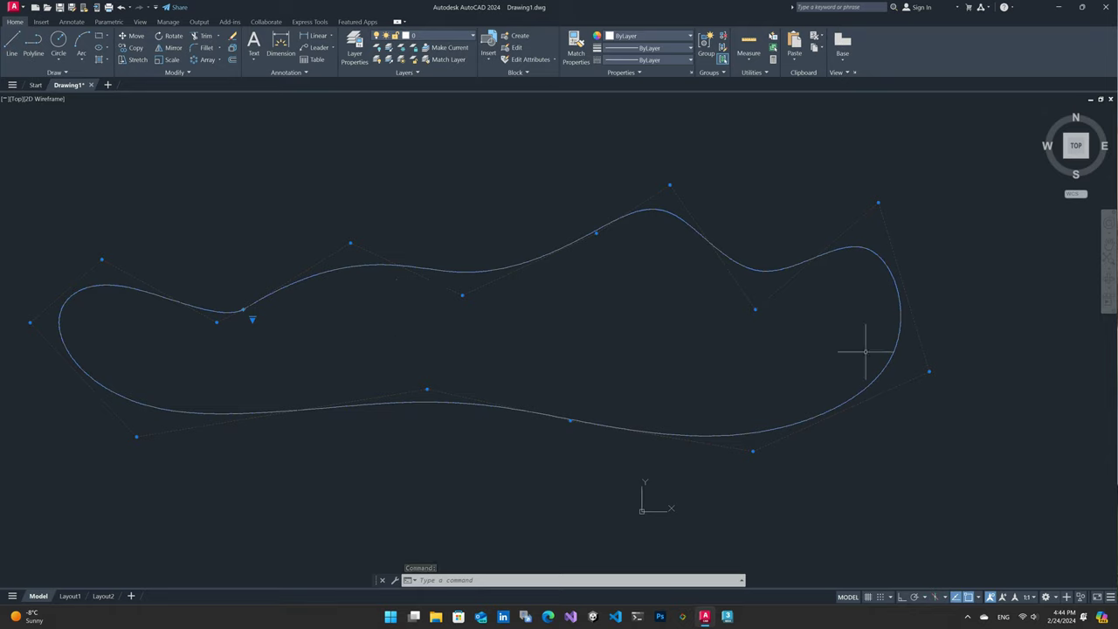
key("Escape")
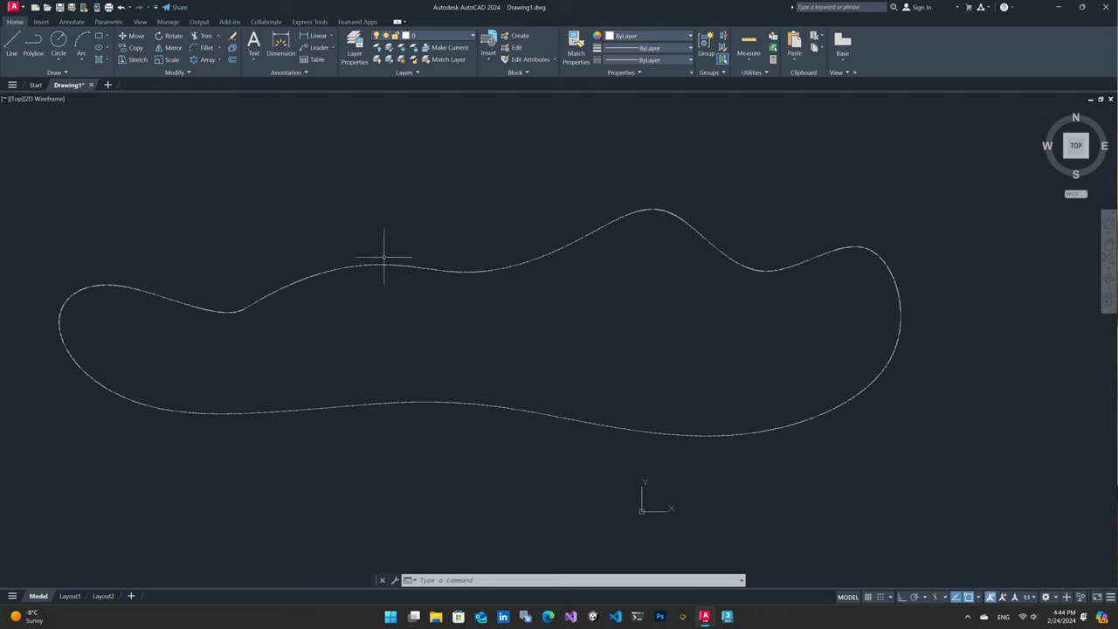
left_click(232, 60)
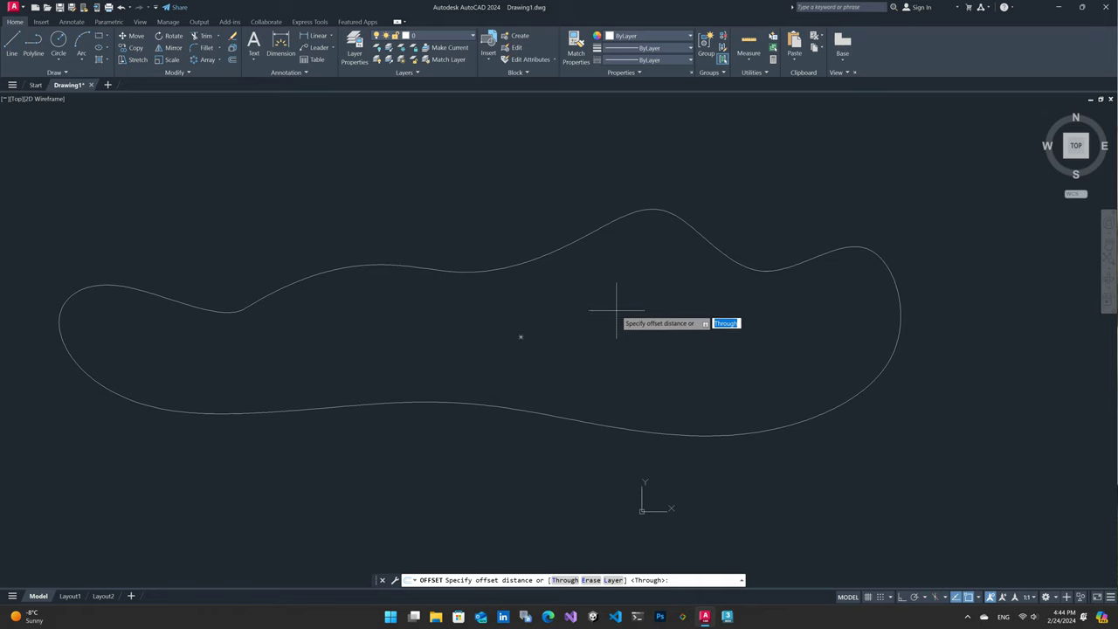
Offset the spline inward by a two-point picked distance, then pan to show both lines
scroll(755, 284, "up", 4)
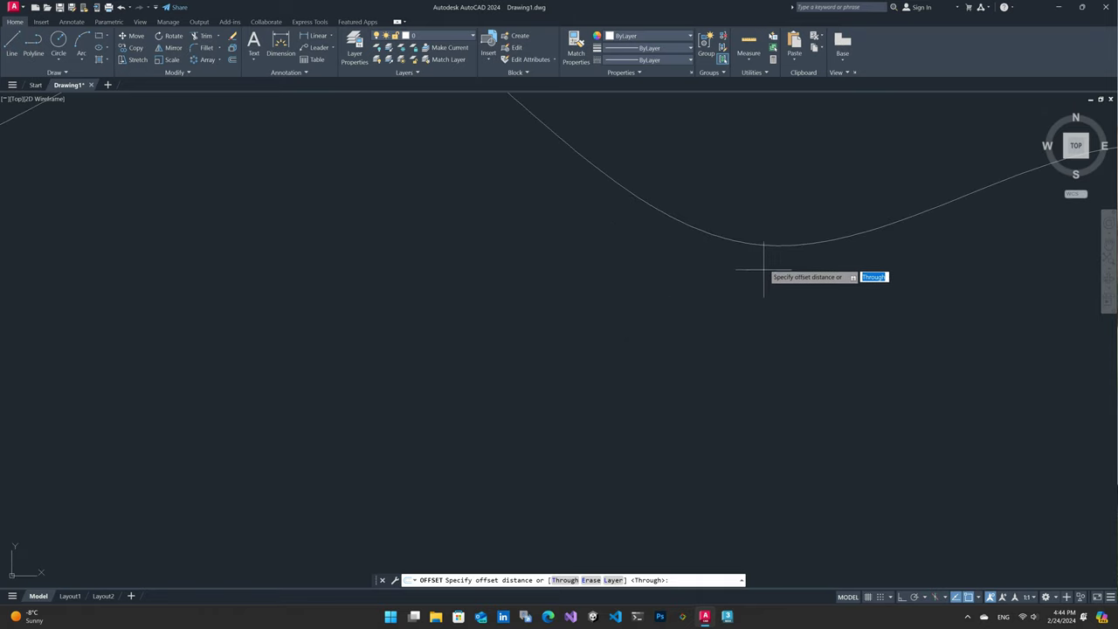
left_click(764, 246)
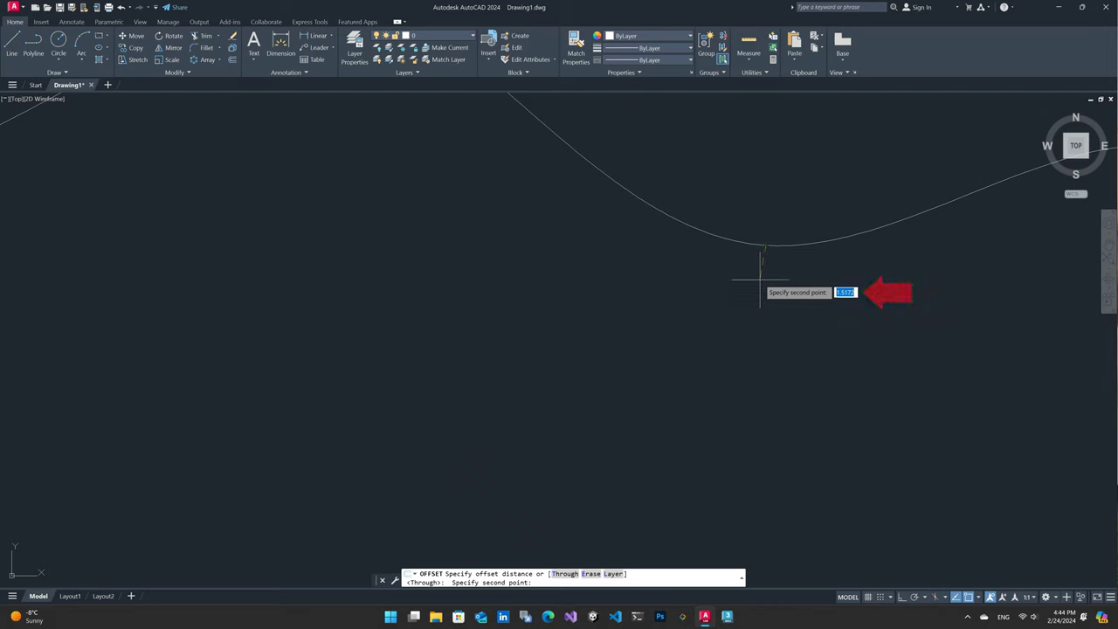
left_click(759, 281)
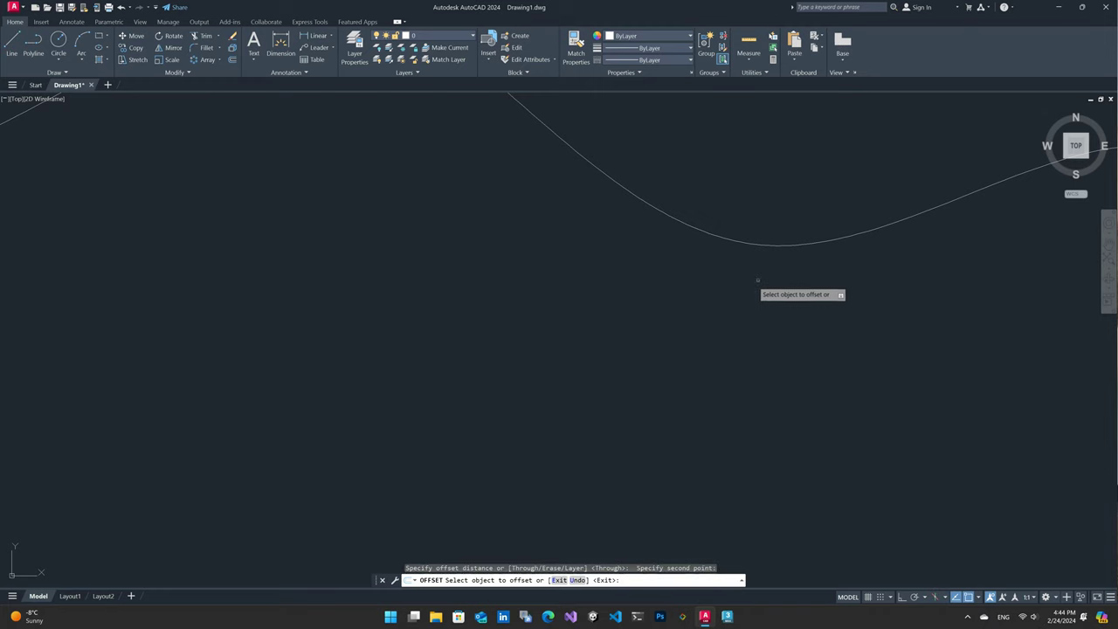
scroll(729, 283, "down", 5)
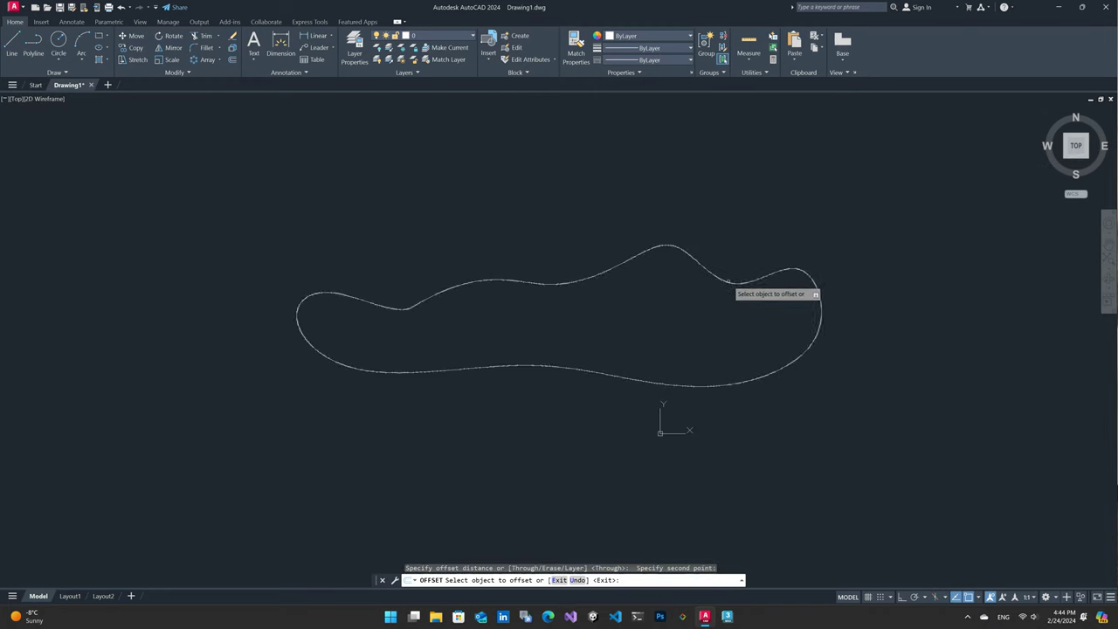
left_click(728, 282)
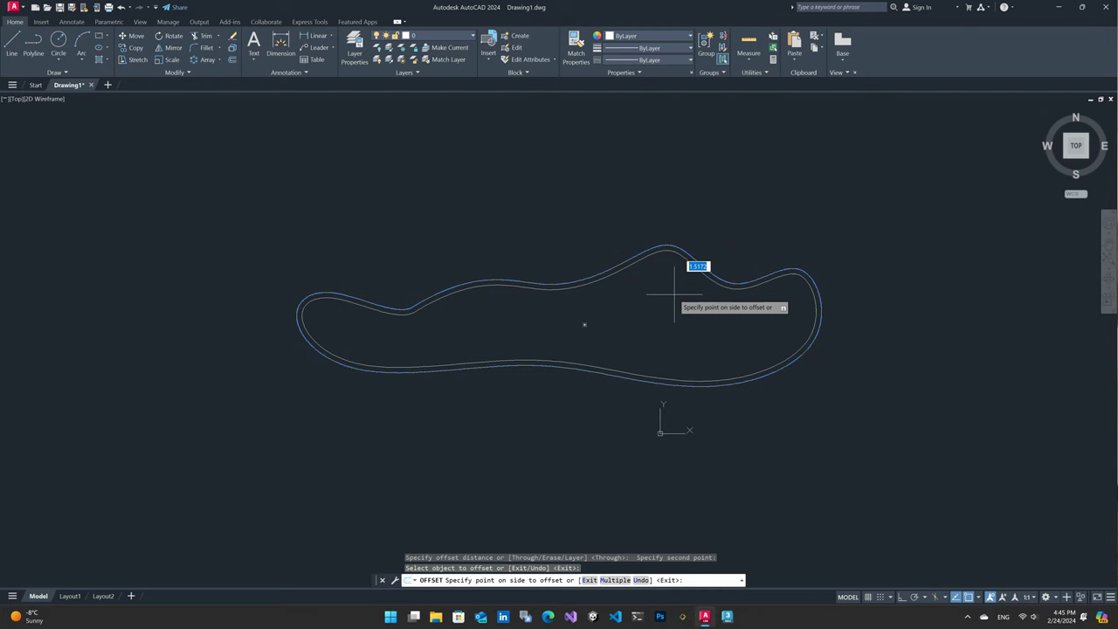
left_click(673, 294)
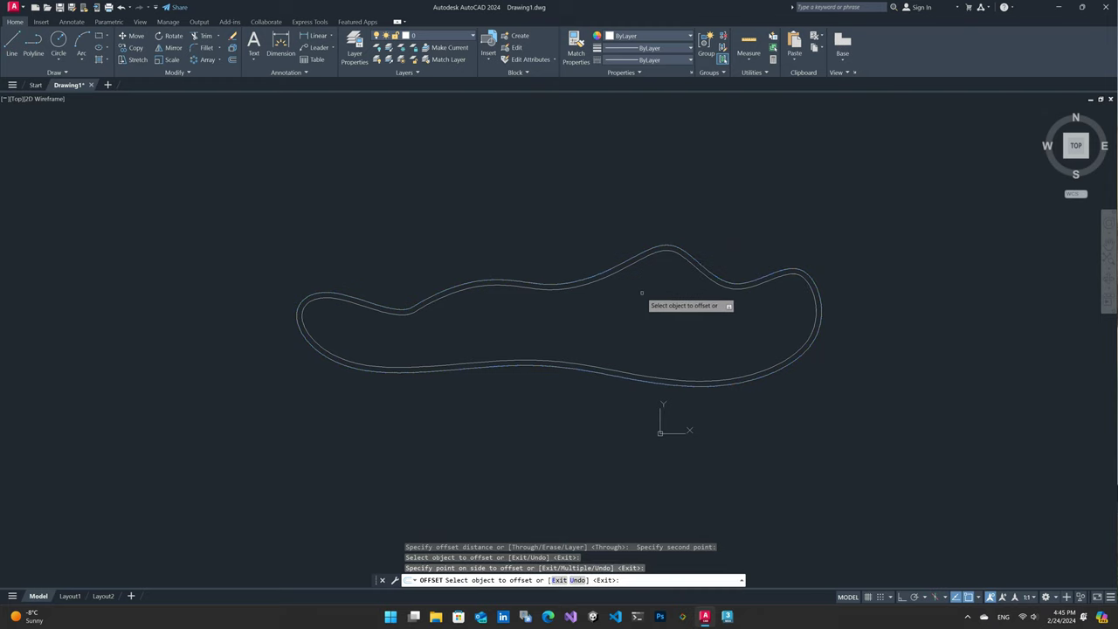
key("Escape")
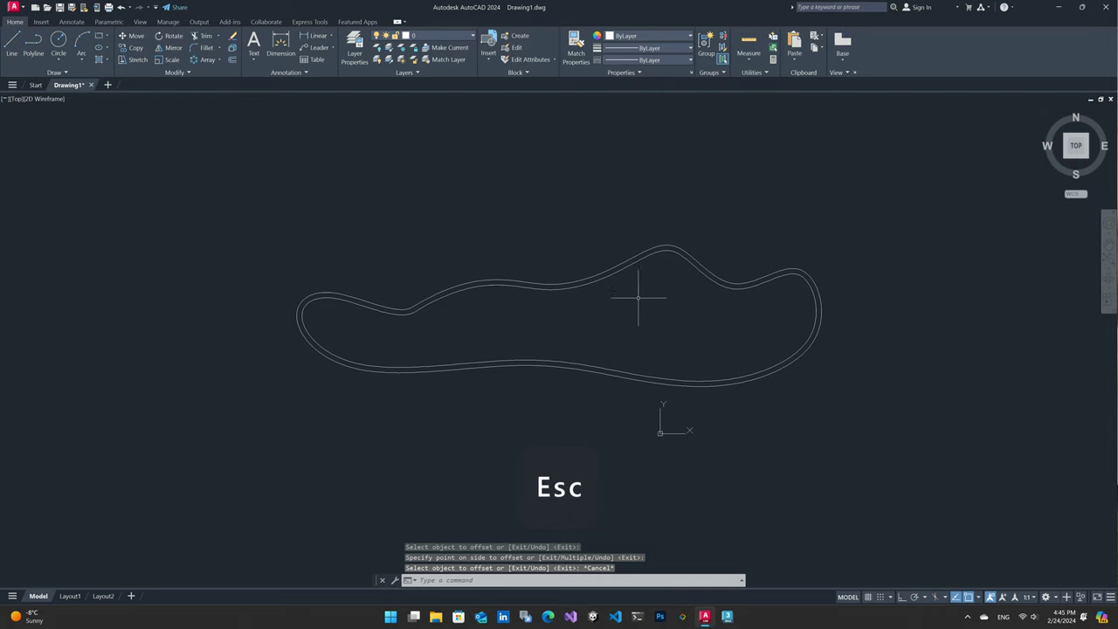
mouse_move(643, 295)
middle_mouse_down()
mouse_move(461, 270)
mouse_move(696, 301)
middle_mouse_up()
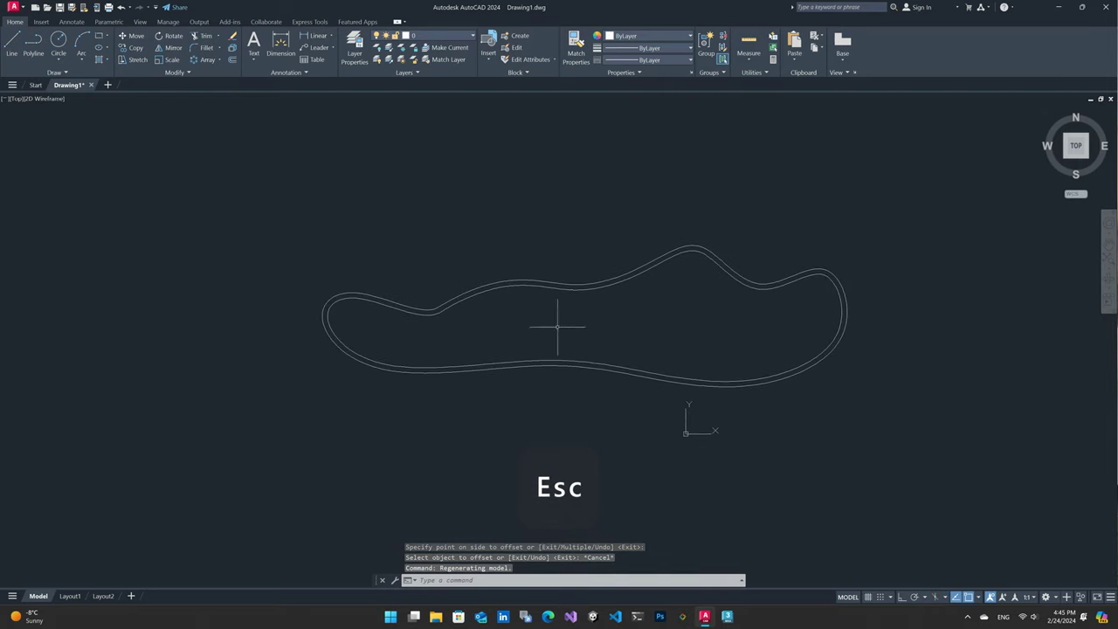
scroll(589, 320, "up", 2)
middle_click_drag(611, 315, 579, 318)
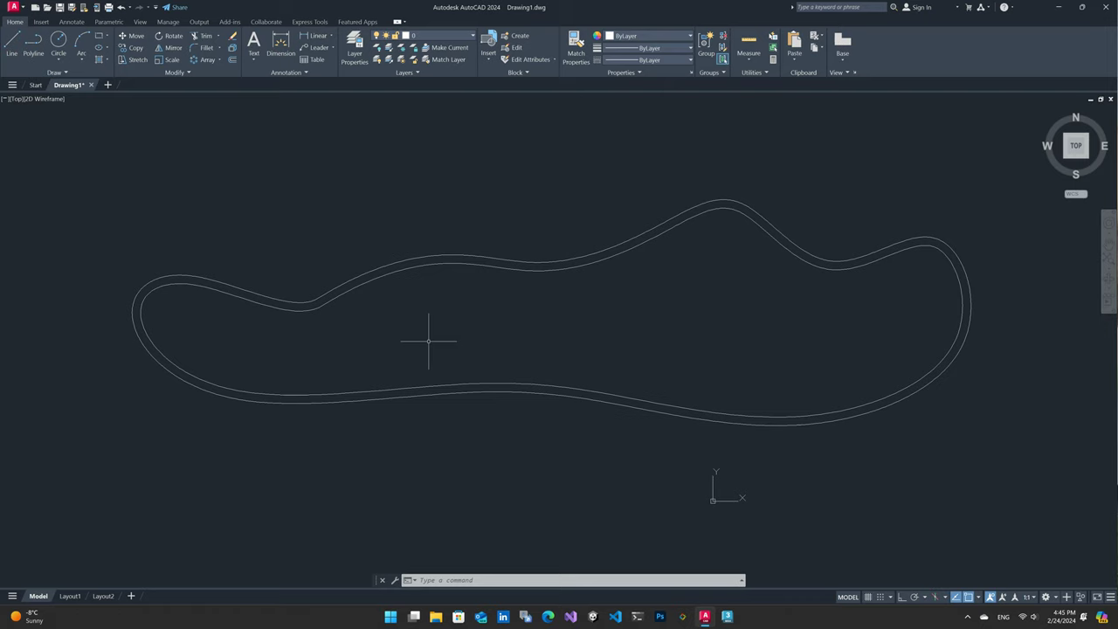
left_click(563, 266)
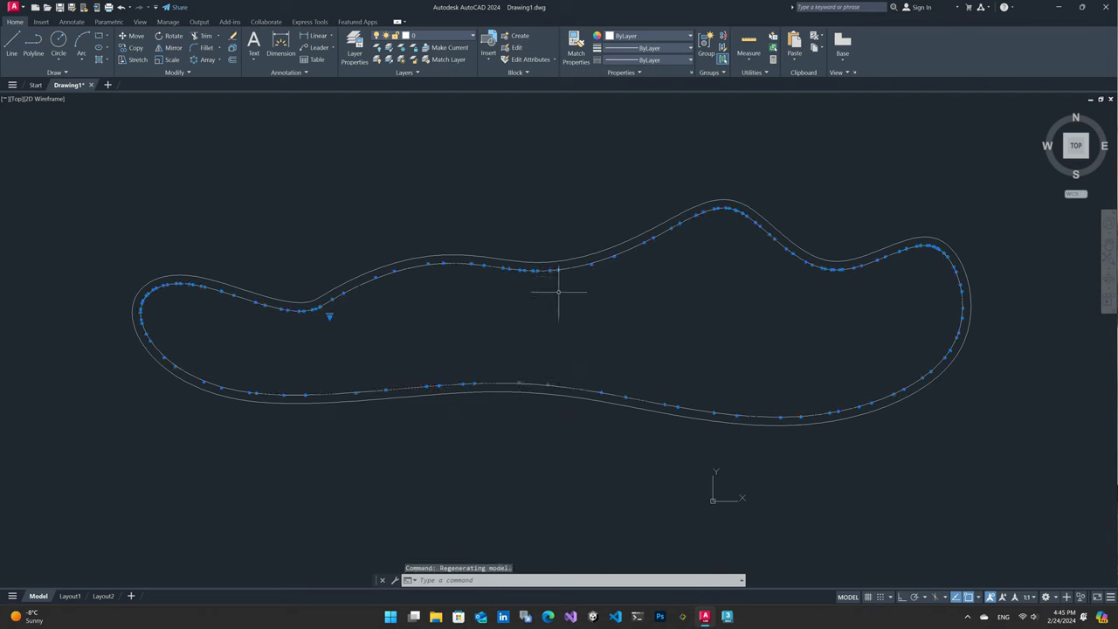
key("Escape")
left_click(569, 256)
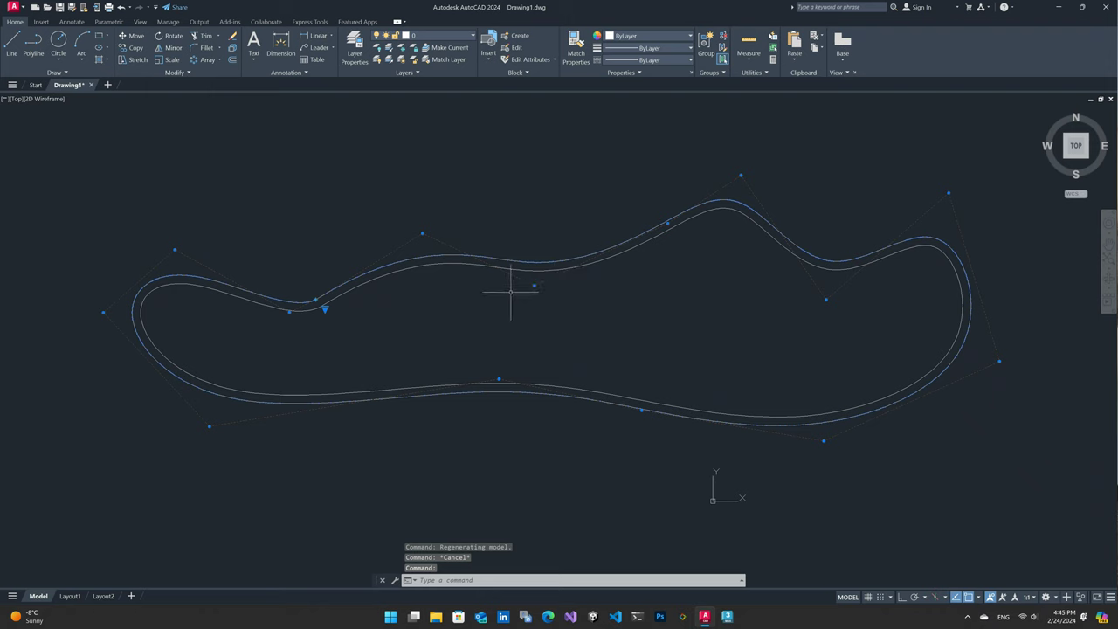
key("Escape")
left_click(526, 270)
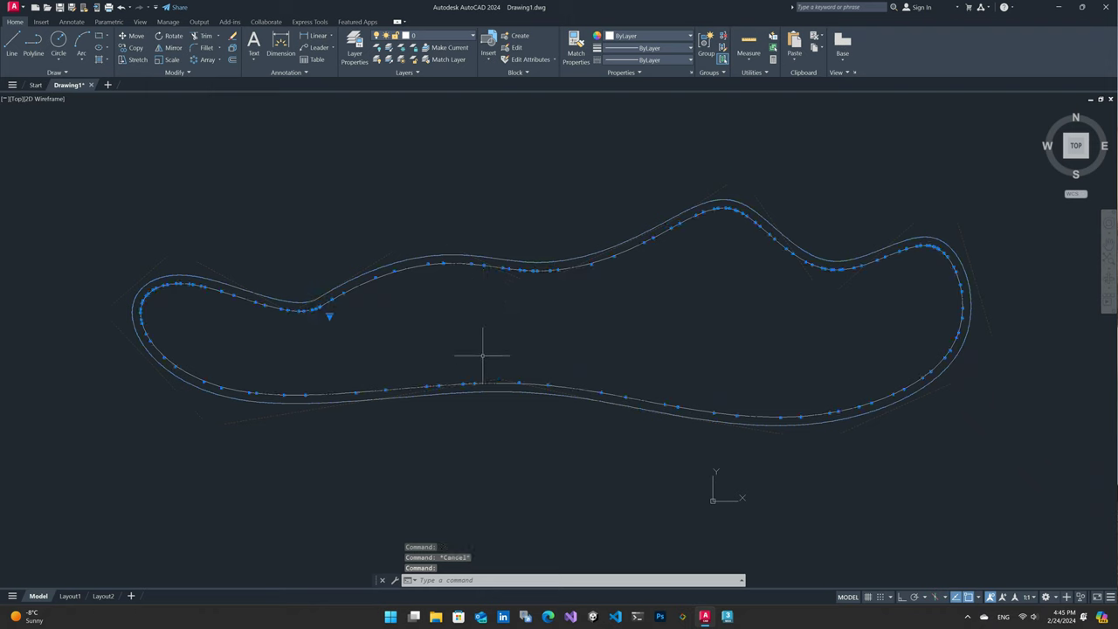
key("Escape")
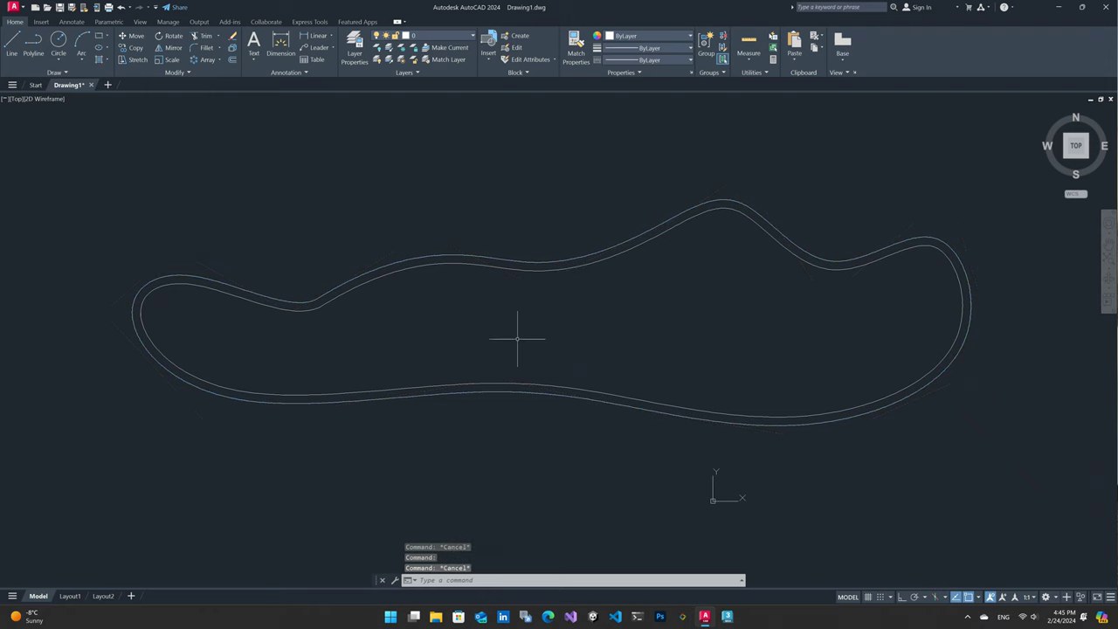
type("dist")
key("Return")
scroll(511, 358, "up", 5)
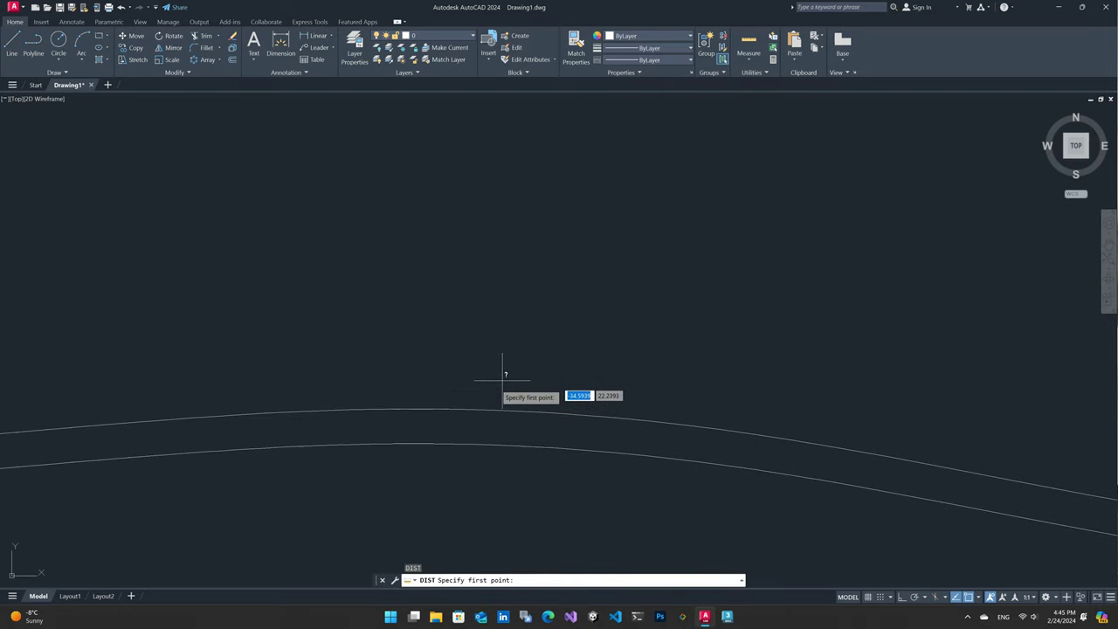
left_click(417, 442)
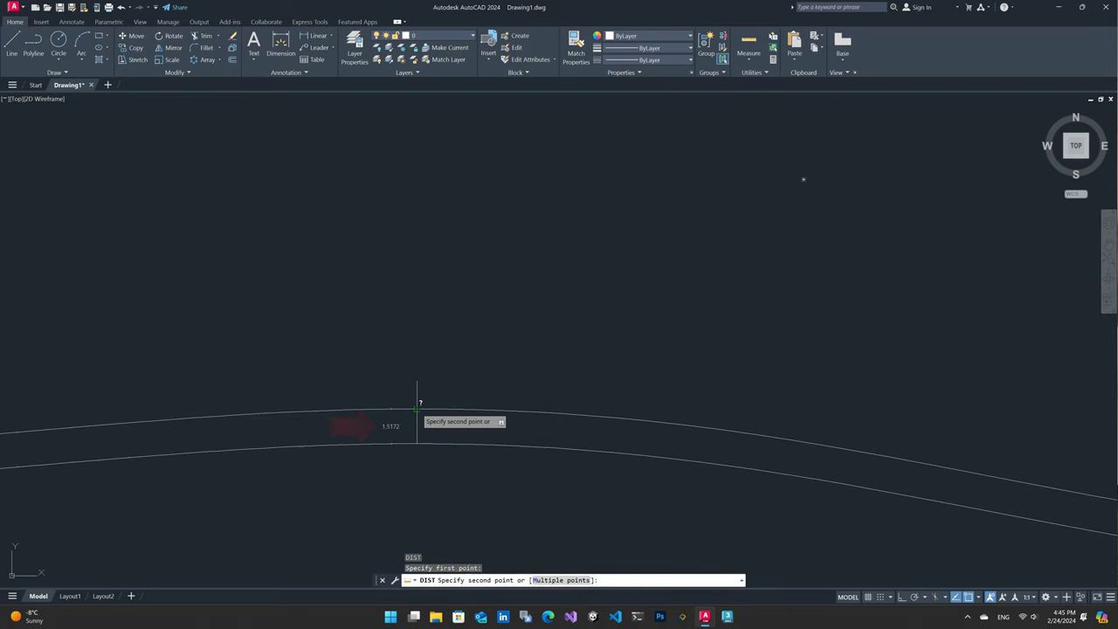
left_click(416, 408)
scroll(475, 374, "down", 5)
scroll(524, 367, "up", 5)
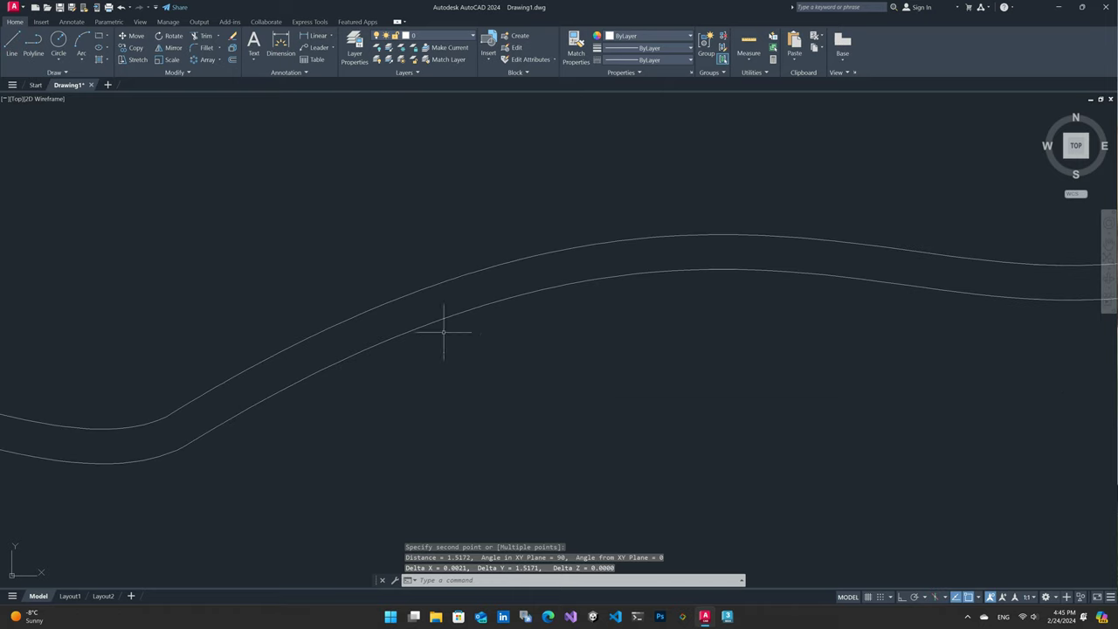
key("Return")
left_click(429, 319)
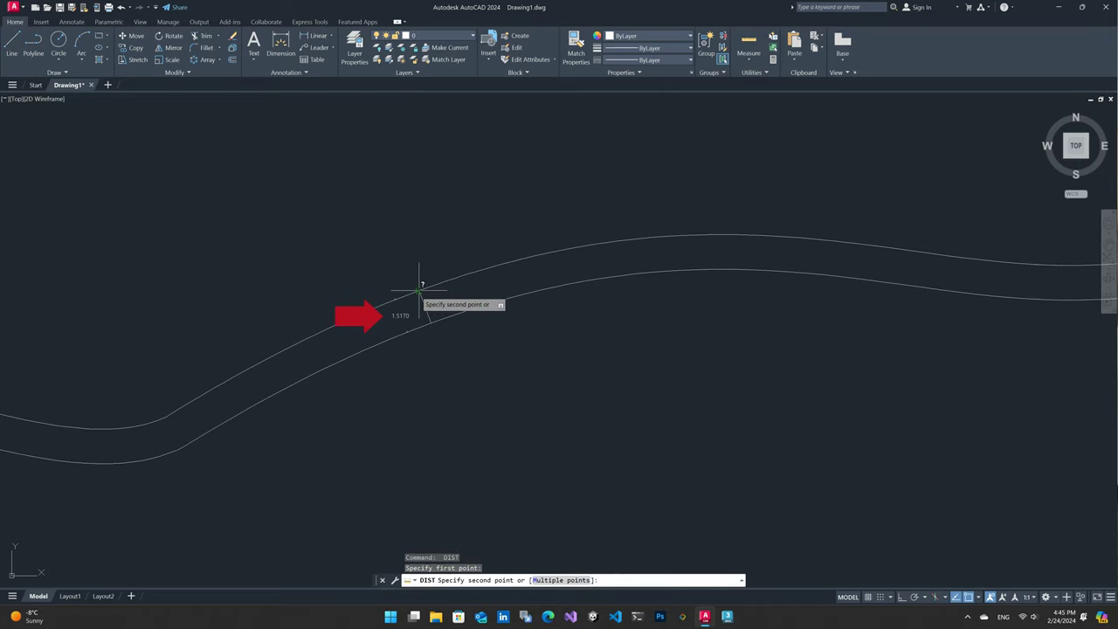
key("Escape")
scroll(572, 411, "down", 5)
scroll(524, 384, "up", 3)
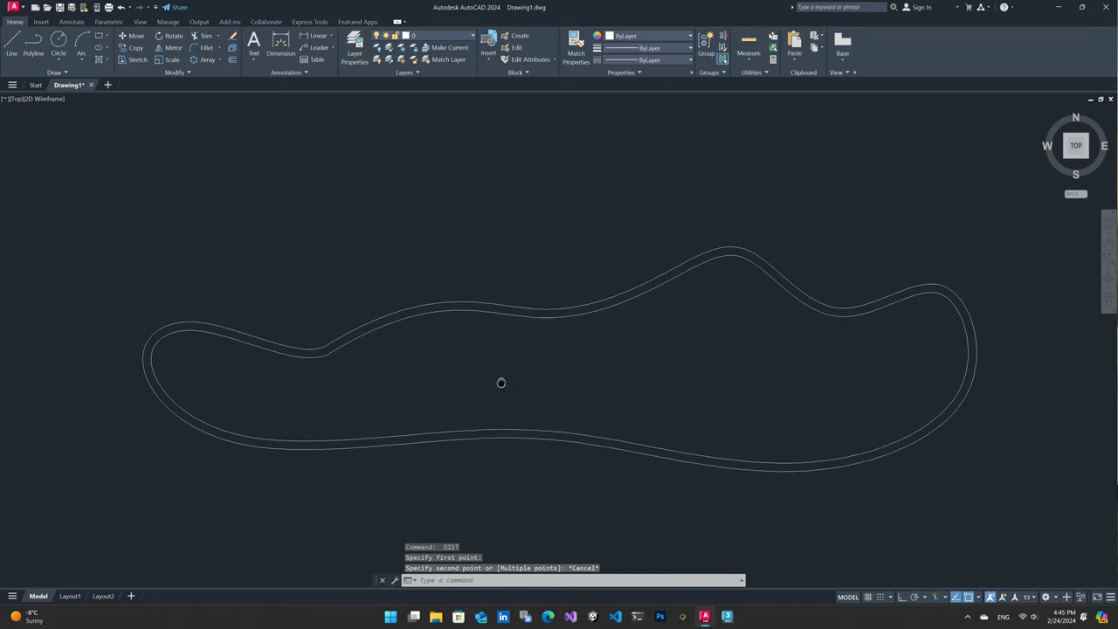
key("Escape")
middle_click_drag(516, 382, 573, 382)
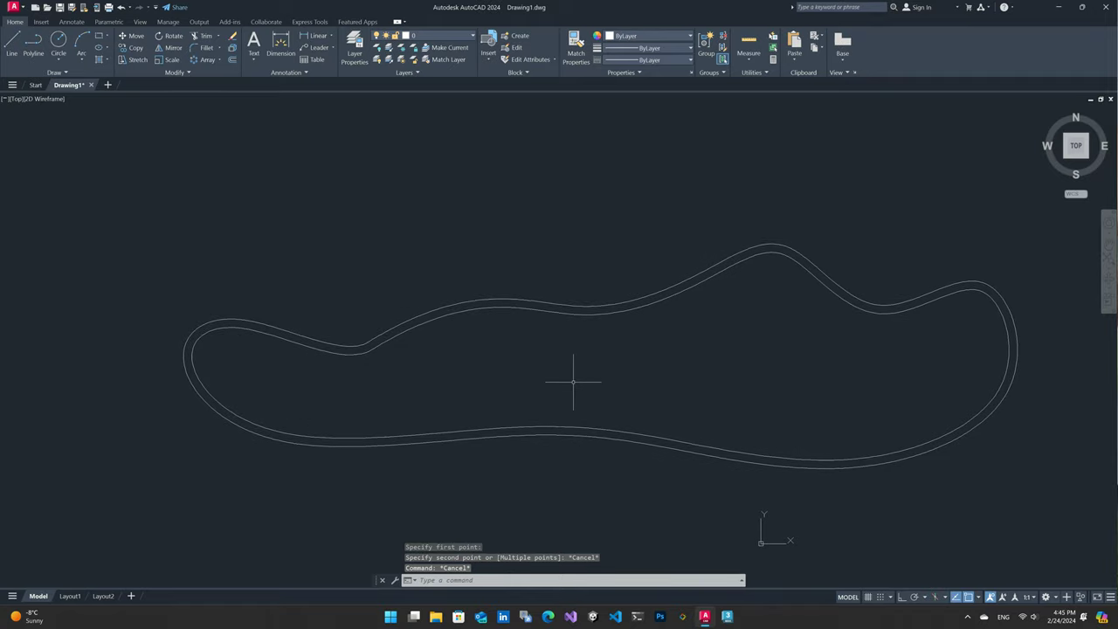
key("Escape")
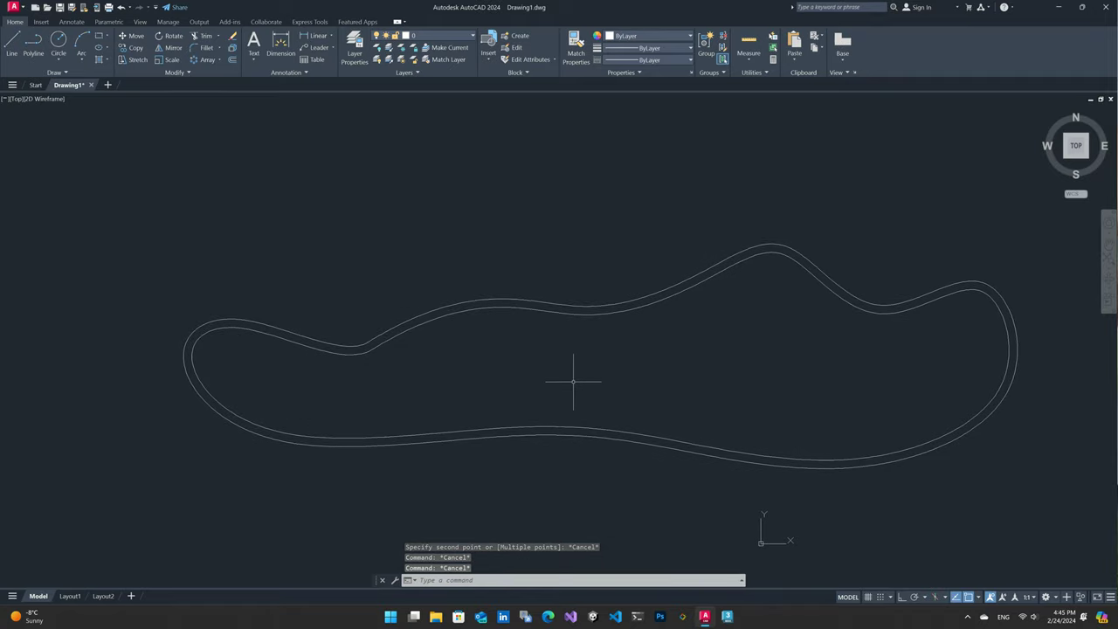
Offset the outermost track line outward by a distance of 1
left_click(231, 60)
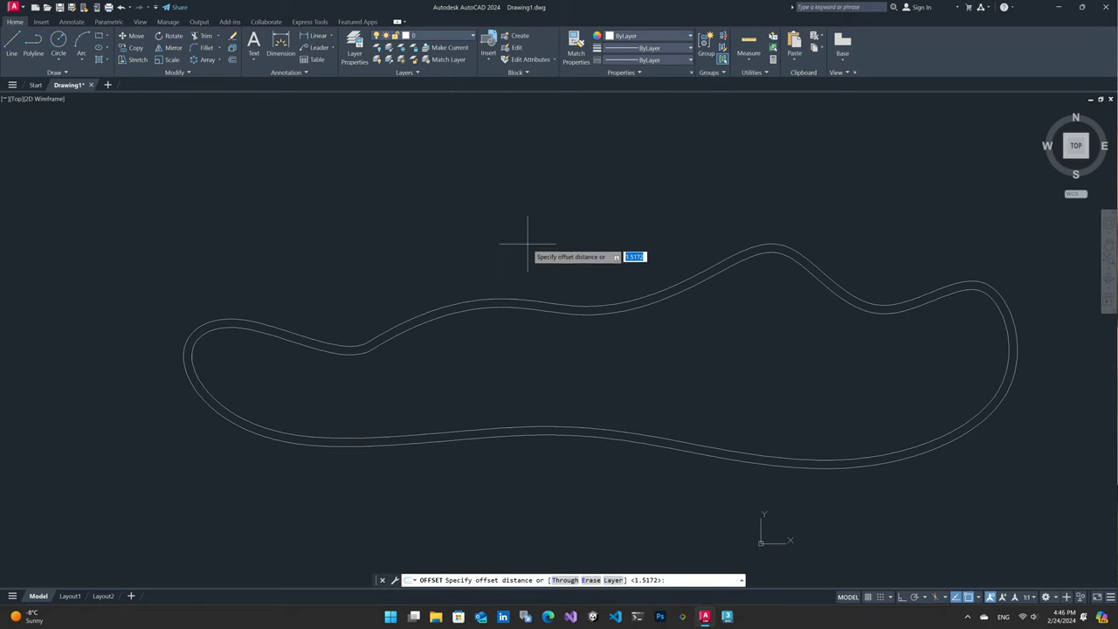
type("1")
key("Return")
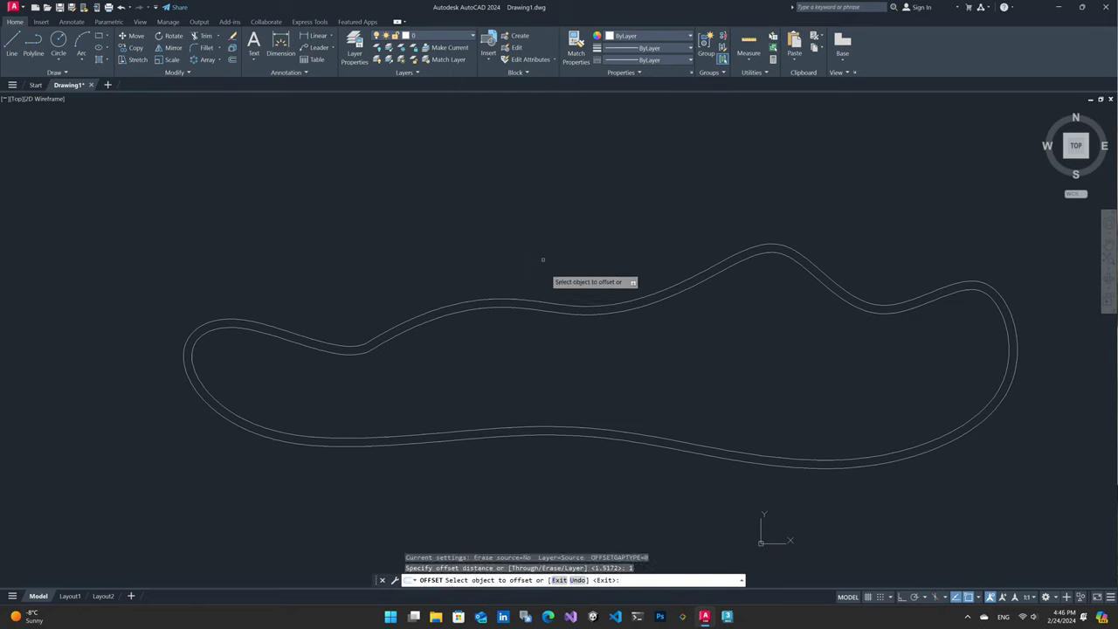
left_click(567, 306)
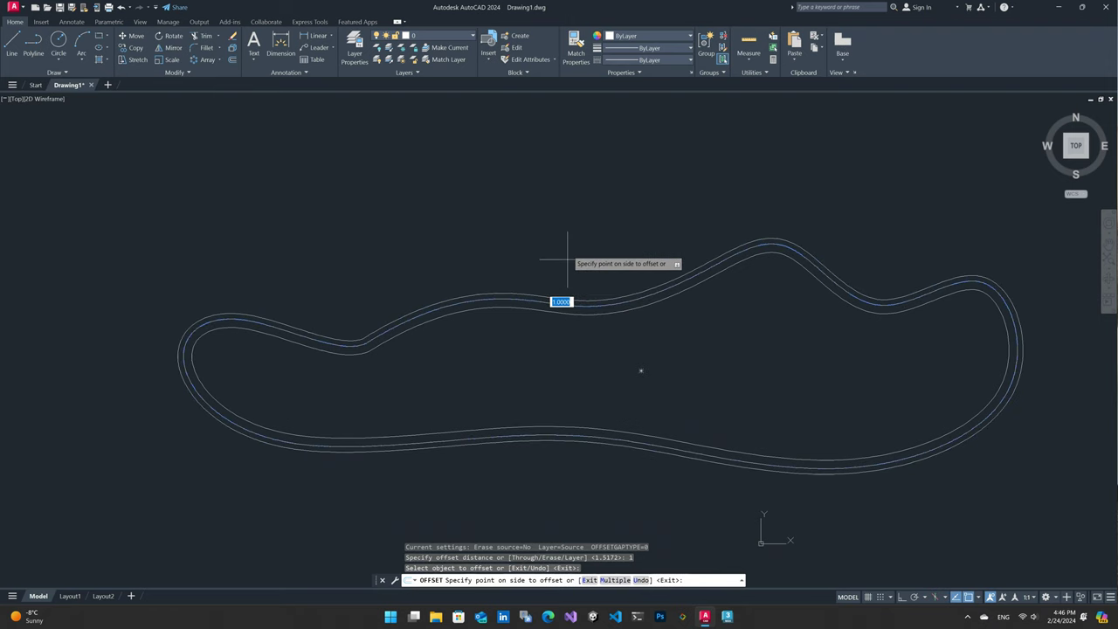
left_click(548, 242)
key("Escape")
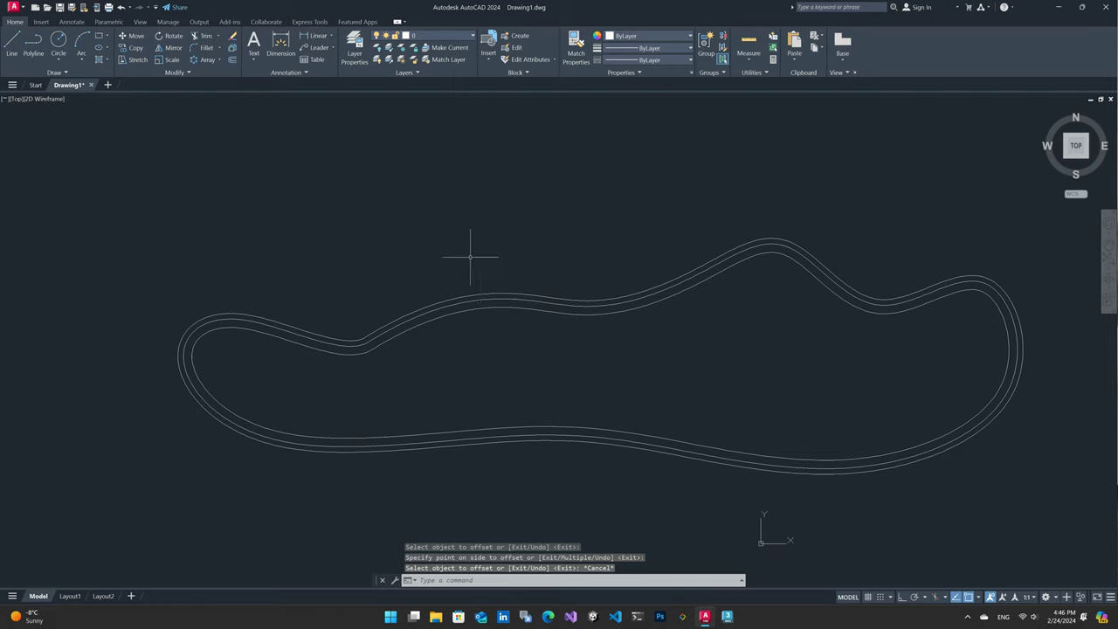
Offset three more track lines at a distance of 0.5 and recentre the view
left_click(231, 59)
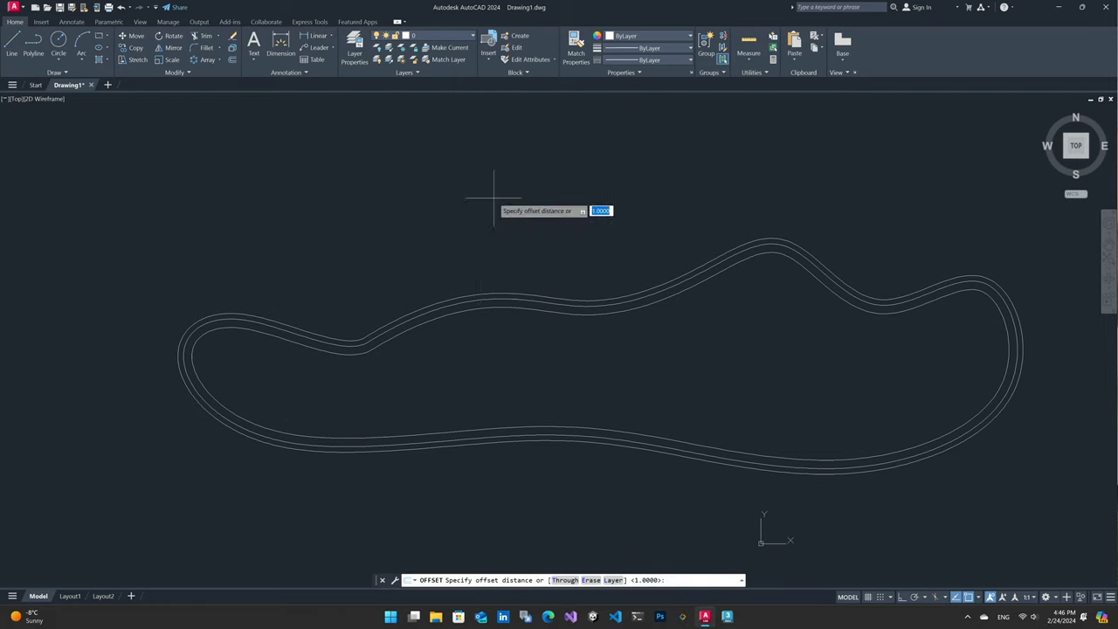
type(".5")
key("Return")
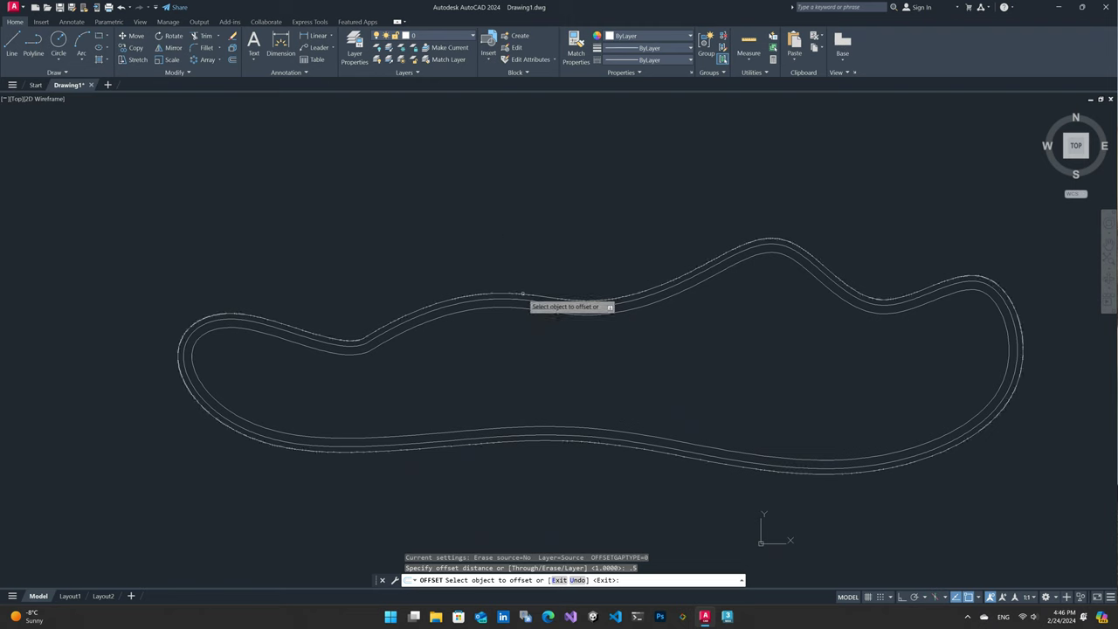
left_click(526, 291)
left_click(517, 278)
left_click(552, 310)
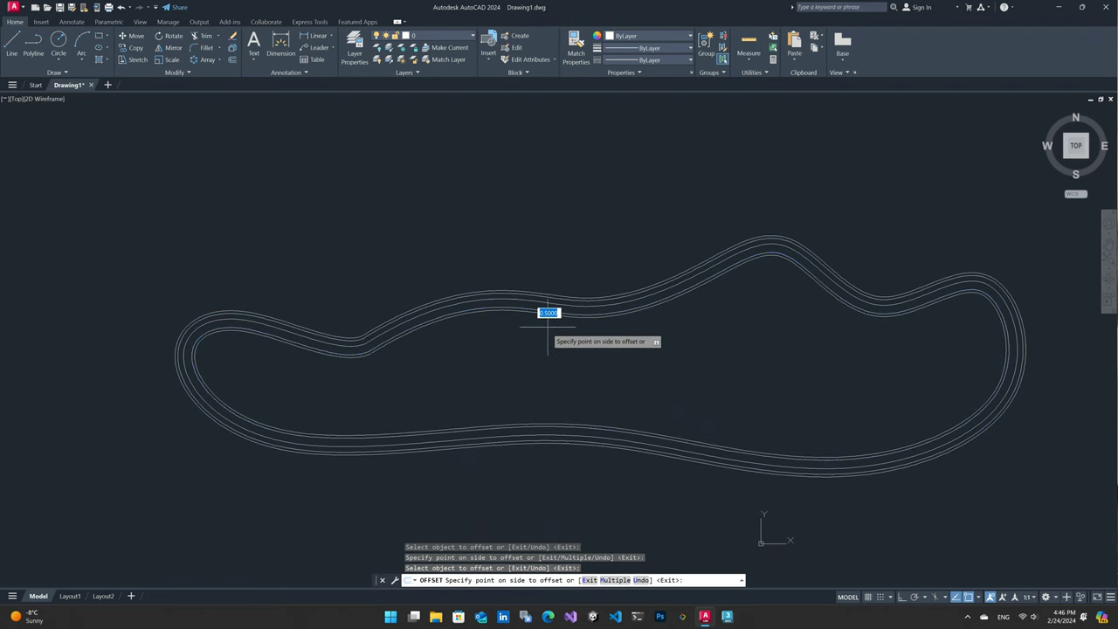
left_click(567, 312)
left_click(620, 303)
left_click(633, 336)
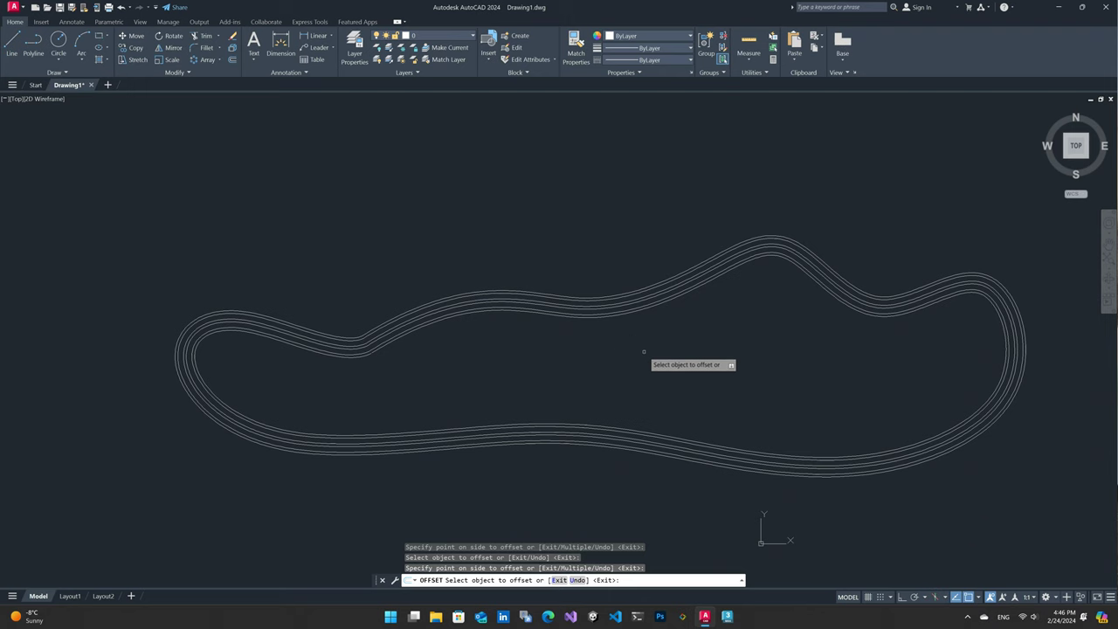
key("Escape")
key("Escape")
key("Escape")
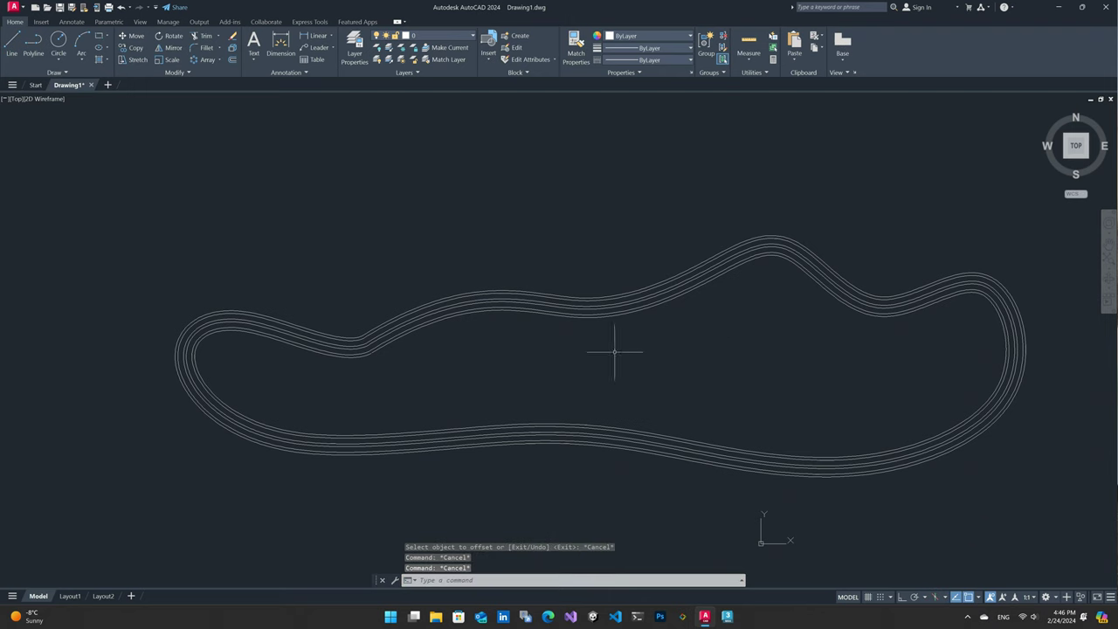
middle_click_drag(614, 352, 568, 310)
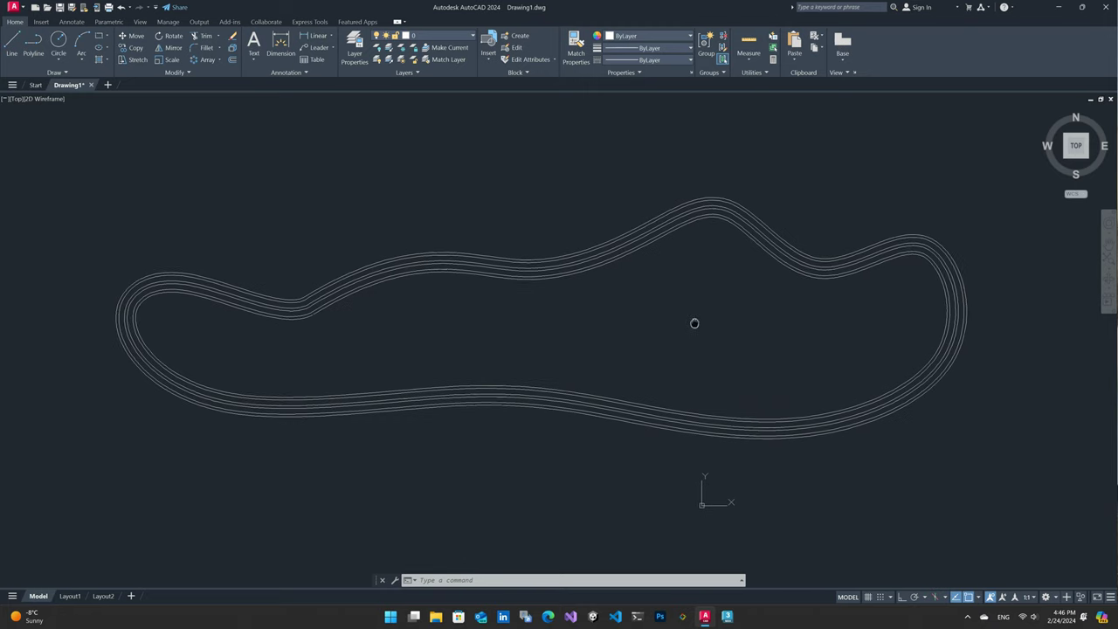
scroll(718, 368, "down", 4)
scroll(718, 365, "up", 4)
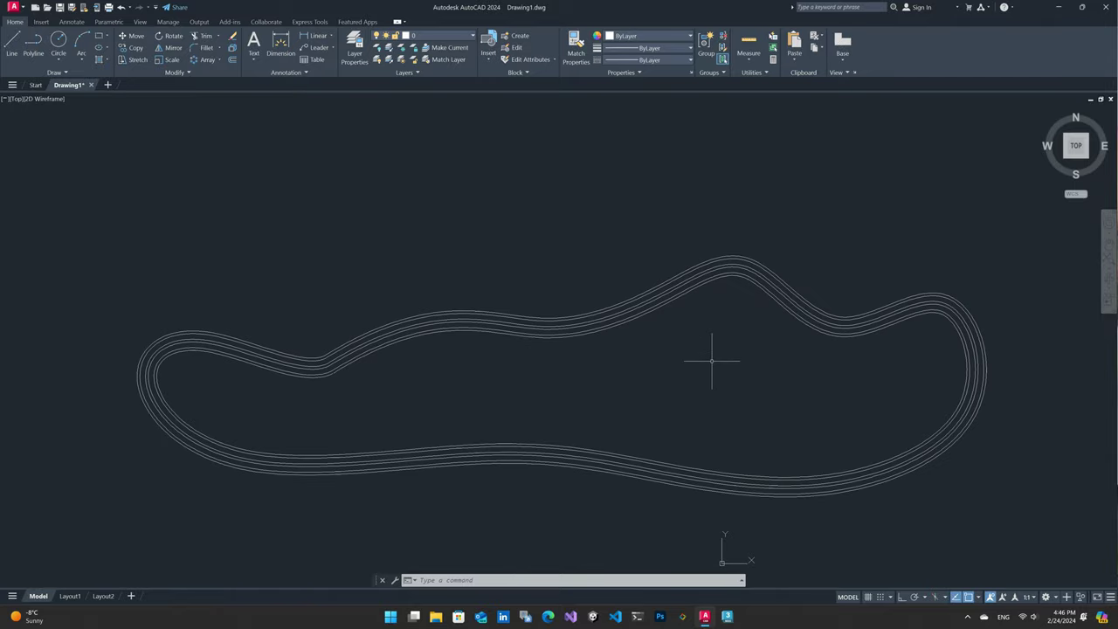
middle_click_drag(716, 361, 652, 324)
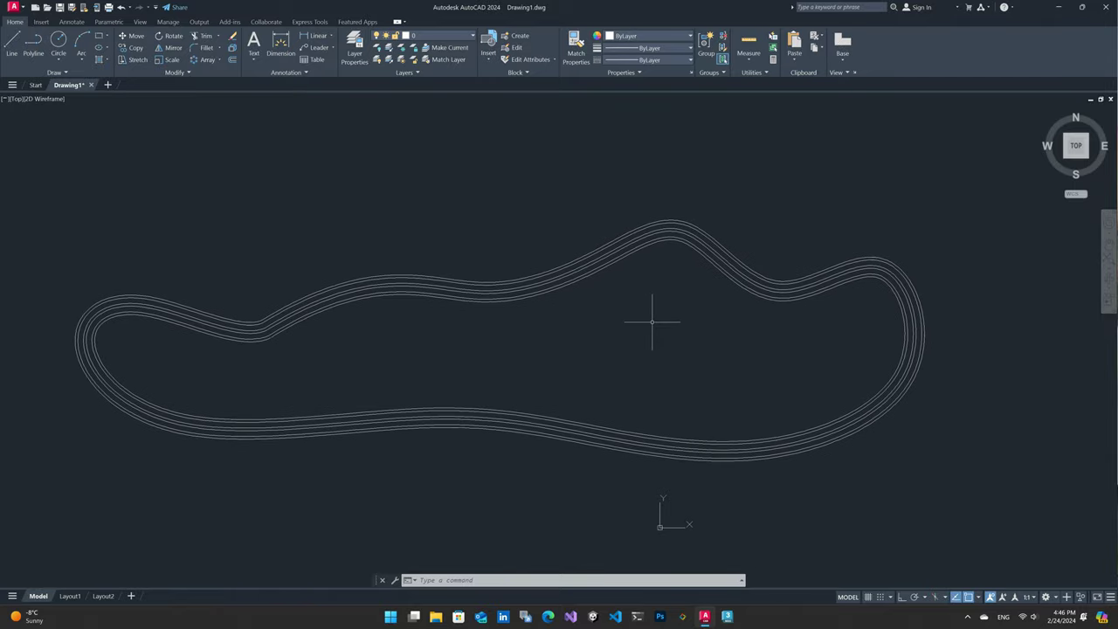